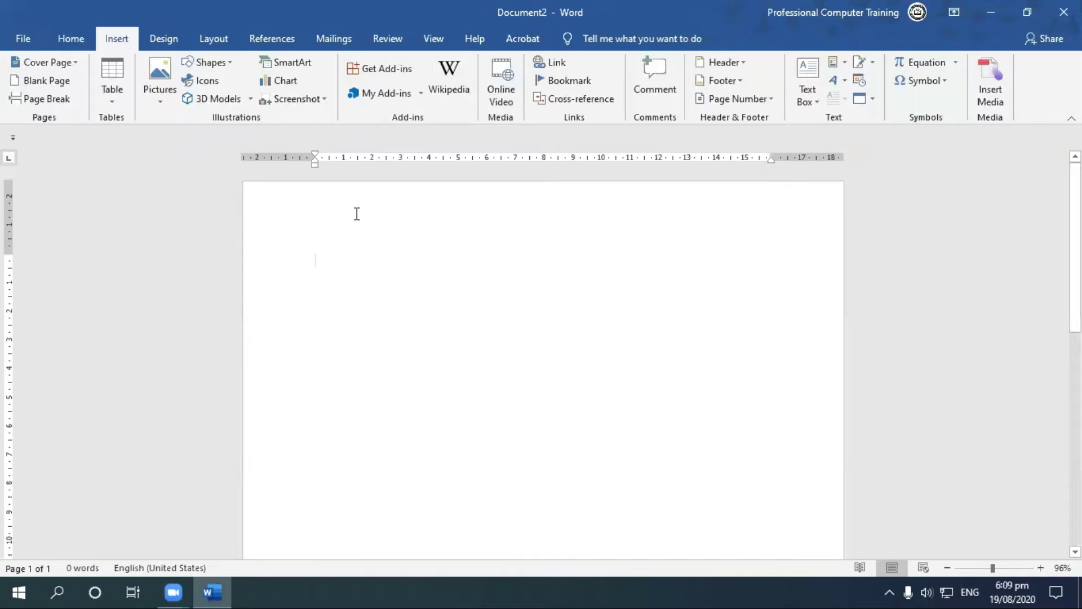
Write "Link" and "Offline" on separate lines in enlarged text
{"action": "type", "text": "I"}
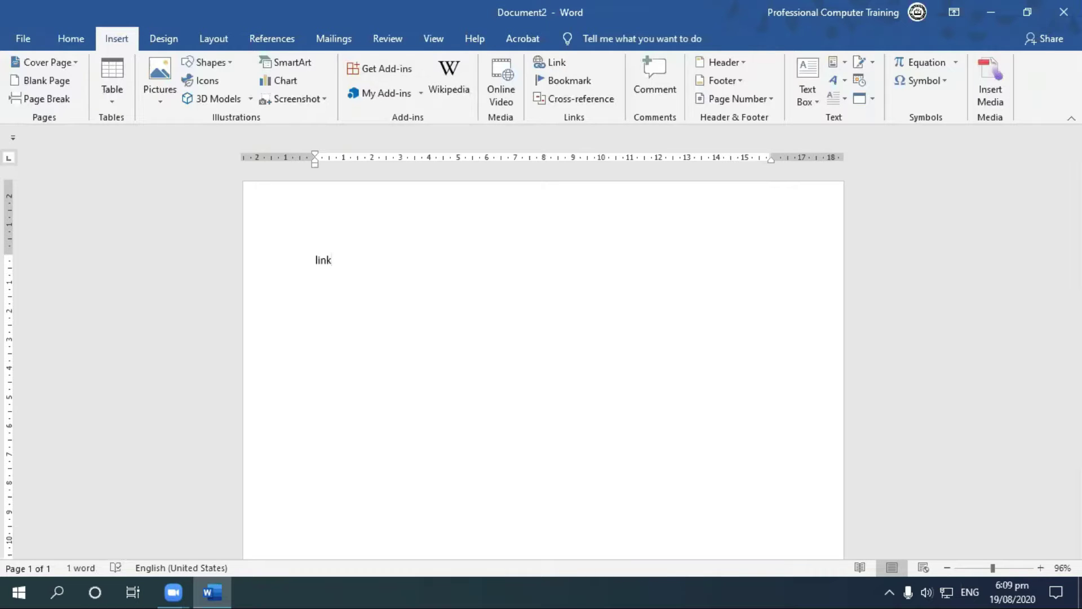
{"action": "type", "text": "ink"}
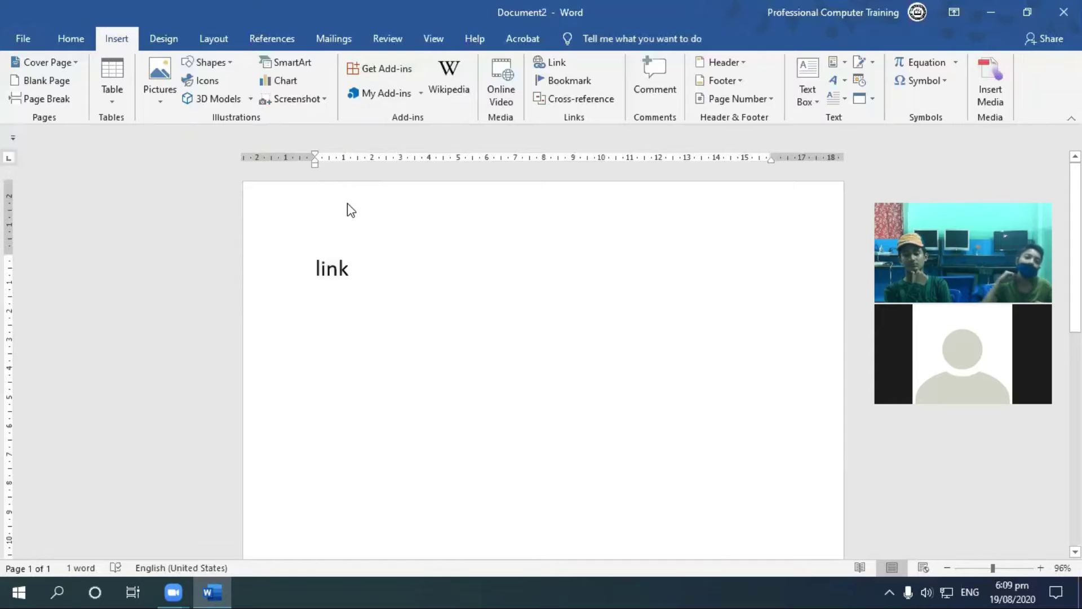
{"action": "key", "text": "Return"}
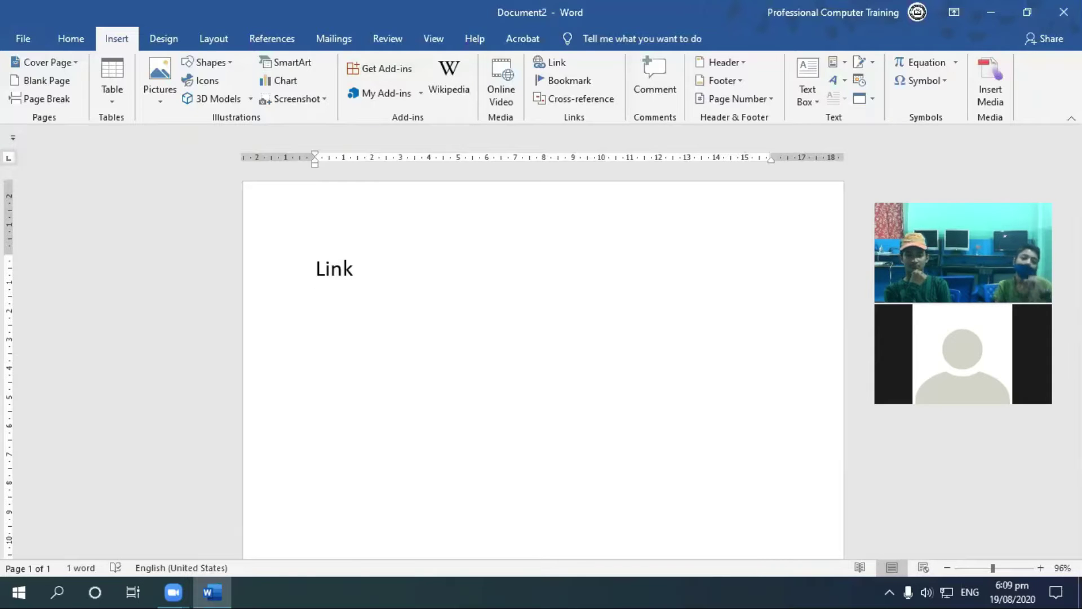
{"action": "type", "text": "Offcline"}
{"action": "left_click", "coordinate": [364, 307]}
{"action": "key", "text": "BackSpace"}
{"action": "key", "text": "BackSpace"}
{"action": "type", "text": "l"}
{"action": "key", "text": "Return"}
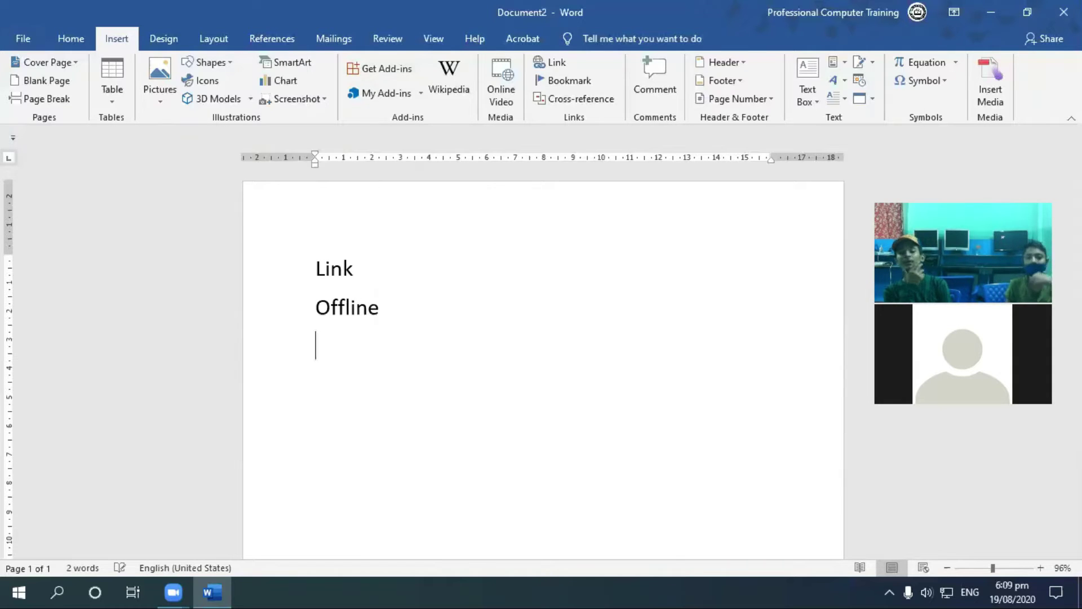
Add an "Online" line below and append "(File, Image, Video)" to the "Offline" line
{"action": "type", "text": "Ono"}
{"action": "key", "text": "BackSpace"}
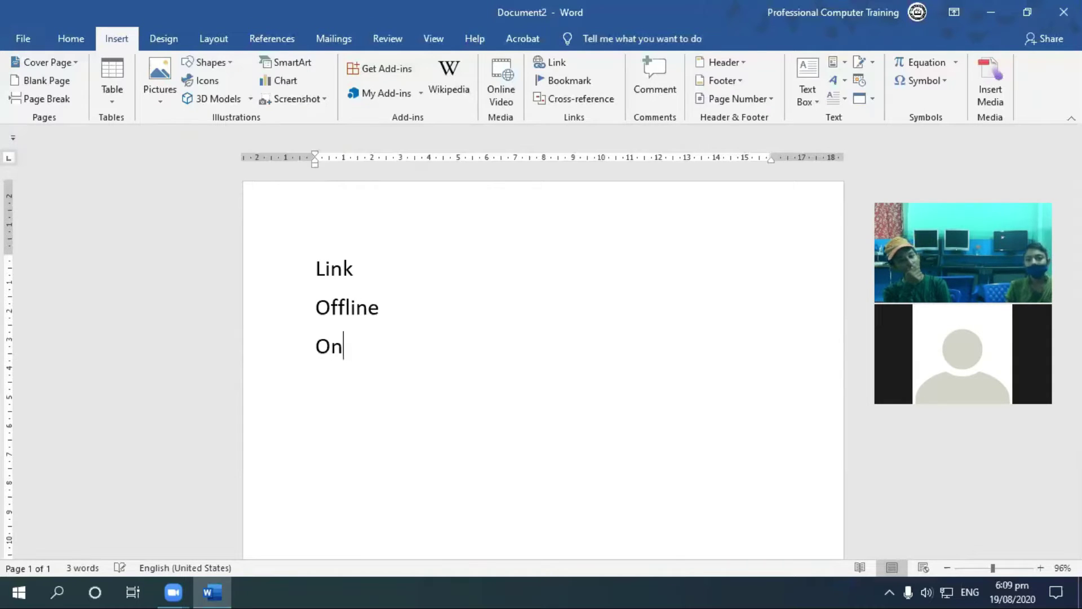
{"action": "type", "text": "line ("}
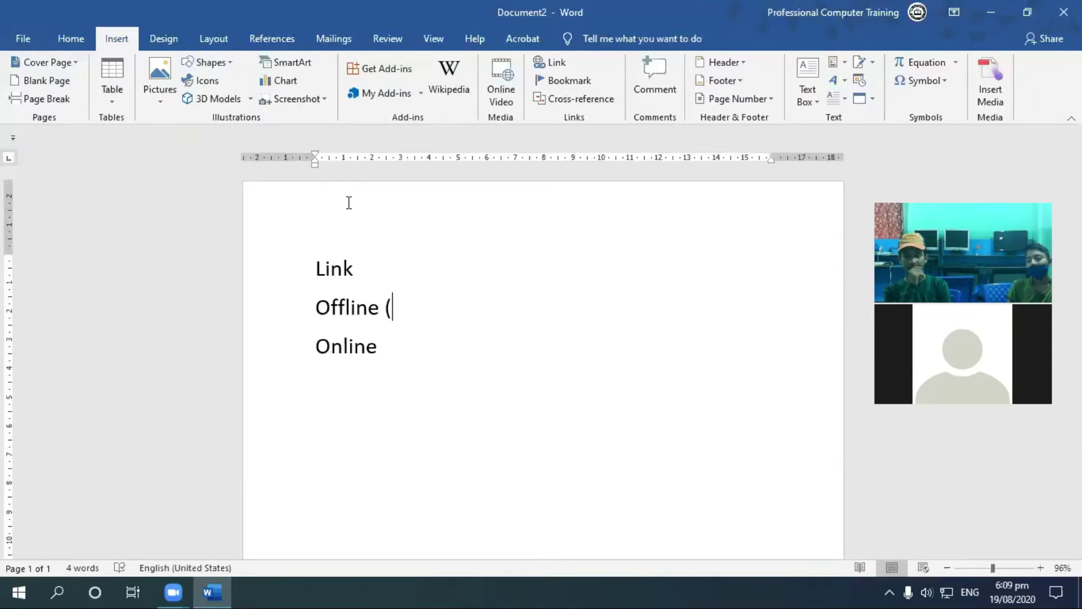
{"action": "type", "text": "File, I"}
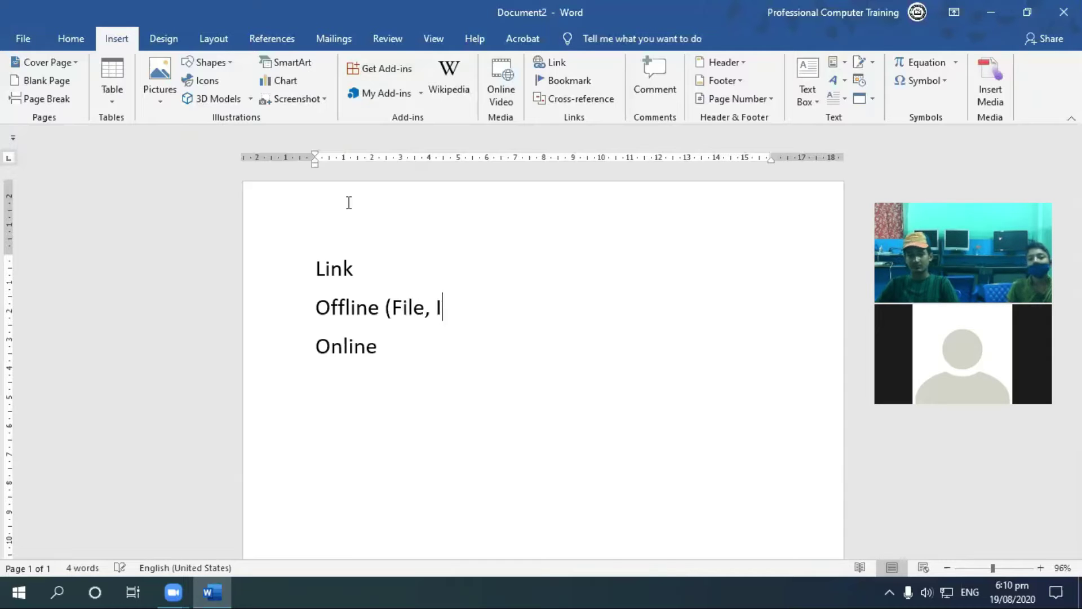
{"action": "type", "text": "mage, Vido"}
{"action": "type", "text": "eo"}
{"action": "type", "text": ")"}
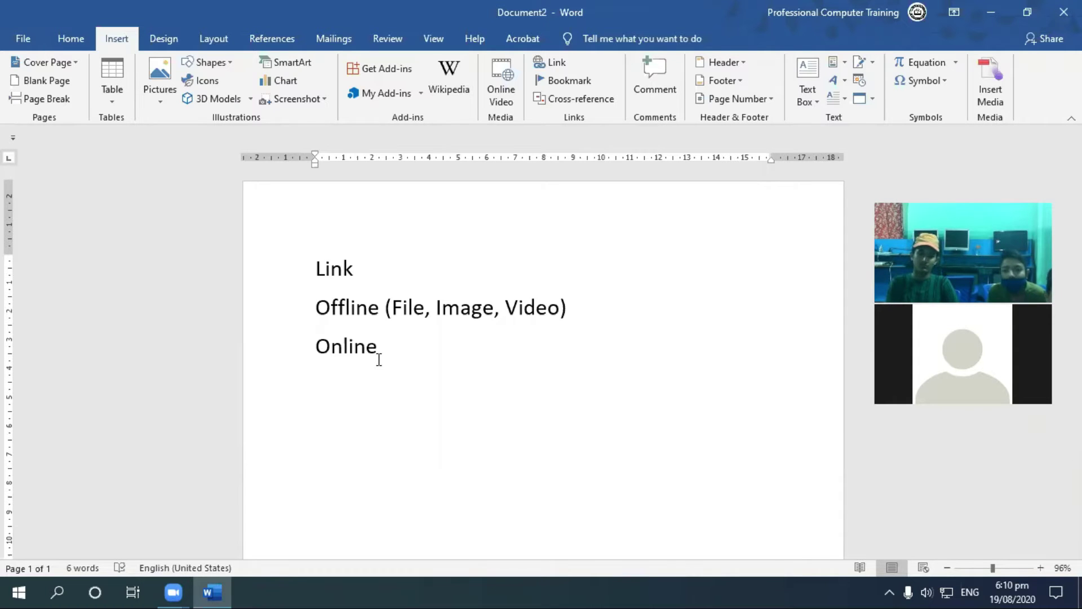
Test the speaker and raise the microphone volume in Zoom's audio settings
{"action": "left_click_drag", "start_coordinate": [733, 290], "coordinate": [776, 288]}
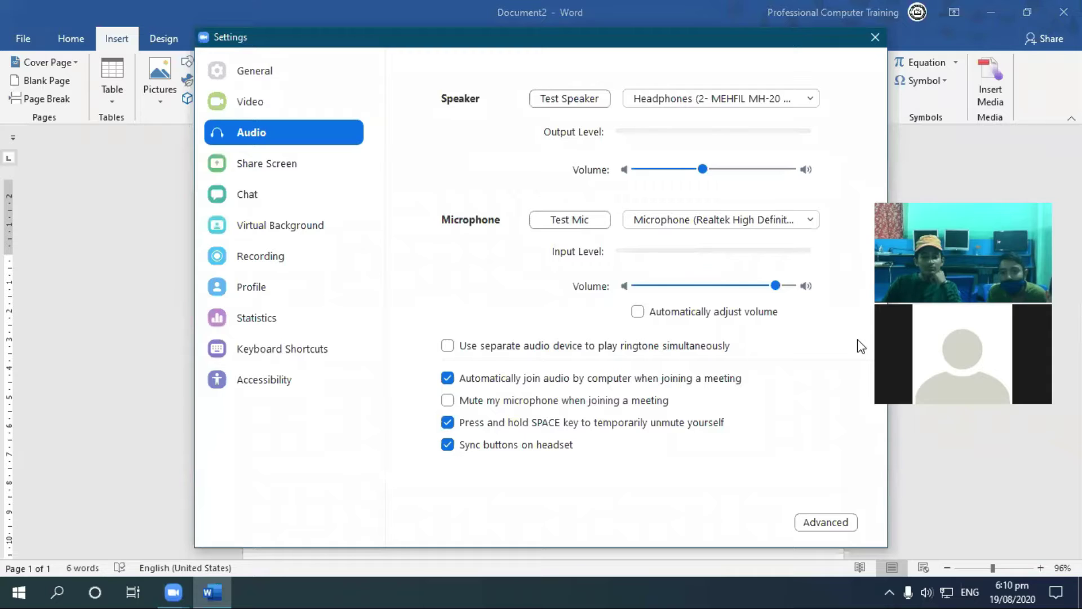
{"action": "left_click", "coordinate": [586, 105]}
{"action": "left_click", "coordinate": [587, 107]}
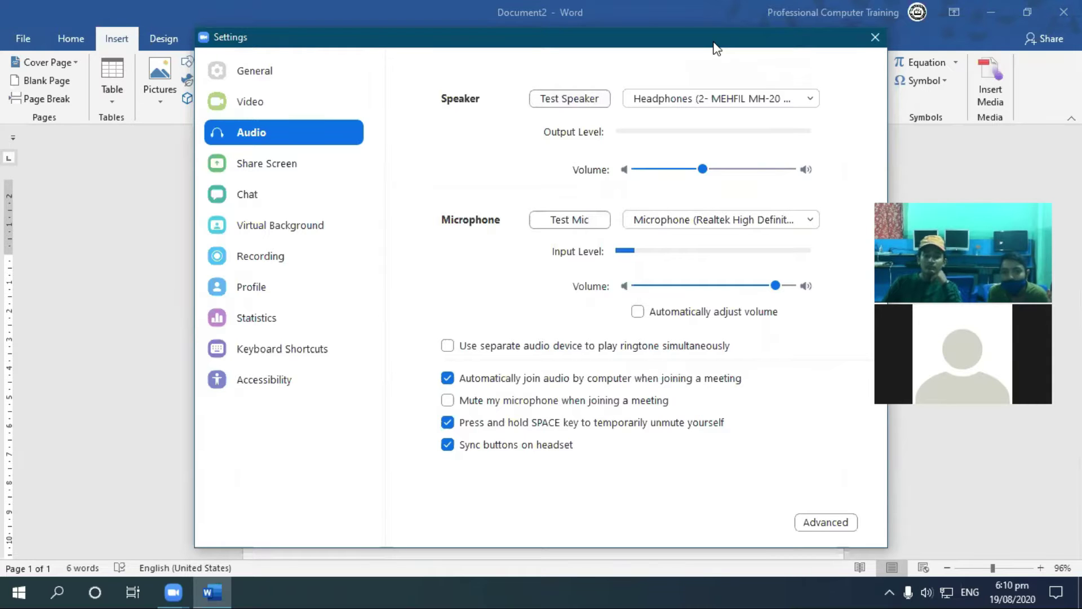
{"action": "left_click_drag", "start_coordinate": [715, 46], "coordinate": [562, 34]}
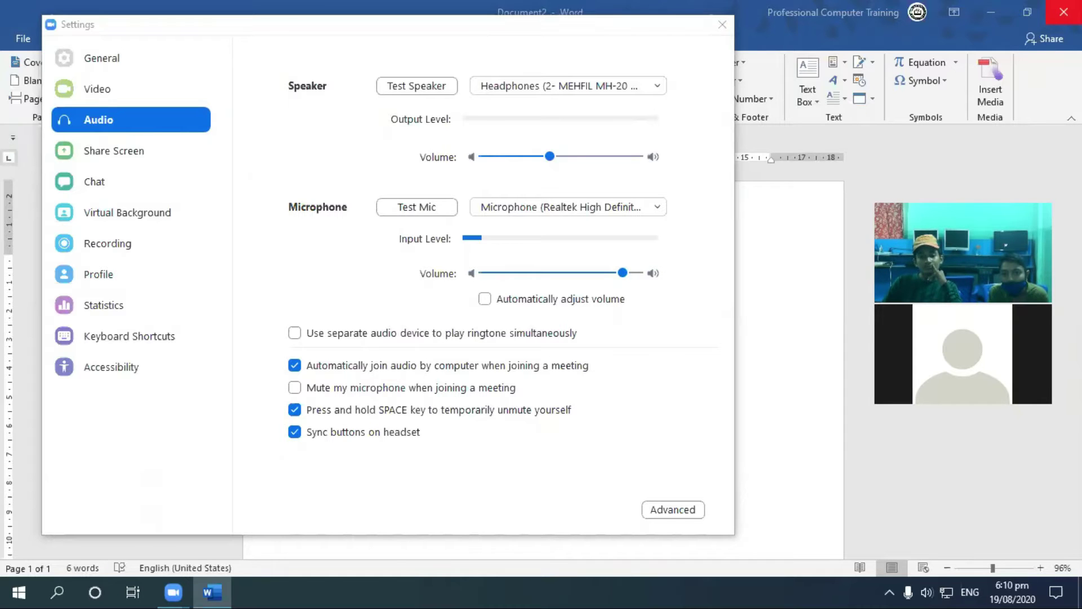
{"action": "left_click", "coordinate": [631, 273]}
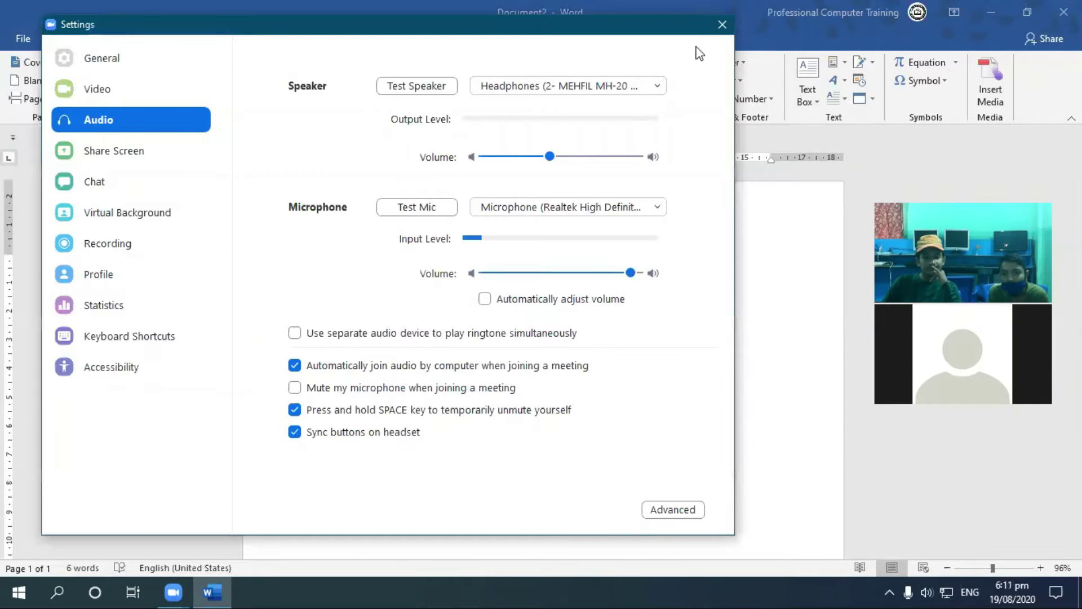
{"action": "left_click", "coordinate": [723, 26]}
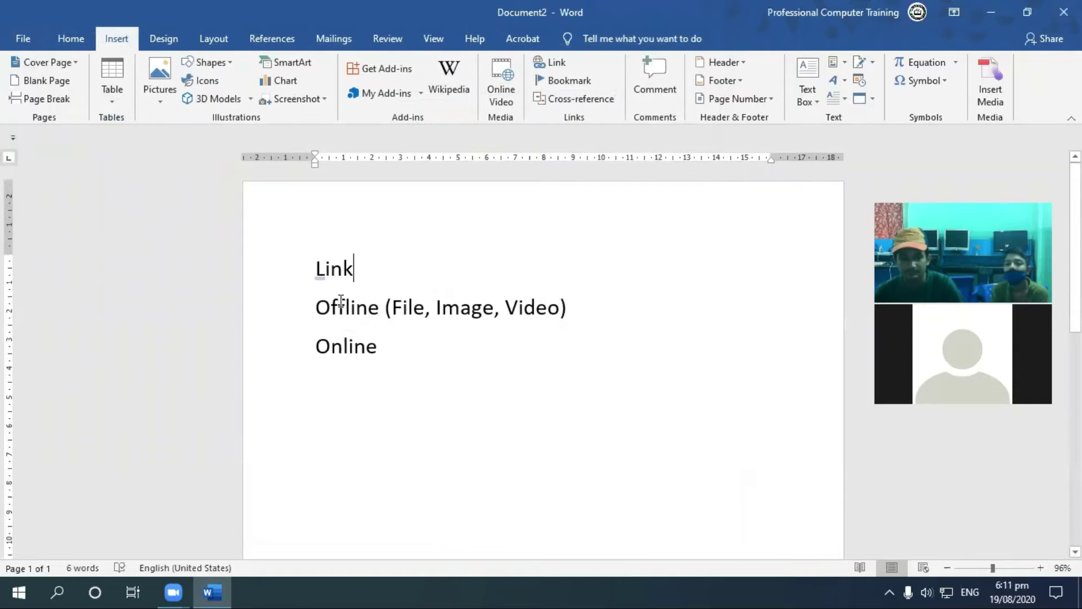
{"action": "left_click", "coordinate": [424, 307]}
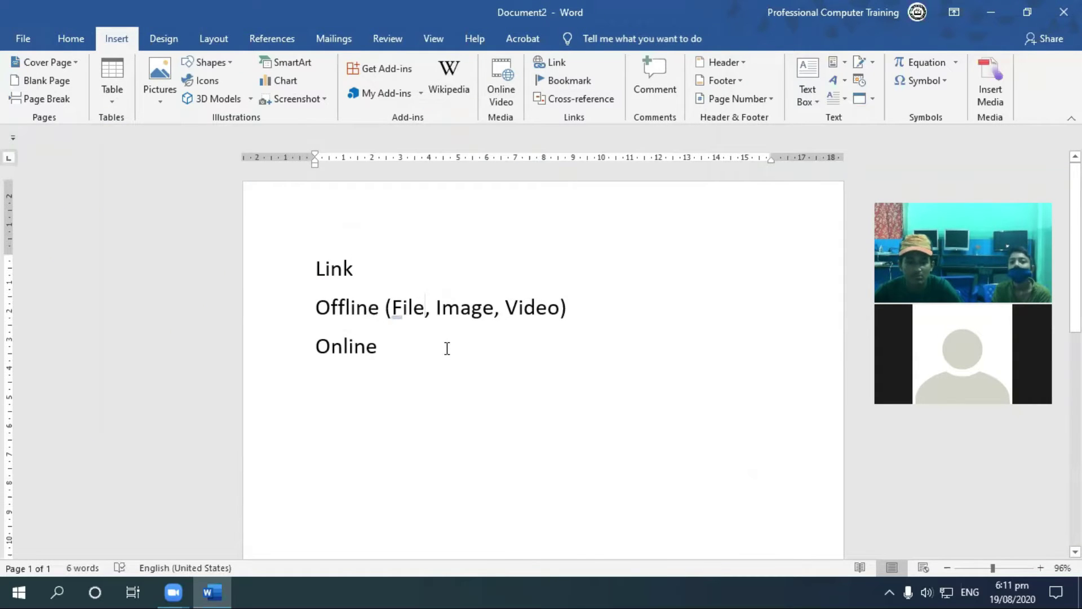
{"action": "left_click", "coordinate": [470, 314]}
{"action": "left_click", "coordinate": [530, 317]}
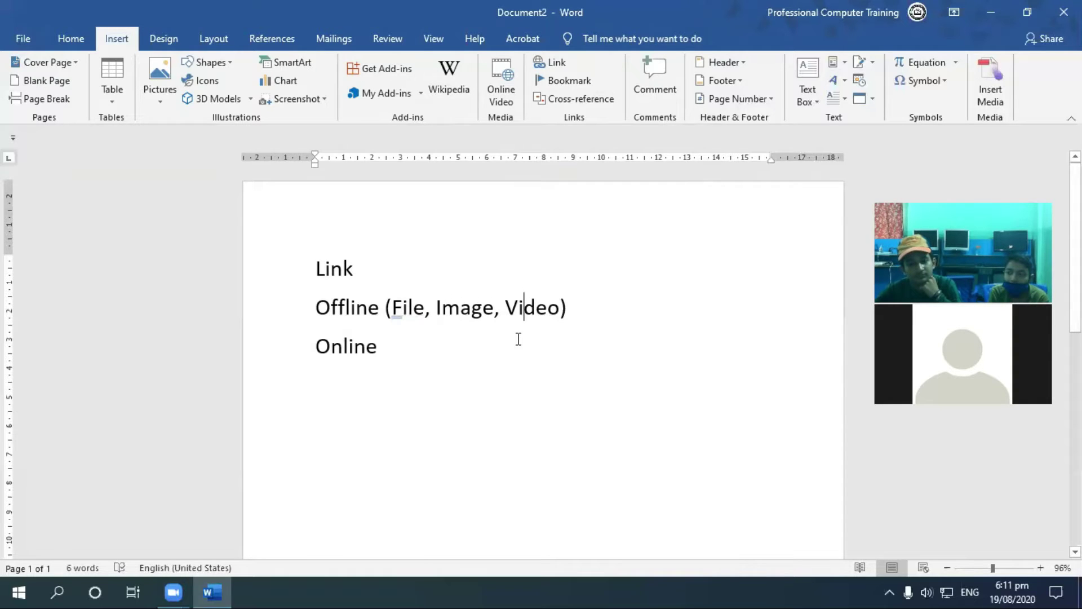
{"action": "left_click_drag", "start_coordinate": [395, 307], "coordinate": [490, 317]}
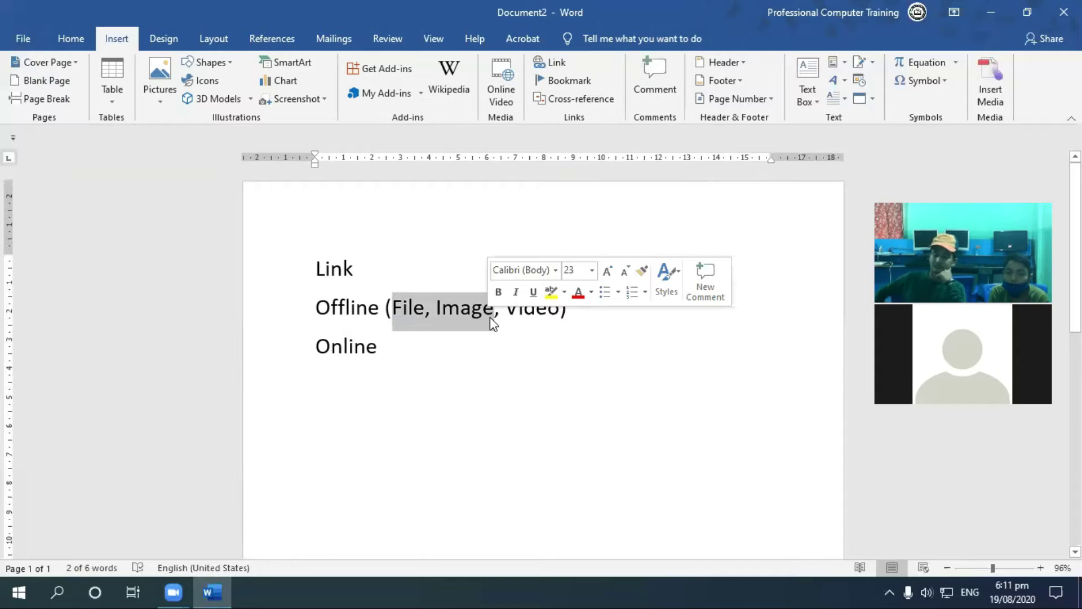
Append "(Internet)" to the "Online" line
{"action": "left_click", "coordinate": [418, 349]}
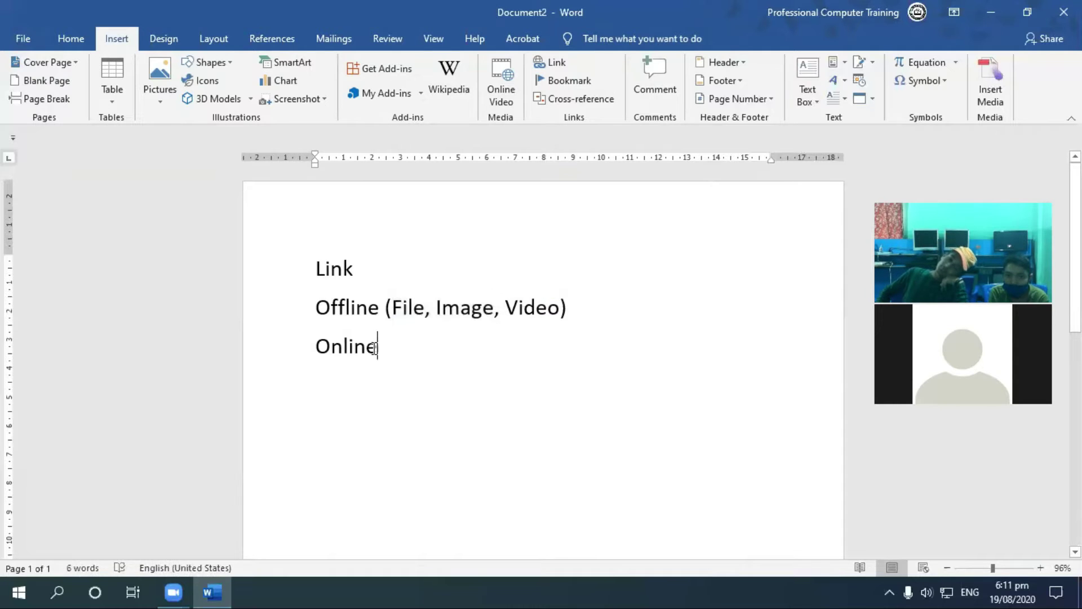
{"action": "key", "text": "shift+F10"}
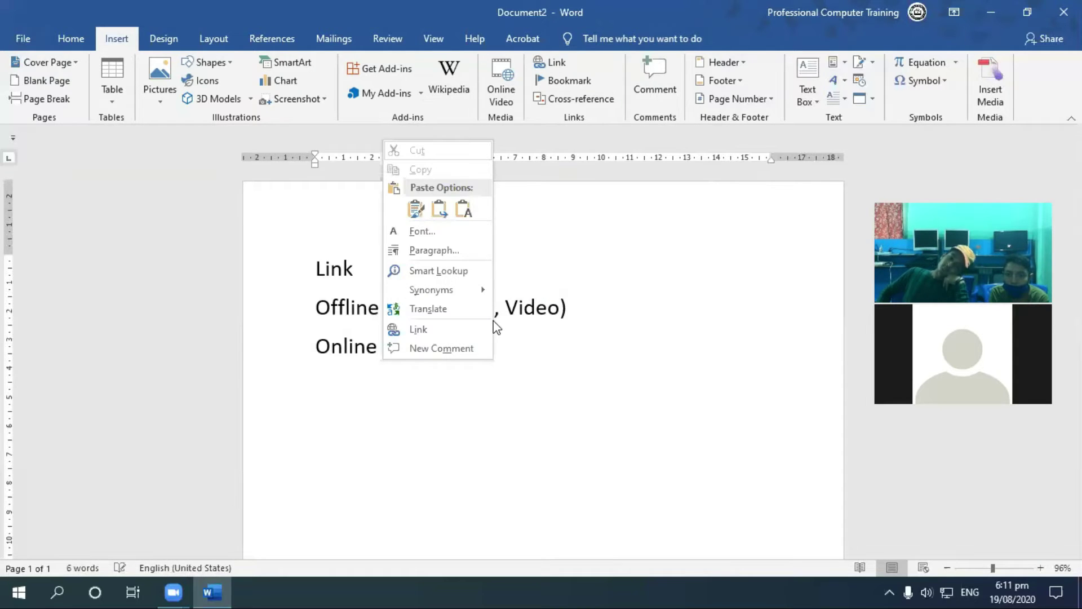
{"action": "key", "text": "Escape"}
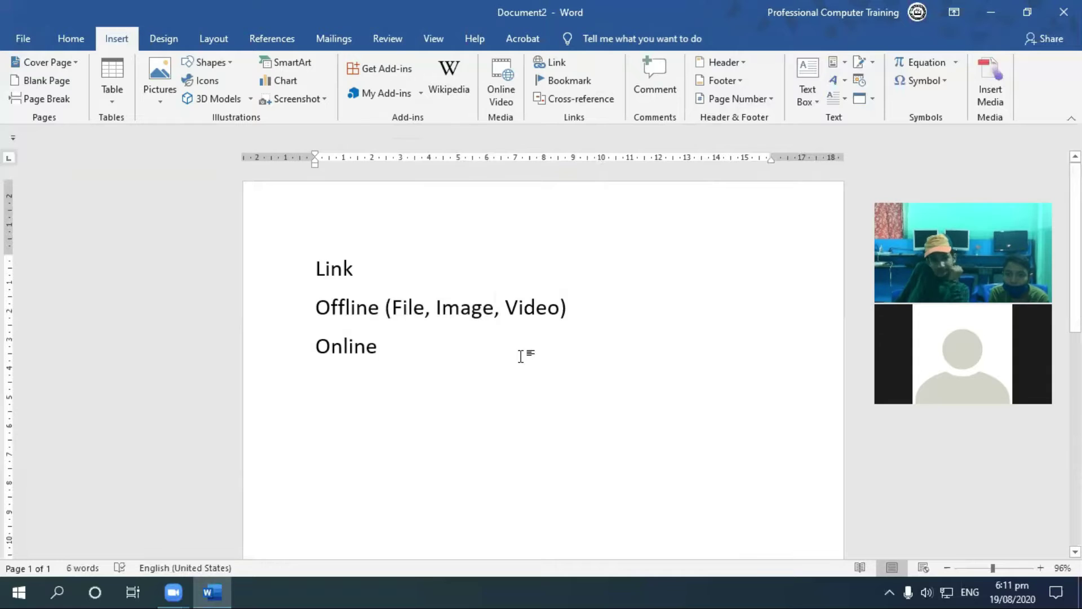
{"action": "type", "text": "(In"}
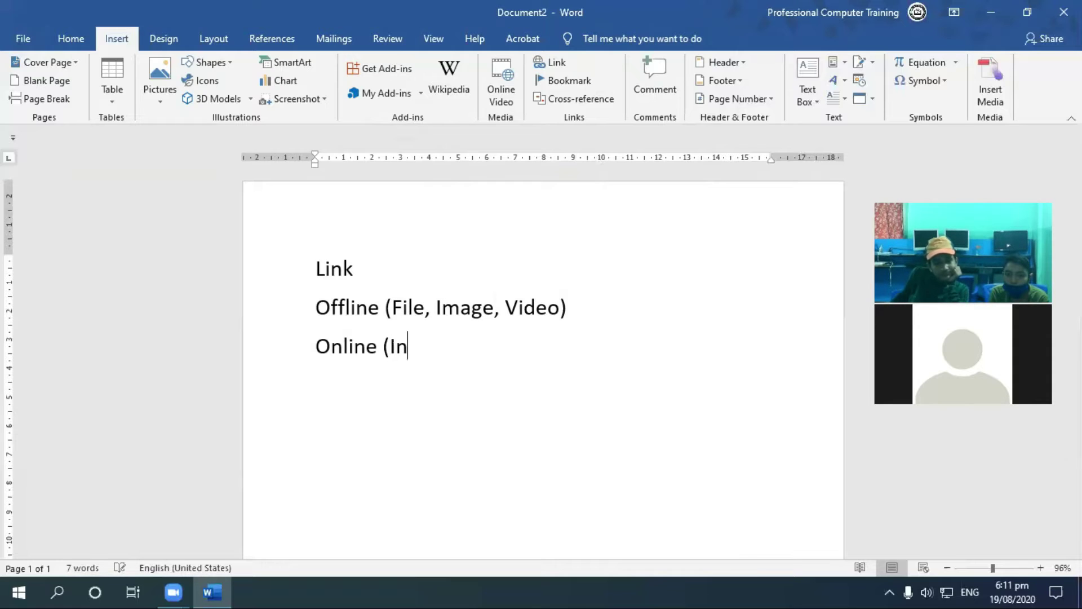
{"action": "type", "text": "ternet)"}
{"action": "key", "text": "Return"}
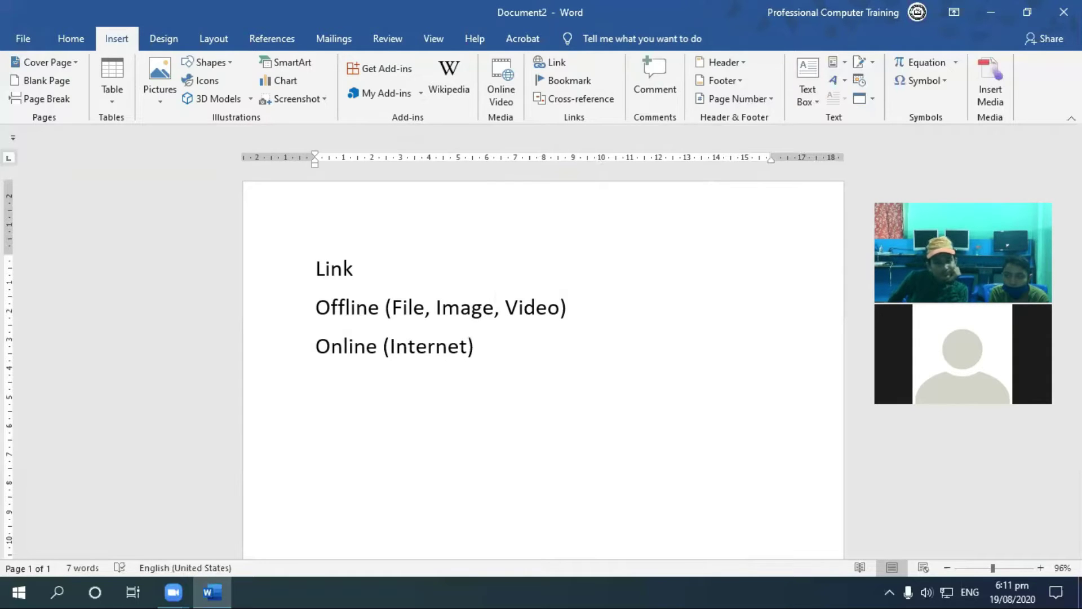
Replace all the notes with sample paragraphs generated by =rand()
{"action": "left_click", "coordinate": [521, 356]}
{"action": "key", "text": "ctrl+a"}
{"action": "key", "text": "Delete"}
{"action": "type", "text": "=rand()"}
{"action": "key", "text": "Return"}
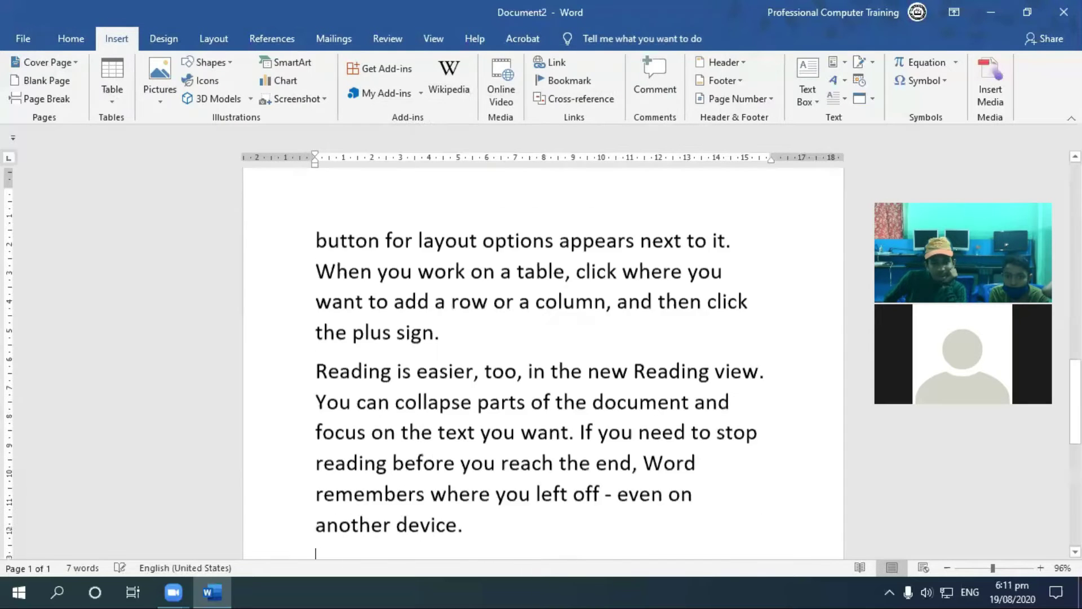
Clear the document and generate fresh sample paragraphs in 11-point text with =rand()
{"action": "key", "text": "ctrl+a"}
{"action": "key", "text": "Delete"}
{"action": "type", "text": "=rand(0"}
{"action": "key", "text": "Return"}
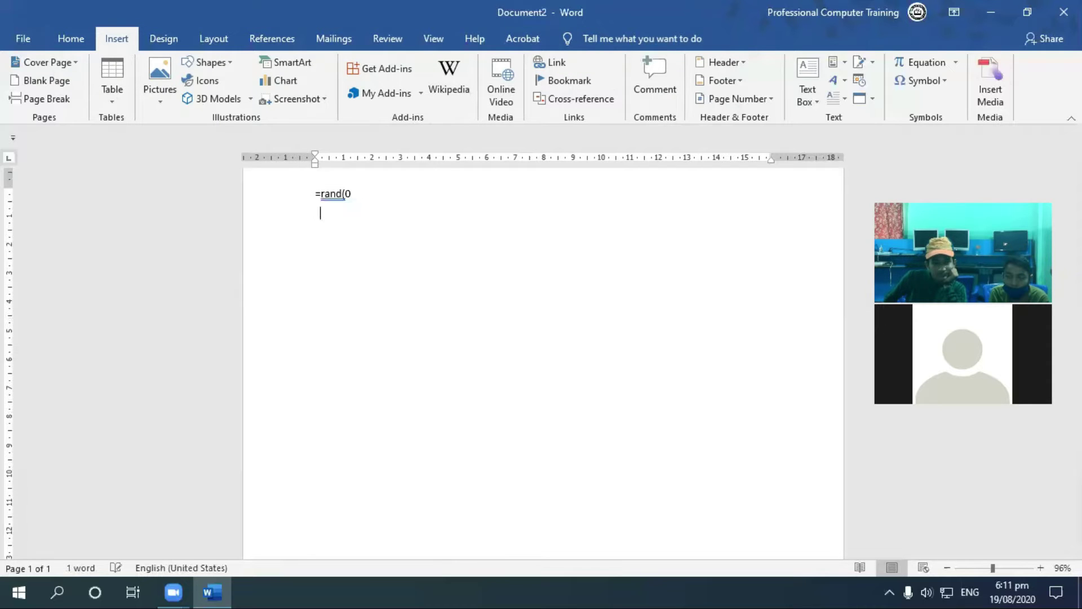
{"action": "type", "text": ")"}
{"action": "key", "text": "Return"}
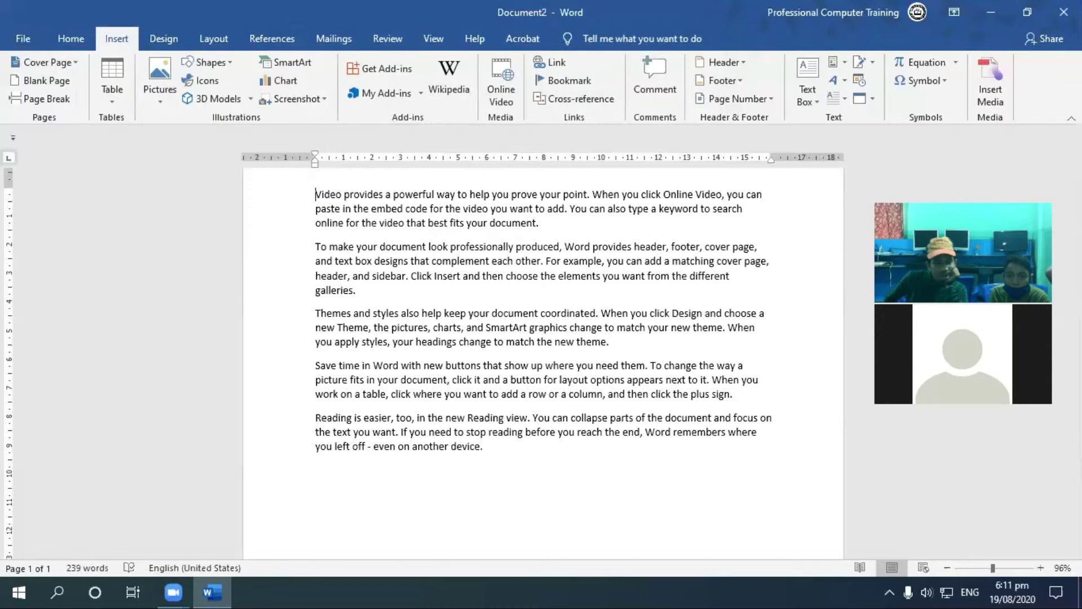
Add the heading "VIDEO" on its own line above the first paragraph
{"action": "key", "text": "ctrl+Home"}
{"action": "key", "text": "Return"}
{"action": "type", "text": "VIDEO"}
Enlarge the "VIDEO" heading to 26 points
{"action": "key", "text": "shift+Left"}
{"action": "key", "text": "shift+Left"}
{"action": "key", "text": "shift+Left"}
{"action": "key", "text": "shift+Left"}
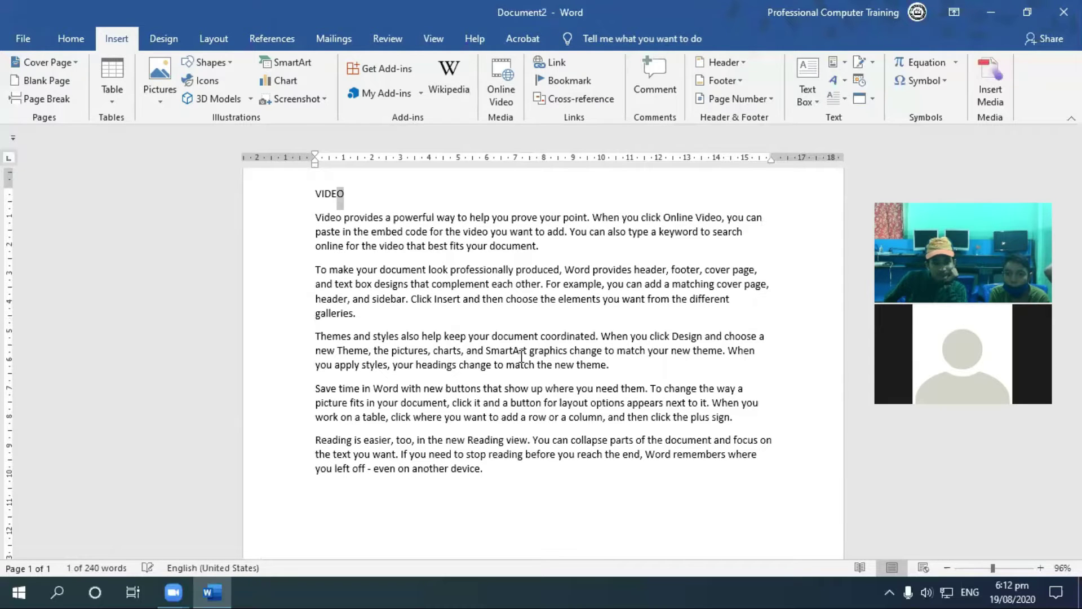
{"action": "key", "text": "shift+Left"}
{"action": "key", "text": "ctrl+shift+period"}
{"action": "key", "text": "ctrl+shift+period"}
{"action": "key", "text": "ctrl+shift+period"}
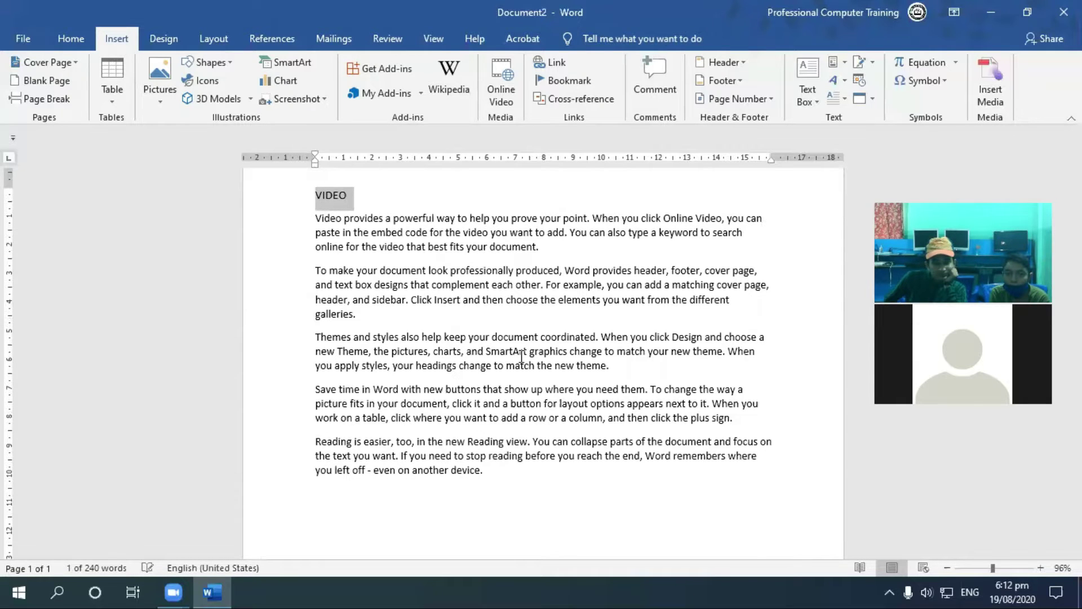
{"action": "key", "text": "ctrl+shift+period"}
{"action": "key", "text": "ctrl+shift+period"}
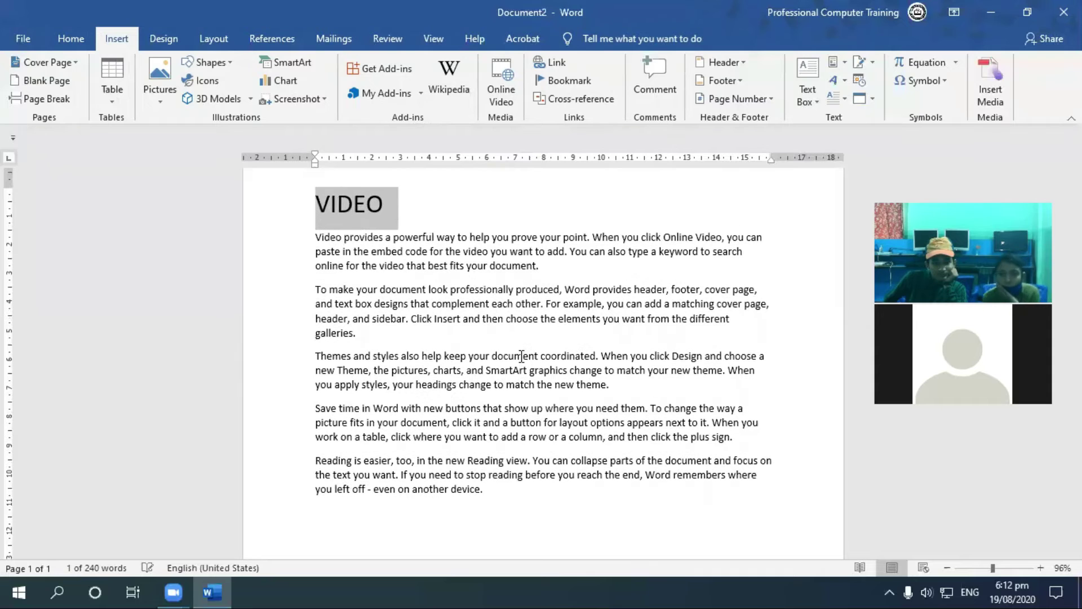
{"action": "key", "text": "Down"}
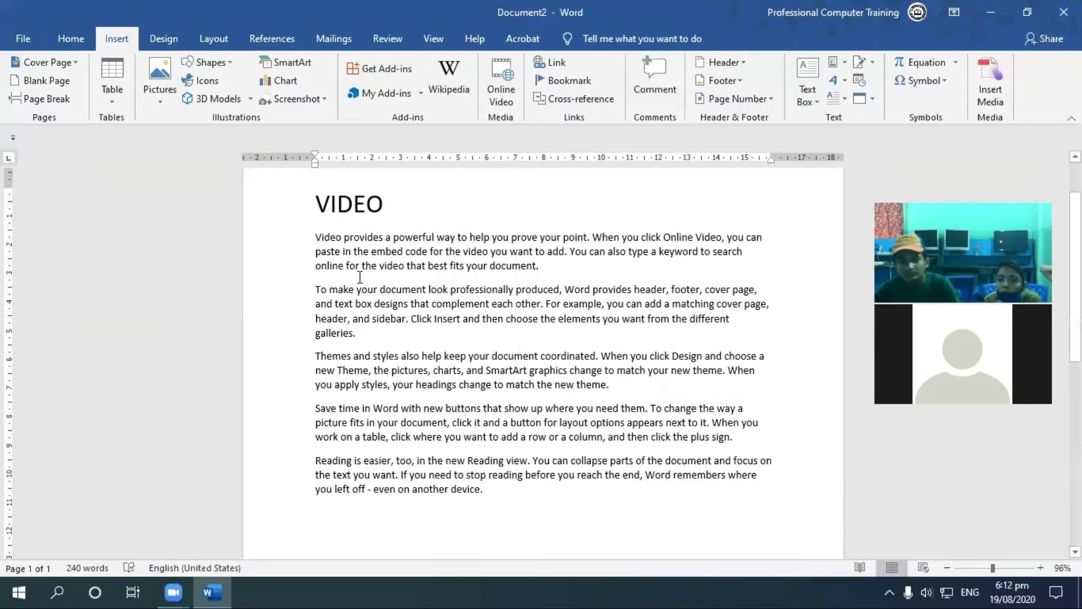
{"action": "left_click_drag", "start_coordinate": [316, 236], "coordinate": [542, 273]}
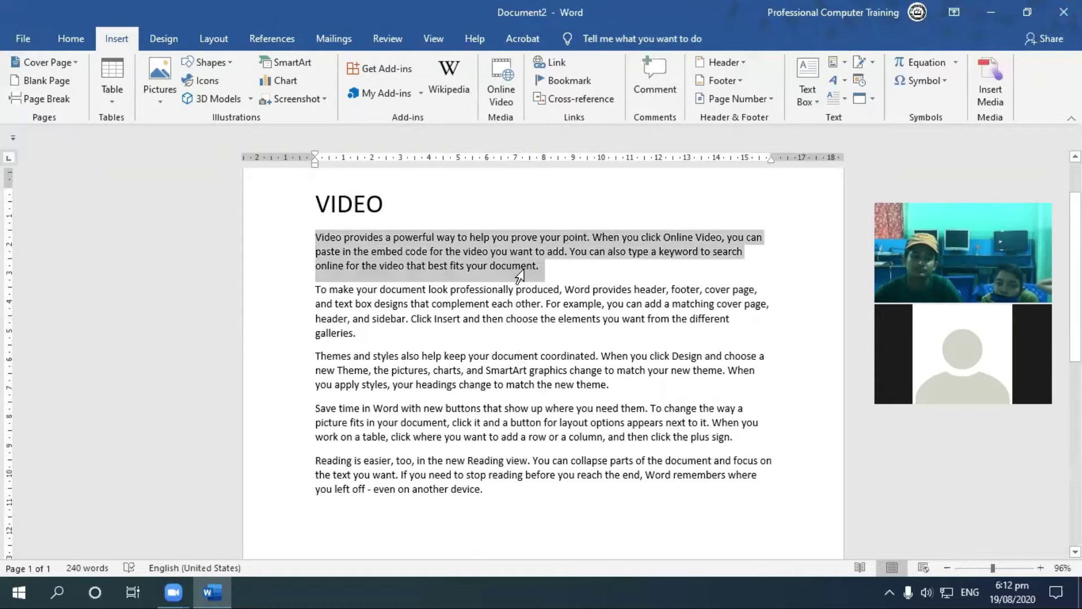
{"action": "left_click", "coordinate": [411, 205]}
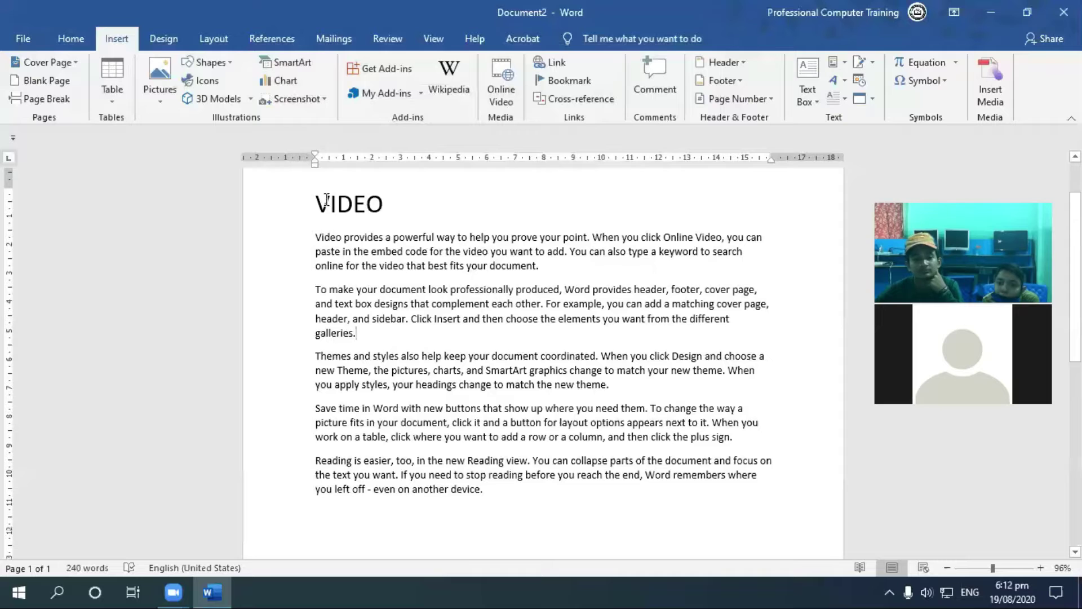
{"action": "left_click_drag", "start_coordinate": [317, 201], "coordinate": [391, 193]}
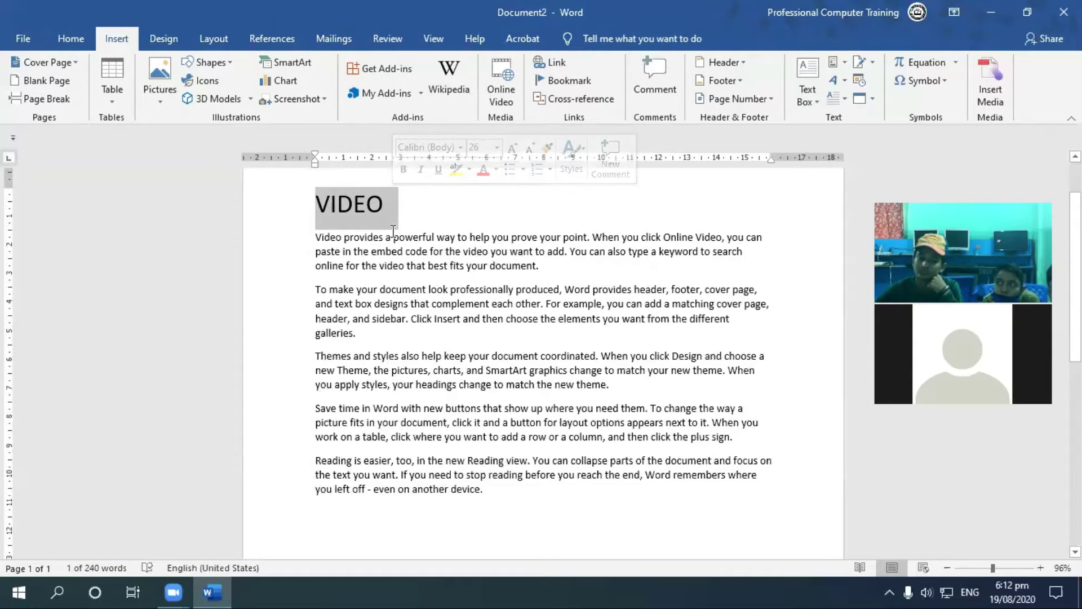
{"action": "left_click_drag", "start_coordinate": [352, 238], "coordinate": [482, 242]}
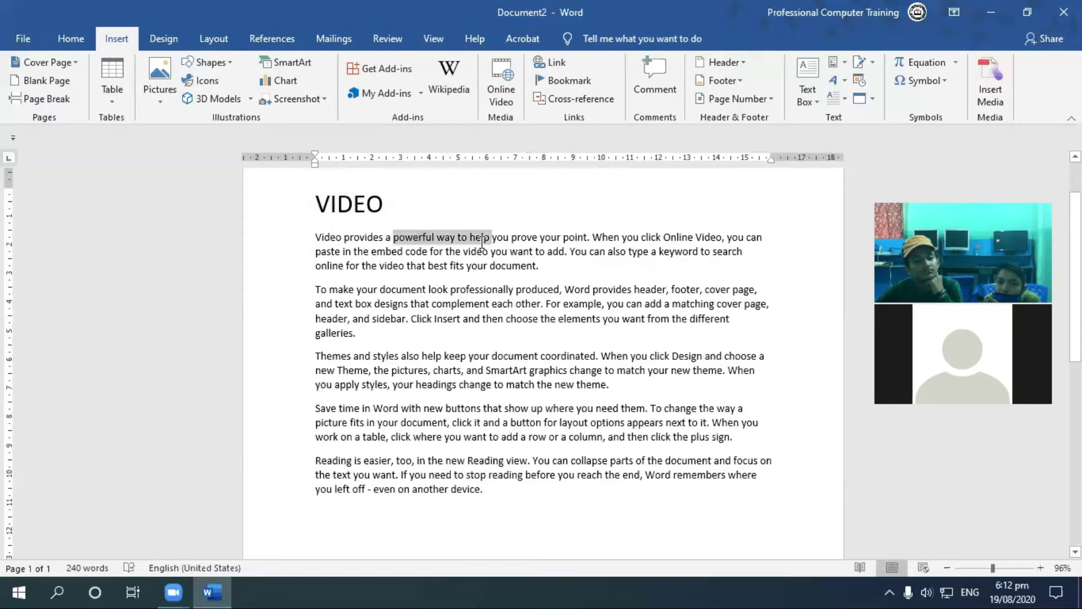
{"action": "left_click", "coordinate": [283, 219]}
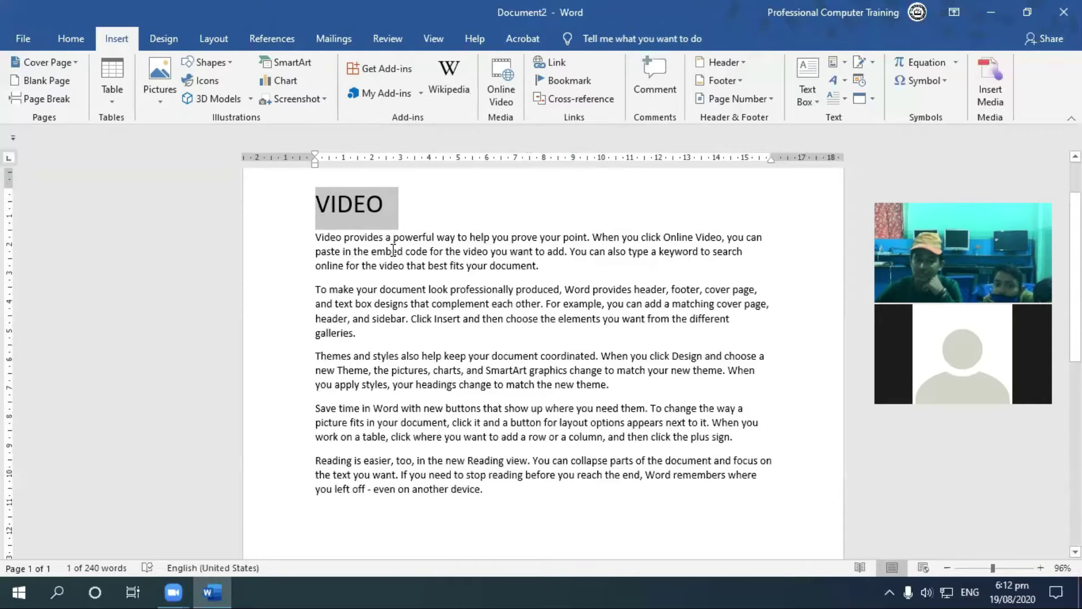
{"action": "left_click_drag", "start_coordinate": [349, 237], "coordinate": [379, 238]}
{"action": "left_click", "coordinate": [345, 207]}
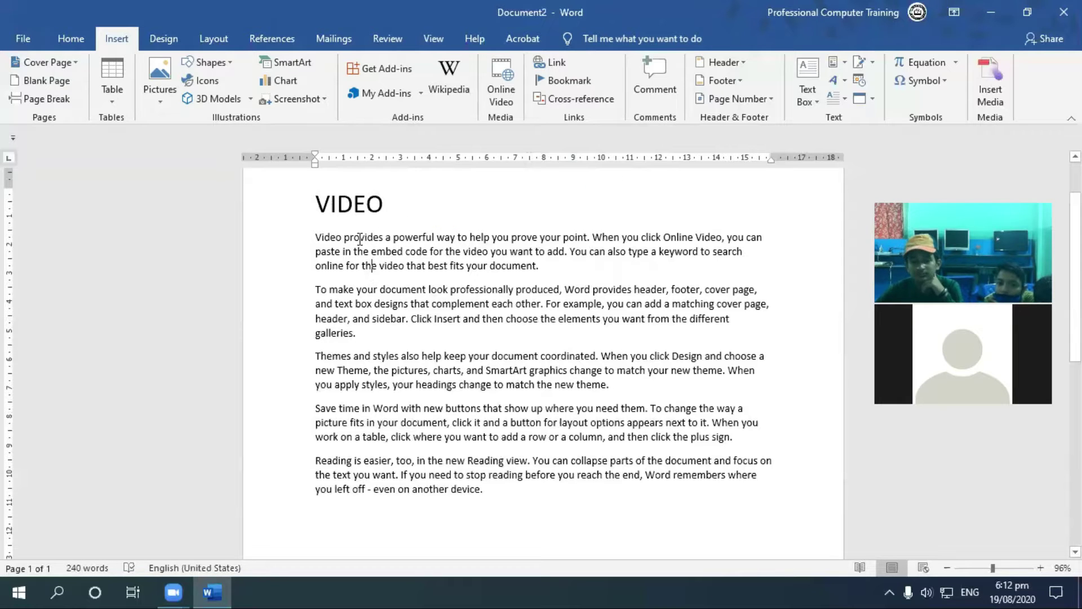
{"action": "left_click_drag", "start_coordinate": [345, 238], "coordinate": [383, 242]}
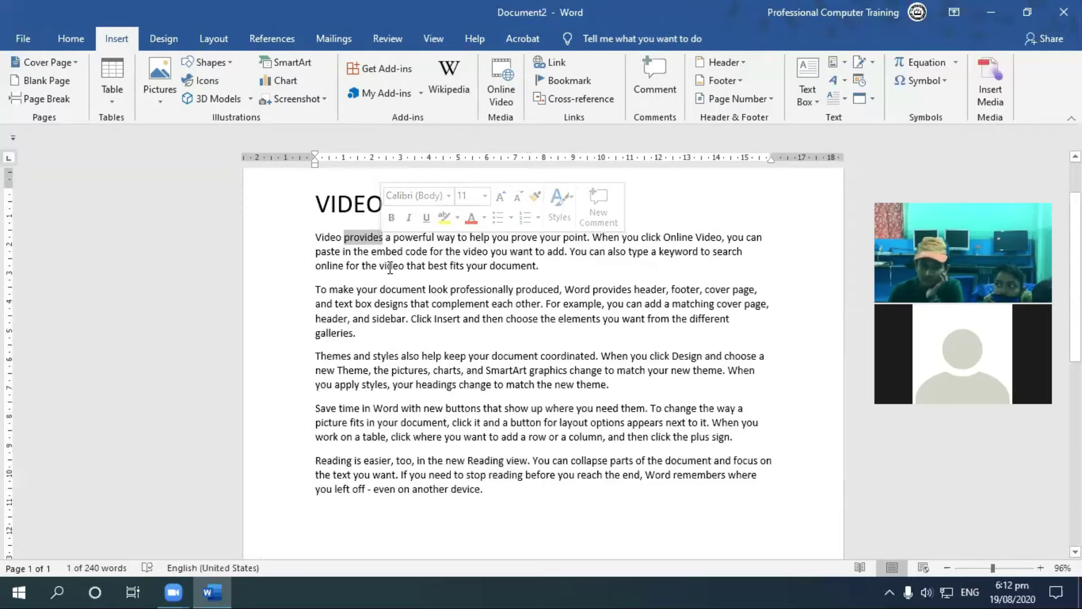
{"action": "left_click", "coordinate": [533, 265]}
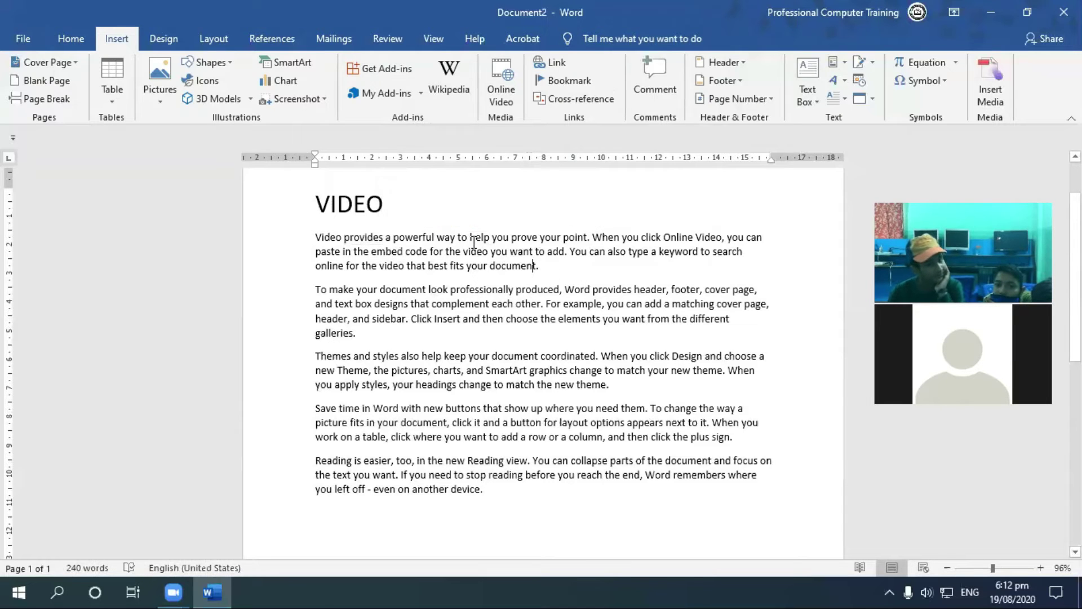
{"action": "left_click_drag", "start_coordinate": [469, 237], "coordinate": [493, 238]}
{"action": "left_click", "coordinate": [488, 262]}
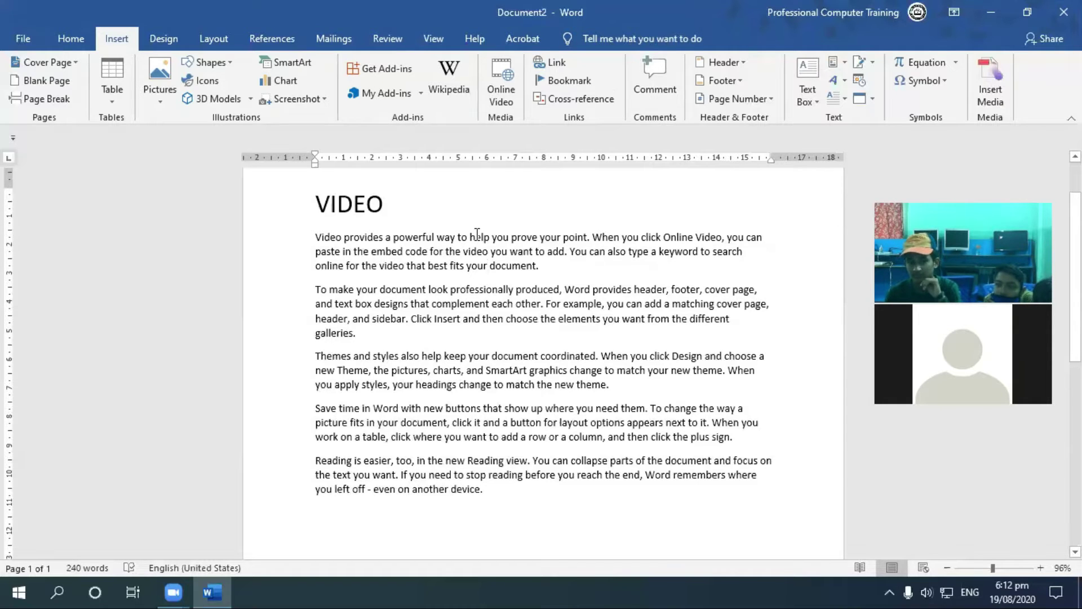
{"action": "left_click_drag", "start_coordinate": [402, 203], "coordinate": [319, 205]}
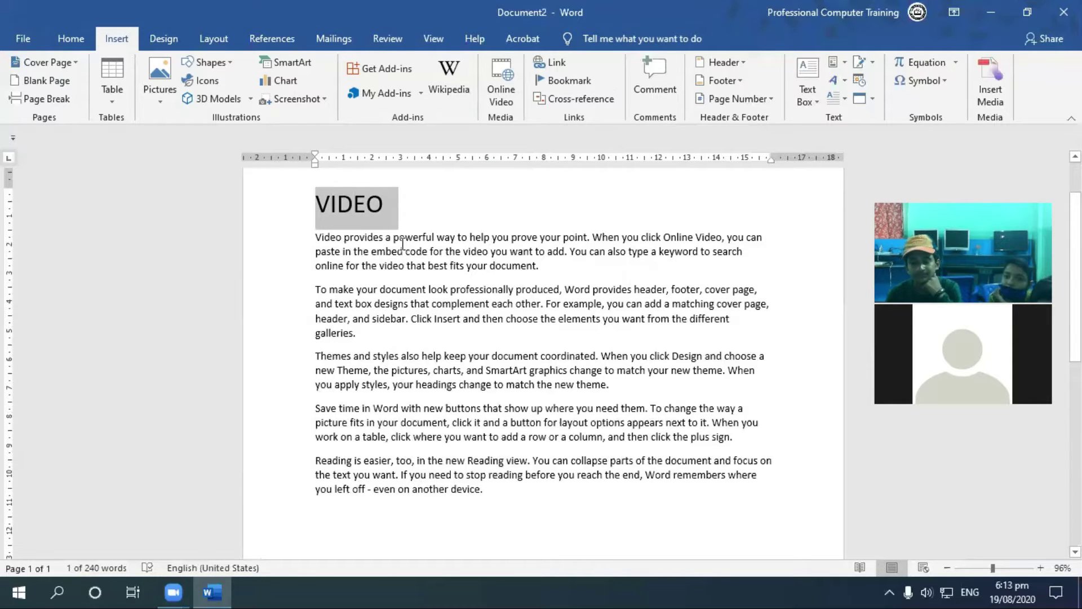
{"action": "left_click", "coordinate": [549, 67]}
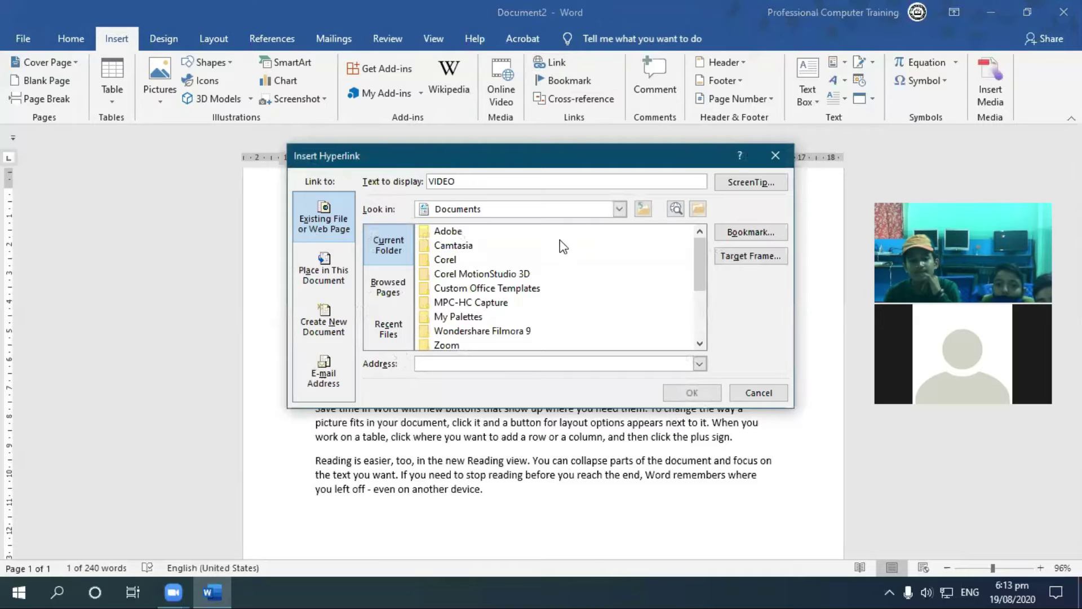
{"action": "left_click", "coordinate": [620, 209]}
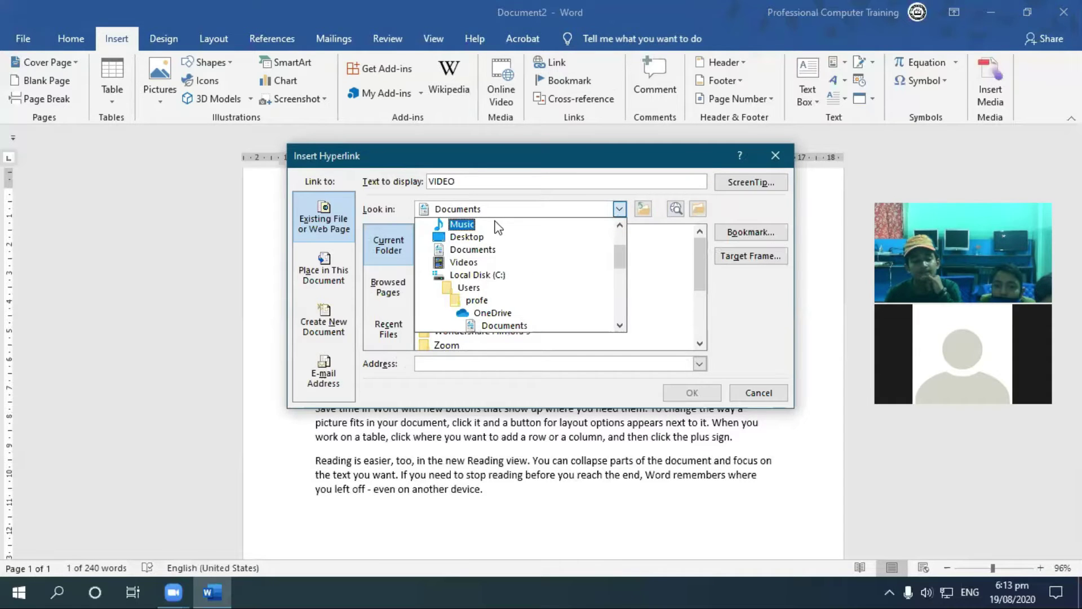
{"action": "scroll", "coordinate": [497, 254], "scroll_direction": "down", "scroll_amount": 2}
{"action": "scroll", "coordinate": [523, 304], "scroll_direction": "up", "scroll_amount": 2}
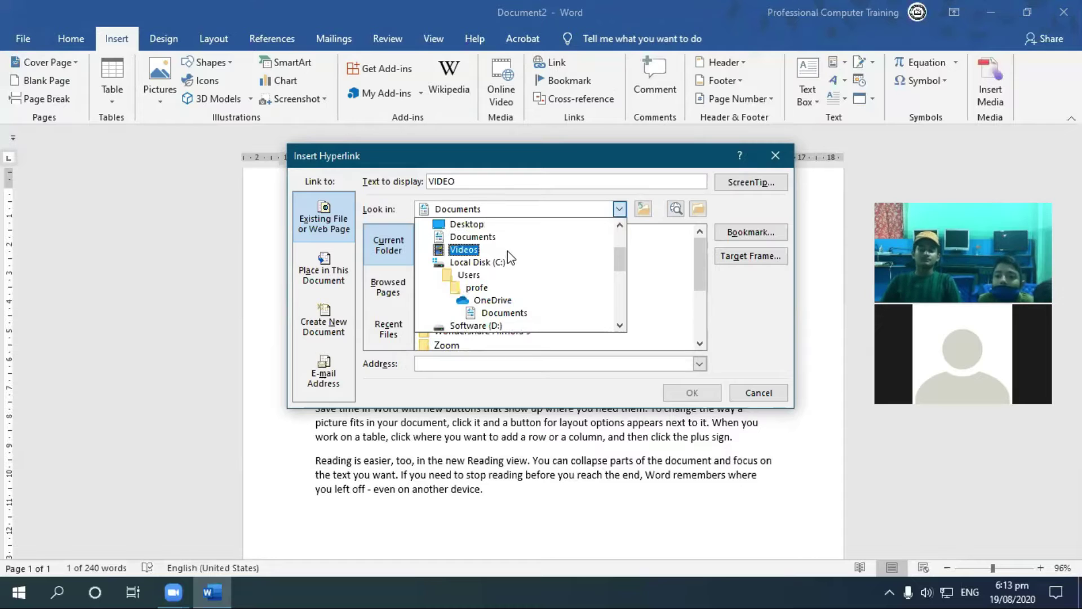
{"action": "scroll", "coordinate": [507, 273], "scroll_direction": "down", "scroll_amount": 1}
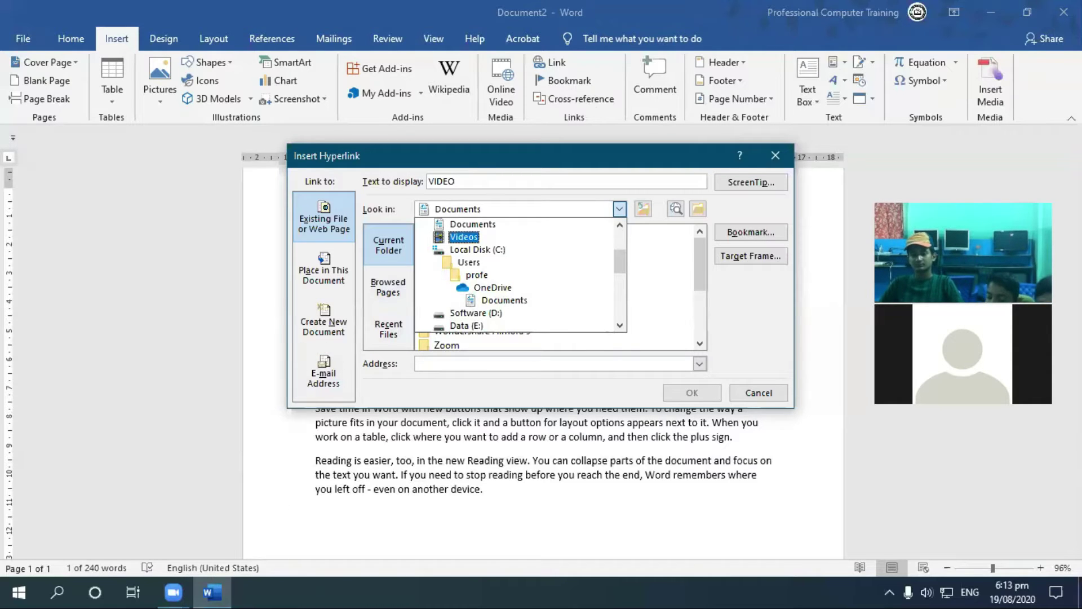
{"action": "left_click", "coordinate": [993, 7]}
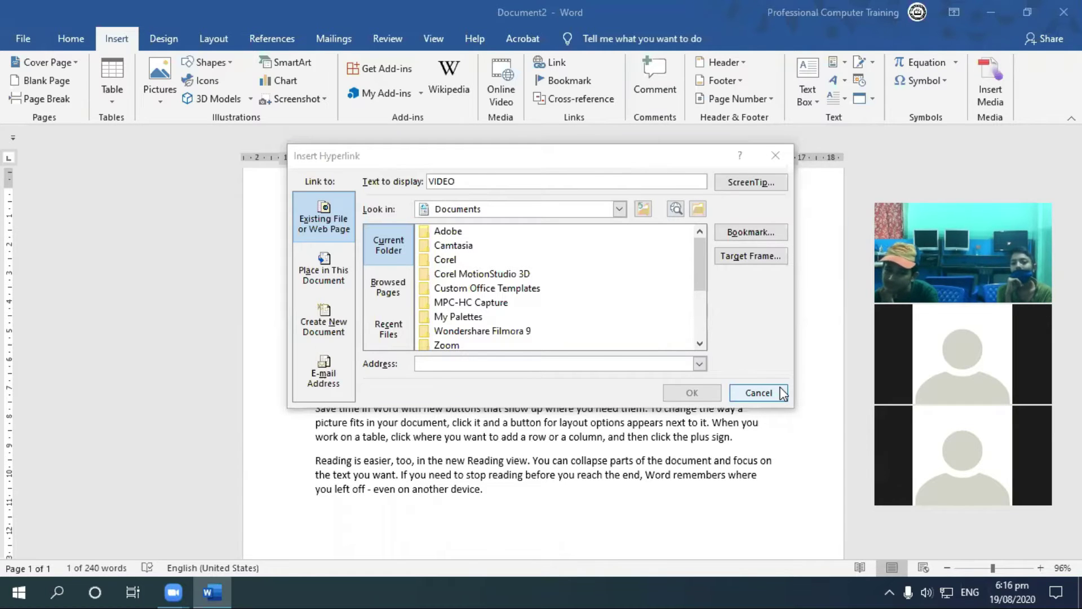
{"action": "left_click", "coordinate": [760, 392]}
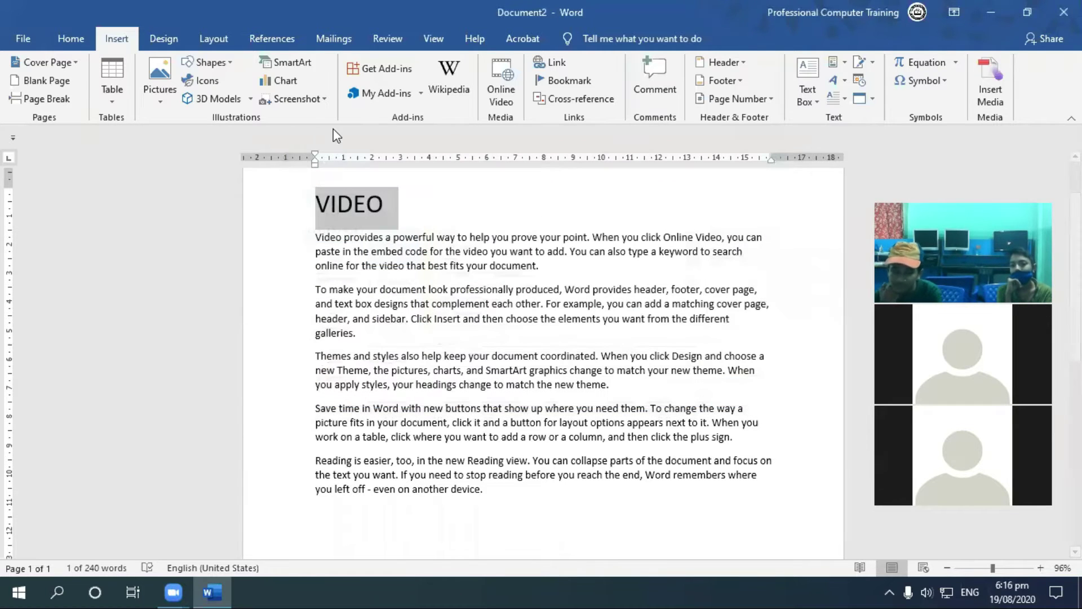
{"action": "left_click", "coordinate": [475, 217]}
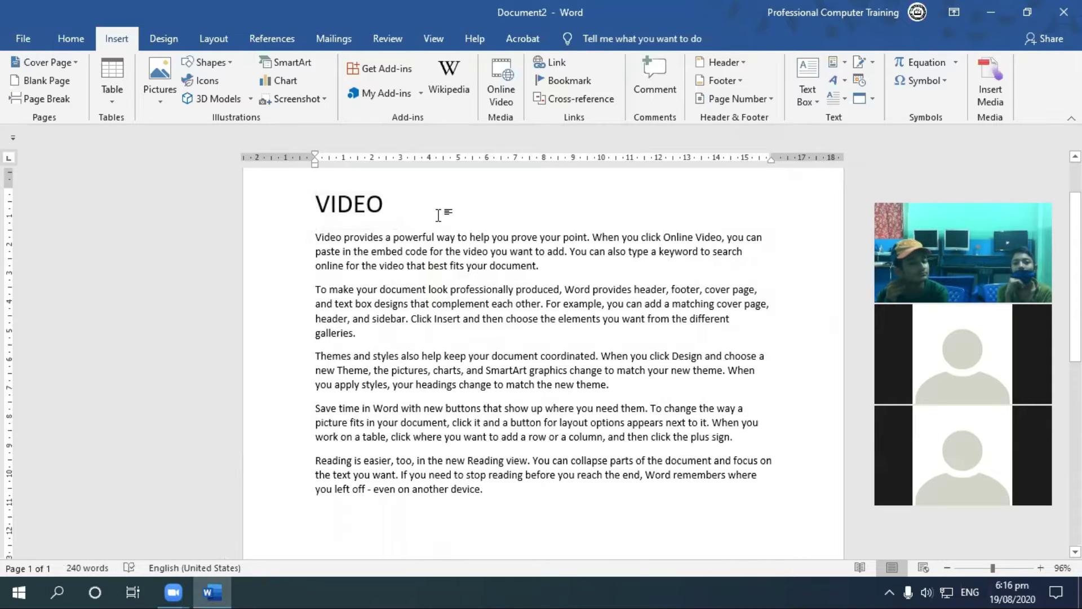
Link the "VIDEO" heading to the existing image file E:\Images\image\frame\2.jpg
{"action": "left_click_drag", "start_coordinate": [213, 204], "coordinate": [427, 208]}
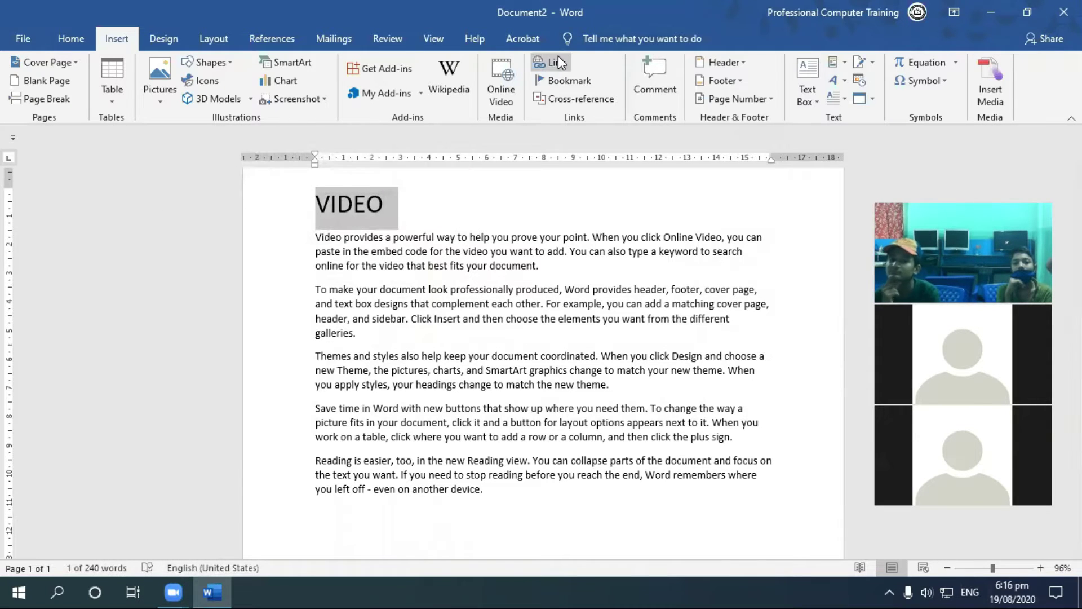
{"action": "left_click", "coordinate": [557, 62]}
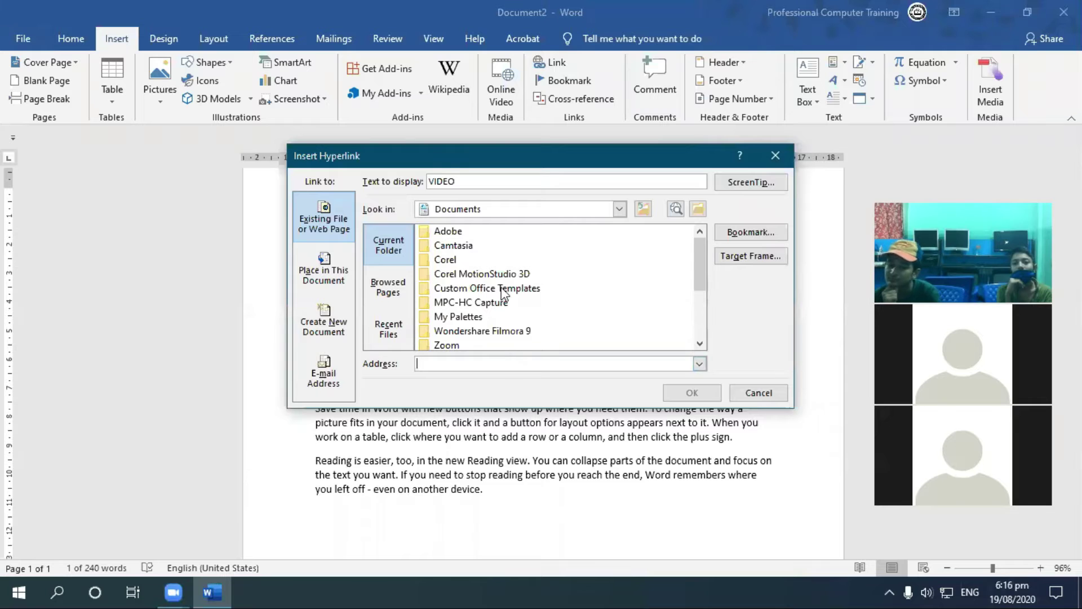
{"action": "left_click", "coordinate": [620, 210]}
{"action": "left_click_drag", "start_coordinate": [620, 248], "coordinate": [621, 273]}
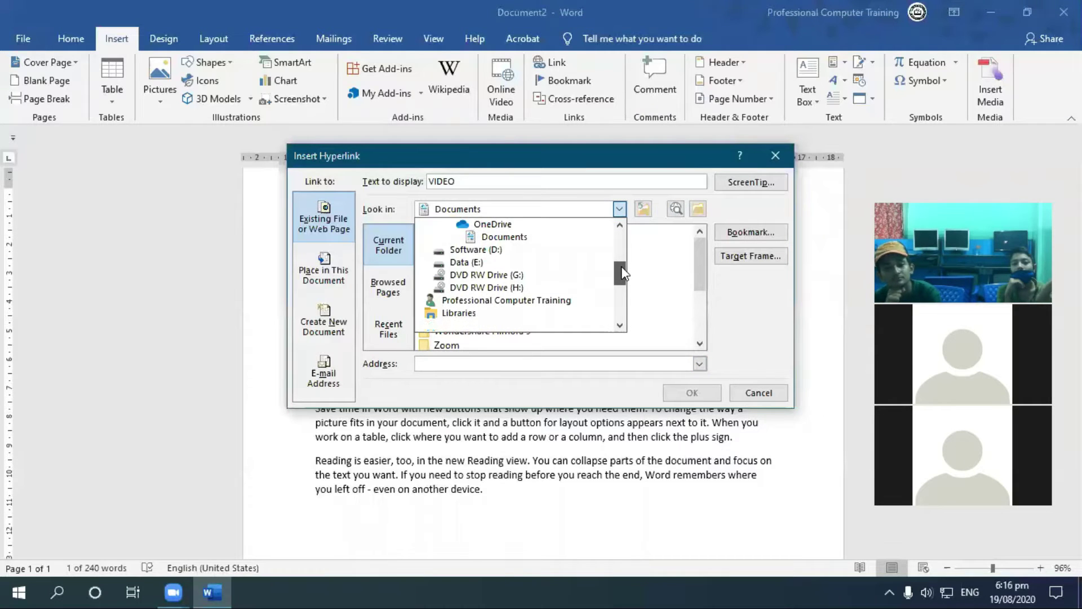
{"action": "left_click", "coordinate": [519, 264]}
{"action": "double_click", "coordinate": [457, 256]}
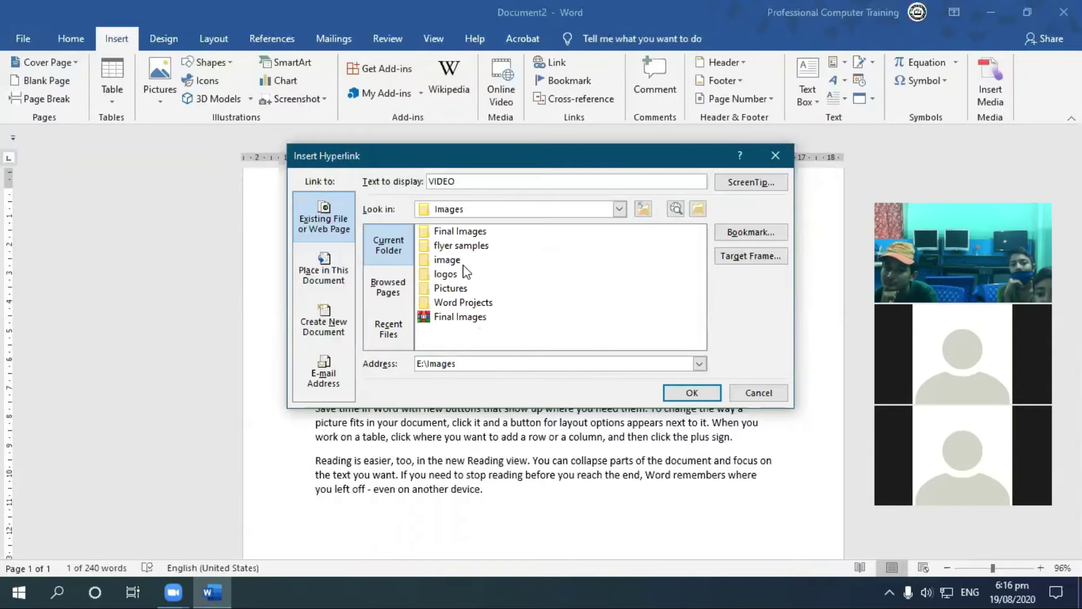
{"action": "left_click", "coordinate": [465, 246]}
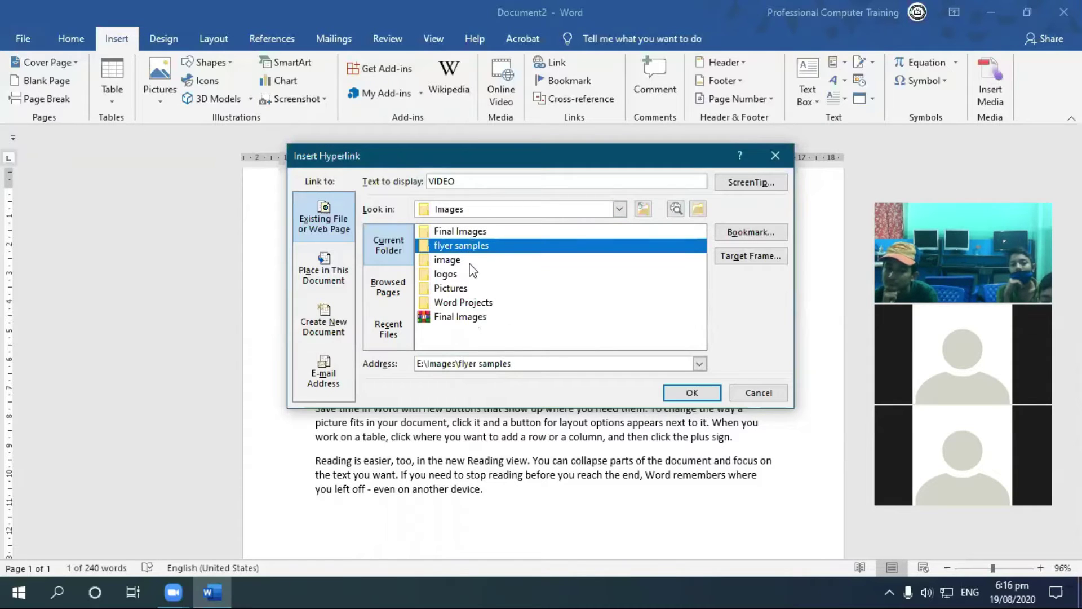
{"action": "double_click", "coordinate": [451, 260]}
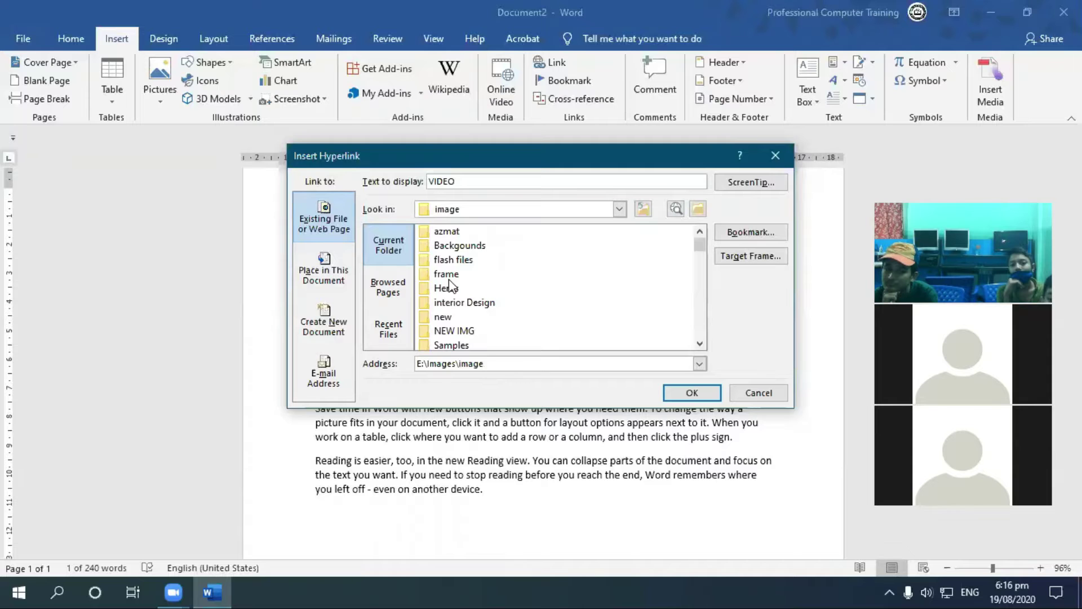
{"action": "double_click", "coordinate": [450, 279]}
{"action": "left_click", "coordinate": [421, 290]}
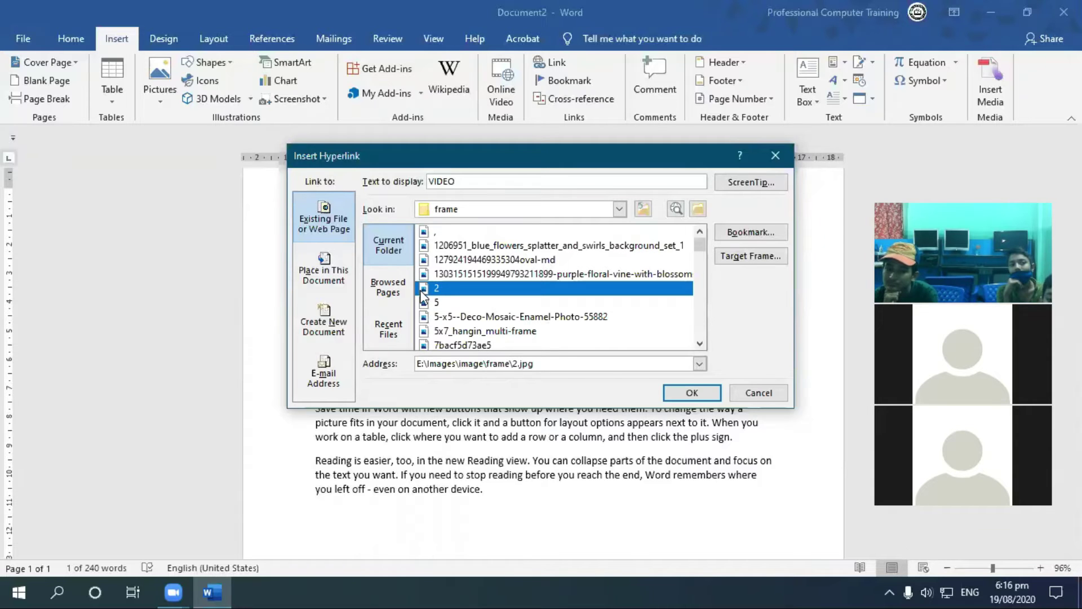
{"action": "left_click", "coordinate": [693, 394]}
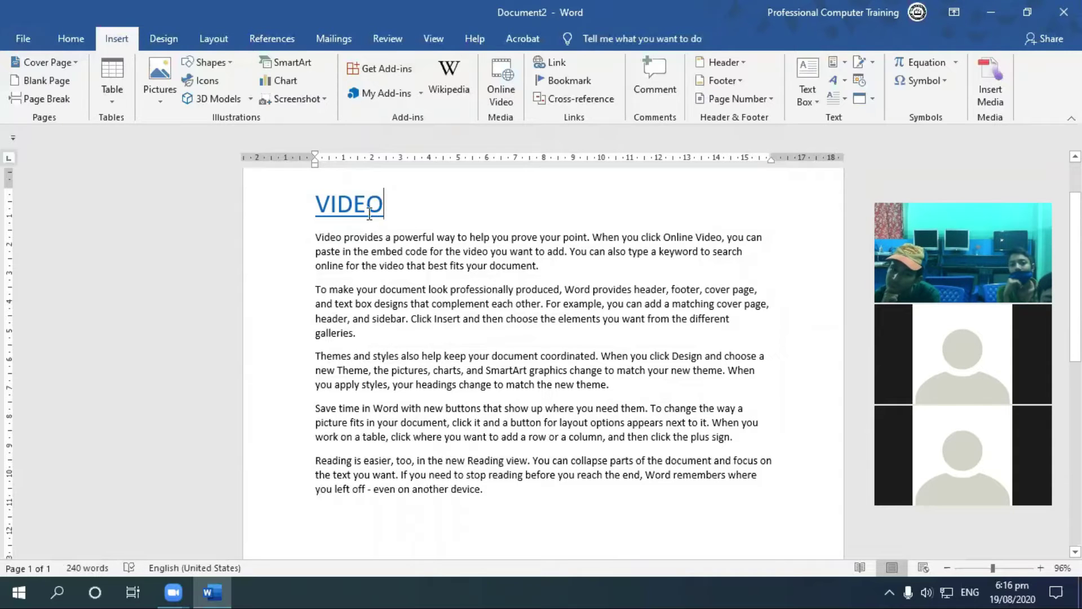
Follow the "VIDEO" heading's link to view the linked image, and close the image viewer
{"action": "mouse_move", "coordinate": [363, 205]}
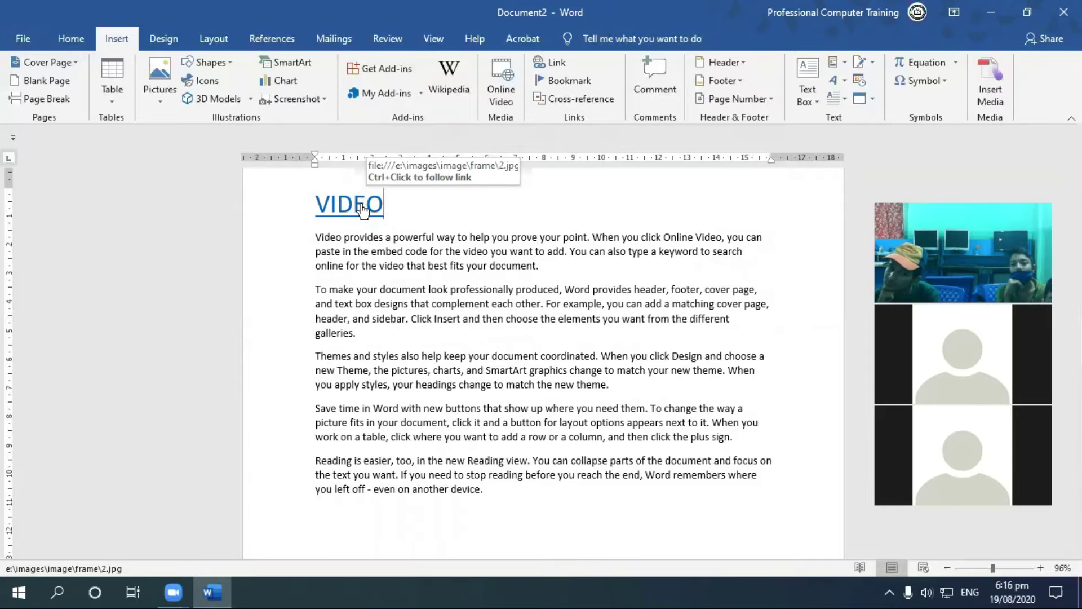
{"action": "double_click", "coordinate": [362, 205]}
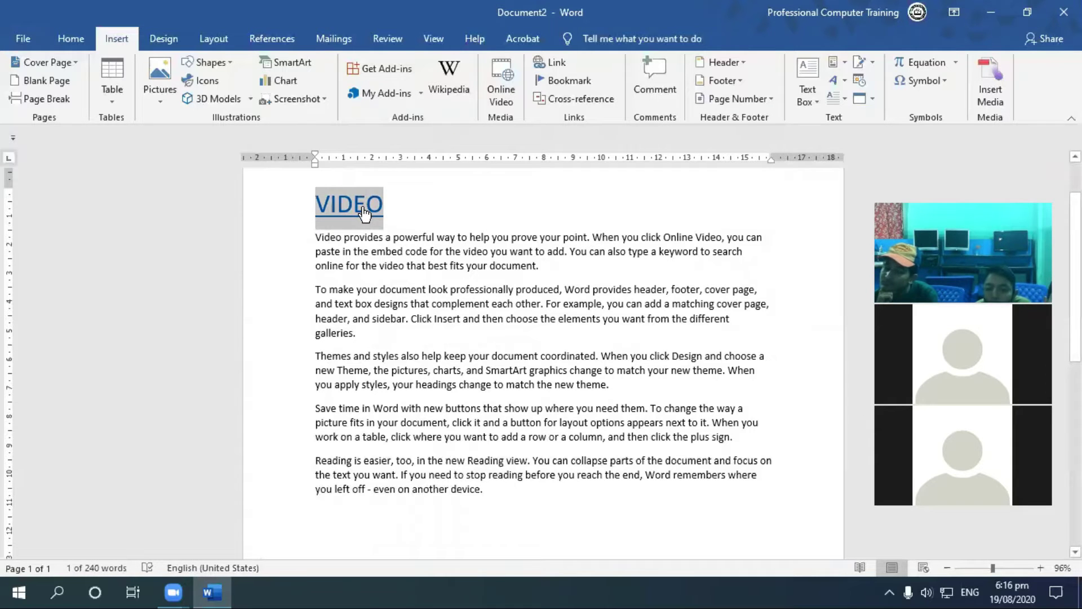
{"action": "left_click", "coordinate": [362, 208], "text": "ctrl"}
{"action": "left_click", "coordinate": [585, 366]}
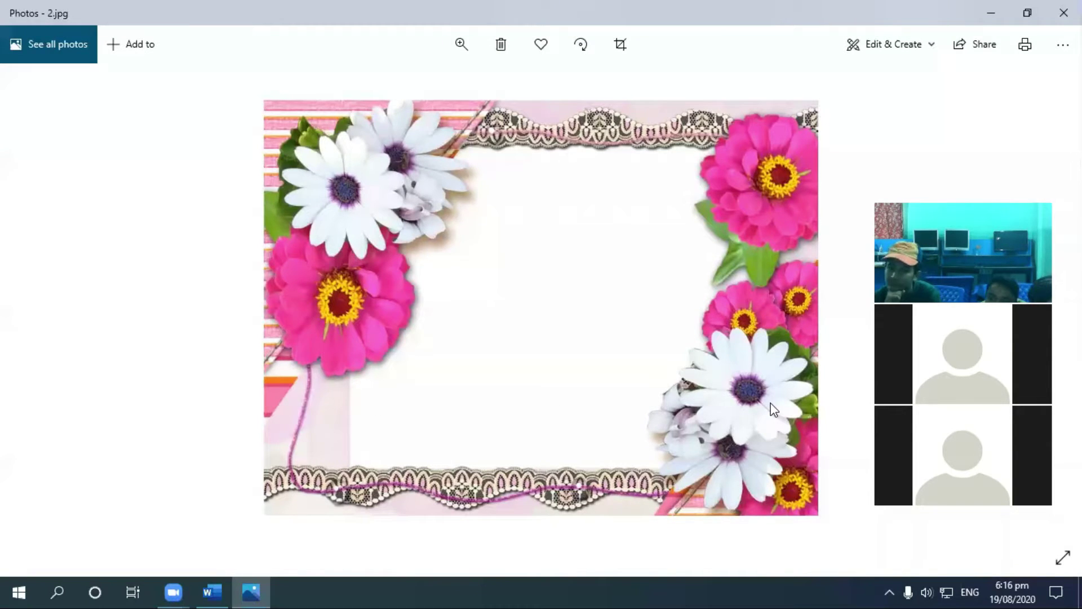
{"action": "key", "text": "alt+F4"}
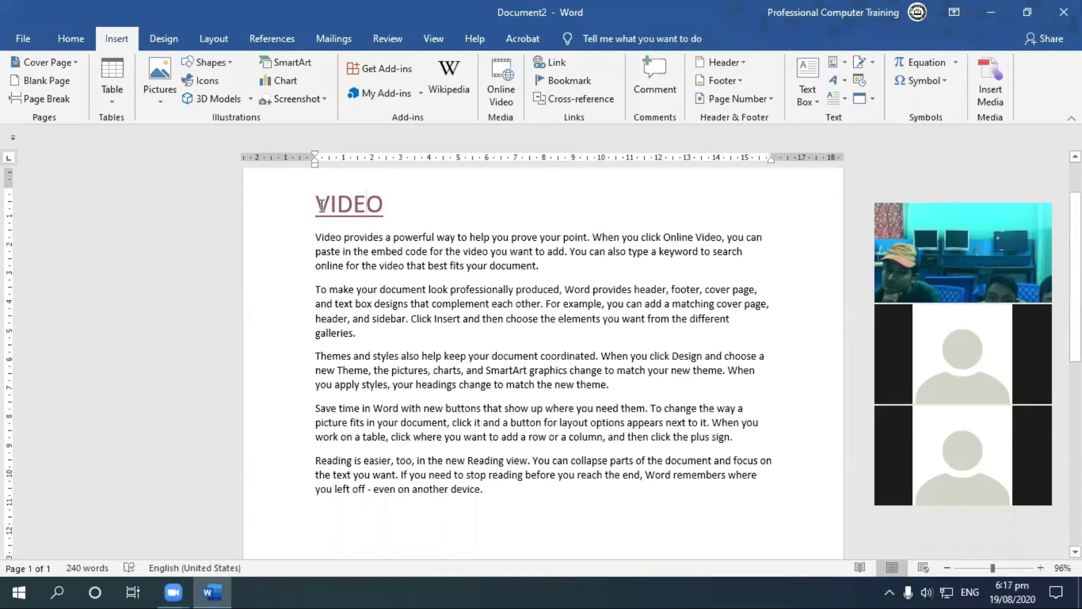
Remove the hyperlink from the "VIDEO" heading
{"action": "right_click", "coordinate": [364, 201]}
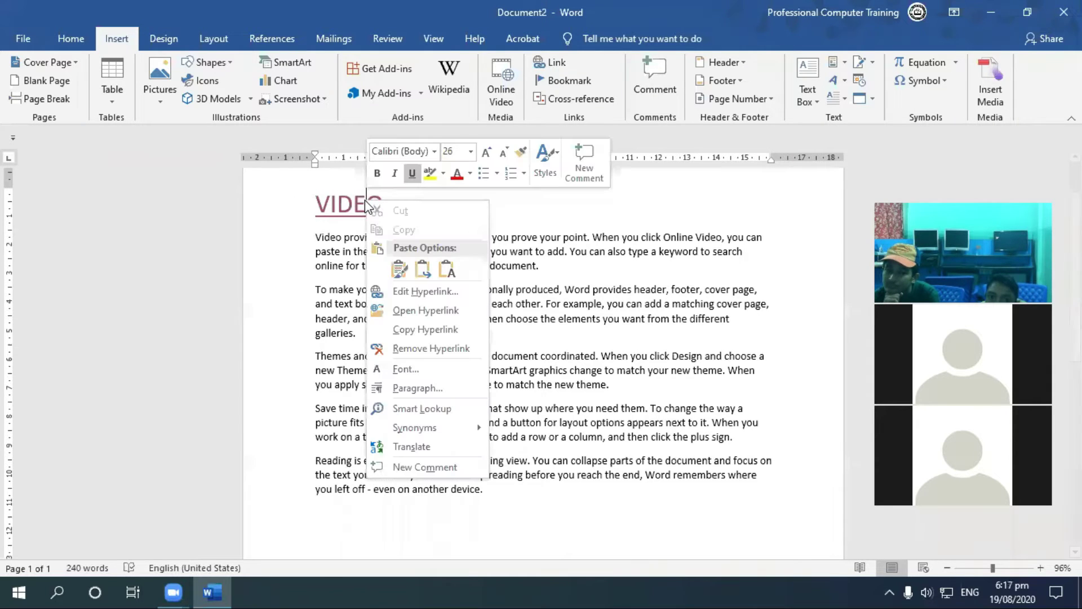
{"action": "left_click", "coordinate": [437, 354]}
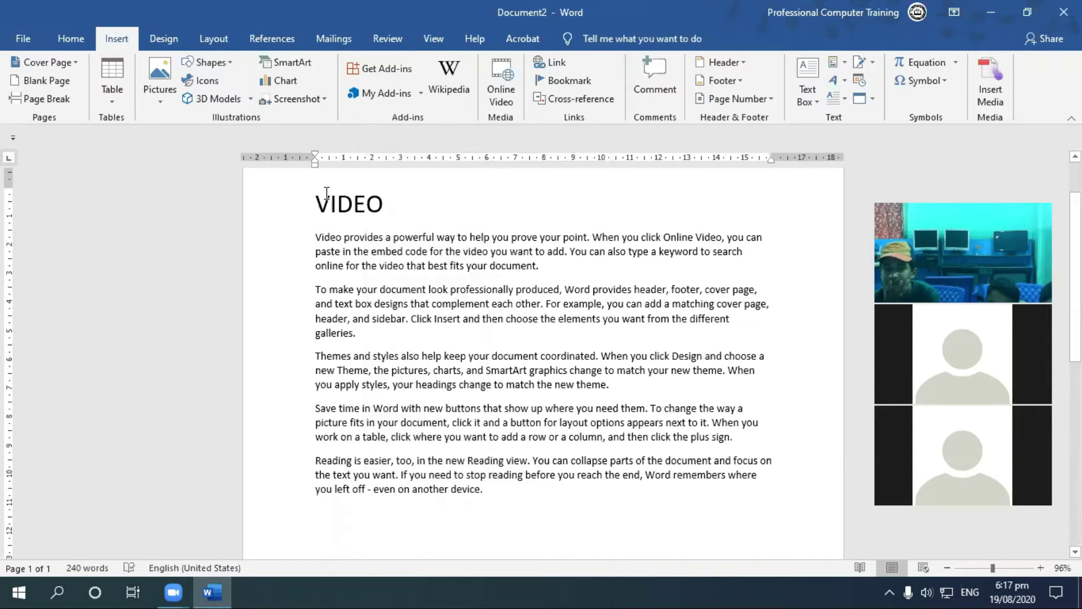
Select the "VIDEO" heading text, minimize the document and open Google Chrome
{"action": "left_click_drag", "start_coordinate": [317, 197], "coordinate": [393, 209]}
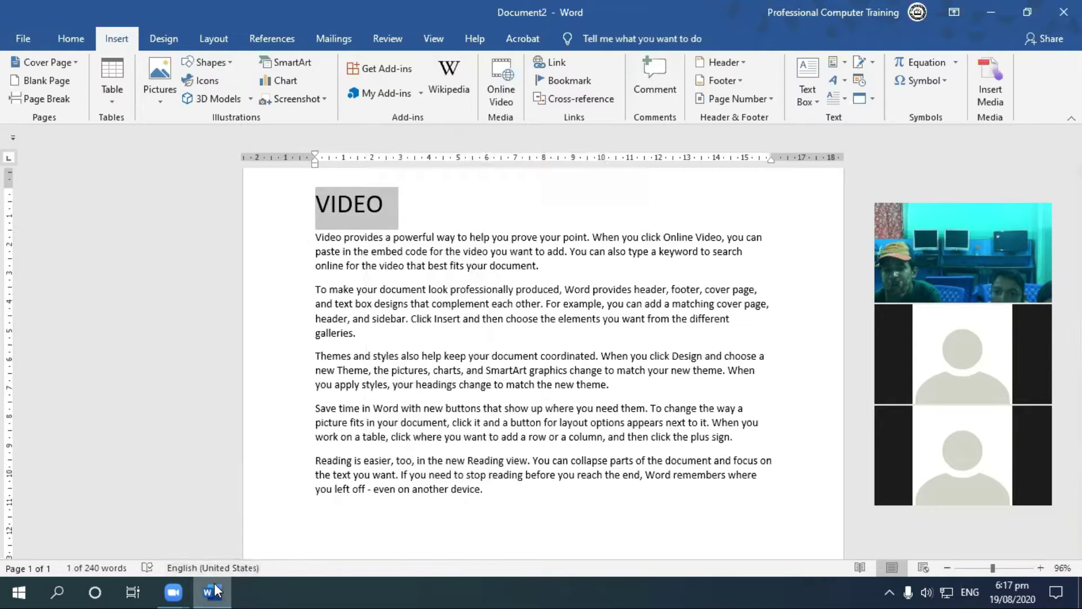
{"action": "left_click", "coordinate": [212, 592]}
{"action": "double_click", "coordinate": [39, 346]}
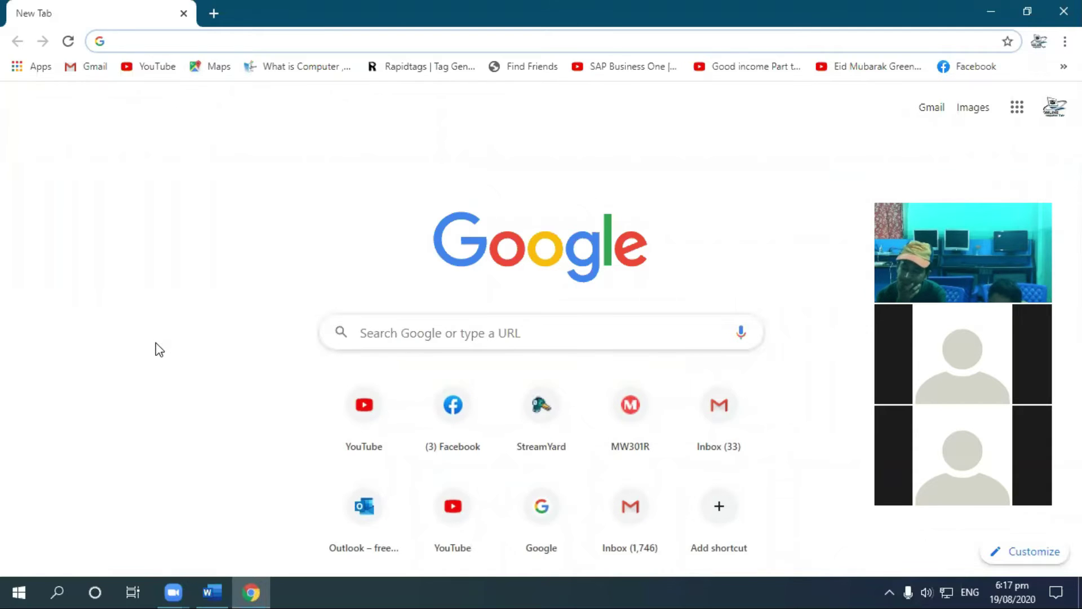
{"action": "left_click", "coordinate": [259, 39]}
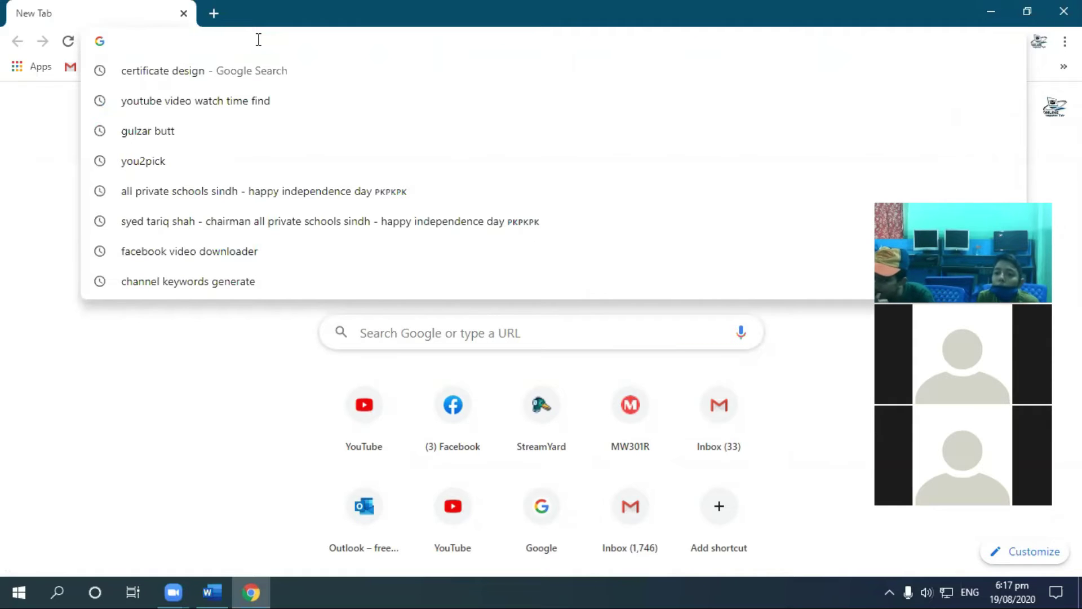
{"action": "type", "text": "gogole"}
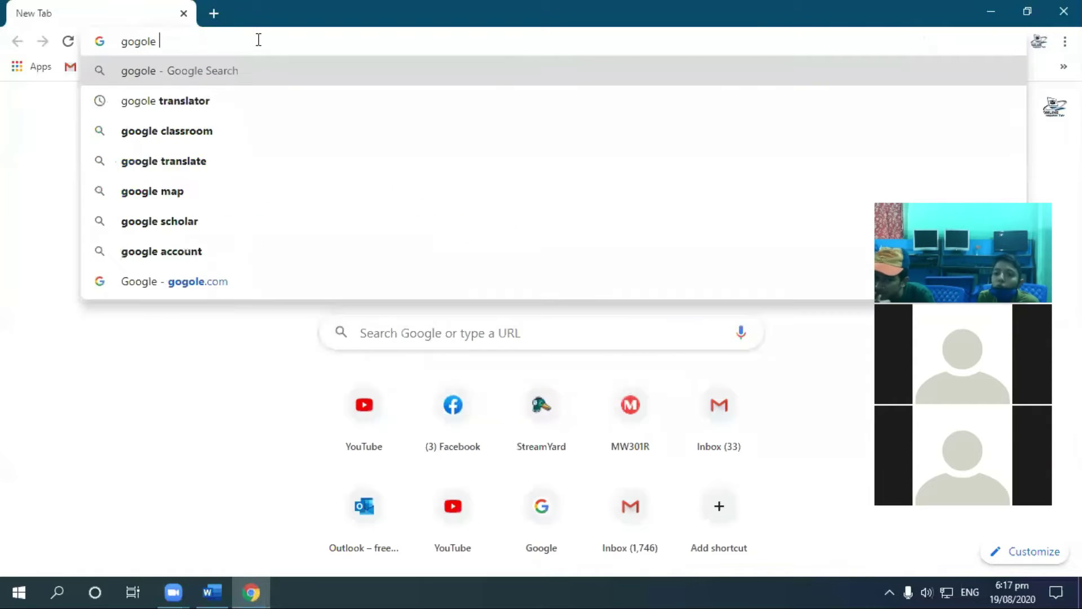
{"action": "right_click", "coordinate": [258, 40]}
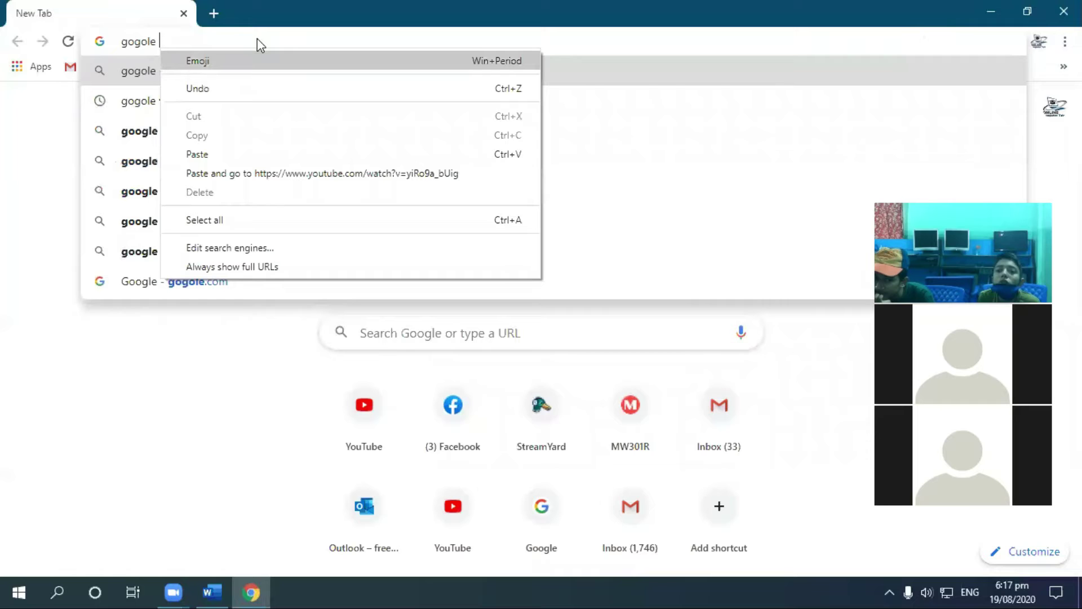
{"action": "left_click", "coordinate": [259, 39]}
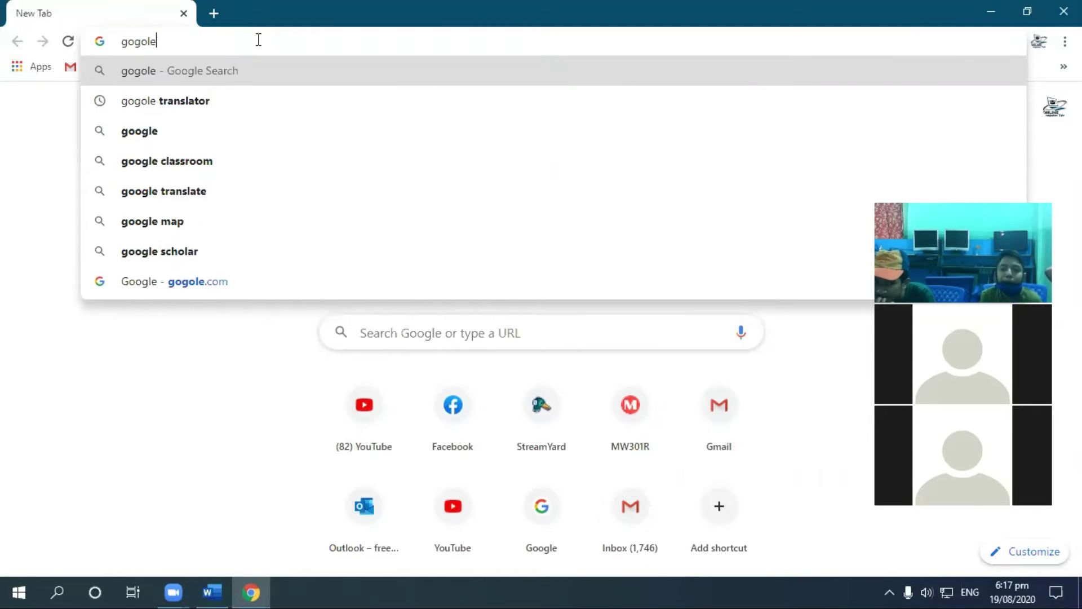
{"action": "key", "text": "Escape"}
Search the web for "video defination"
{"action": "type", "text": "video"}
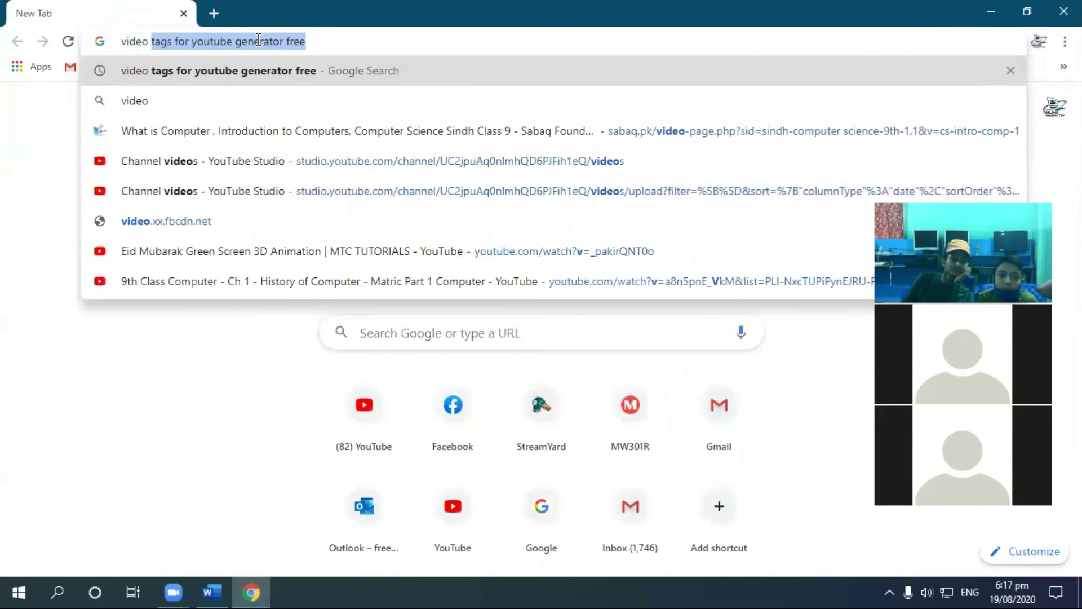
{"action": "type", "text": " defination"}
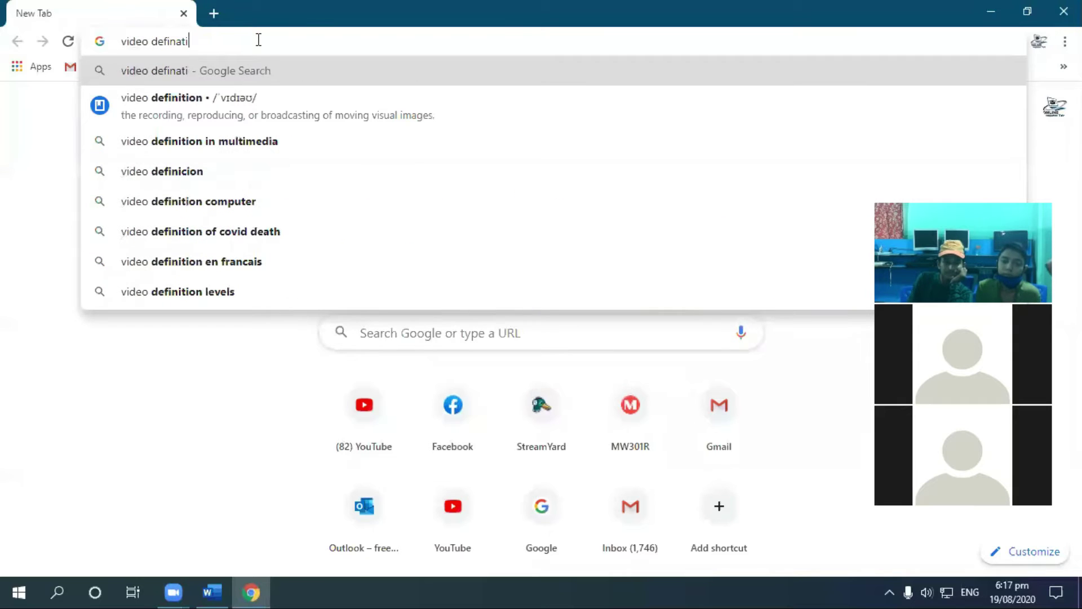
{"action": "key", "text": "Return"}
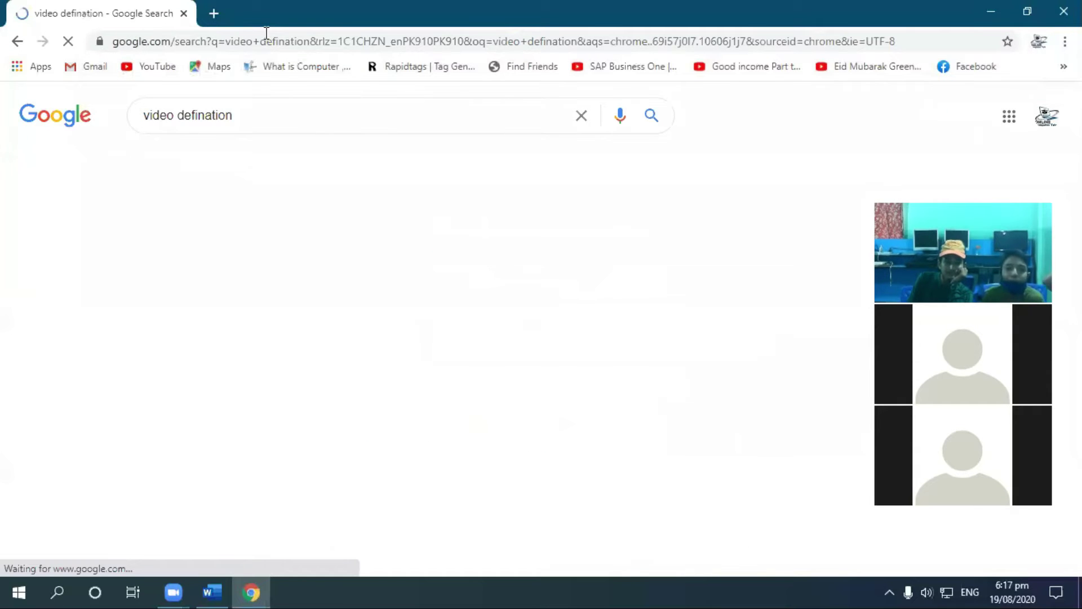
Open the Dictionary.com definition of video from the search results
{"action": "scroll", "coordinate": [299, 323], "scroll_direction": "down", "scroll_amount": 5}
{"action": "scroll", "coordinate": [299, 321], "scroll_direction": "down", "scroll_amount": 7}
{"action": "scroll", "coordinate": [302, 378], "scroll_direction": "up", "scroll_amount": 3}
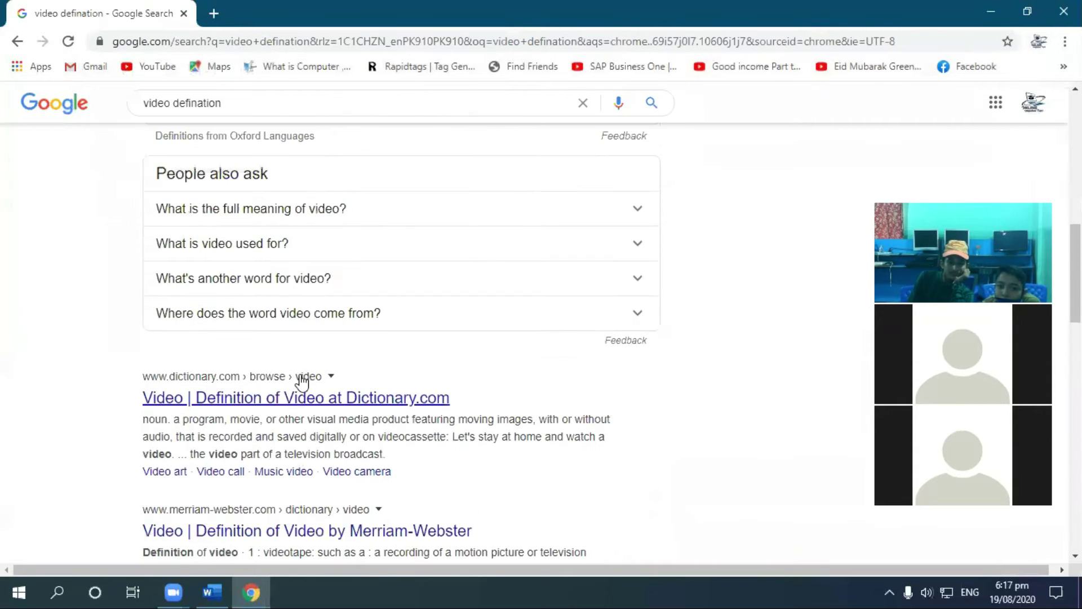
{"action": "left_click", "coordinate": [301, 398]}
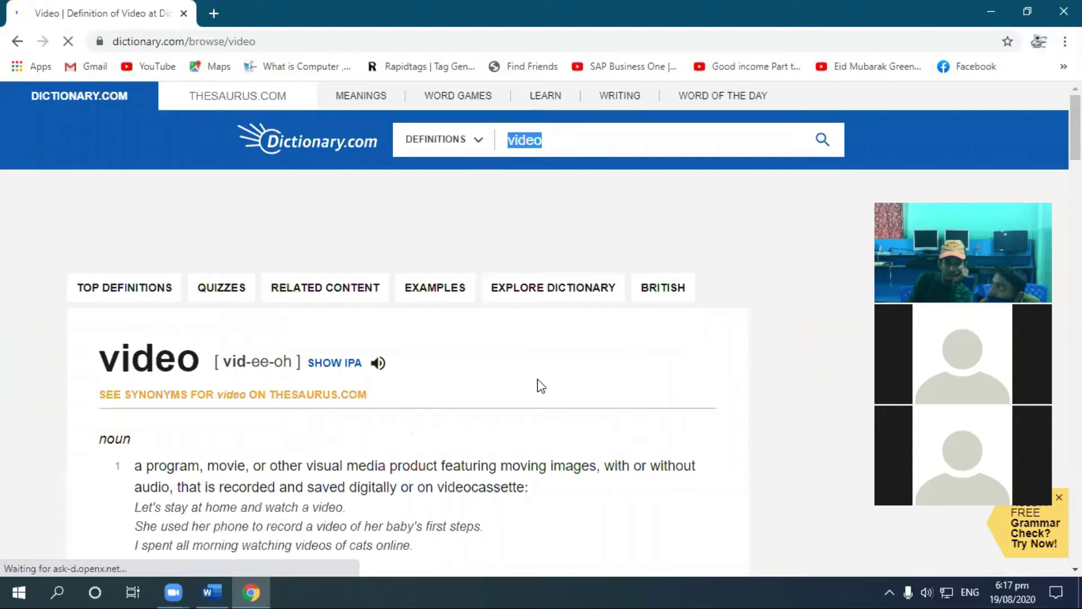
Review the Dictionary.com definition of video and copy the page's full web address
{"action": "scroll", "coordinate": [406, 226], "scroll_direction": "down", "scroll_amount": 1}
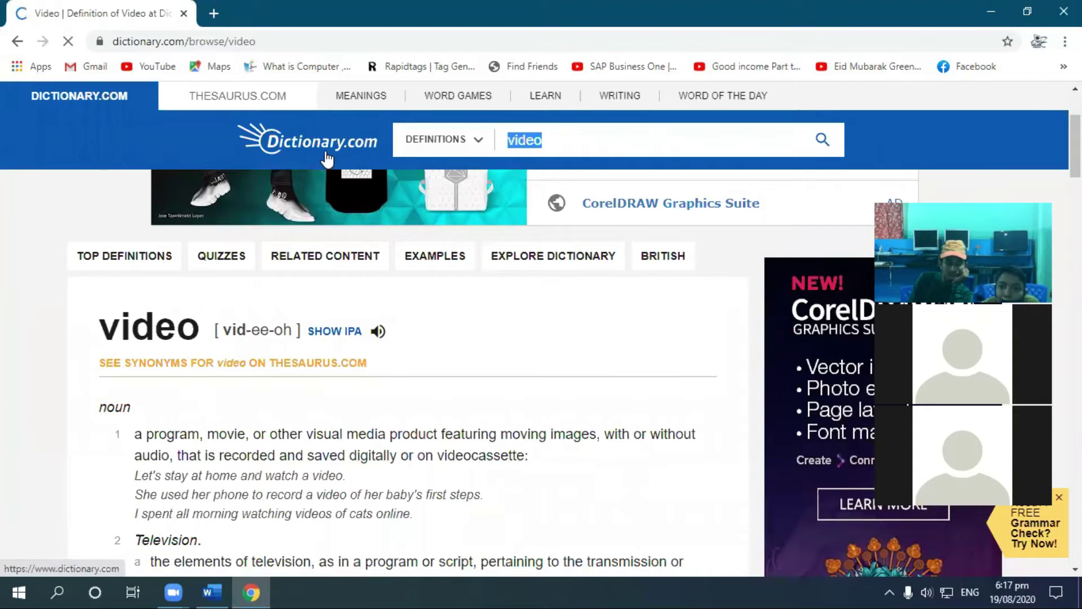
{"action": "scroll", "coordinate": [394, 366], "scroll_direction": "down", "scroll_amount": 3}
{"action": "left_click_drag", "start_coordinate": [416, 355], "coordinate": [88, 275]}
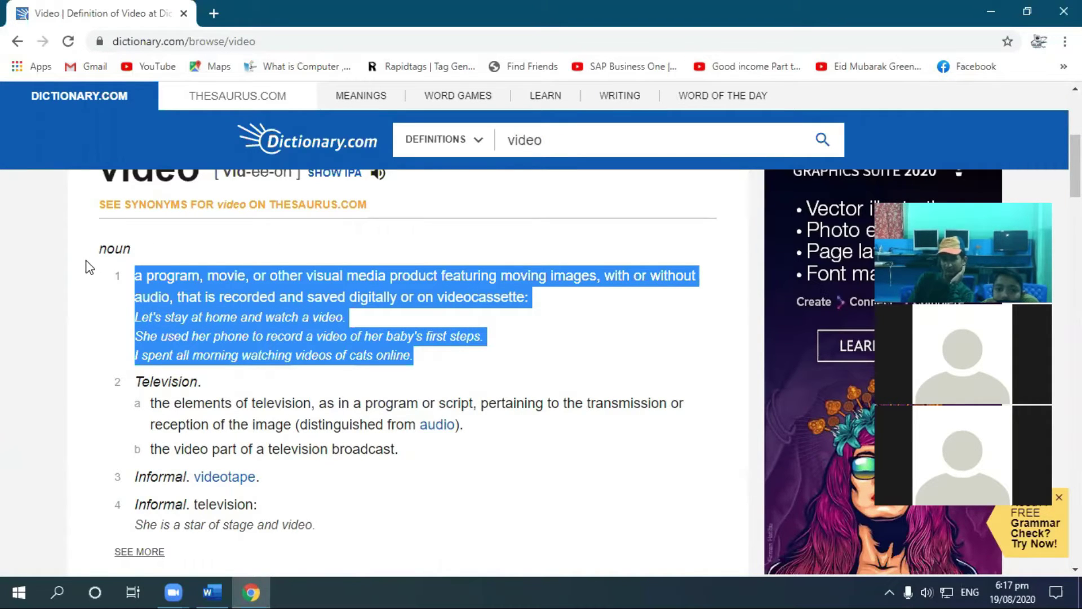
{"action": "scroll", "coordinate": [434, 425], "scroll_direction": "up", "scroll_amount": 5}
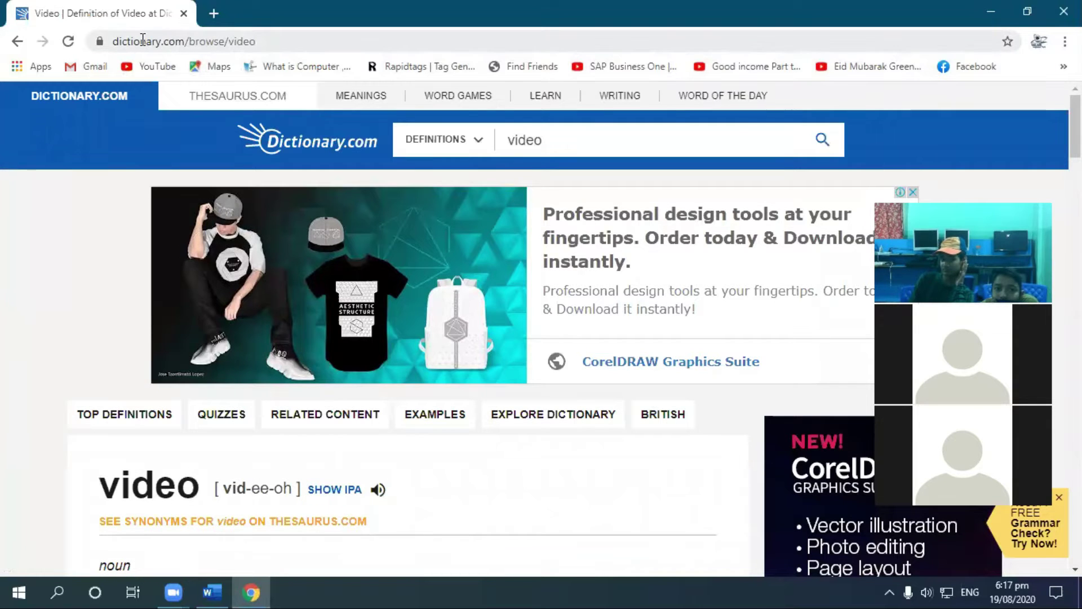
{"action": "left_click", "coordinate": [294, 41]}
{"action": "left_click_drag", "start_coordinate": [319, 41], "coordinate": [93, 42]}
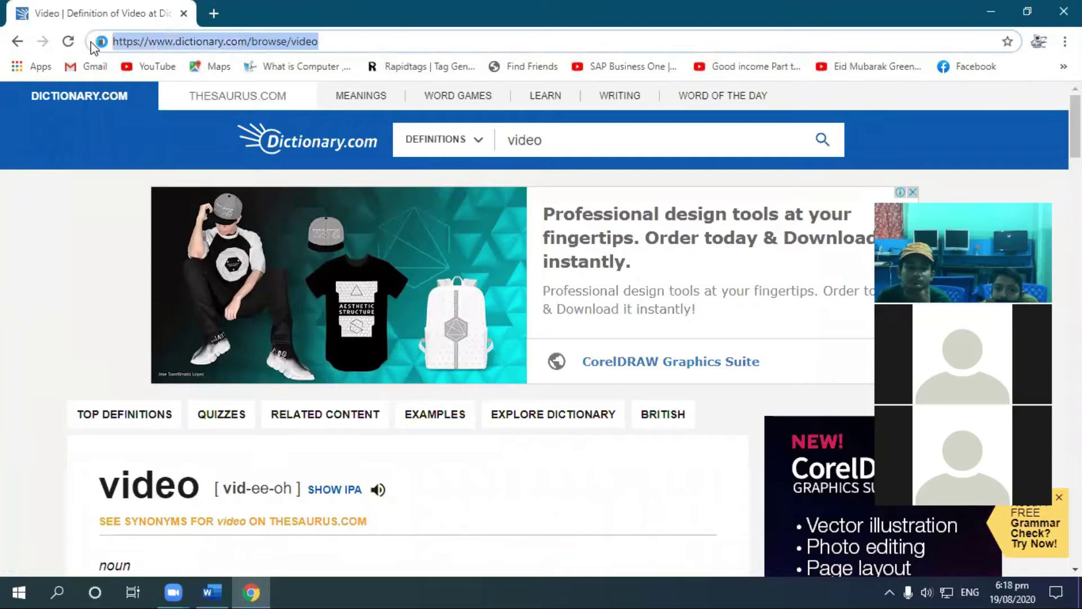
{"action": "right_click", "coordinate": [227, 44]}
{"action": "left_click", "coordinate": [276, 118]}
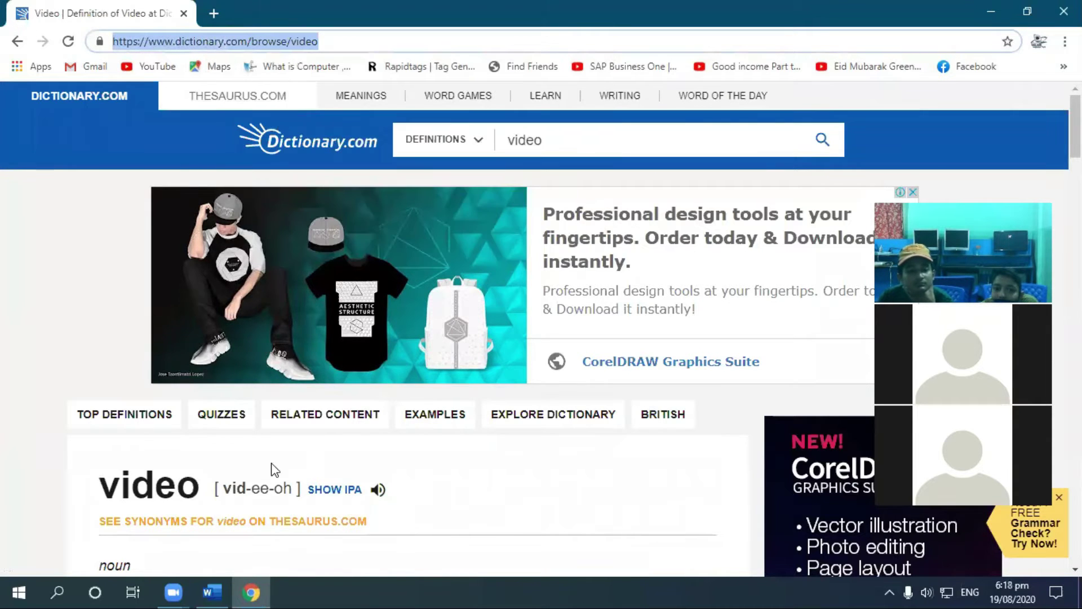
{"action": "left_click", "coordinate": [203, 587]}
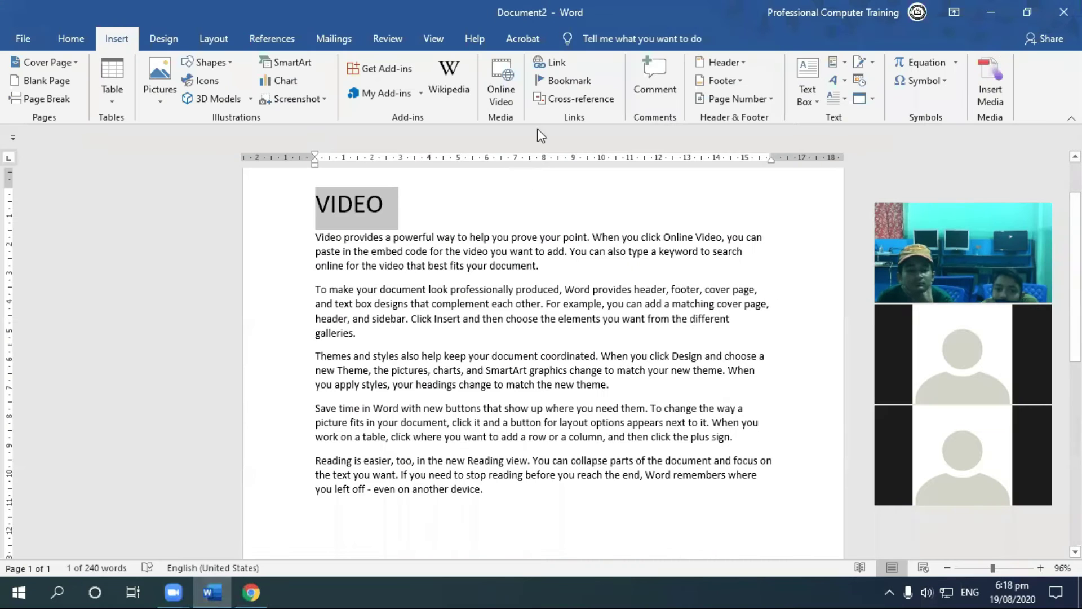
{"action": "left_click", "coordinate": [547, 63]}
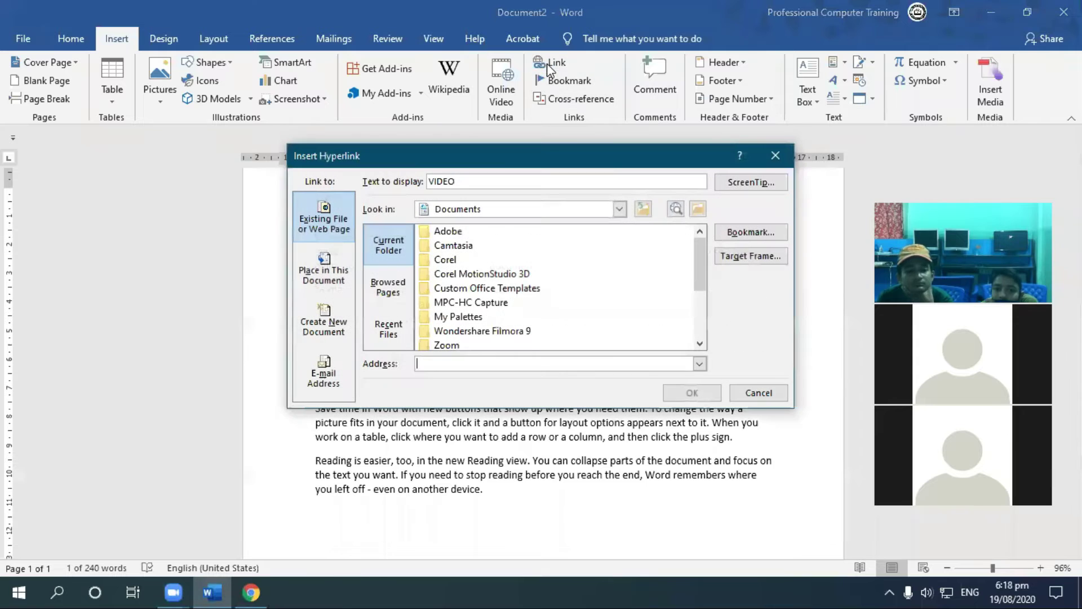
{"action": "right_click", "coordinate": [446, 370]}
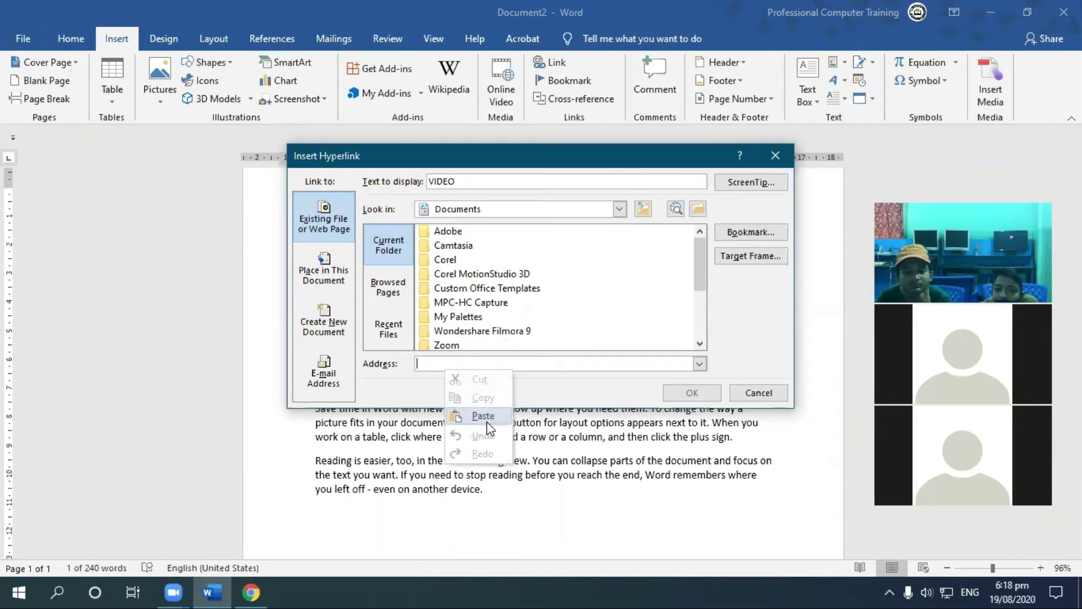
{"action": "left_click", "coordinate": [484, 416]}
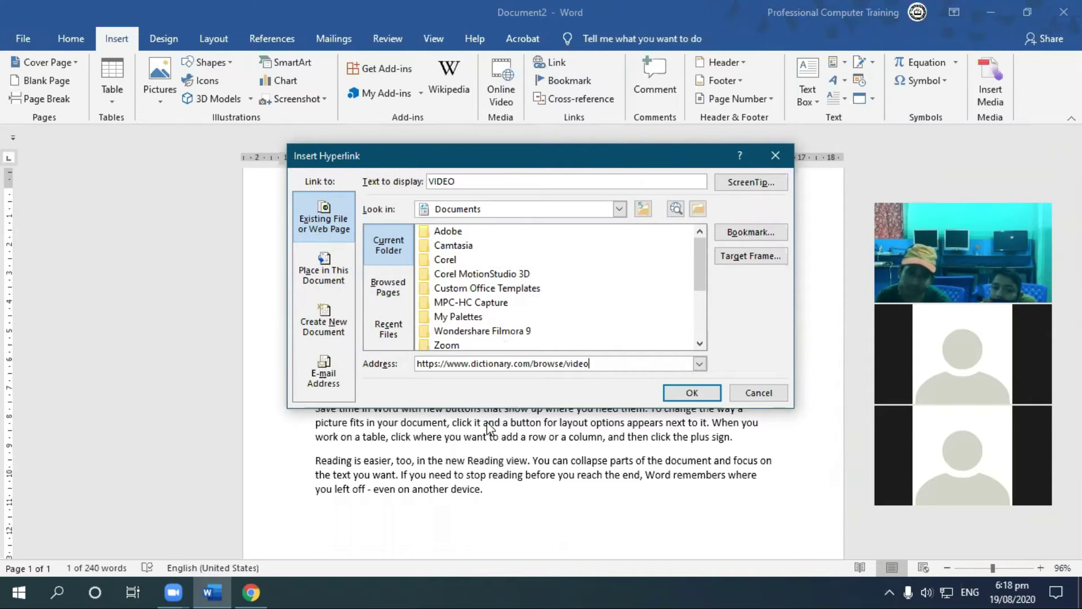
{"action": "left_click", "coordinate": [721, 393]}
Close Chrome, follow the "VIDEO" heading's hyperlink to test it, and close the browser page it opens
{"action": "left_click", "coordinate": [251, 592]}
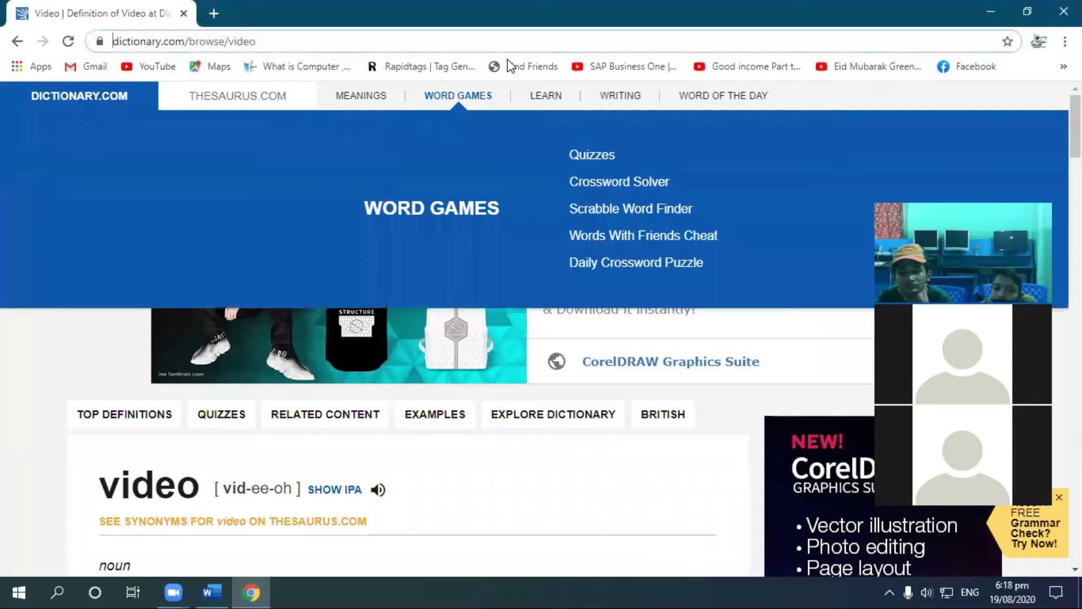
{"action": "left_click", "coordinate": [701, 282]}
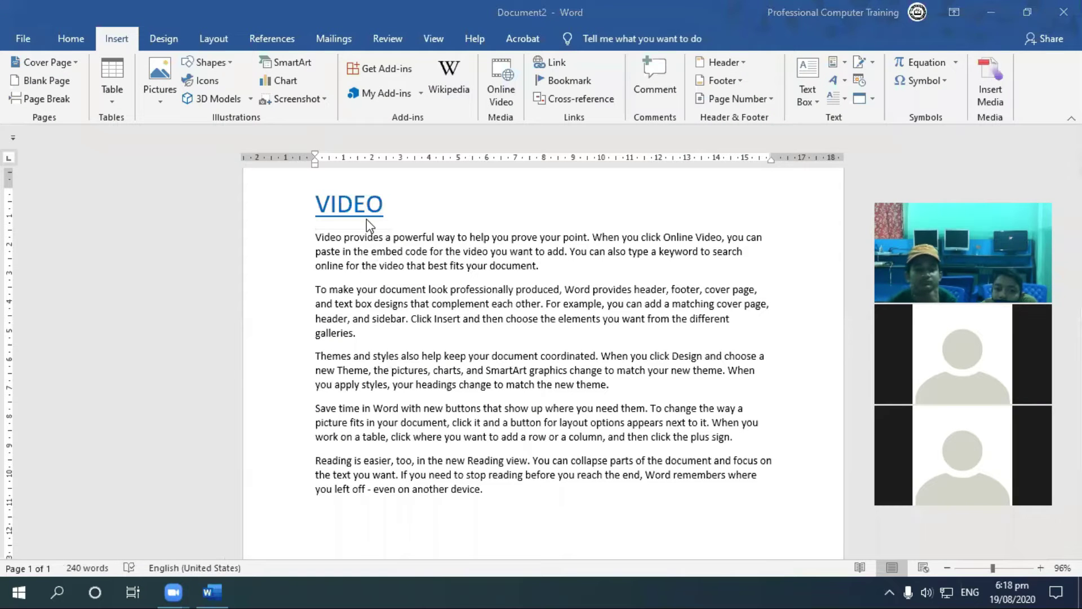
{"action": "left_click", "coordinate": [380, 221]}
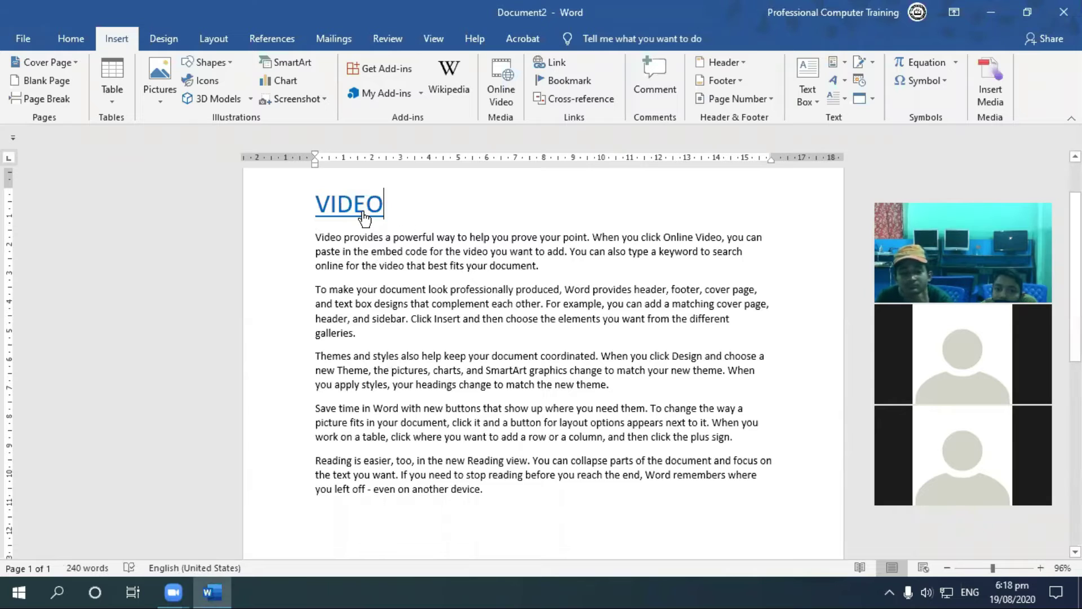
{"action": "left_click", "coordinate": [356, 208], "text": "ctrl"}
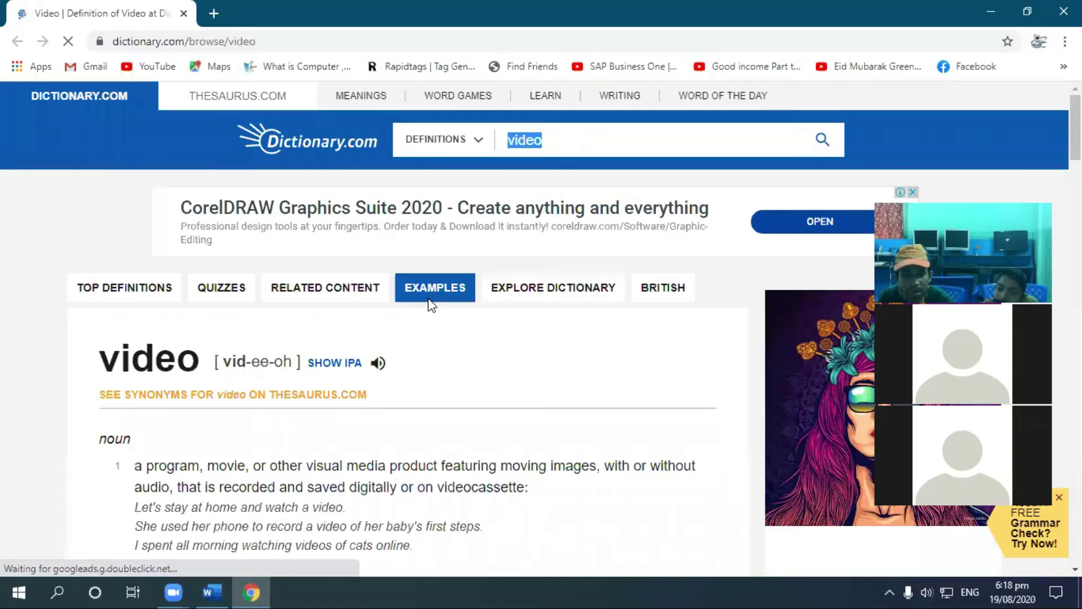
{"action": "left_click", "coordinate": [1064, 11]}
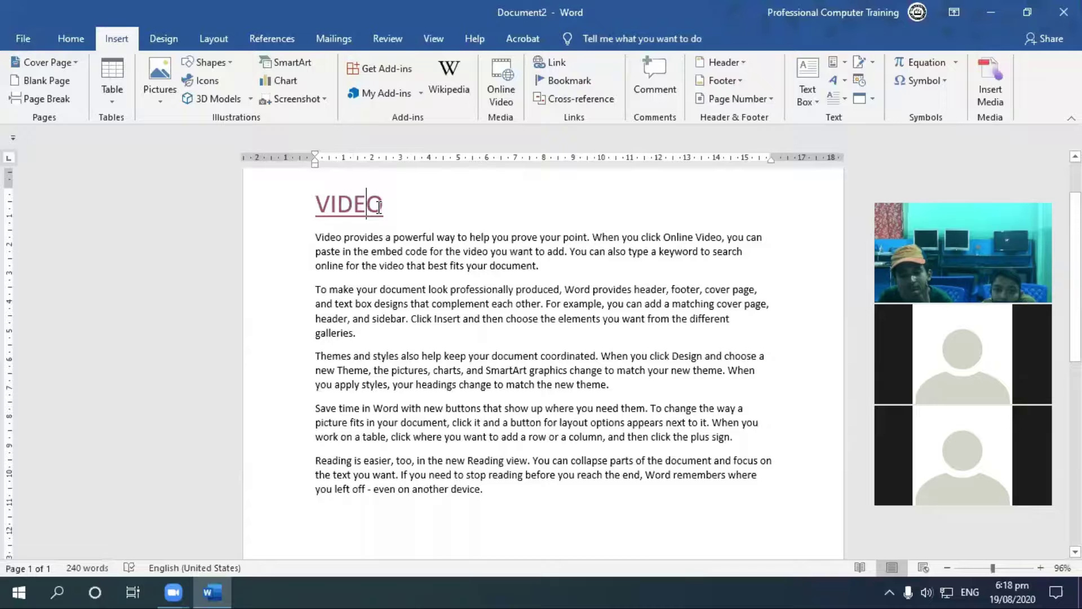
{"action": "right_click", "coordinate": [392, 215]}
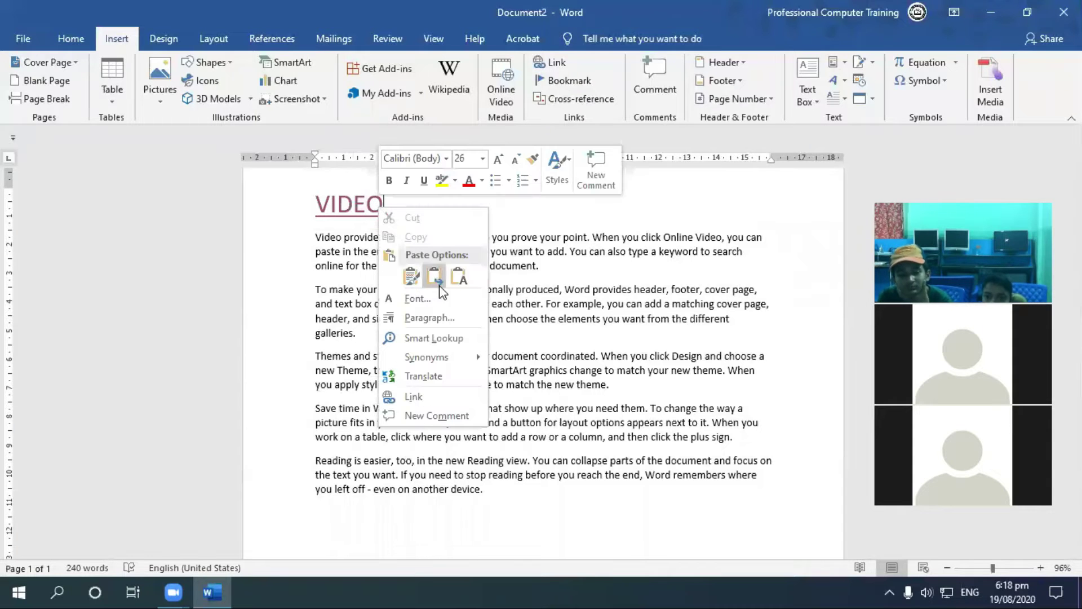
{"action": "left_click", "coordinate": [404, 262]}
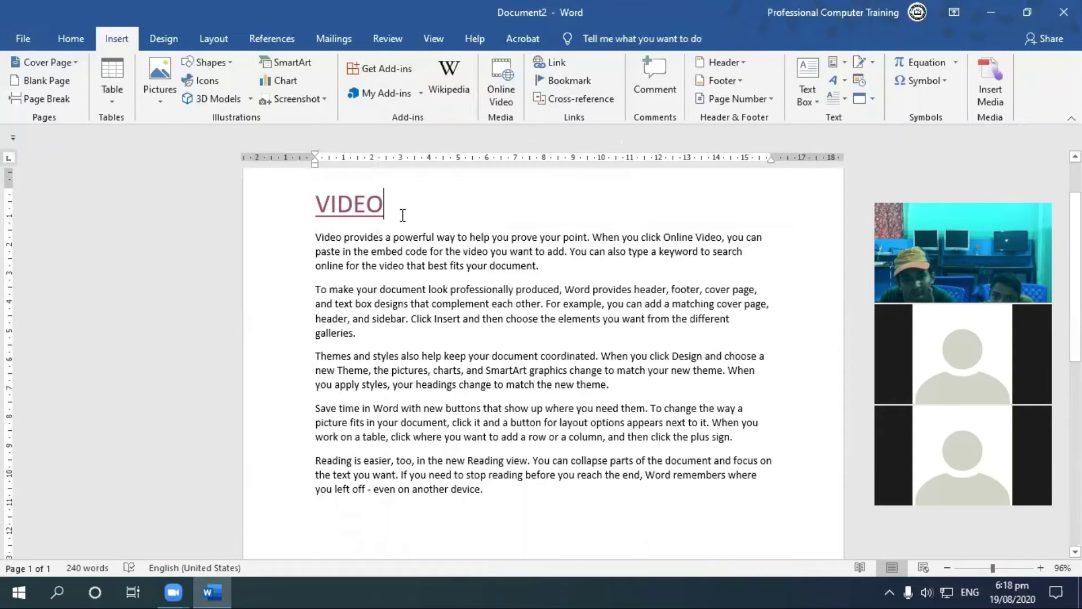
{"action": "right_click", "coordinate": [355, 206]}
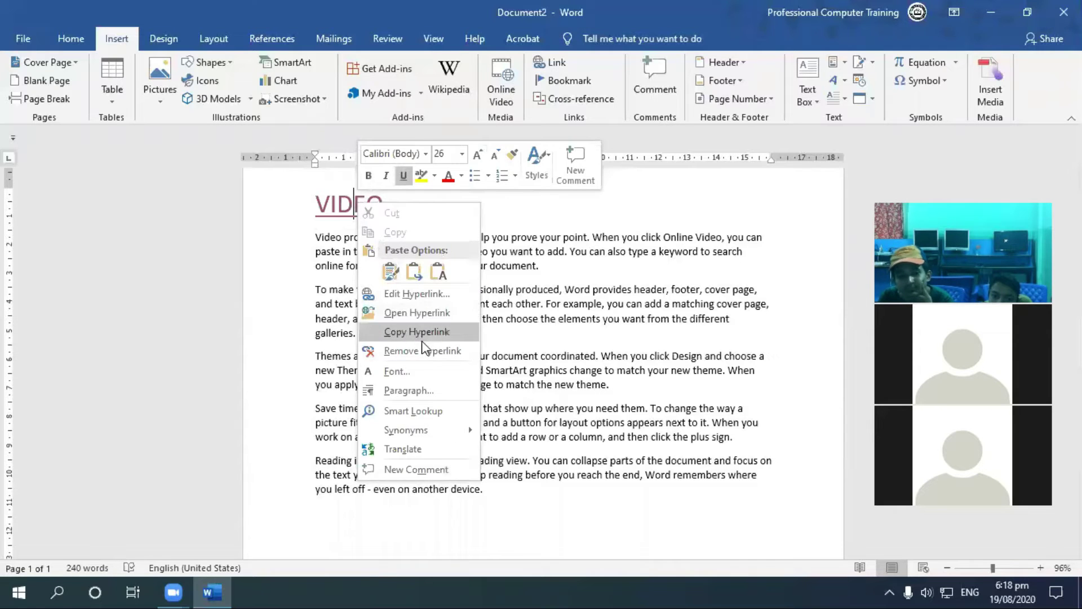
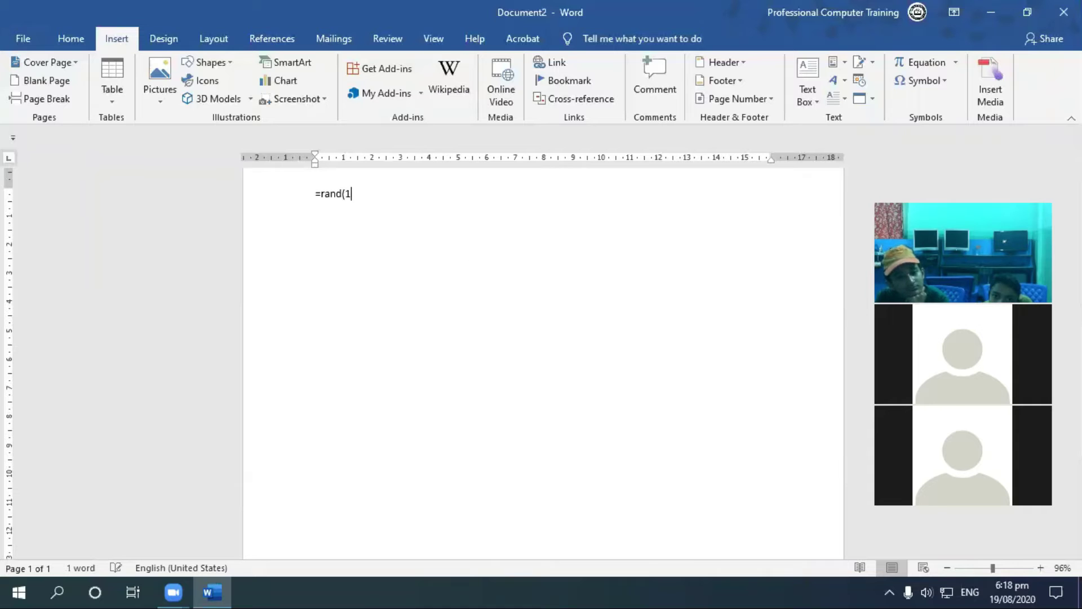
Generate 100 paragraphs of sample text with =rand(100) and place the cursor at the start of the first paragraph
{"action": "type", "text": "00)"}
{"action": "key", "text": "Return"}
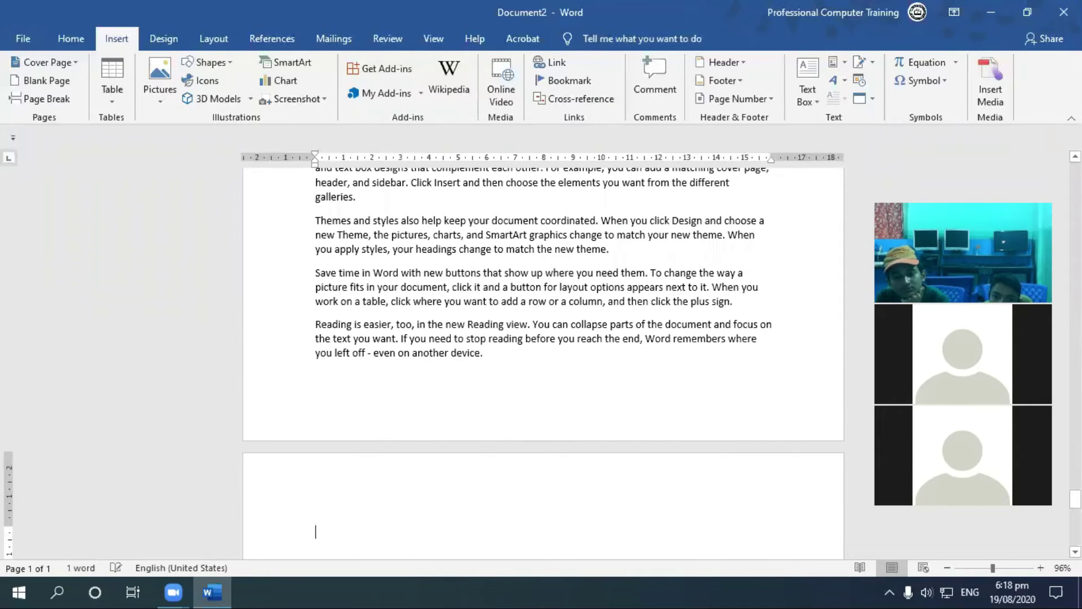
{"action": "scroll", "coordinate": [762, 399], "scroll_direction": "up", "scroll_amount": 10}
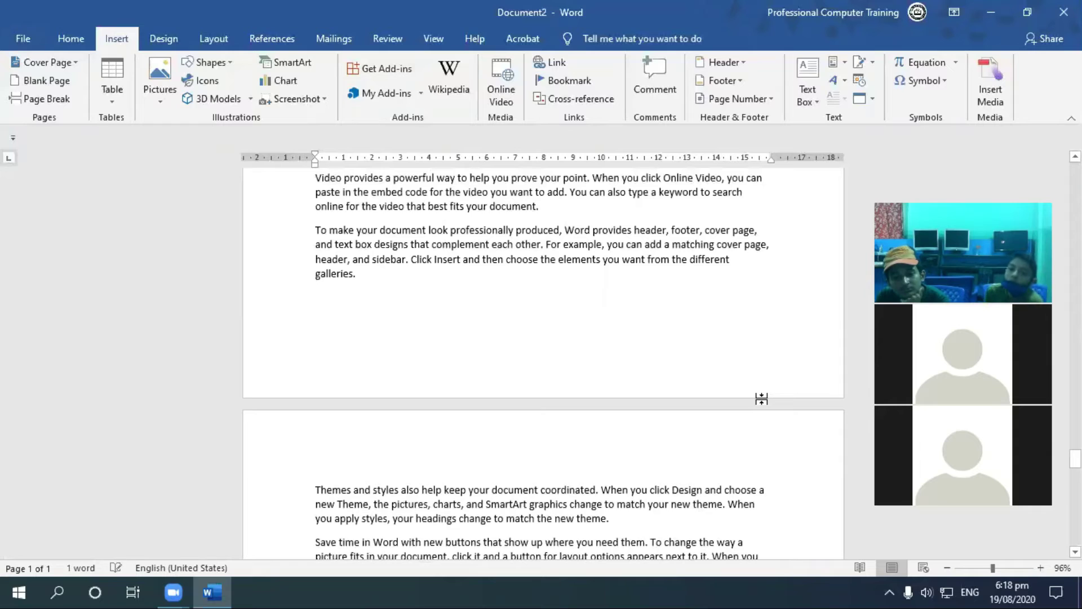
{"action": "left_click", "coordinate": [578, 334]}
{"action": "scroll", "coordinate": [631, 297], "scroll_direction": "up", "scroll_amount": 9}
{"action": "scroll", "coordinate": [674, 316], "scroll_direction": "up", "scroll_amount": 10}
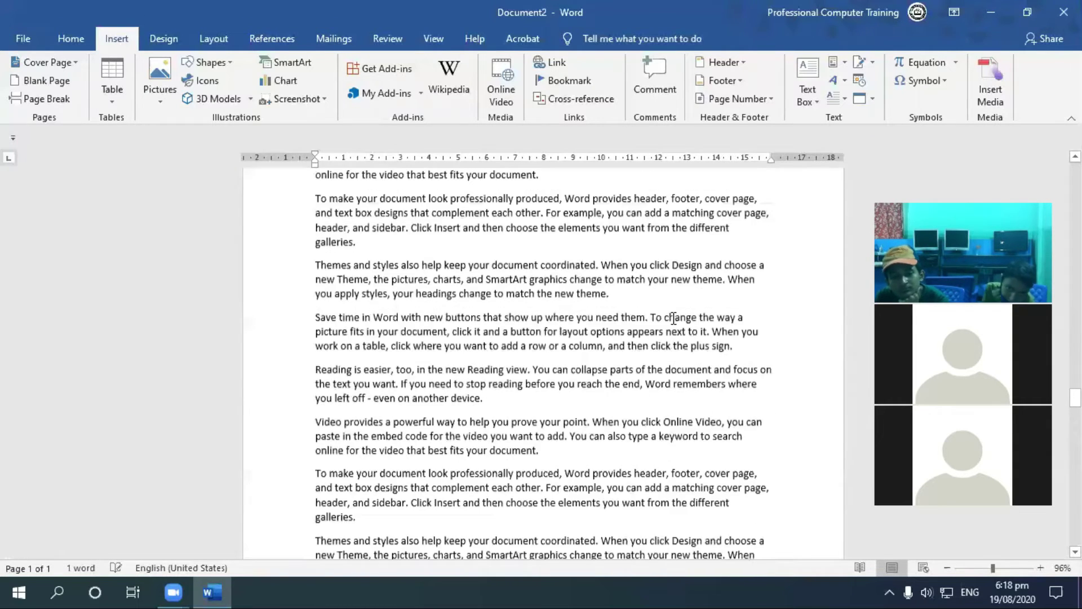
{"action": "scroll", "coordinate": [795, 319], "scroll_direction": "up", "scroll_amount": 12}
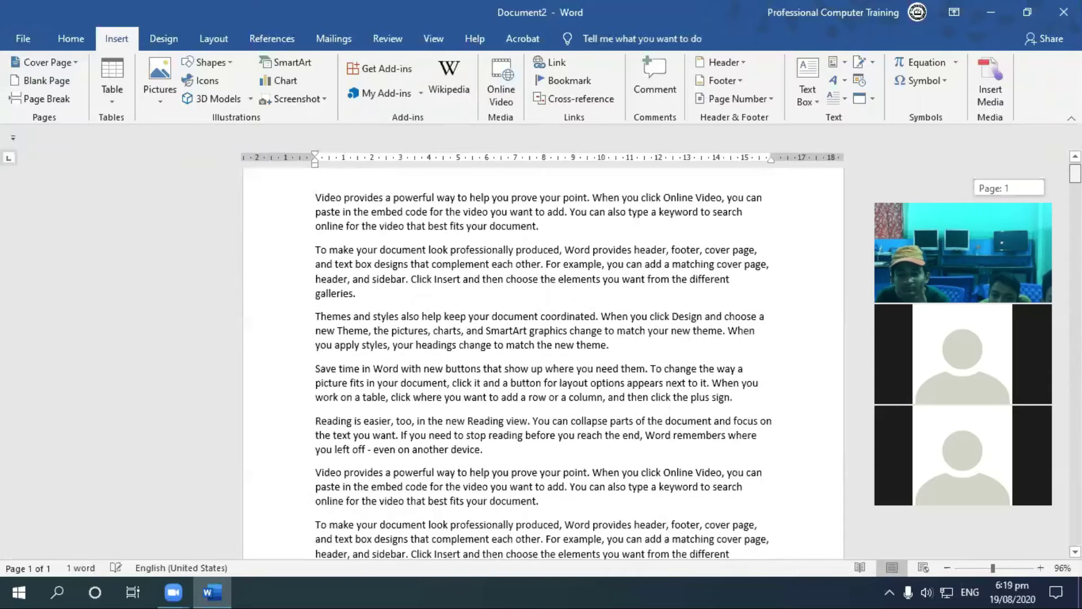
{"action": "left_click", "coordinate": [315, 260]}
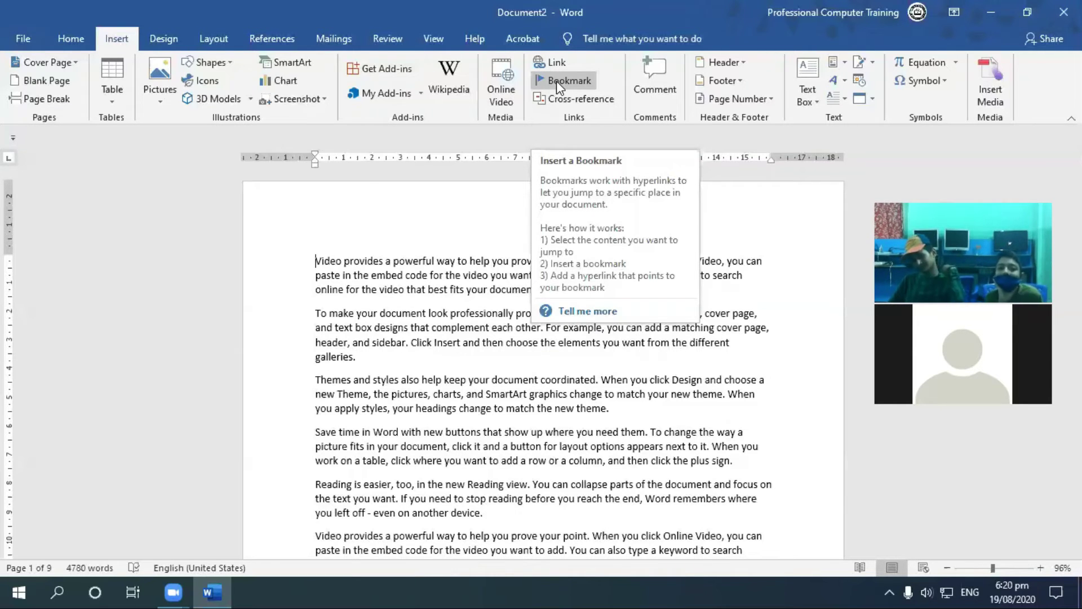
Look through the first pages of the sample text and return to the beginning of the document
{"action": "scroll", "coordinate": [472, 468], "scroll_direction": "down", "scroll_amount": 10}
{"action": "scroll", "coordinate": [472, 468], "scroll_direction": "down", "scroll_amount": 5}
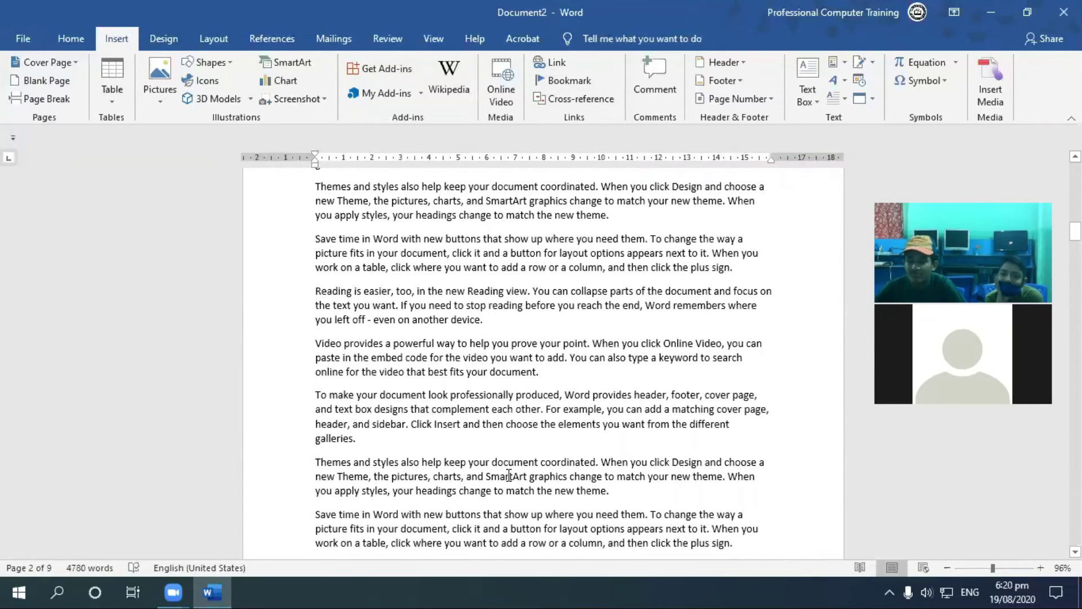
{"action": "scroll", "coordinate": [601, 447], "scroll_direction": "down", "scroll_amount": 1}
{"action": "scroll", "coordinate": [602, 447], "scroll_direction": "up", "scroll_amount": 1}
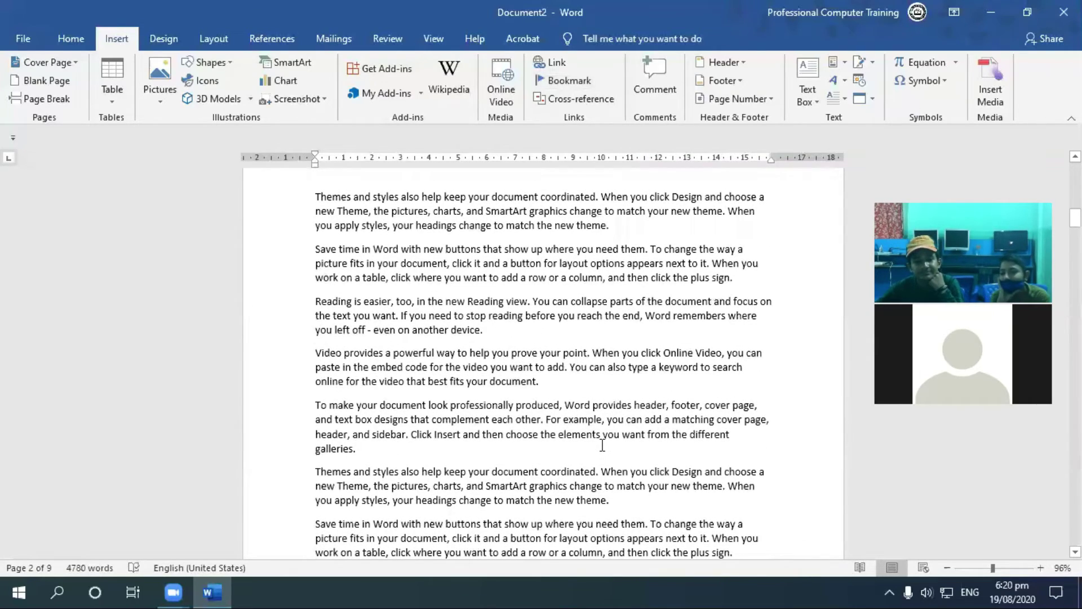
{"action": "scroll", "coordinate": [602, 445], "scroll_direction": "up", "scroll_amount": 6}
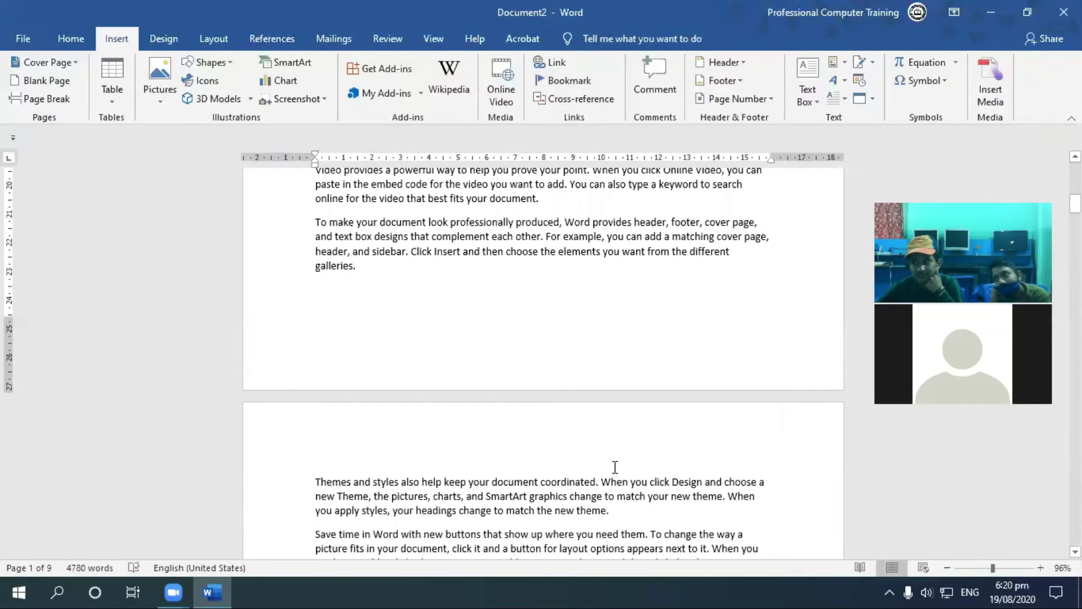
{"action": "scroll", "coordinate": [632, 448], "scroll_direction": "up", "scroll_amount": 6}
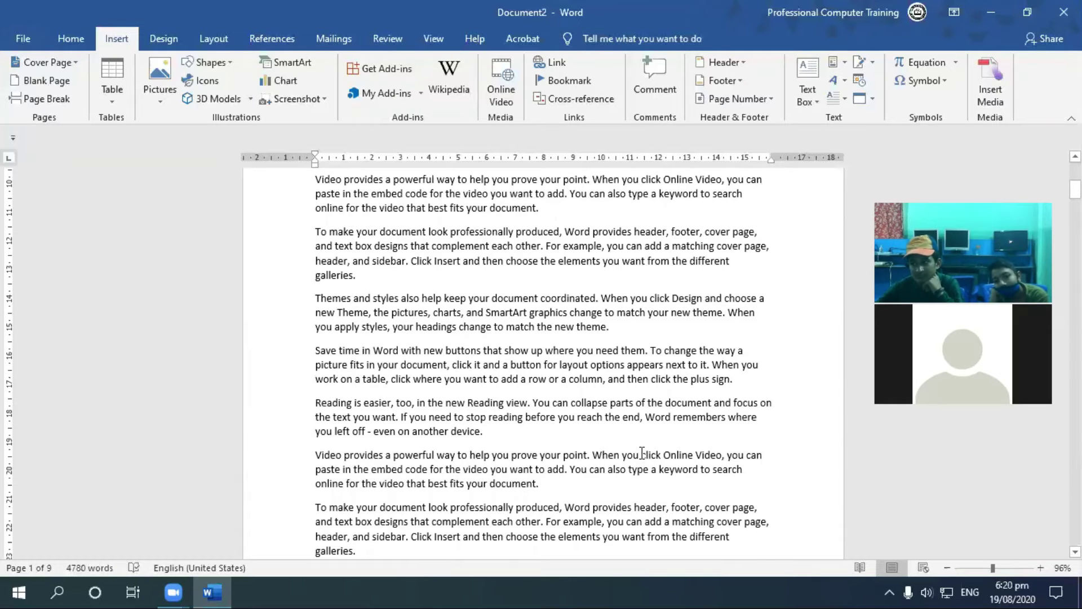
{"action": "scroll", "coordinate": [642, 452], "scroll_direction": "up", "scroll_amount": 5}
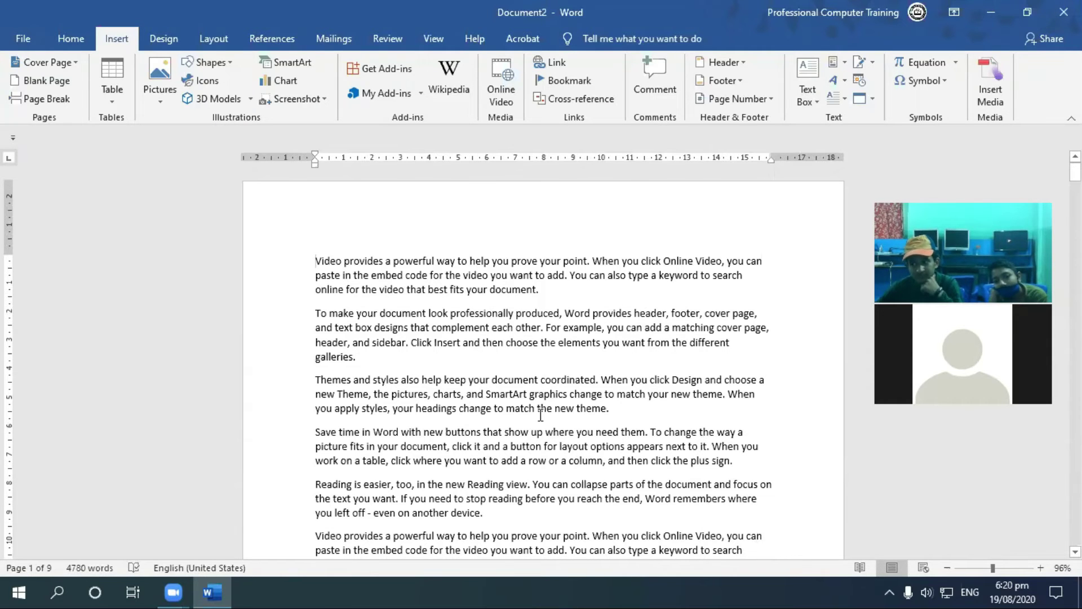
{"action": "scroll", "coordinate": [541, 415], "scroll_direction": "down", "scroll_amount": 5}
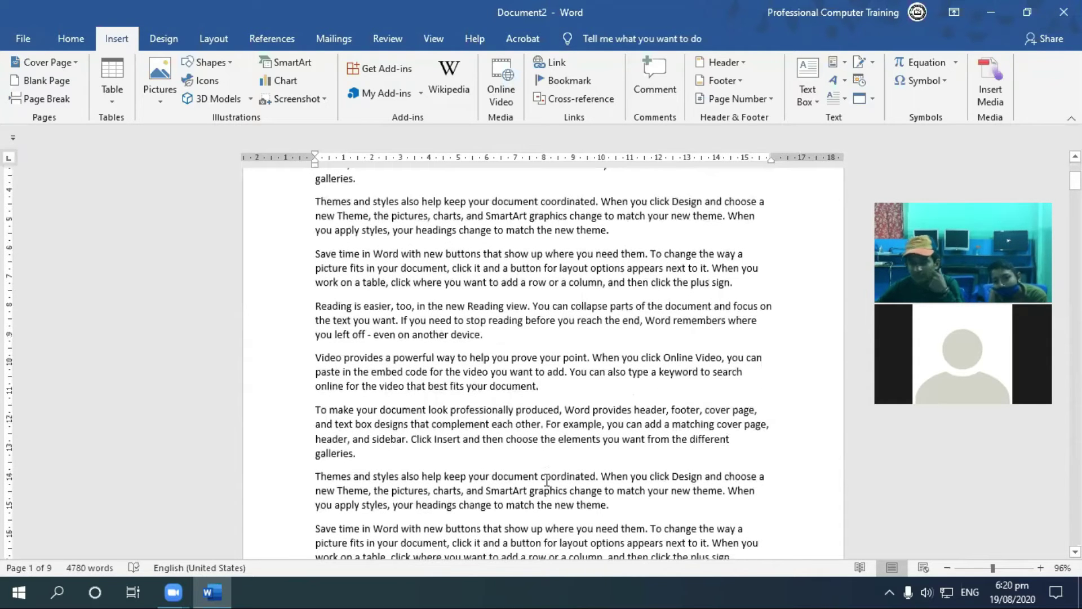
{"action": "scroll", "coordinate": [549, 455], "scroll_direction": "up", "scroll_amount": 5}
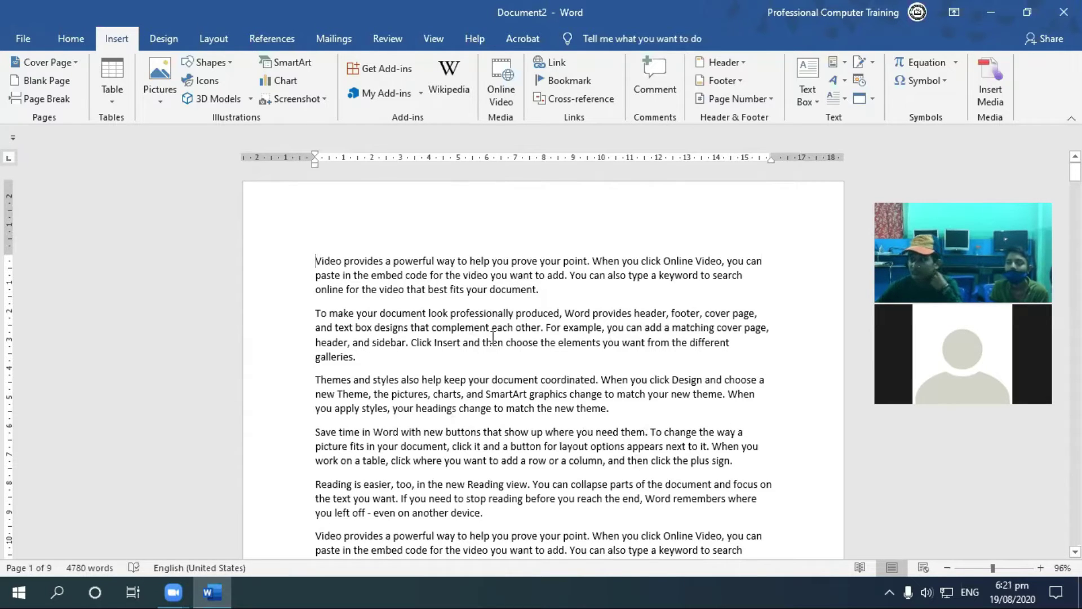
Place the cursor at the start of a "To make your document look professionally produced" paragraph in the middle of page 4
{"action": "left_click", "coordinate": [586, 364]}
{"action": "scroll", "coordinate": [564, 366], "scroll_direction": "down", "scroll_amount": 4}
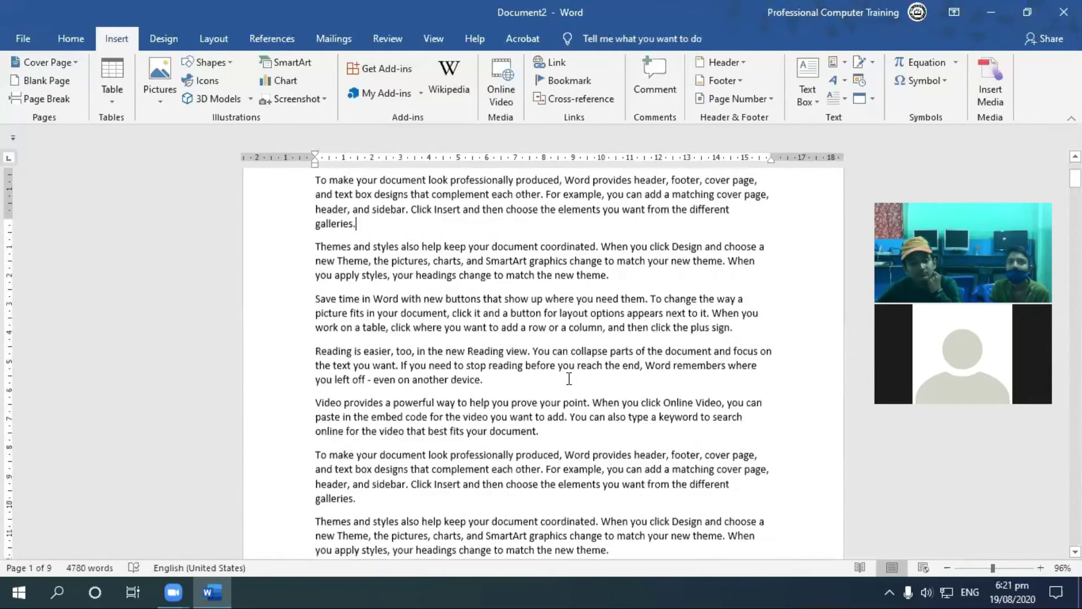
{"action": "scroll", "coordinate": [569, 379], "scroll_direction": "up", "scroll_amount": 4}
{"action": "scroll", "coordinate": [541, 434], "scroll_direction": "down", "scroll_amount": 10}
{"action": "scroll", "coordinate": [575, 367], "scroll_direction": "up", "scroll_amount": 6}
{"action": "scroll", "coordinate": [598, 417], "scroll_direction": "down", "scroll_amount": 10}
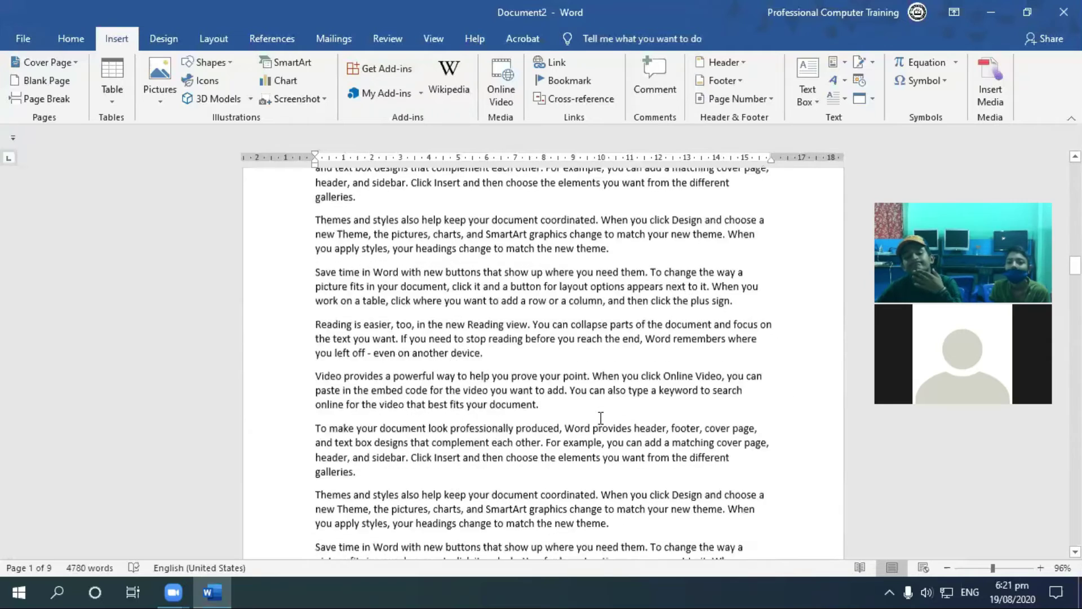
{"action": "scroll", "coordinate": [598, 420], "scroll_direction": "down", "scroll_amount": 10}
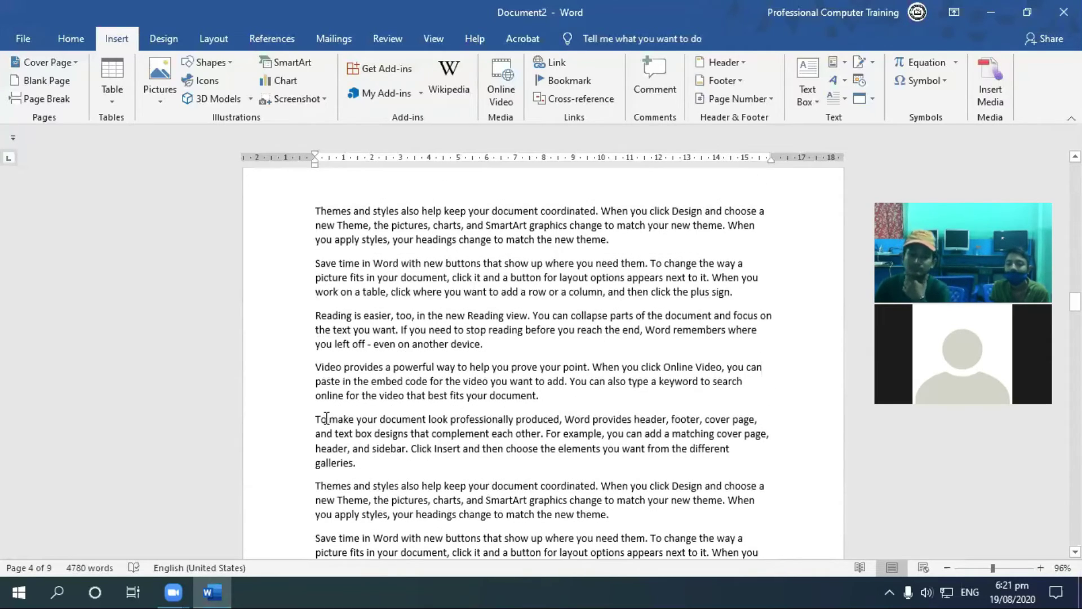
{"action": "left_click", "coordinate": [316, 419]}
{"action": "left_click", "coordinate": [560, 397]}
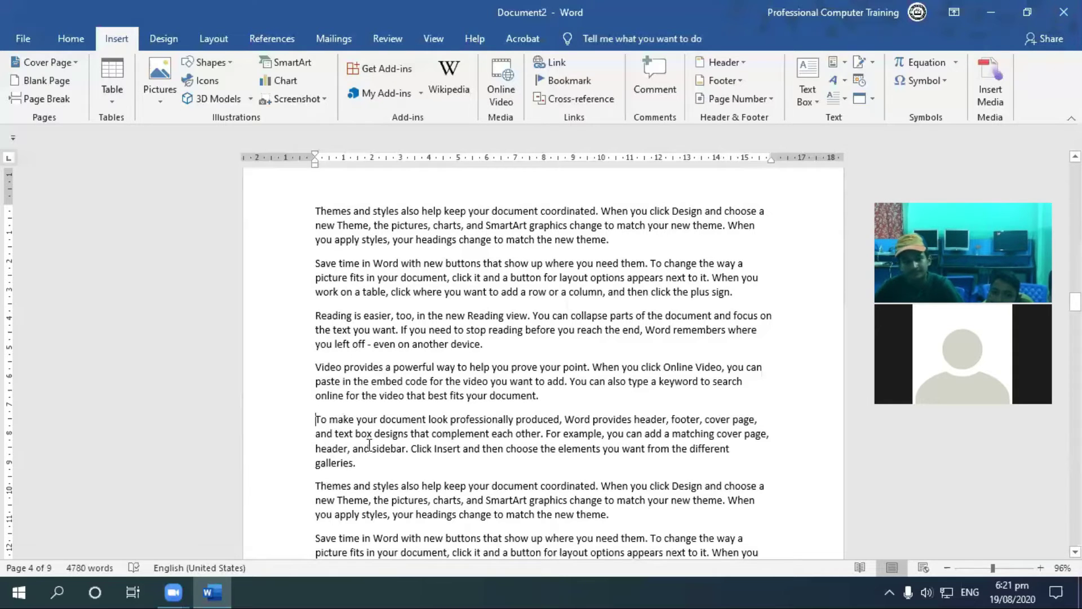
{"action": "left_click_drag", "start_coordinate": [566, 393], "coordinate": [314, 395]}
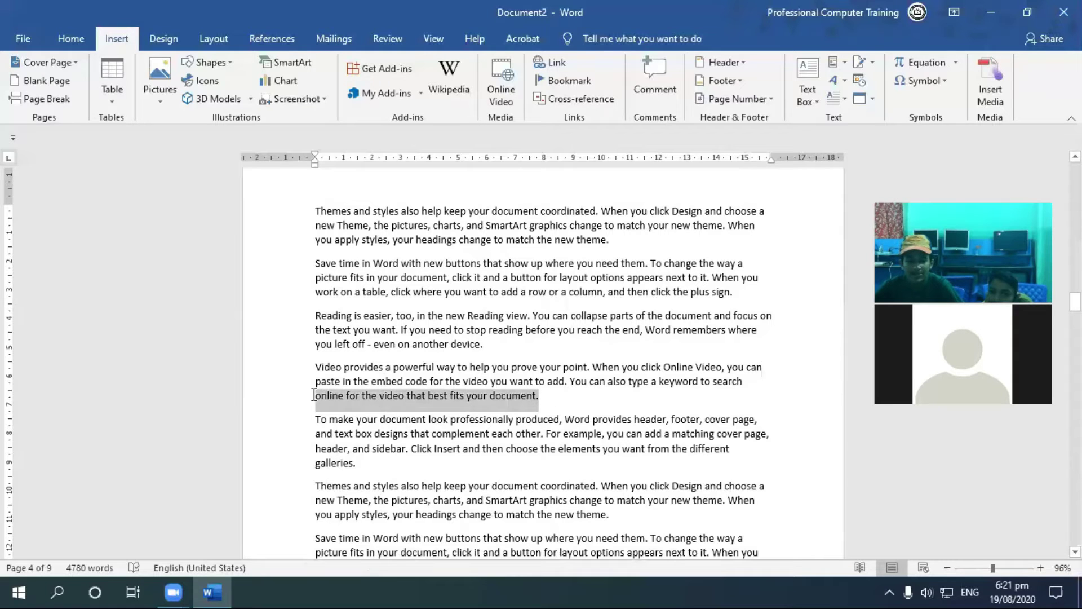
{"action": "left_click", "coordinate": [436, 451]}
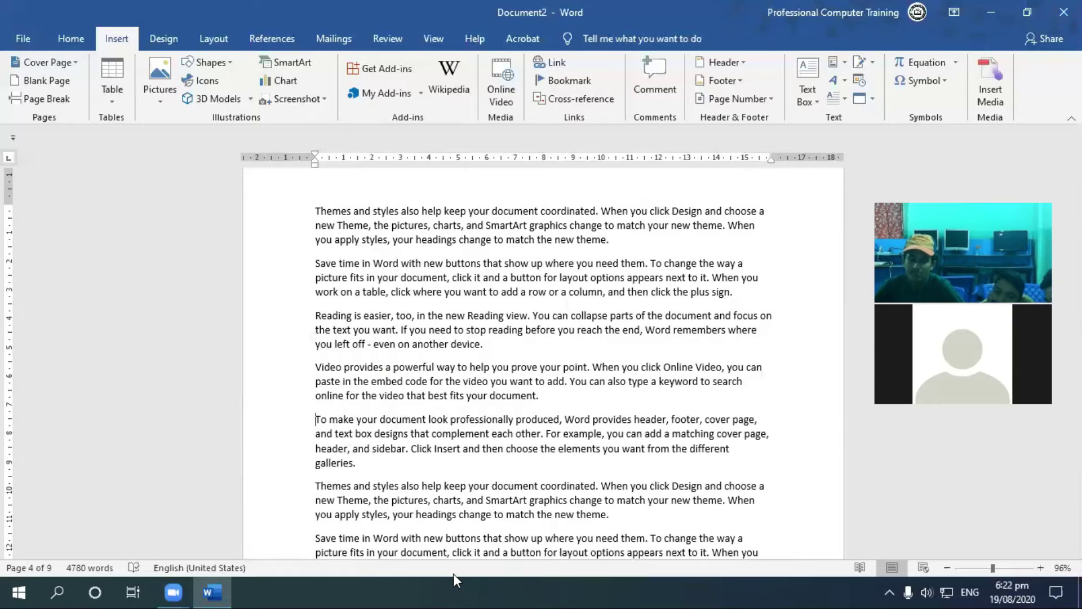
{"action": "left_click", "coordinate": [314, 420]}
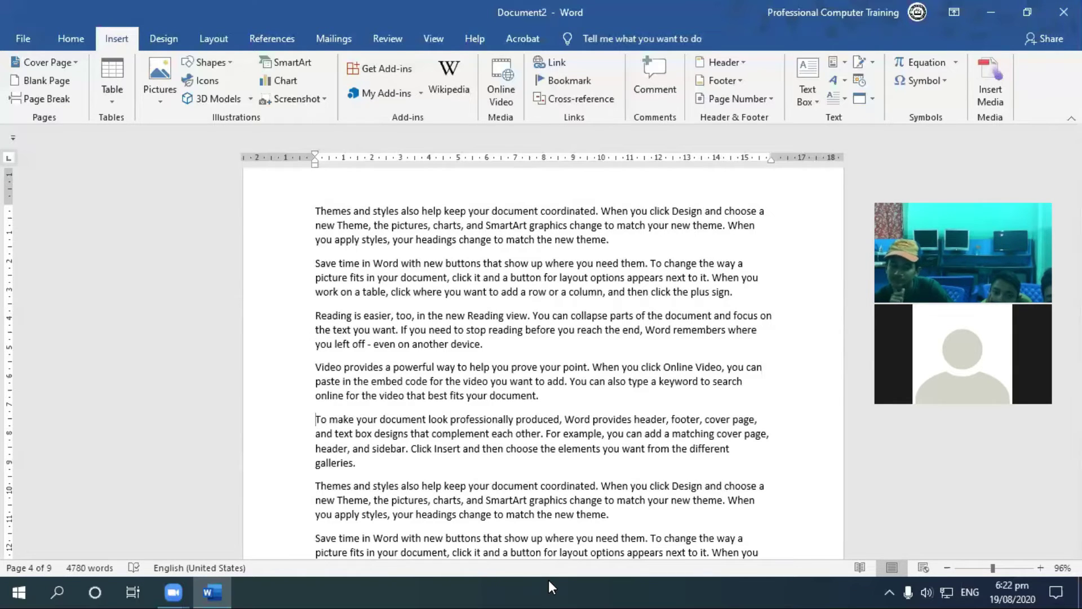
{"action": "key", "text": "ctrl+shift+Right"}
{"action": "key", "text": "ctrl+shift+Right"}
{"action": "key", "text": "ctrl+shift+Right"}
{"action": "key", "text": "ctrl+shift+Right"}
{"action": "key", "text": "ctrl+shift+Right"}
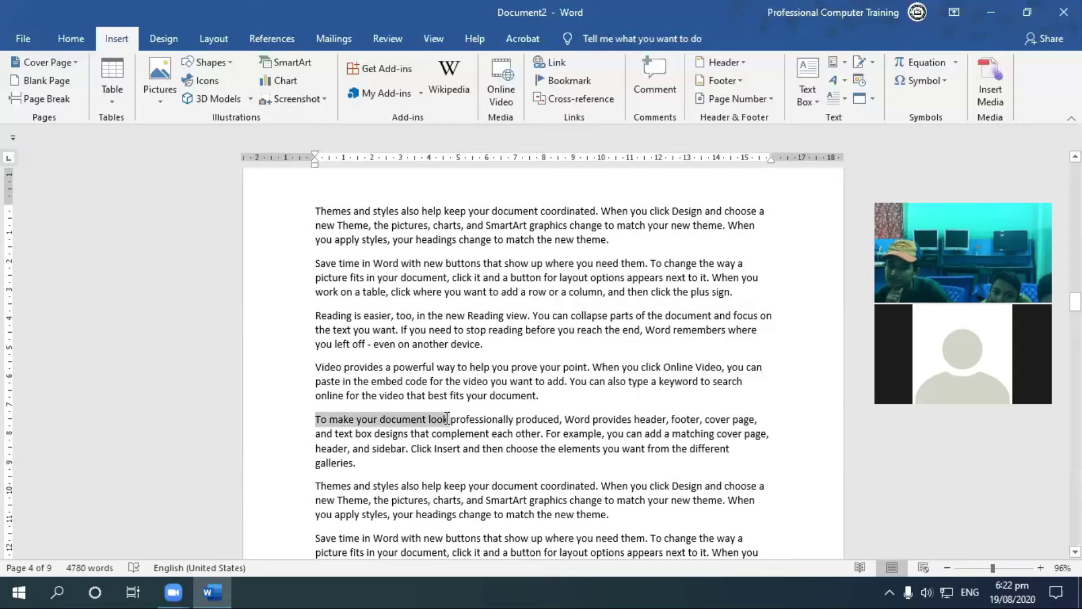
Return the cursor to the start of the page 4 "To make your document look" paragraph and open the Bookmark dialog
{"action": "left_click", "coordinate": [314, 418]}
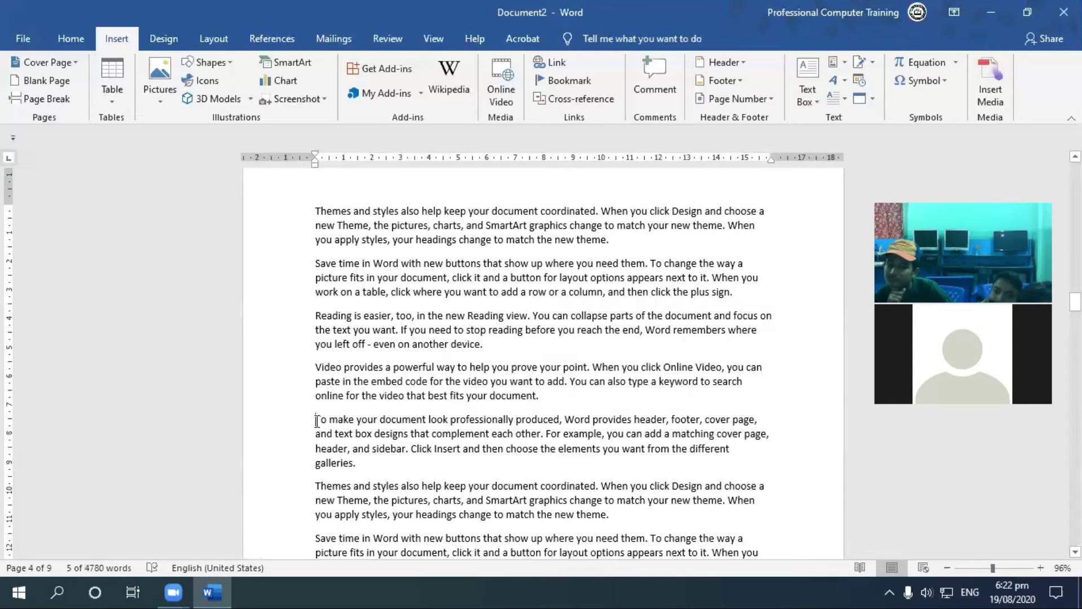
{"action": "left_click", "coordinate": [563, 83]}
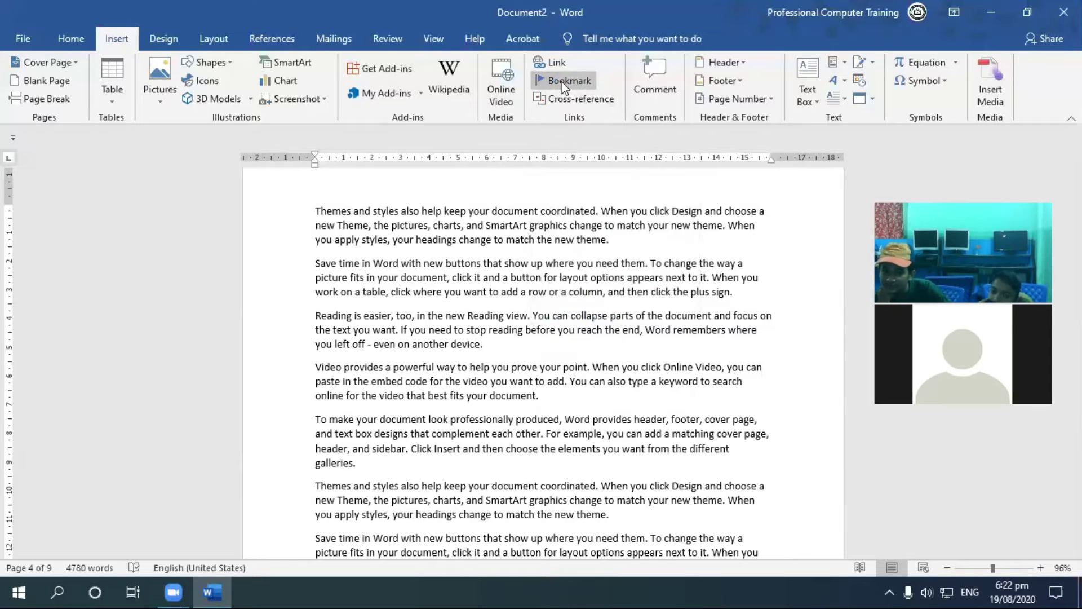
{"action": "left_click_drag", "start_coordinate": [558, 154], "coordinate": [618, 149]}
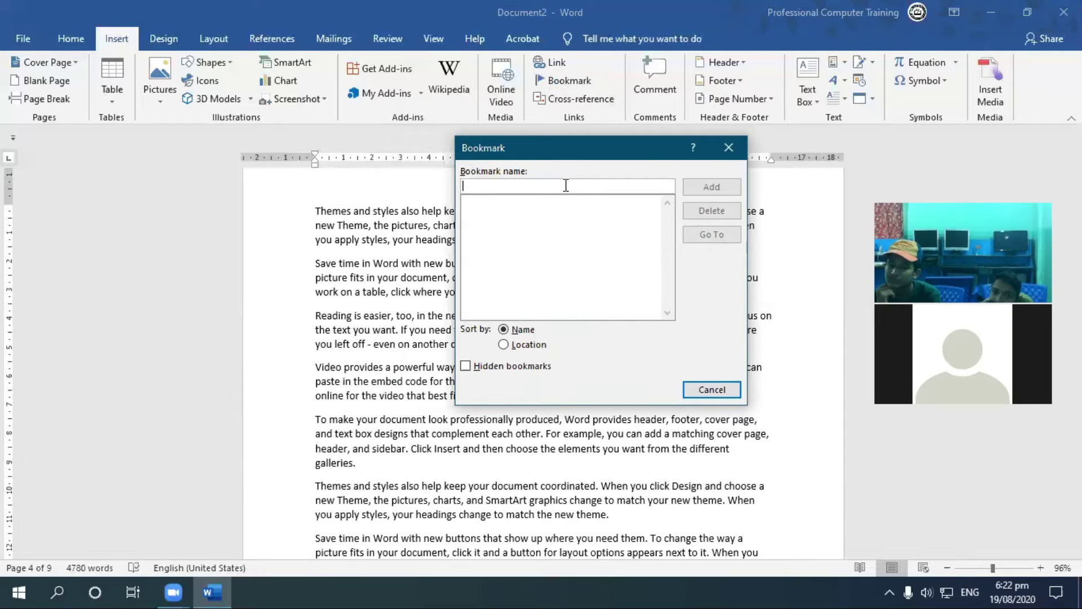
{"action": "type", "text": "to"}
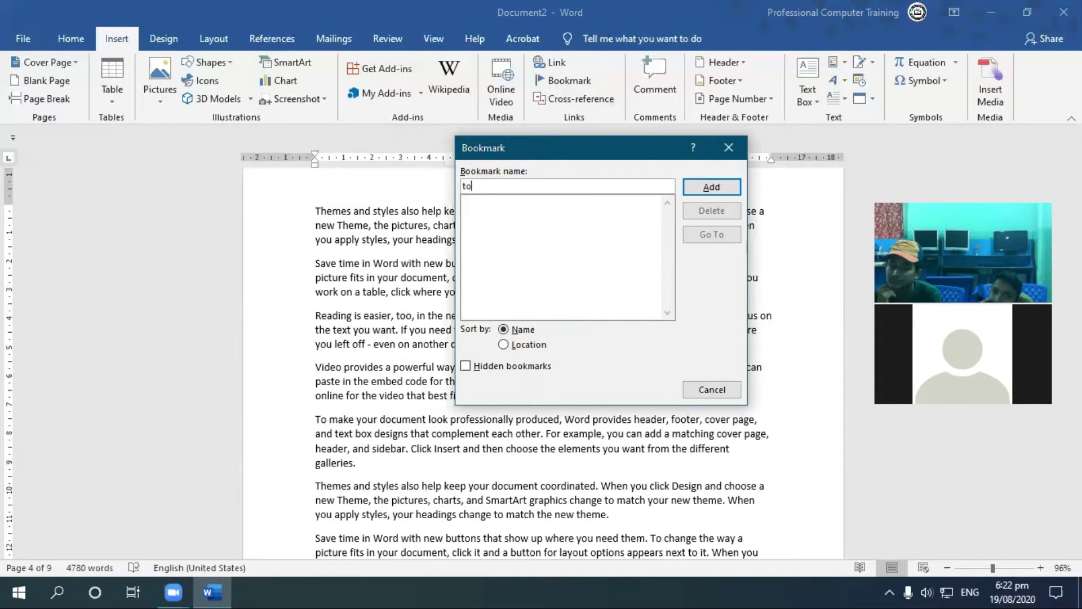
{"action": "key", "text": "BackSpace"}
{"action": "key", "text": "BackSpace"}
{"action": "type", "text": "bookmark1"}
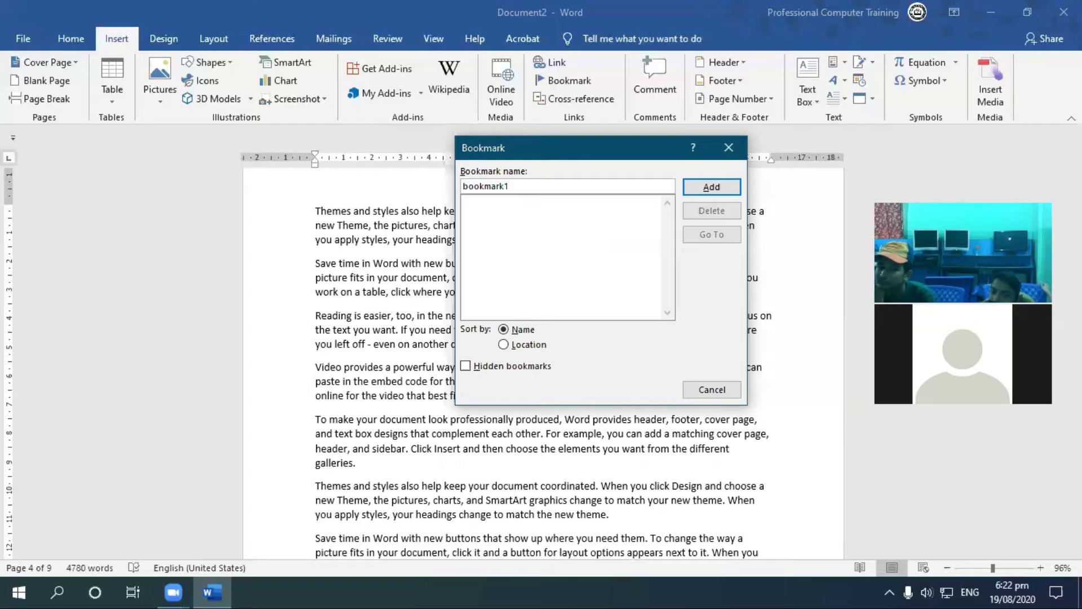
{"action": "key", "text": "BackSpace"}
{"action": "key", "text": "BackSpace"}
{"action": "key", "text": "BackSpace"}
{"action": "key", "text": "BackSpace"}
{"action": "key", "text": "BackSpace"}
{"action": "key", "text": "BackSpace"}
{"action": "key", "text": "BackSpace"}
{"action": "key", "text": "BackSpace"}
Name the bookmark "to" and add it at the cursor on page 4
{"action": "type", "text": "to"}
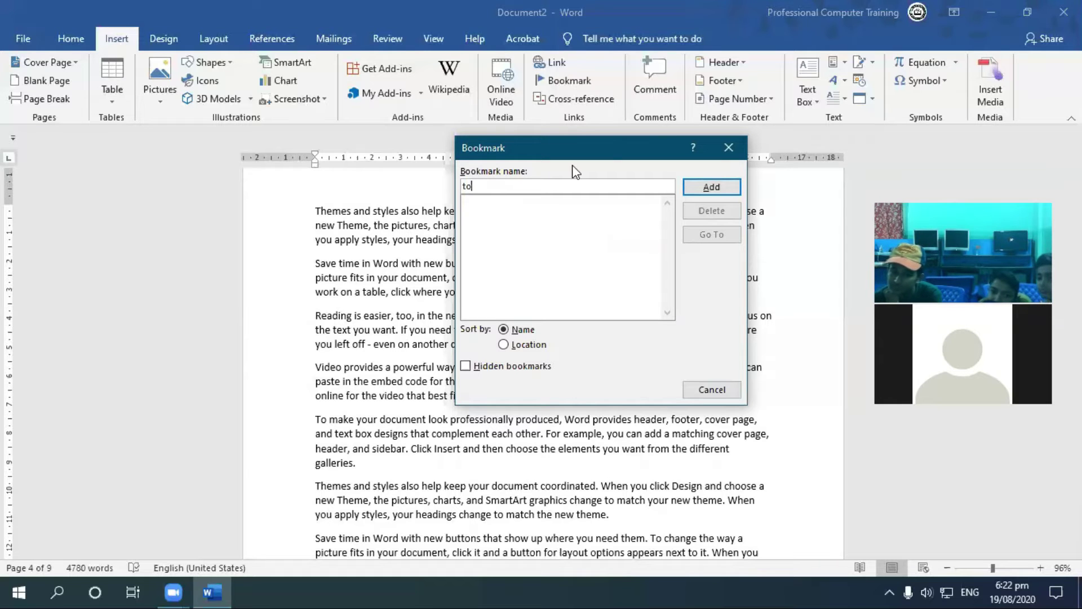
{"action": "left_click", "coordinate": [712, 187]}
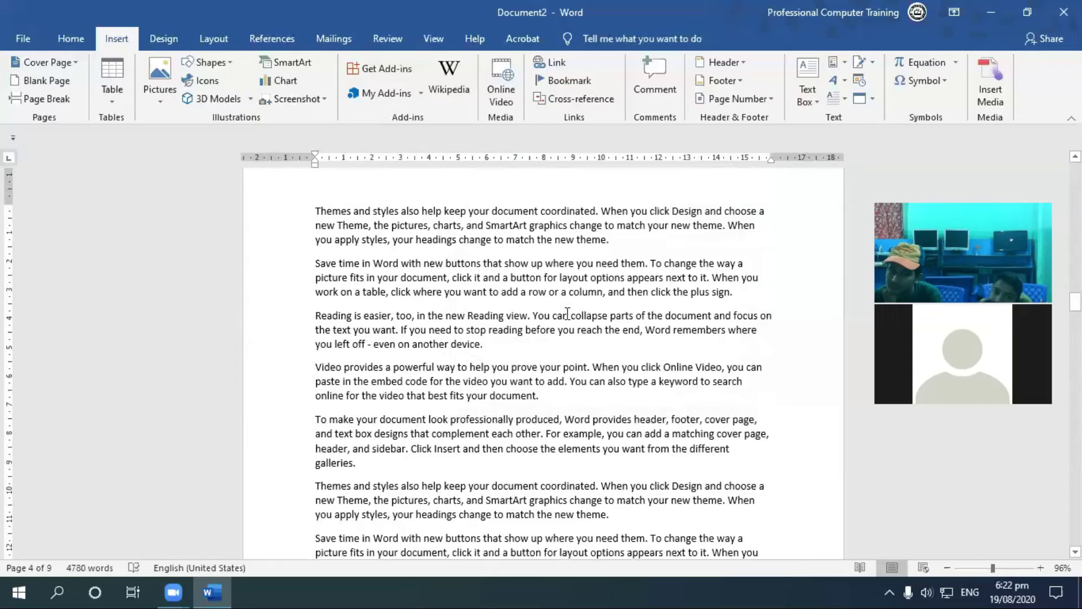
Add the bookmark under the existing name "to" at the start of a "Video provides a powerful way" paragraph on page 8
{"action": "scroll", "coordinate": [552, 360], "scroll_direction": "down", "scroll_amount": 3}
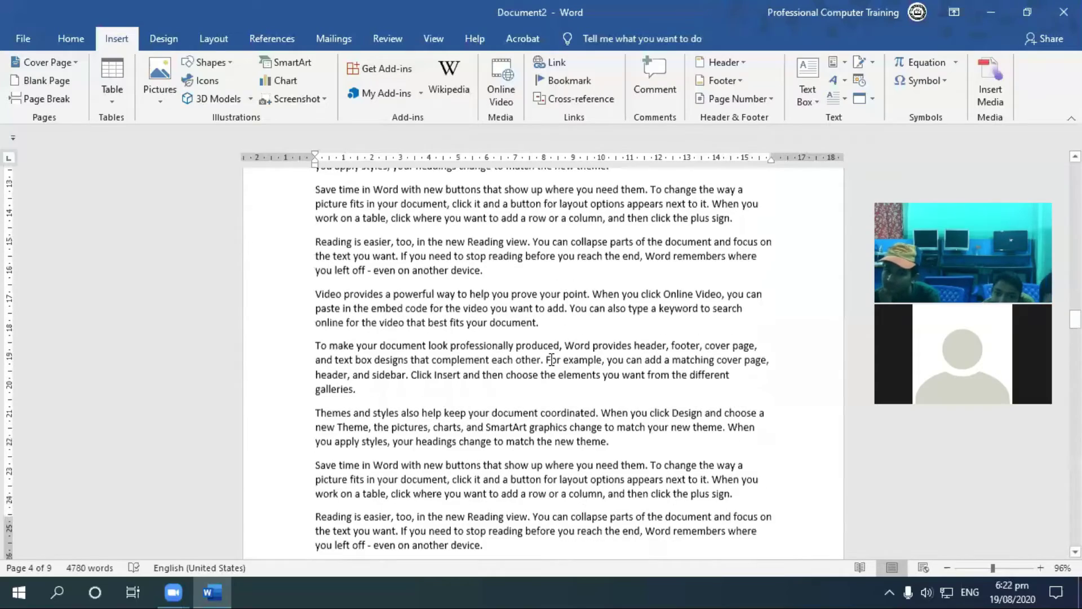
{"action": "scroll", "coordinate": [556, 395], "scroll_direction": "down", "scroll_amount": 15}
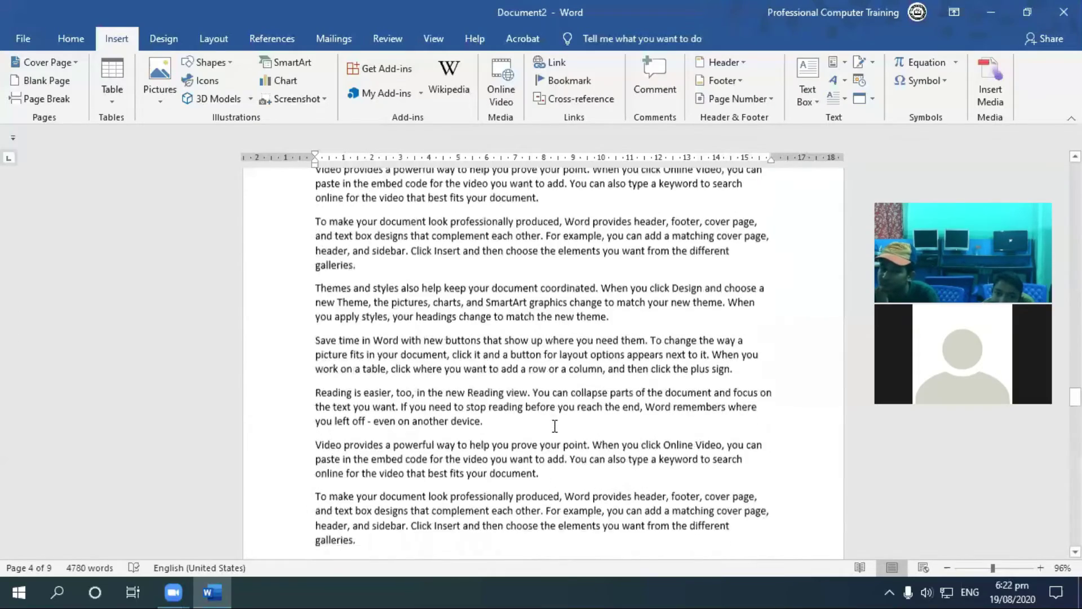
{"action": "scroll", "coordinate": [560, 444], "scroll_direction": "down", "scroll_amount": 10}
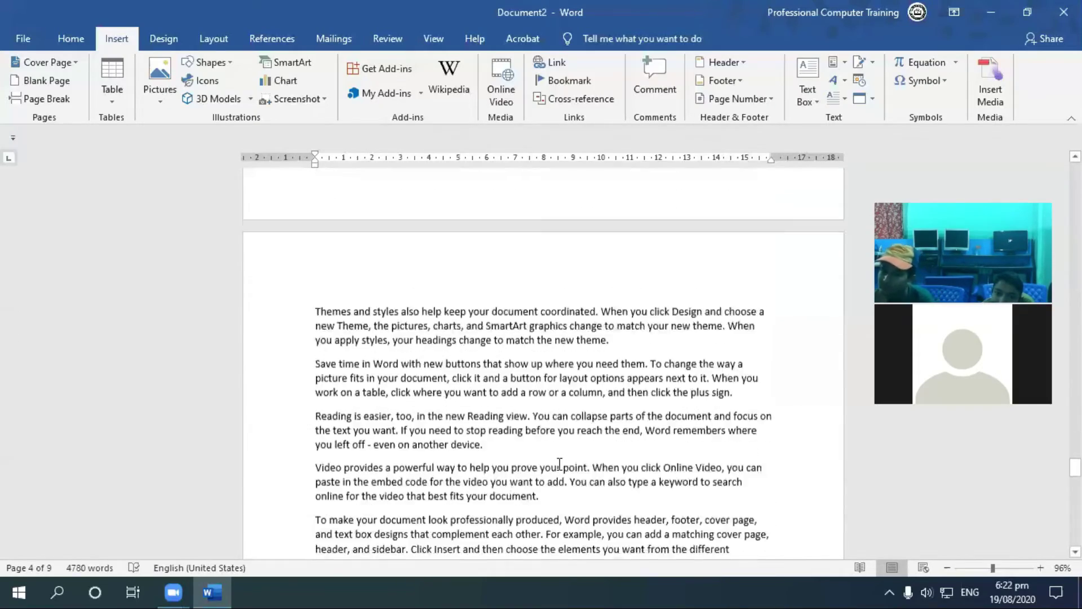
{"action": "scroll", "coordinate": [411, 445], "scroll_direction": "down", "scroll_amount": 3}
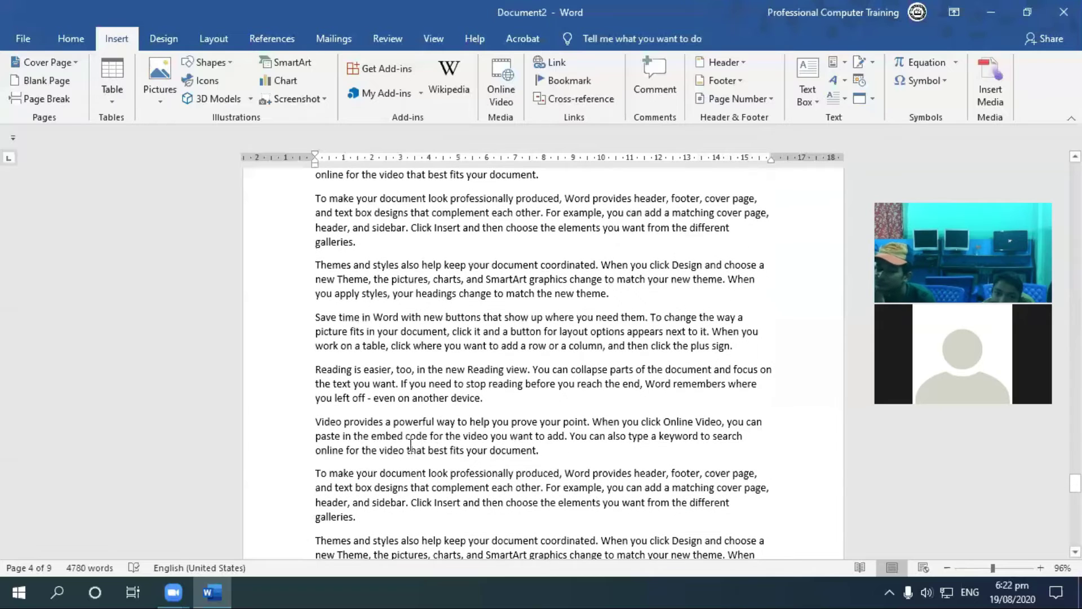
{"action": "left_click", "coordinate": [318, 421]}
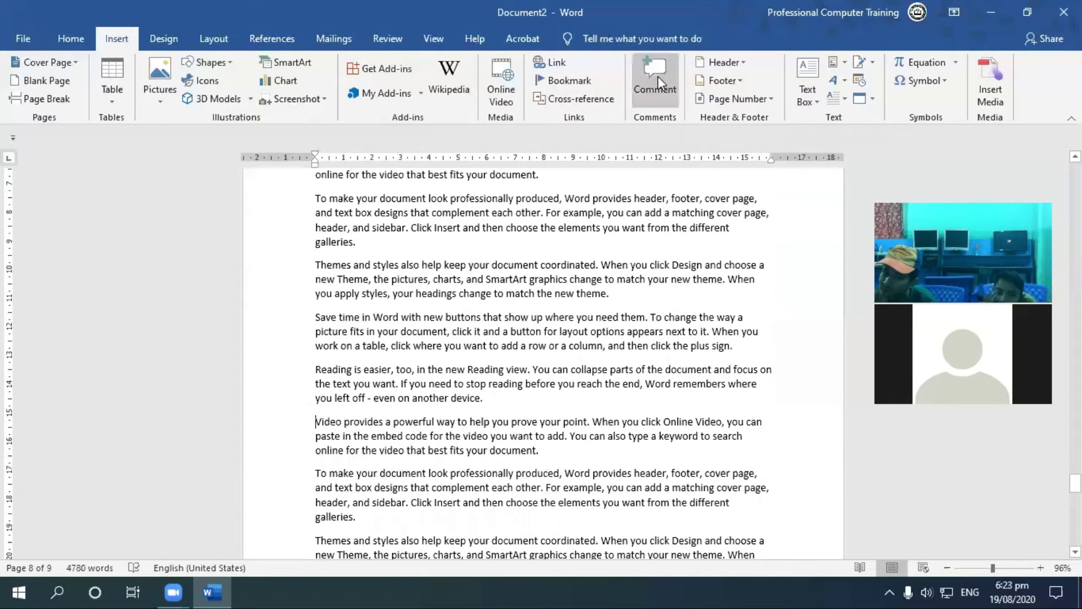
{"action": "left_click", "coordinate": [558, 84]}
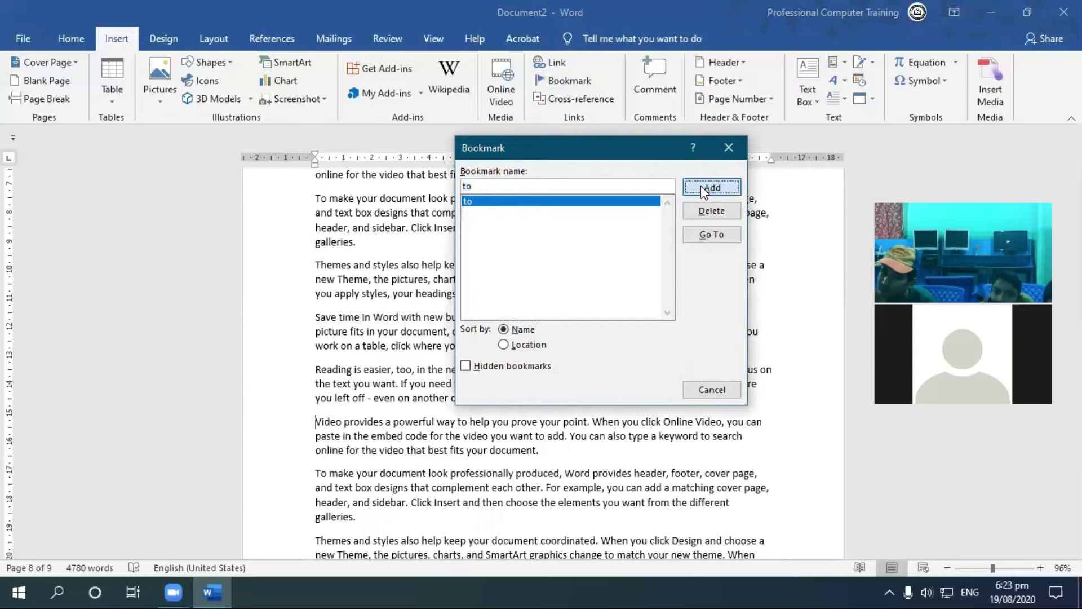
{"action": "left_click", "coordinate": [702, 186]}
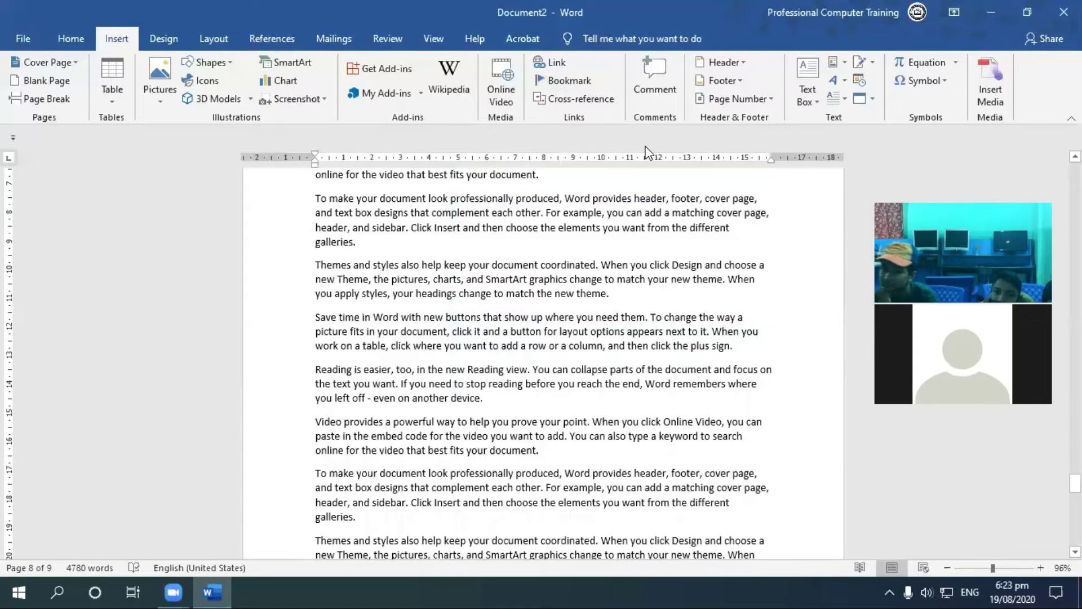
Add a bookmark named "video" at the start of the same page 8 paragraph
{"action": "left_click", "coordinate": [562, 81]}
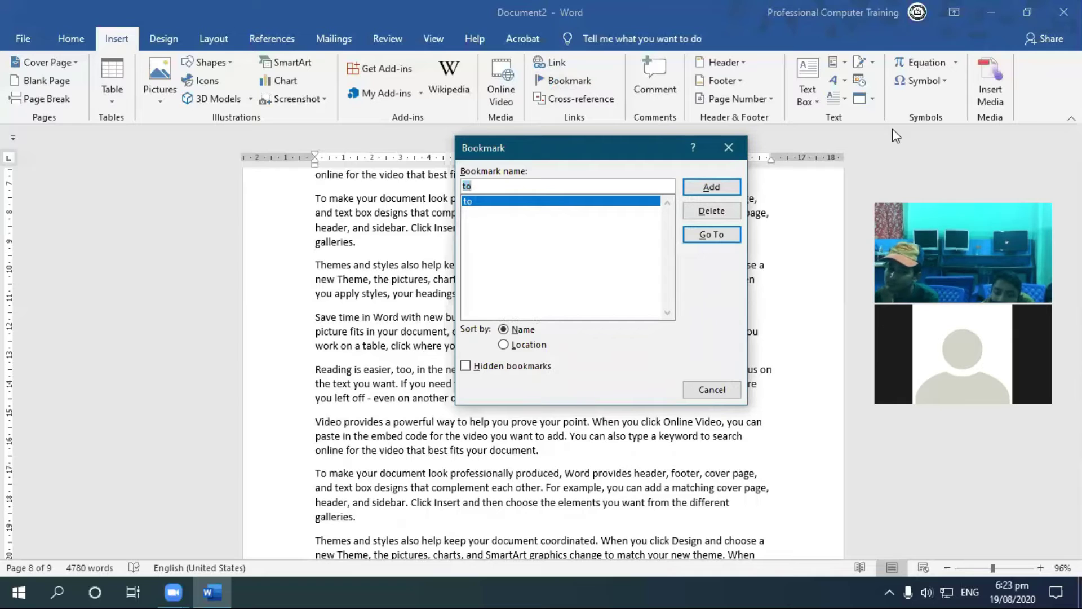
{"action": "type", "text": "vide"}
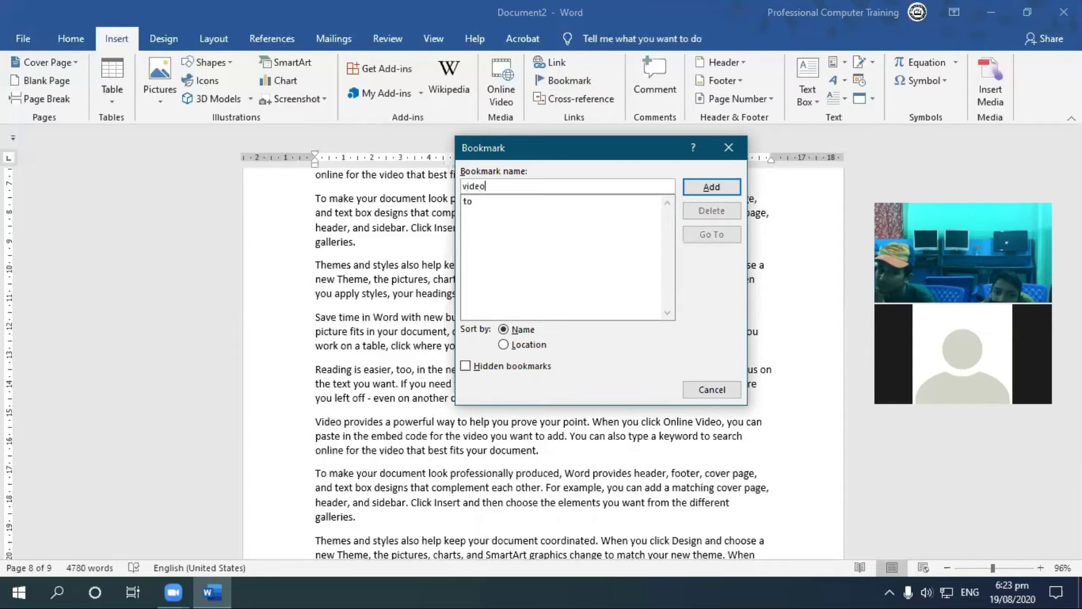
{"action": "left_click", "coordinate": [711, 188]}
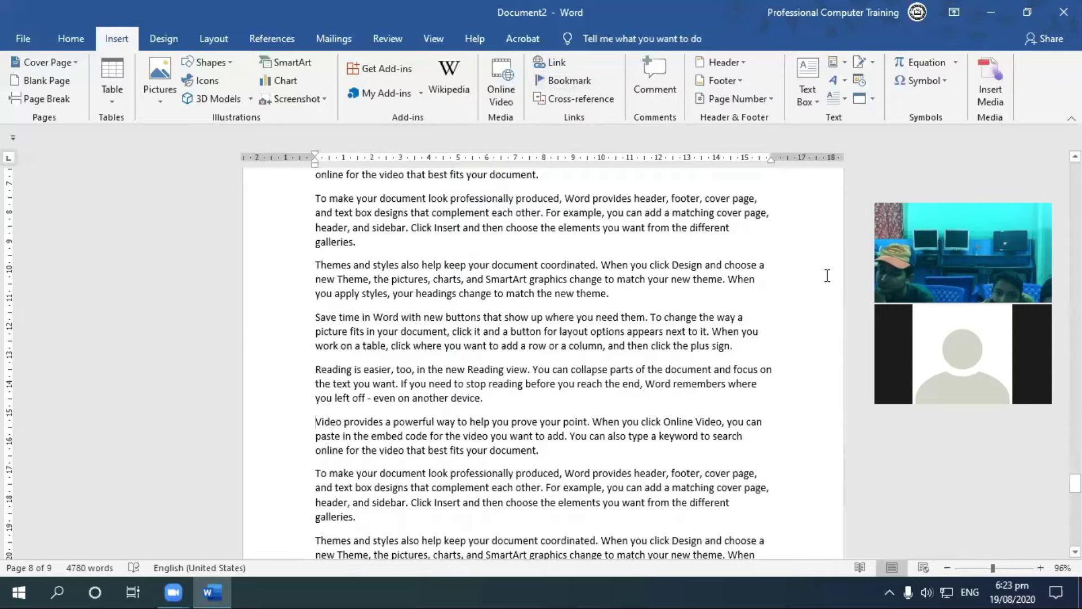
Return to the beginning of the document and use the "video" bookmark to go to its location
{"action": "left_click_drag", "start_coordinate": [1075, 484], "coordinate": [1076, 172]}
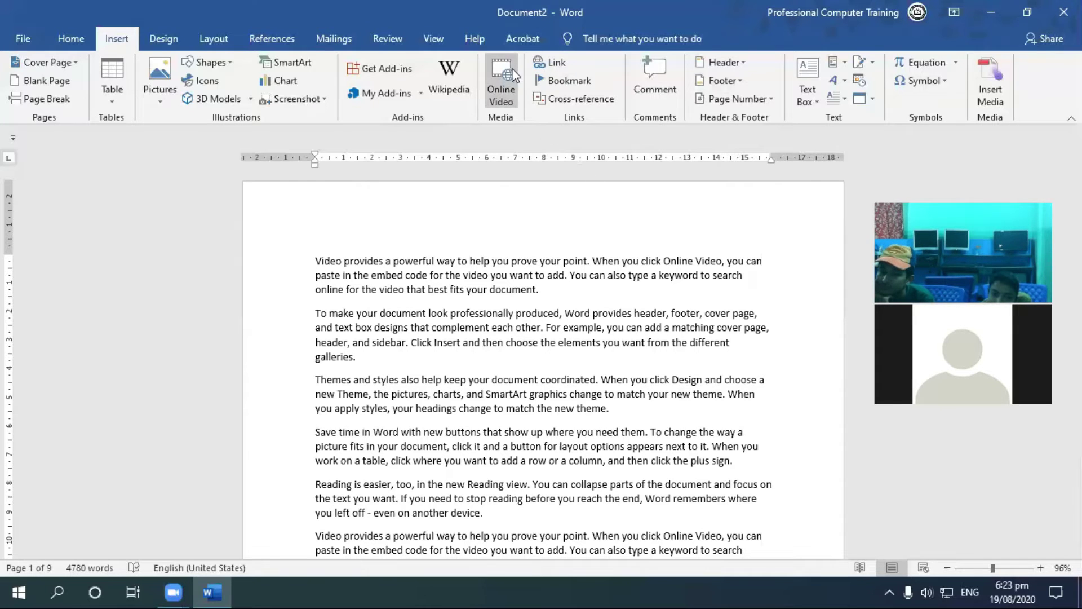
{"action": "left_click", "coordinate": [549, 80]}
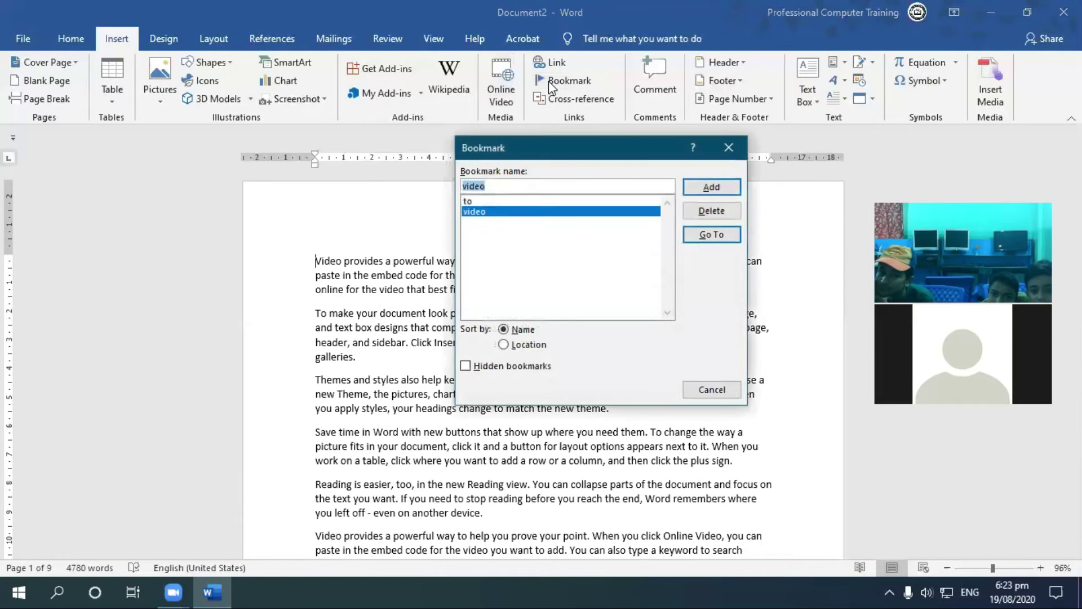
{"action": "left_click", "coordinate": [522, 202]}
{"action": "left_click", "coordinate": [495, 212]}
{"action": "left_click", "coordinate": [490, 201]}
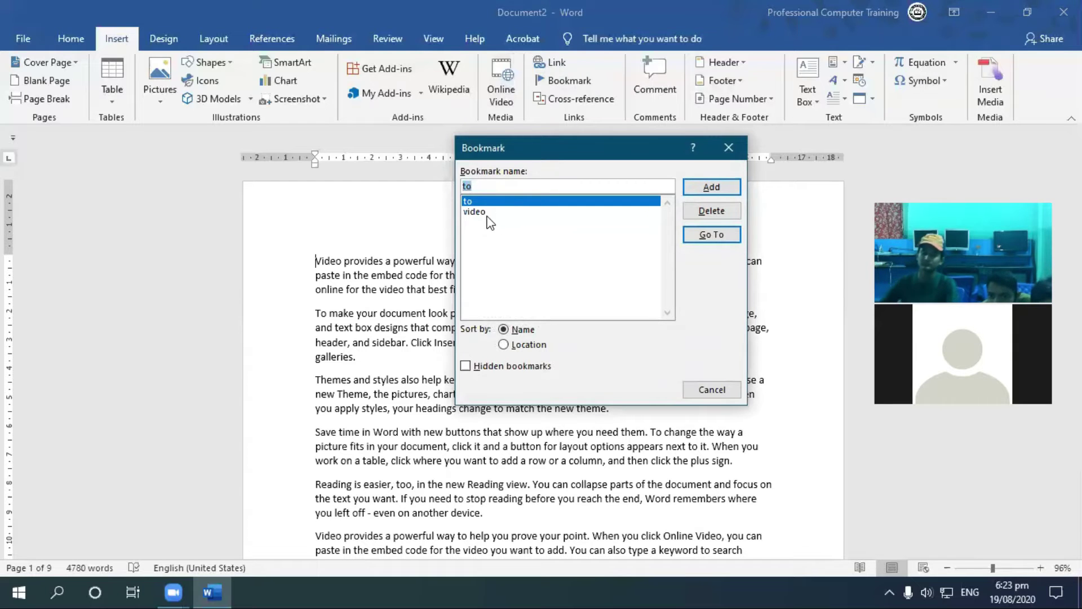
{"action": "left_click", "coordinate": [496, 212]}
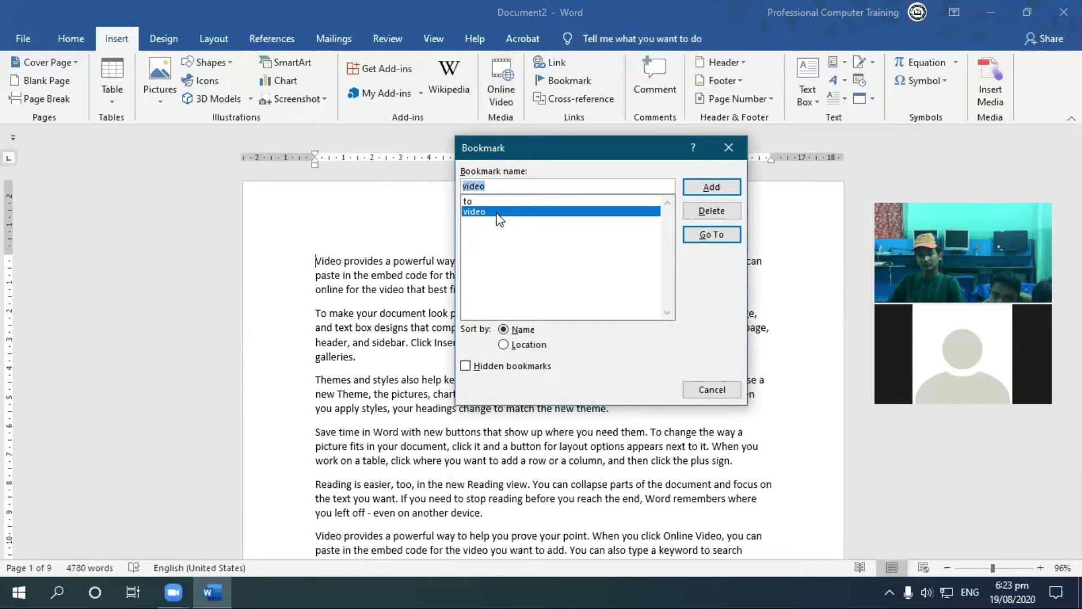
{"action": "left_click", "coordinate": [709, 235]}
{"action": "left_click", "coordinate": [712, 390]}
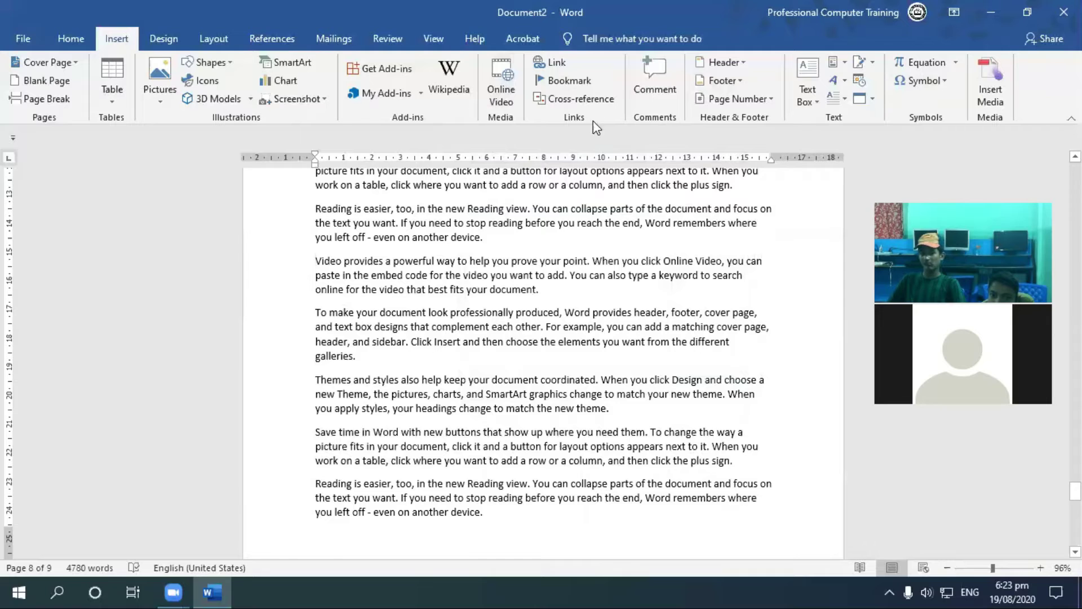
Go to the "to" bookmark and close the Bookmark dialog
{"action": "left_click", "coordinate": [561, 80]}
{"action": "left_click", "coordinate": [465, 201]}
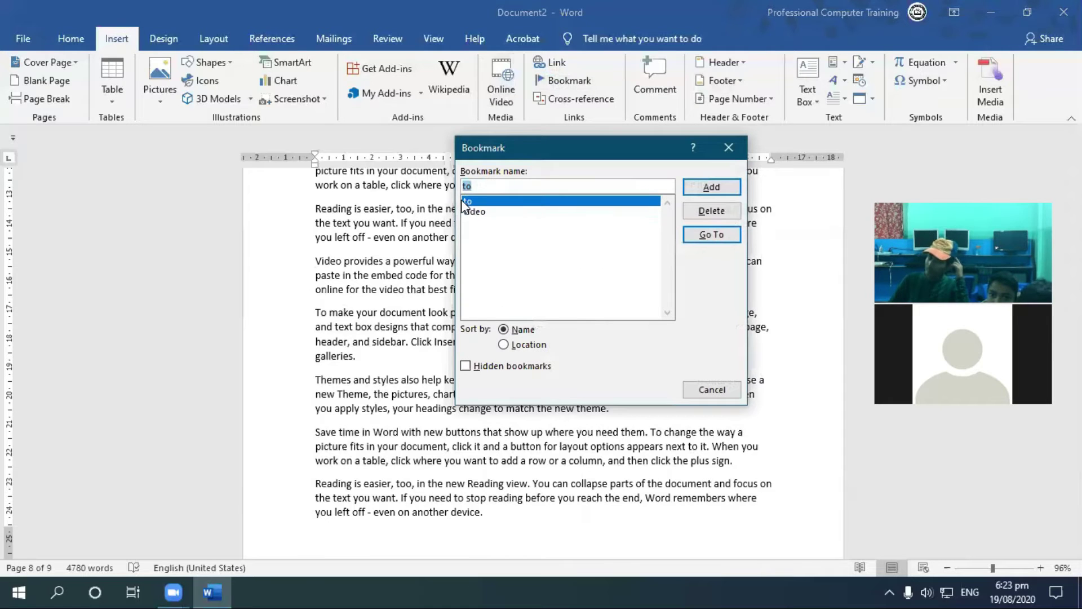
{"action": "left_click", "coordinate": [715, 232]}
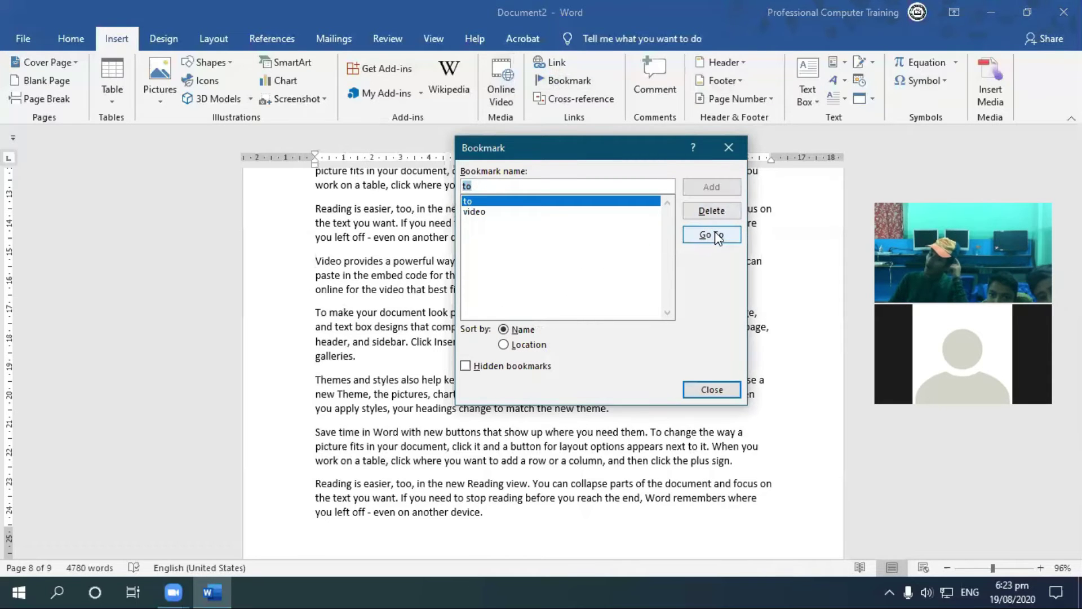
{"action": "left_click", "coordinate": [718, 389]}
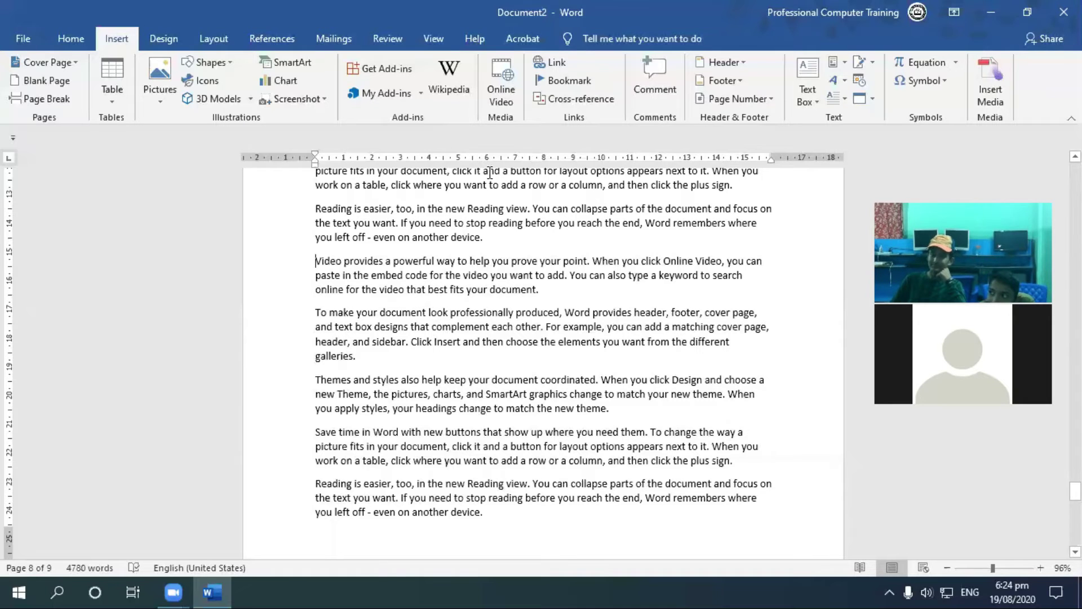
Delete the "to" bookmark from the document and close the Bookmark dialog
{"action": "left_click", "coordinate": [569, 80]}
{"action": "left_click", "coordinate": [508, 200]}
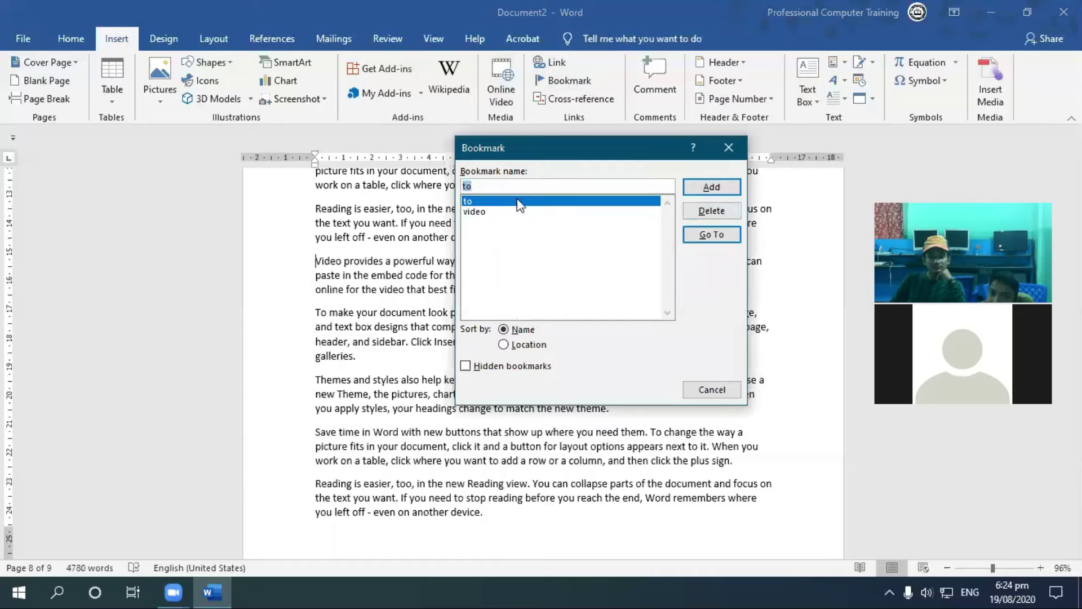
{"action": "left_click", "coordinate": [702, 212]}
{"action": "left_click", "coordinate": [713, 390]}
{"action": "scroll", "coordinate": [752, 324], "scroll_direction": "down", "scroll_amount": 5}
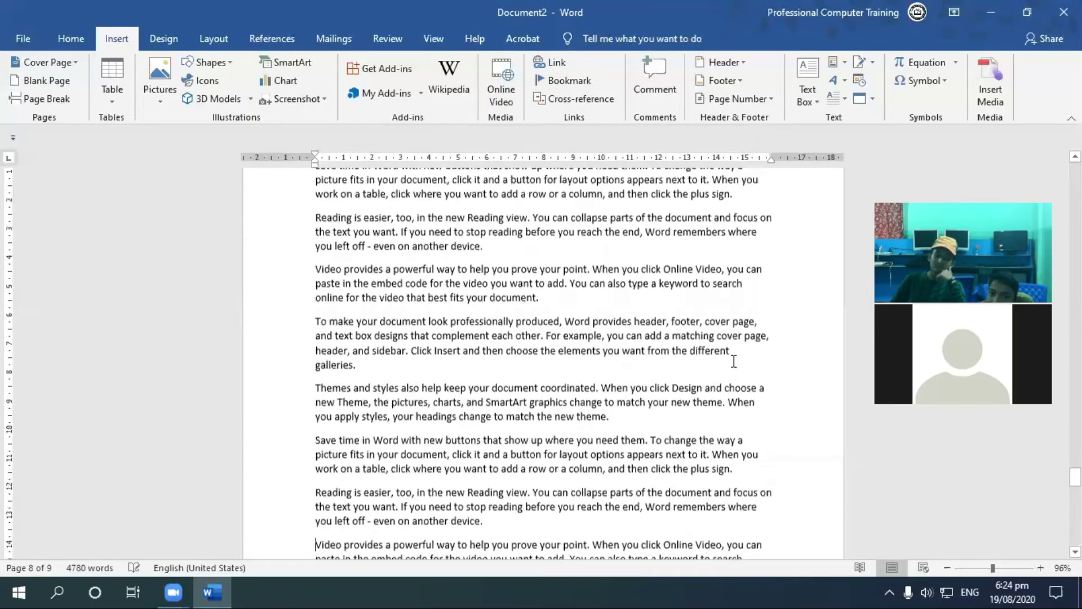
Add a bookmark named "to" at the start of the page 5 paragraph beginning "To make your document look professionally produced"
{"action": "scroll", "coordinate": [752, 325], "scroll_direction": "up", "scroll_amount": 20}
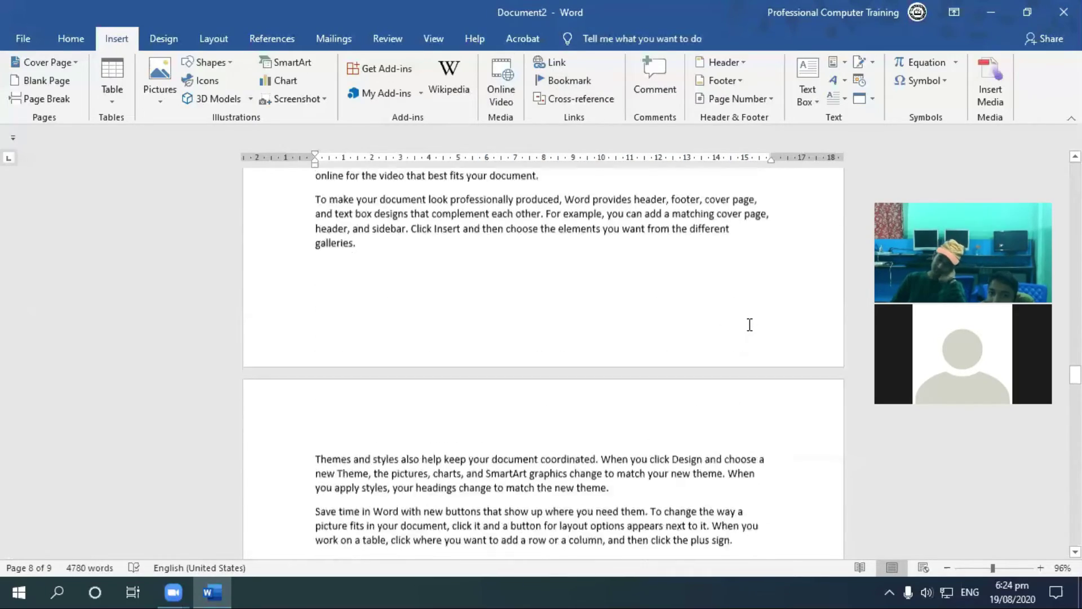
{"action": "left_click", "coordinate": [319, 288]}
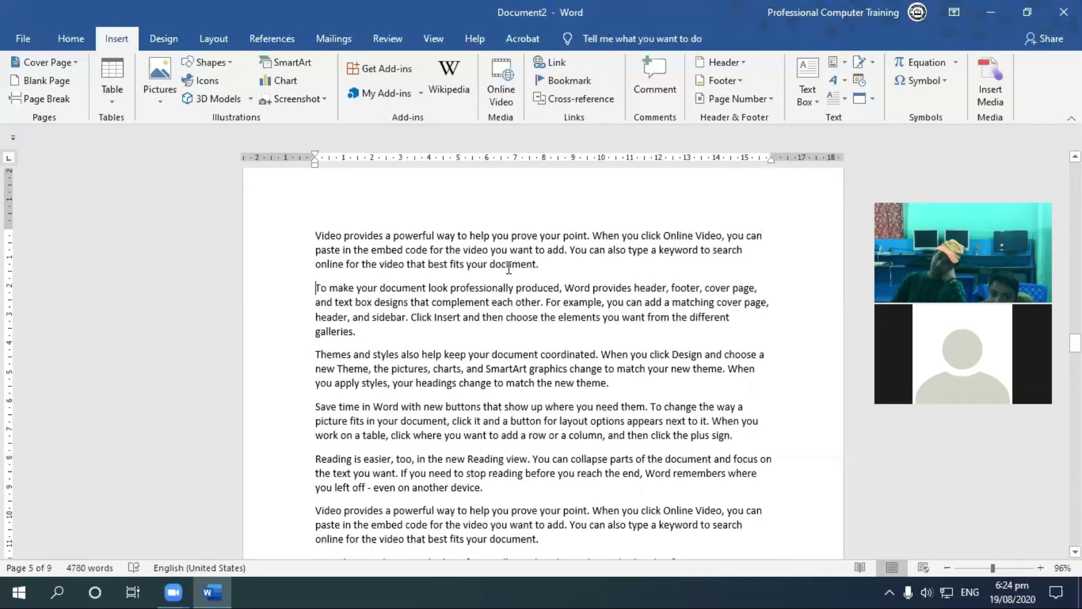
{"action": "left_click", "coordinate": [571, 81]}
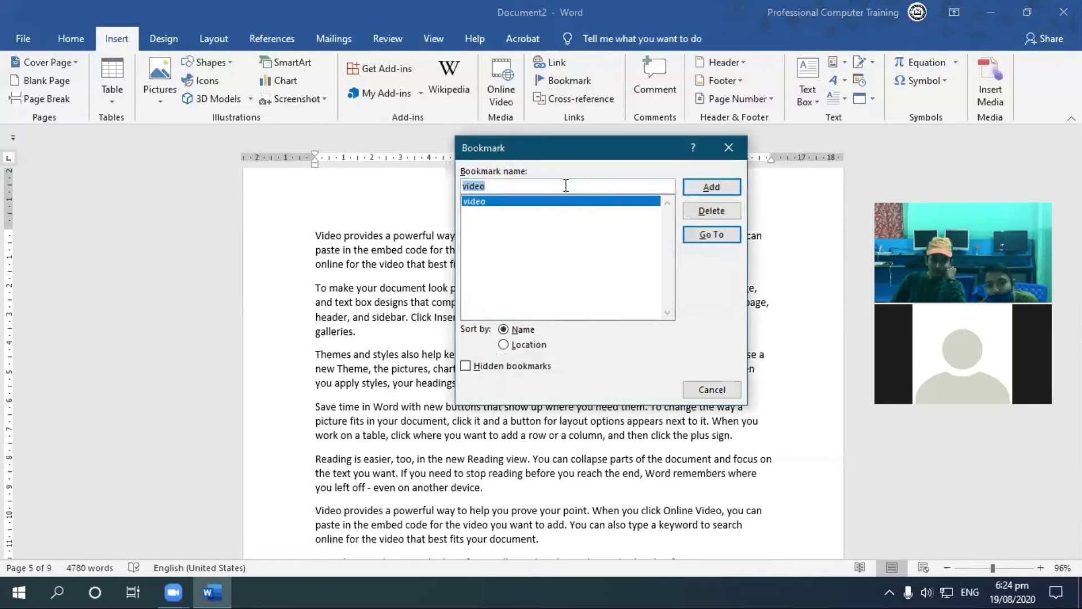
{"action": "type", "text": "to"}
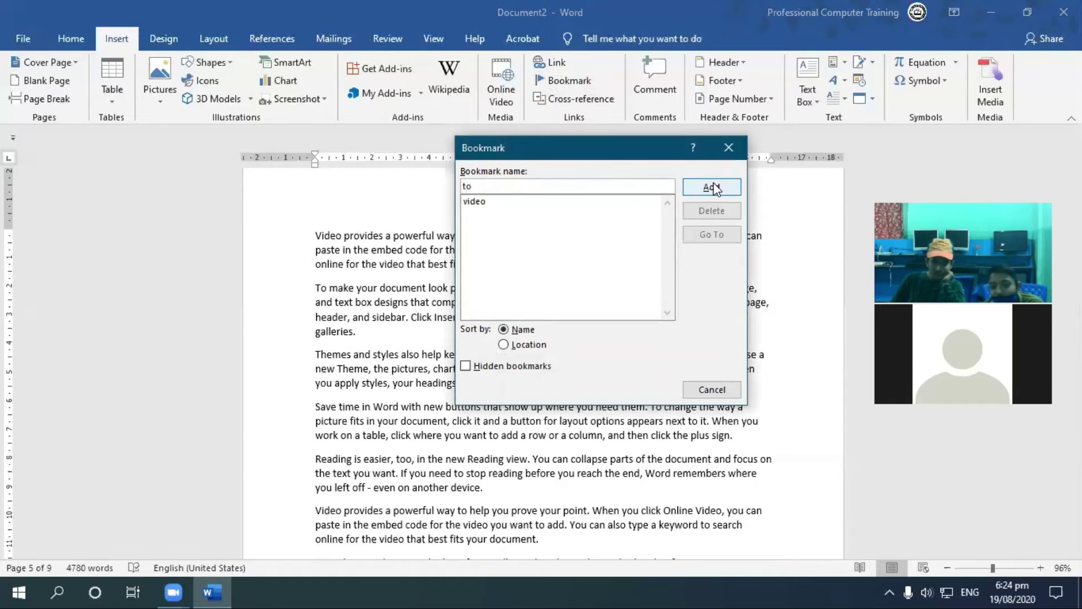
{"action": "left_click", "coordinate": [713, 188]}
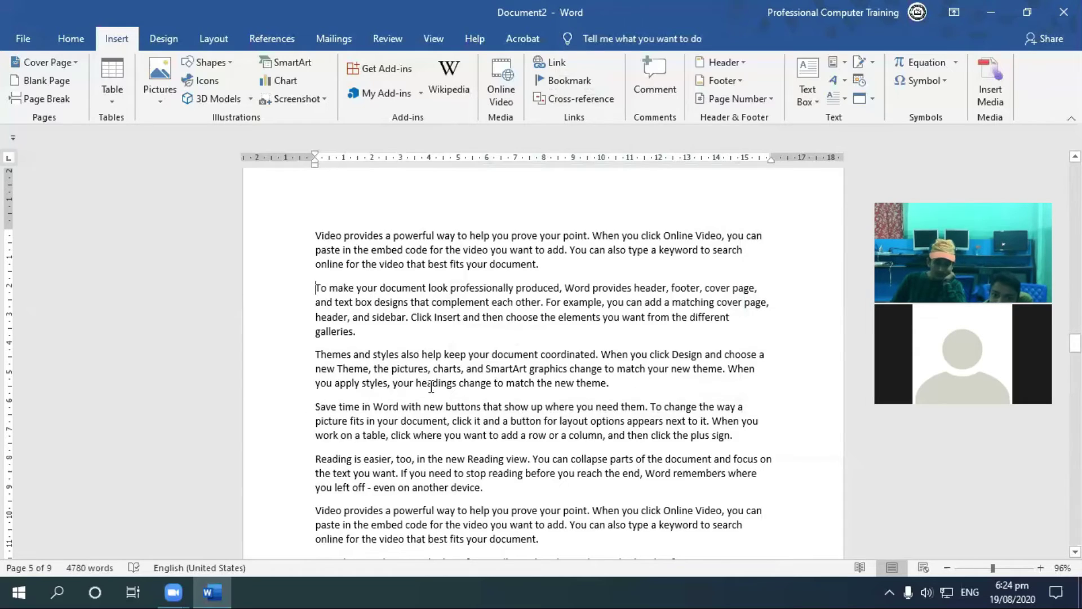
Go to the "video" bookmark's location and close the Bookmark dialog
{"action": "scroll", "coordinate": [646, 305], "scroll_direction": "up", "scroll_amount": 10}
{"action": "scroll", "coordinate": [646, 305], "scroll_direction": "down", "scroll_amount": 6}
{"action": "left_click", "coordinate": [562, 81]}
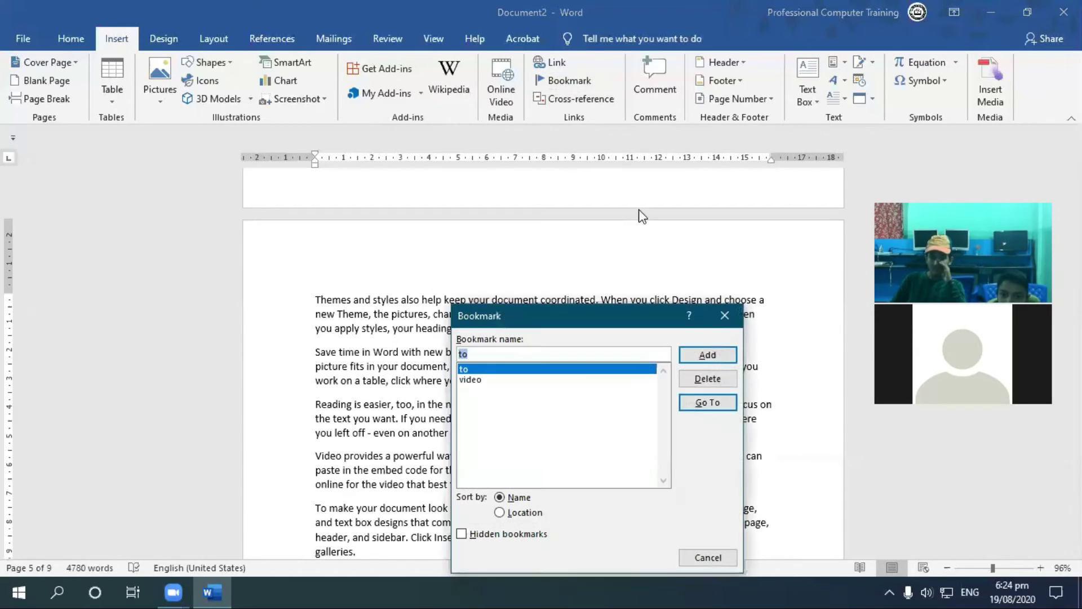
{"action": "left_click", "coordinate": [470, 379]}
{"action": "left_click", "coordinate": [708, 402]}
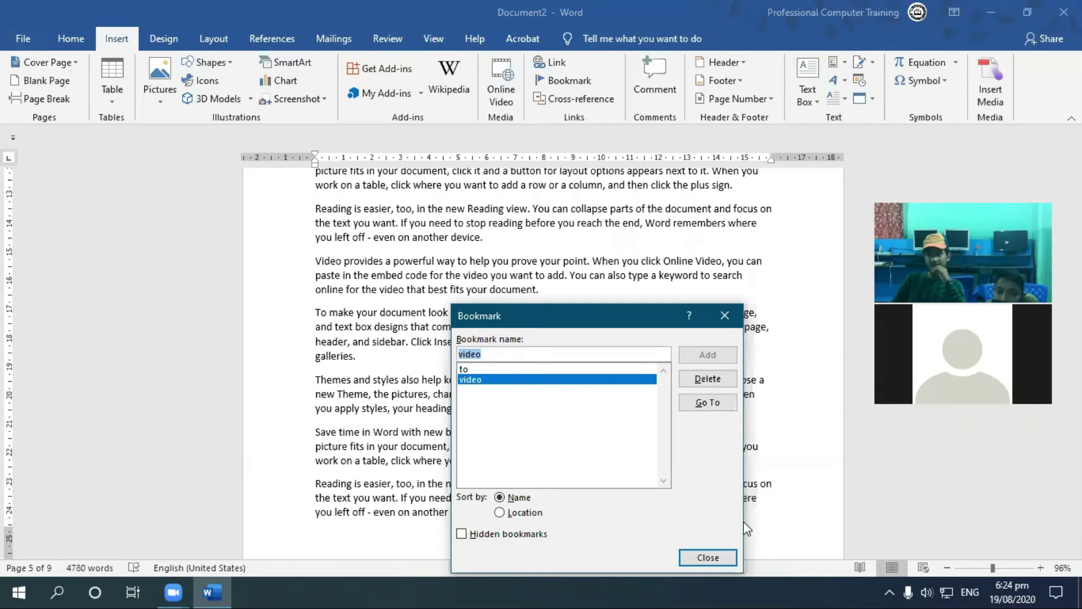
{"action": "left_click", "coordinate": [723, 555]}
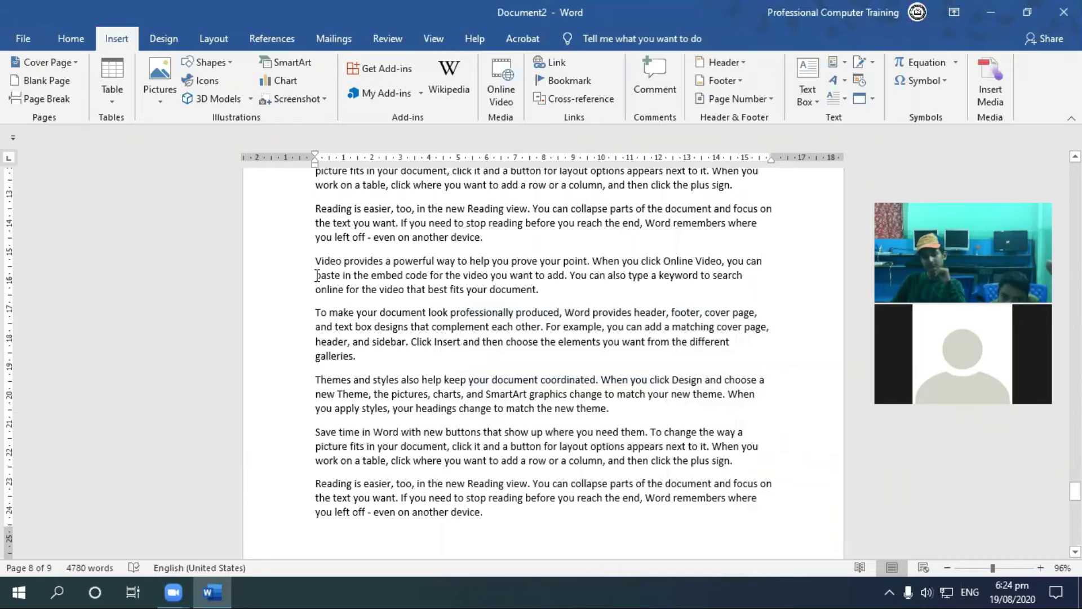
Return to the page 5 paragraph through the "to" bookmark and close the Bookmark dialog
{"action": "left_click", "coordinate": [564, 81]}
{"action": "left_click", "coordinate": [486, 202]}
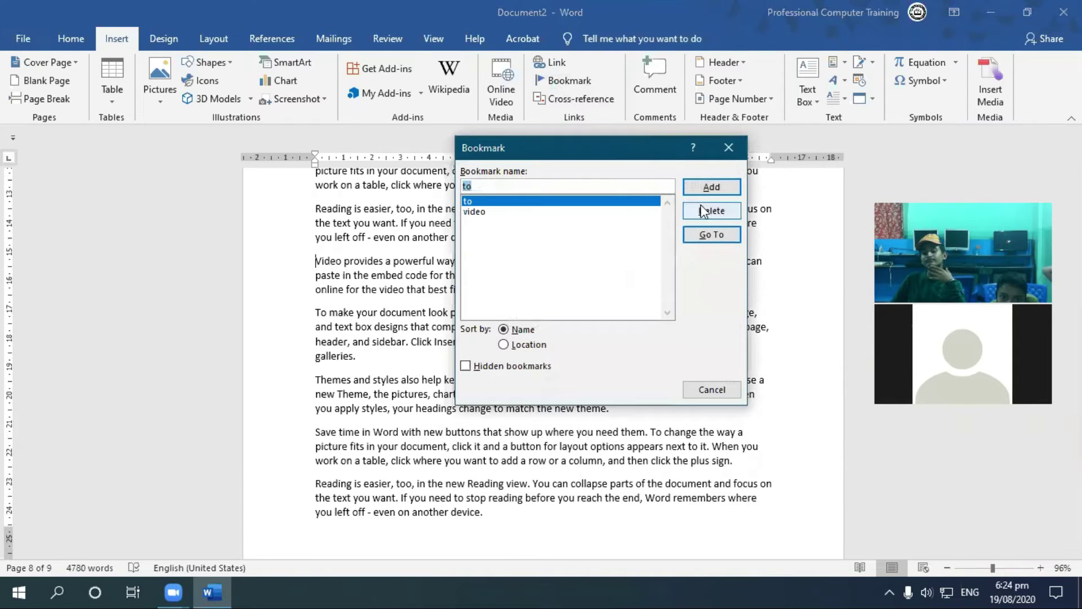
{"action": "left_click", "coordinate": [736, 235]}
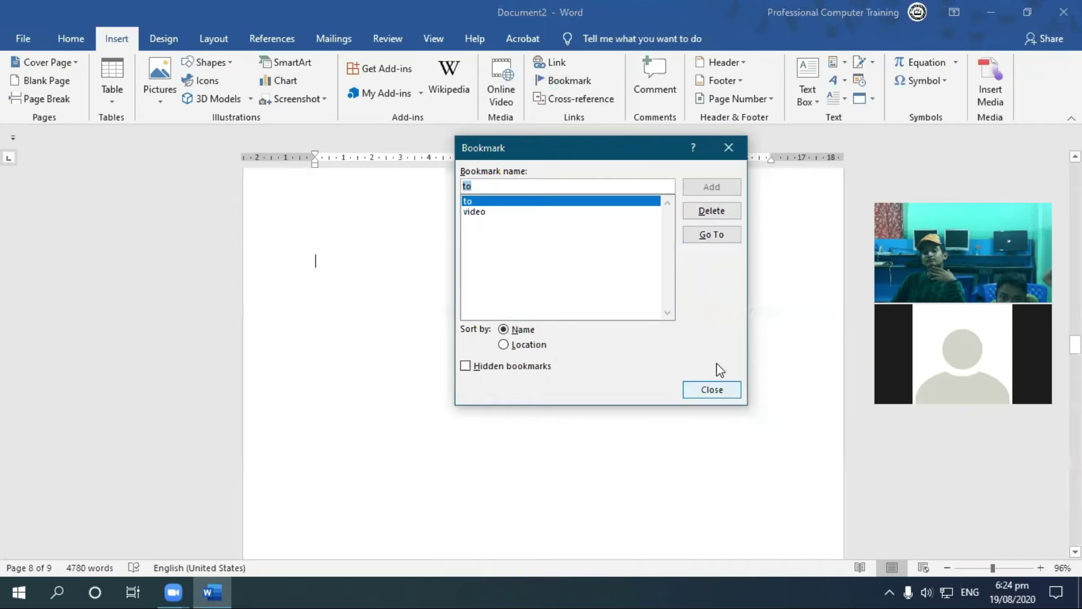
{"action": "left_click", "coordinate": [712, 390]}
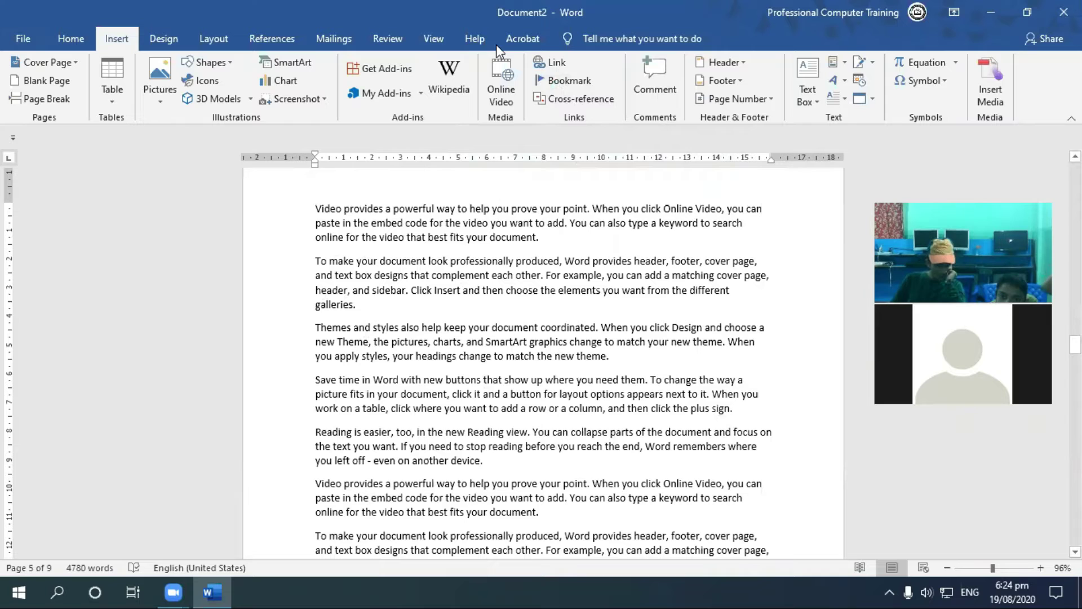
Delete both the "video" and "to" bookmarks from the document and close the Bookmark dialog
{"action": "left_click", "coordinate": [566, 81]}
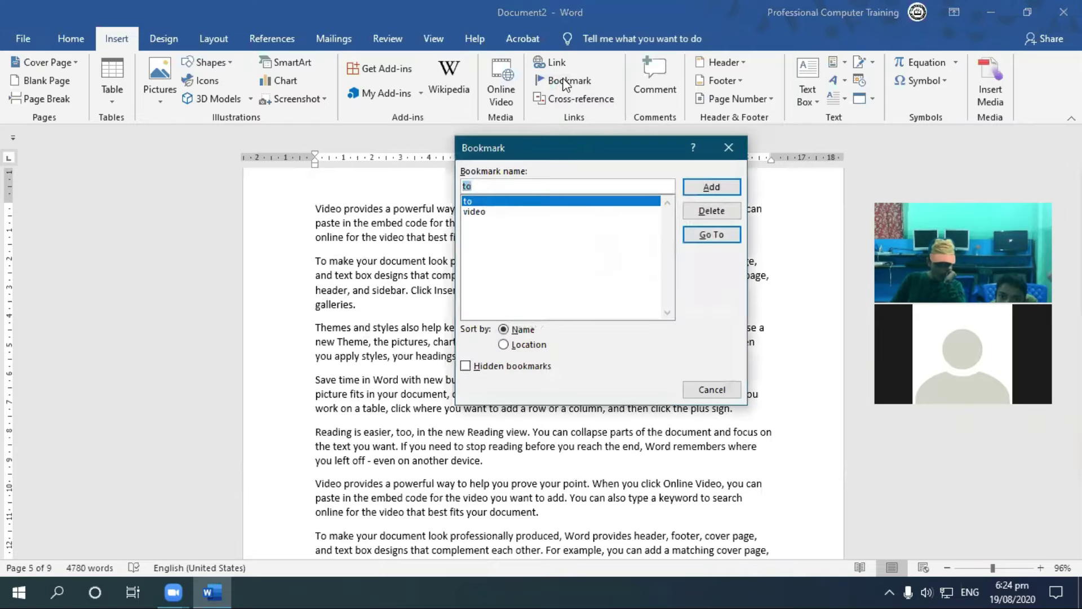
{"action": "left_click", "coordinate": [484, 211]}
{"action": "left_click", "coordinate": [711, 209]}
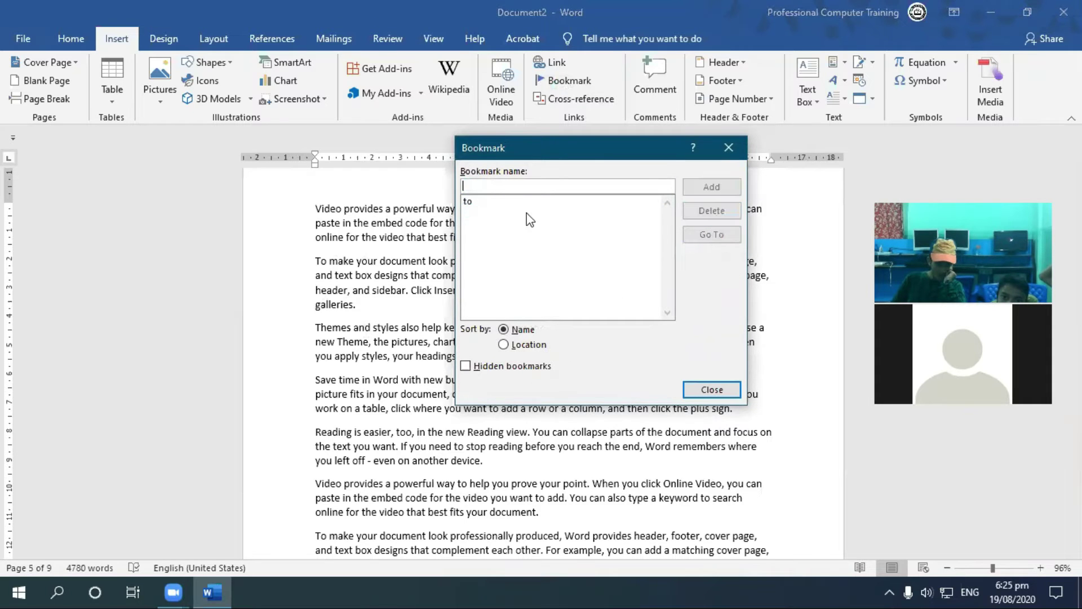
{"action": "left_click", "coordinate": [507, 202]}
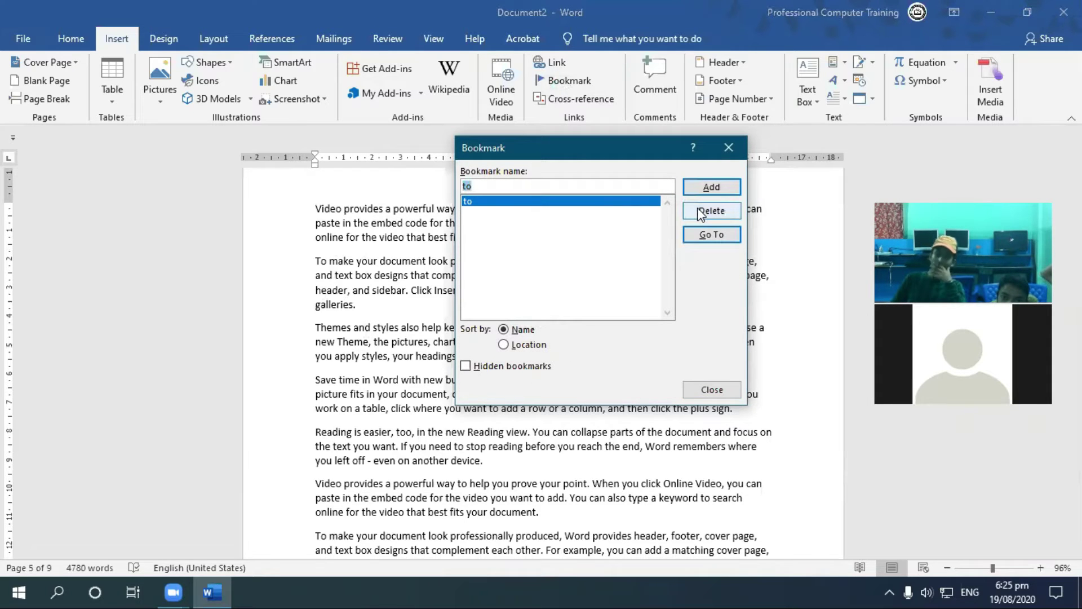
{"action": "left_click", "coordinate": [701, 216]}
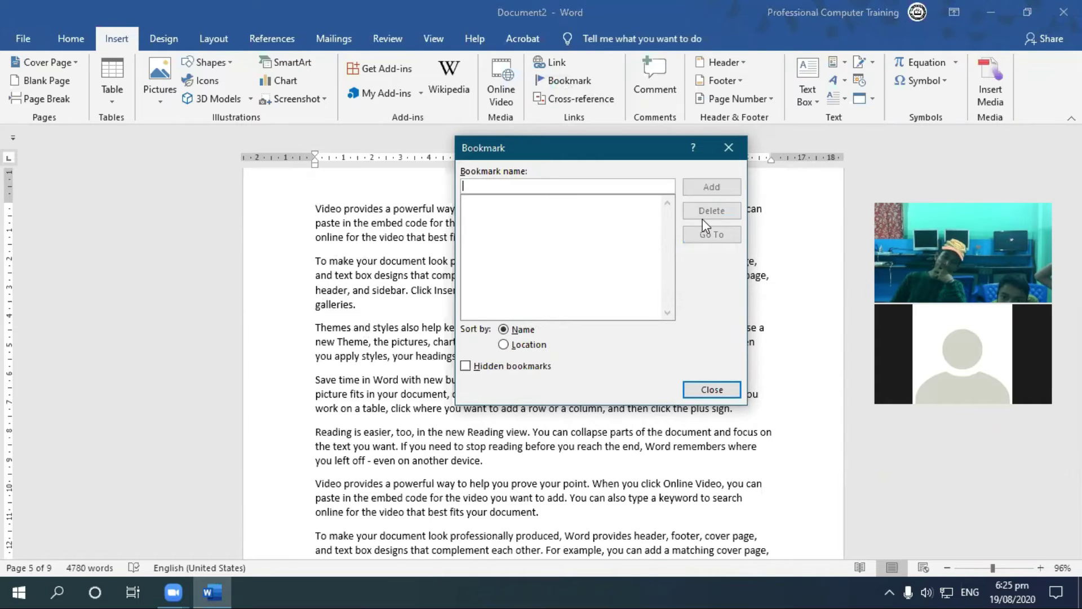
{"action": "left_click", "coordinate": [717, 388]}
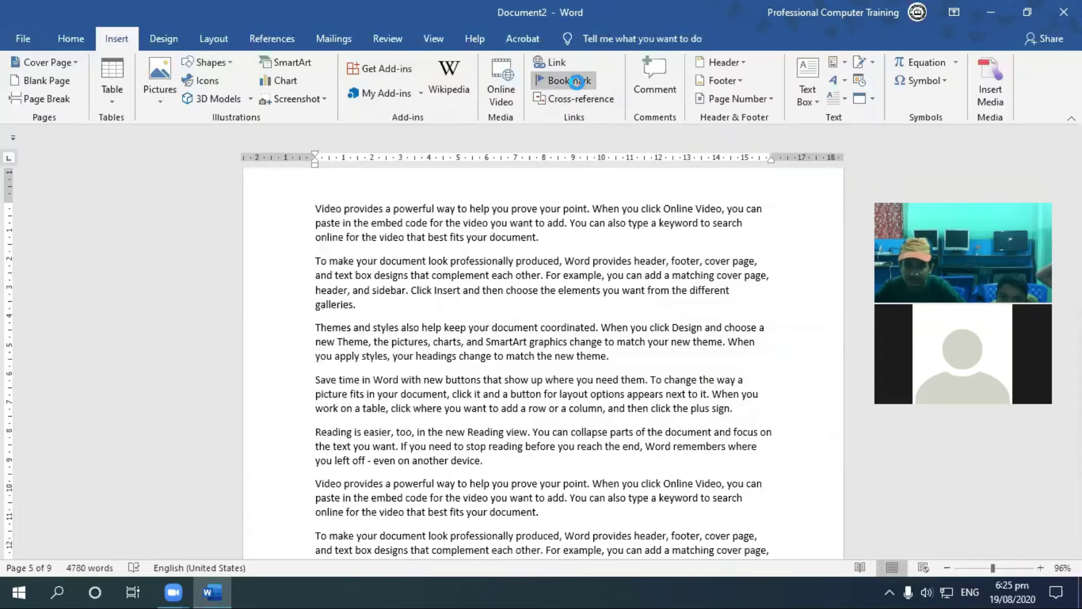
Try sorting the bookmark list by Location, restore sorting by Name, and close the Bookmark dialog
{"action": "left_click", "coordinate": [561, 80]}
{"action": "left_click", "coordinate": [523, 345]}
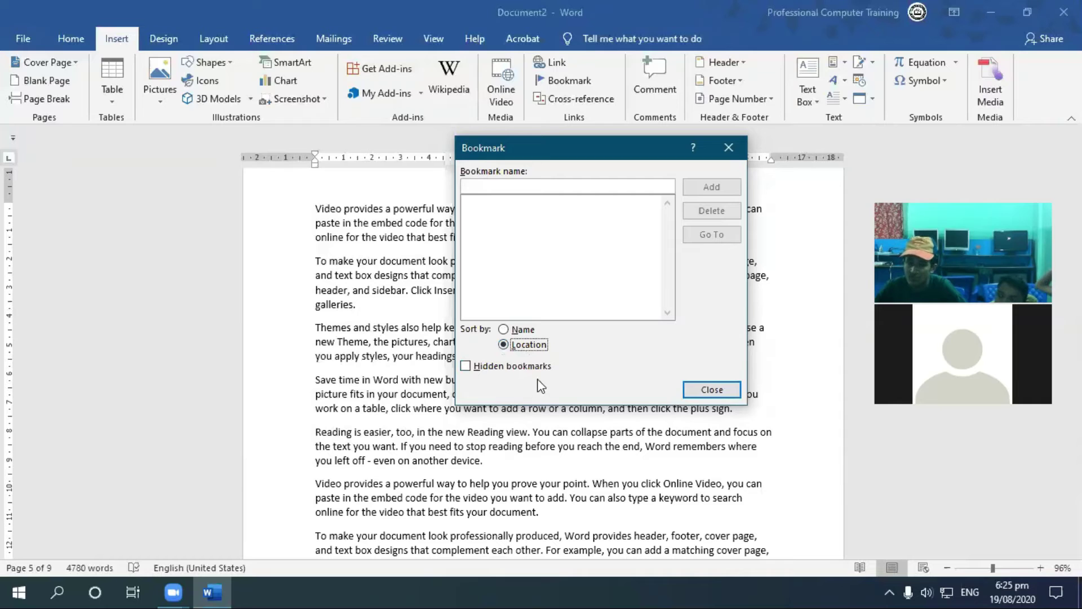
{"action": "left_click", "coordinate": [523, 330]}
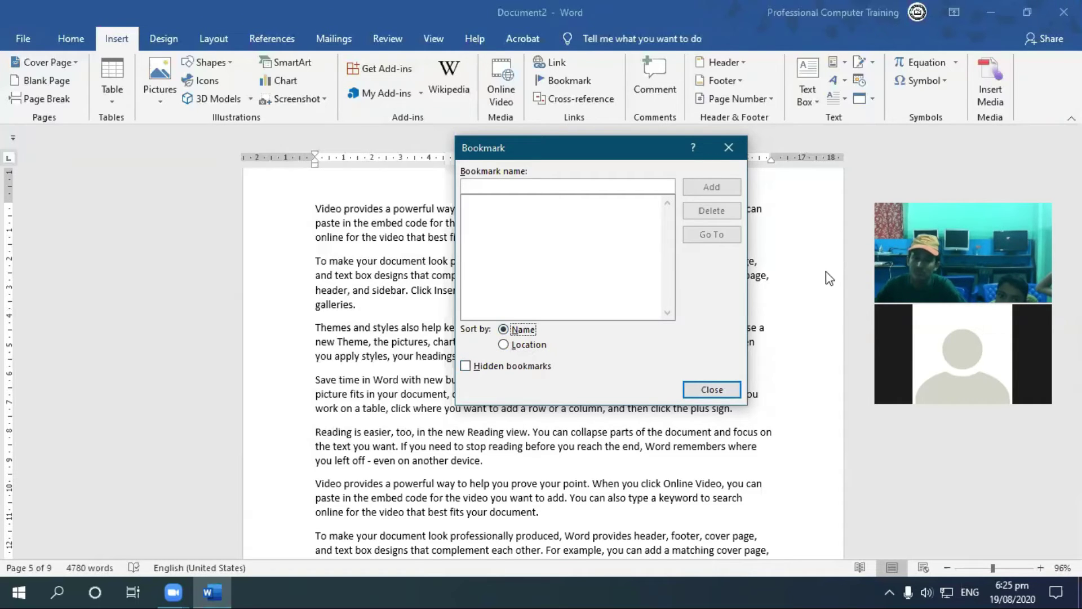
{"action": "left_click", "coordinate": [733, 390]}
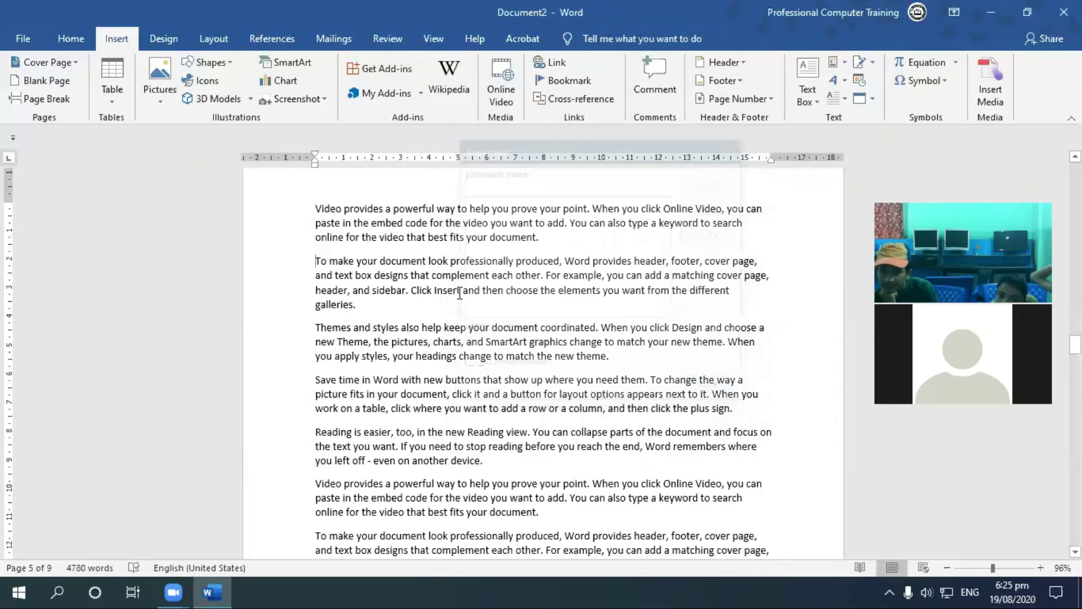
{"action": "scroll", "coordinate": [565, 250], "scroll_direction": "up", "scroll_amount": 2}
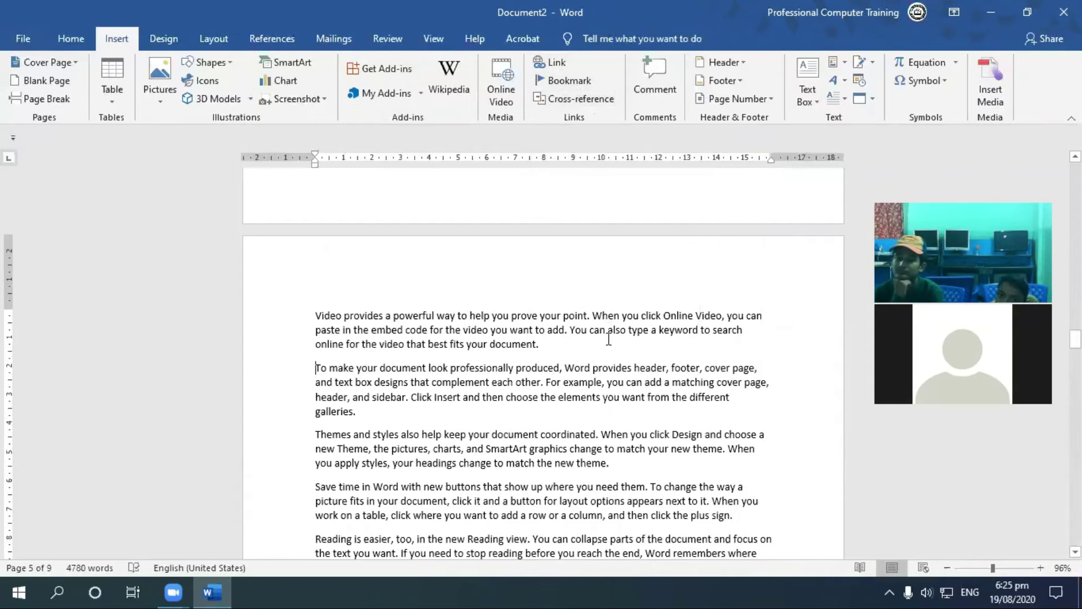
{"action": "scroll", "coordinate": [685, 450], "scroll_direction": "up", "scroll_amount": 3}
{"action": "scroll", "coordinate": [685, 449], "scroll_direction": "up", "scroll_amount": 10}
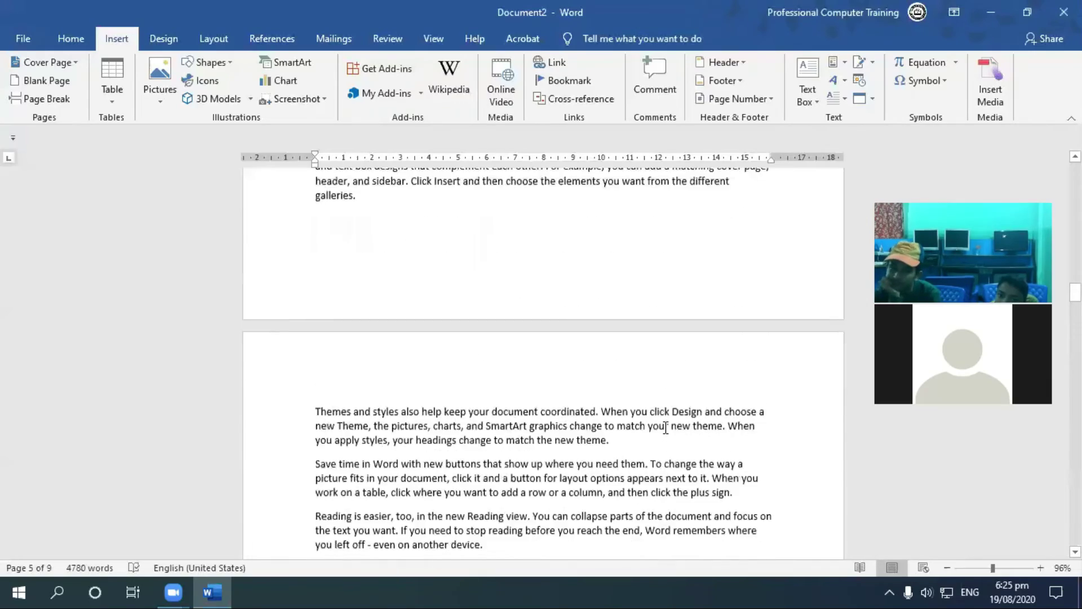
{"action": "scroll", "coordinate": [670, 430], "scroll_direction": "up", "scroll_amount": 6}
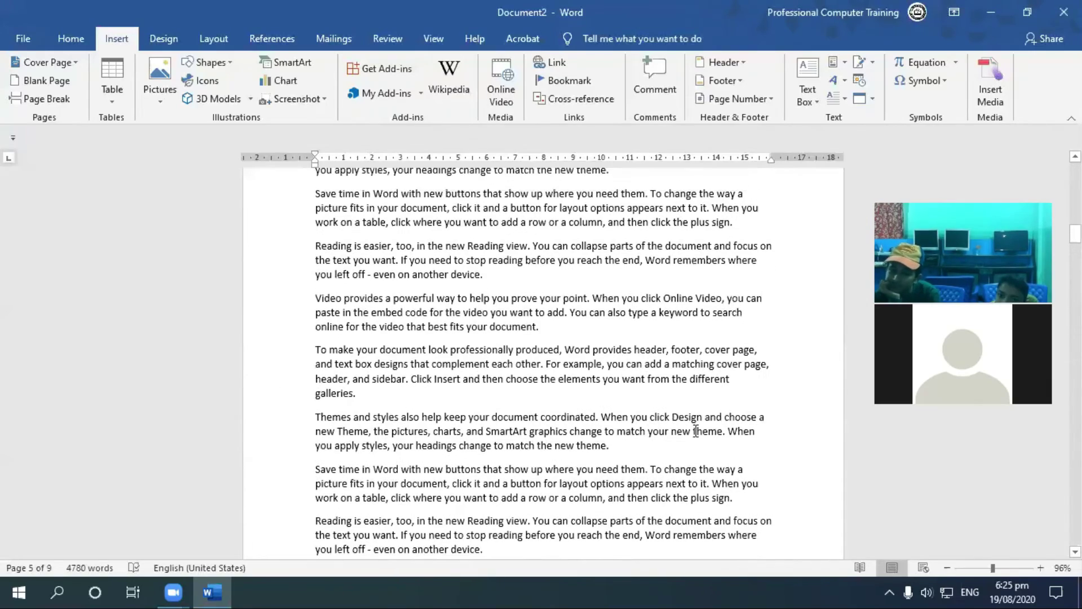
Switch to Google Chrome, search for "news paper" and browse the image results
{"action": "left_click", "coordinate": [213, 592]}
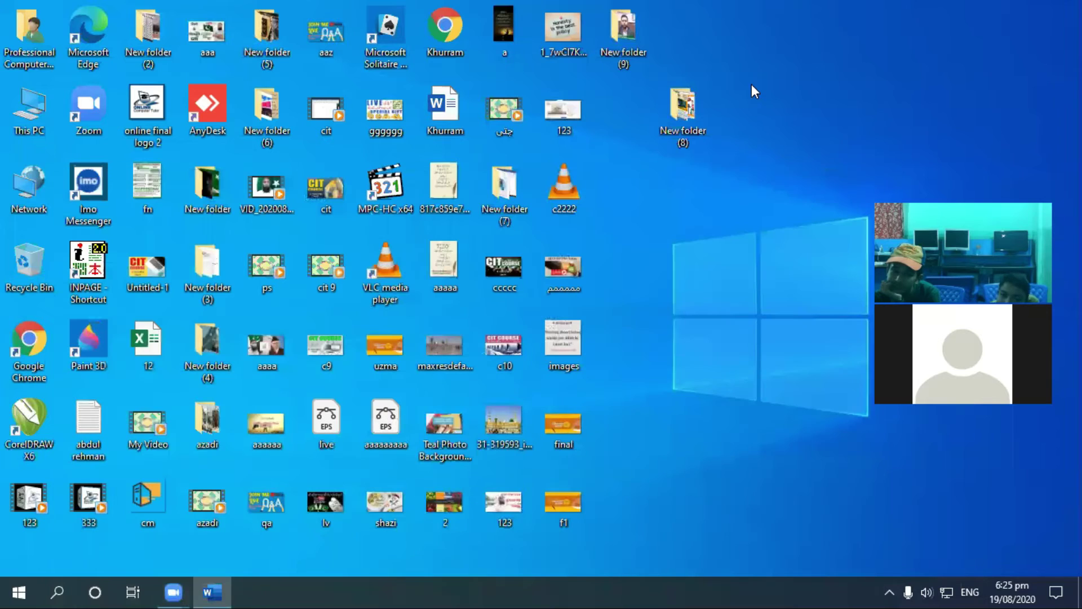
{"action": "double_click", "coordinate": [29, 347]}
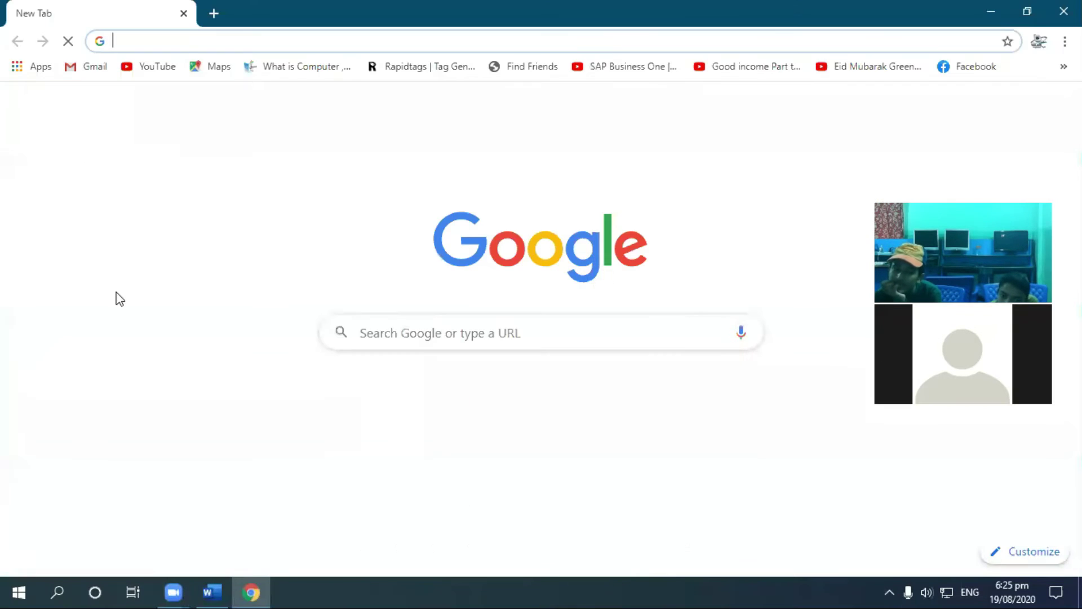
{"action": "type", "text": "n"}
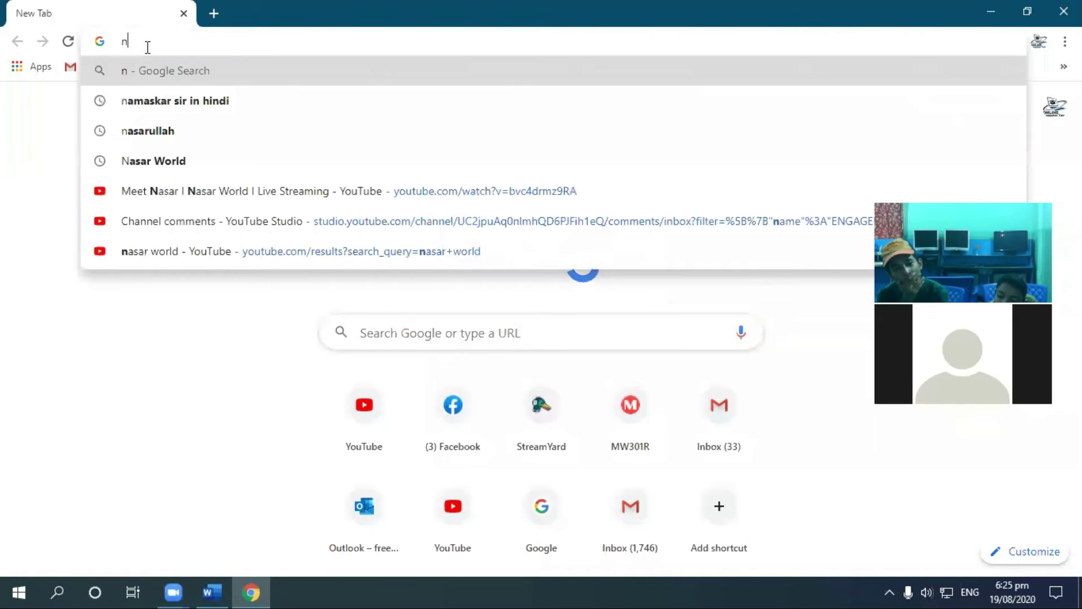
{"action": "type", "text": "ews pap"}
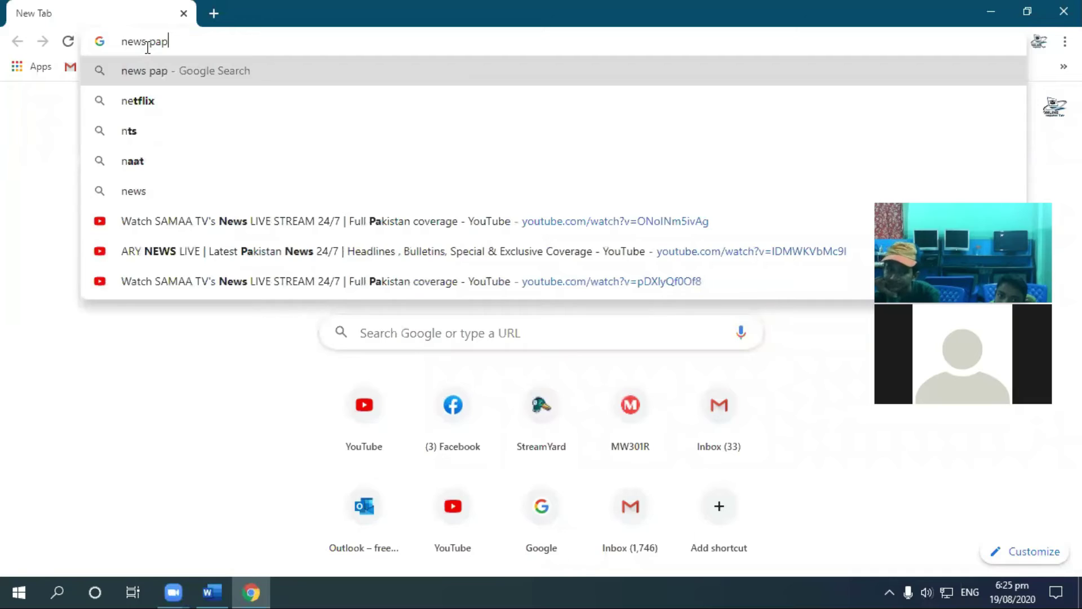
{"action": "type", "text": "er"}
{"action": "key", "text": "Return"}
{"action": "left_click", "coordinate": [265, 160]}
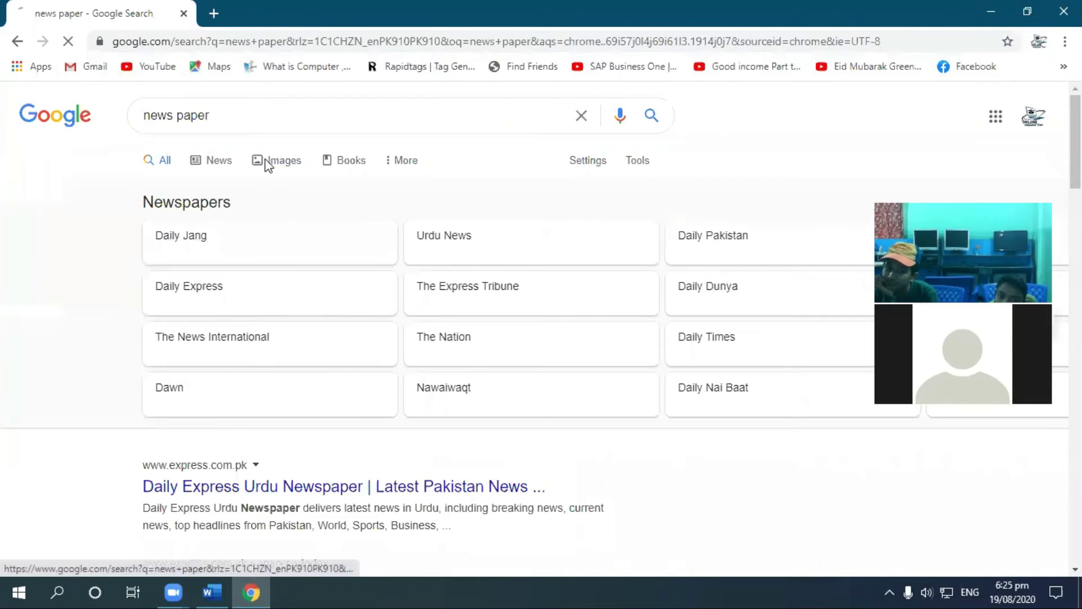
{"action": "scroll", "coordinate": [574, 254], "scroll_direction": "down", "scroll_amount": 8}
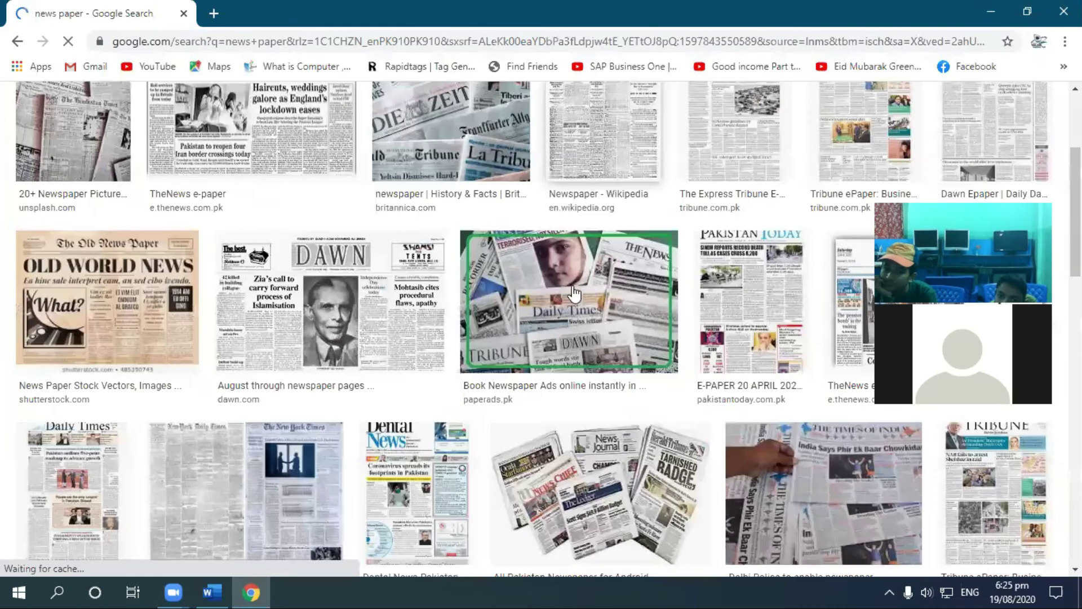
{"action": "scroll", "coordinate": [574, 254], "scroll_direction": "up", "scroll_amount": 8}
Refine the Google image search to "jang news paper"
{"action": "left_click", "coordinate": [162, 116]}
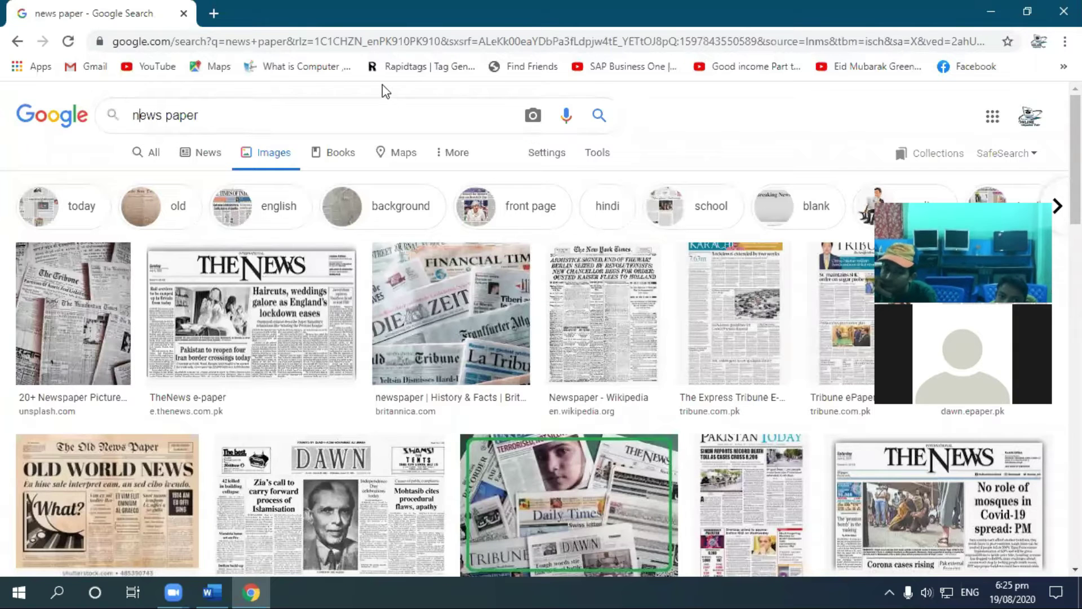
{"action": "type", "text": "jang"}
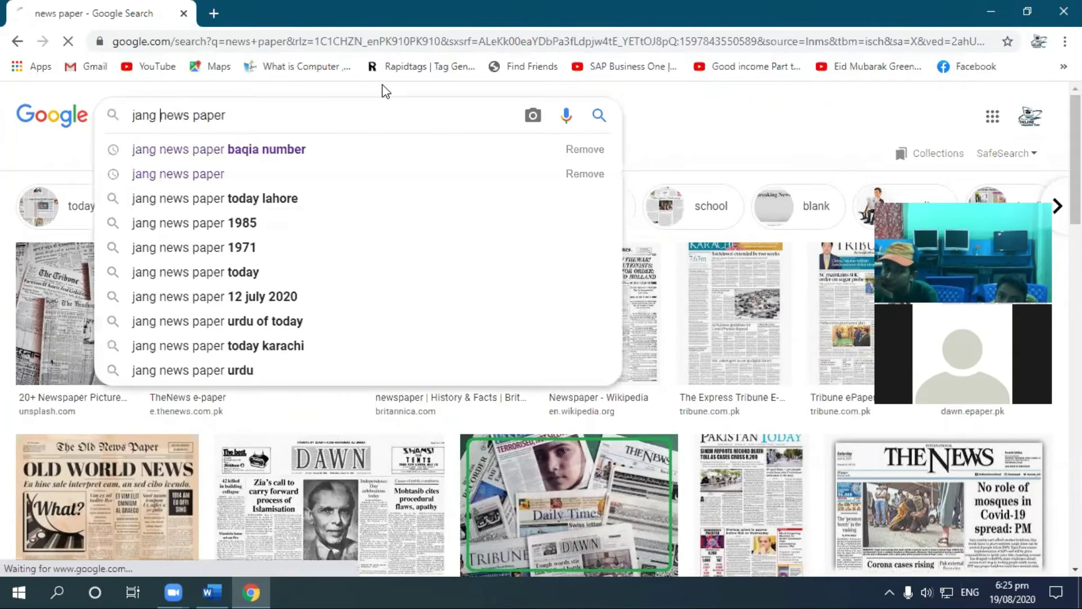
{"action": "key", "text": "Return"}
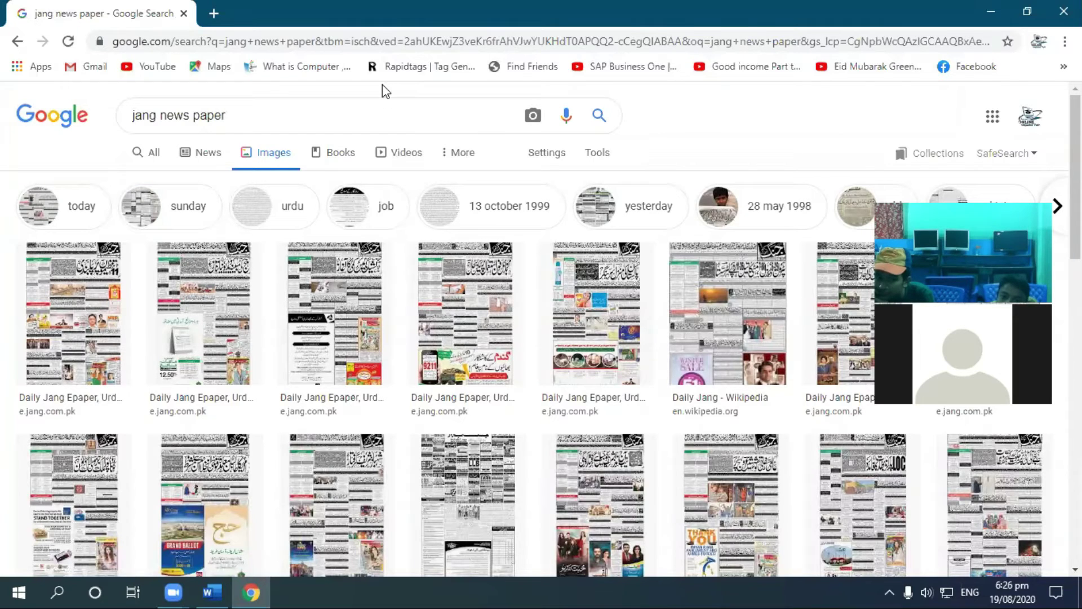
Preview two of the Daily Jang front-page images from the results and close the preview
{"action": "scroll", "coordinate": [383, 84], "scroll_direction": "down", "scroll_amount": 3}
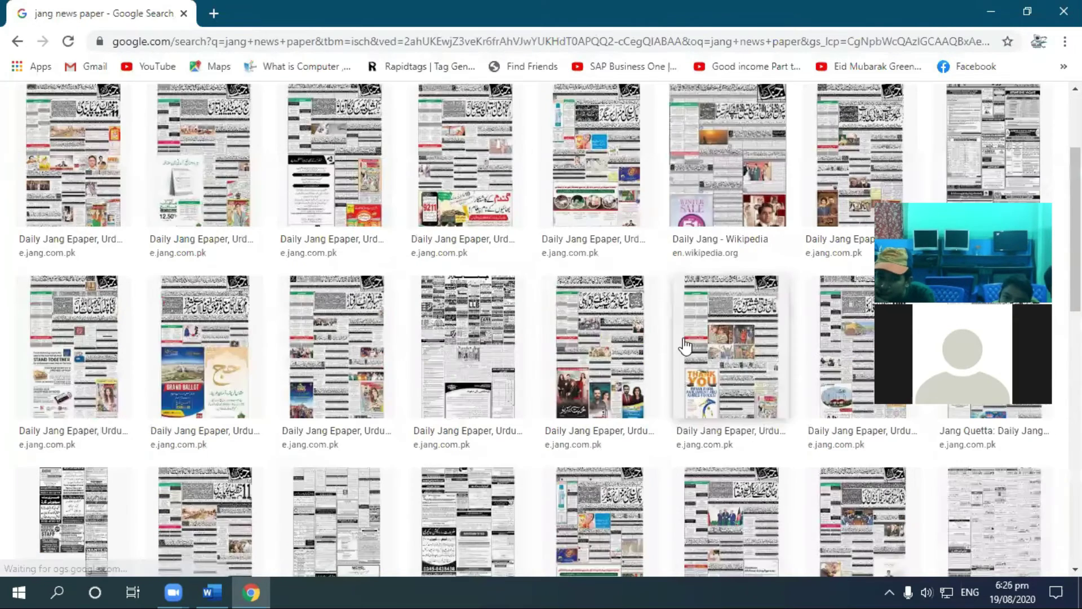
{"action": "left_click", "coordinate": [617, 323]}
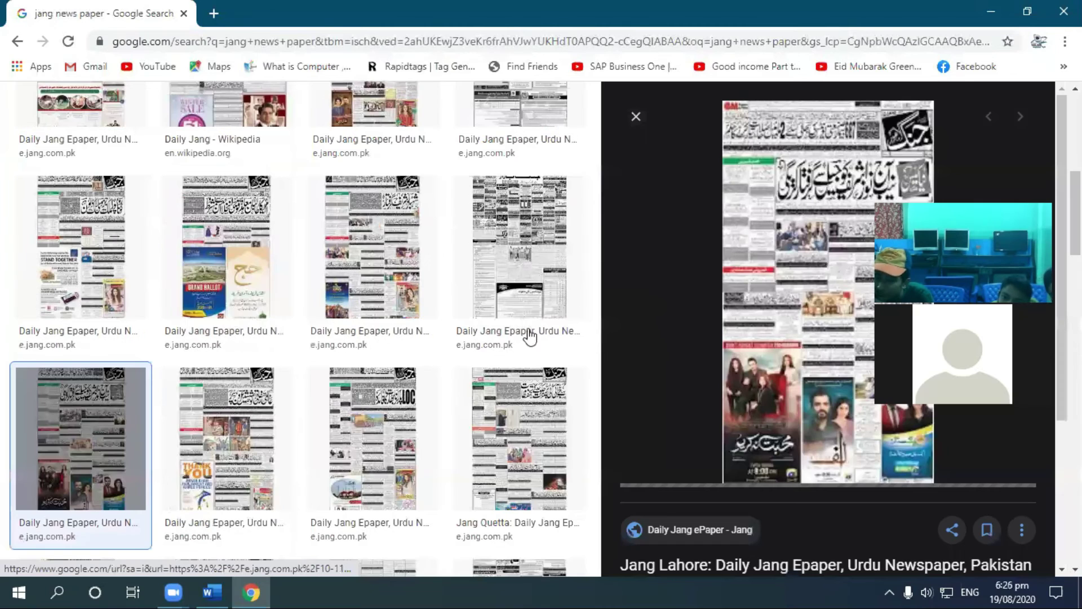
{"action": "scroll", "coordinate": [434, 415], "scroll_direction": "down", "scroll_amount": 3}
{"action": "left_click", "coordinate": [376, 200]}
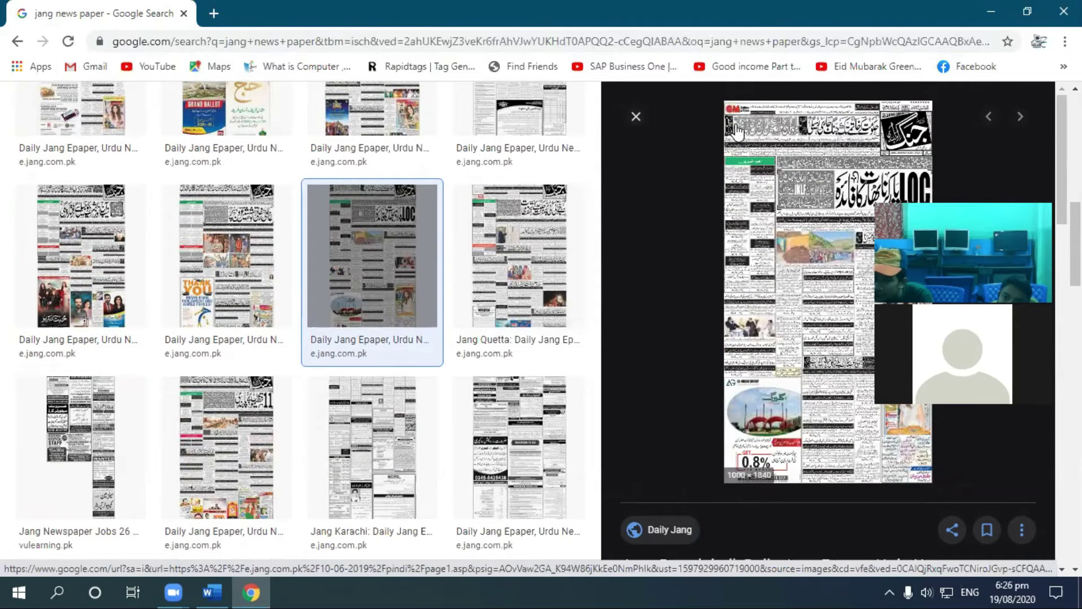
{"action": "left_click", "coordinate": [636, 116]}
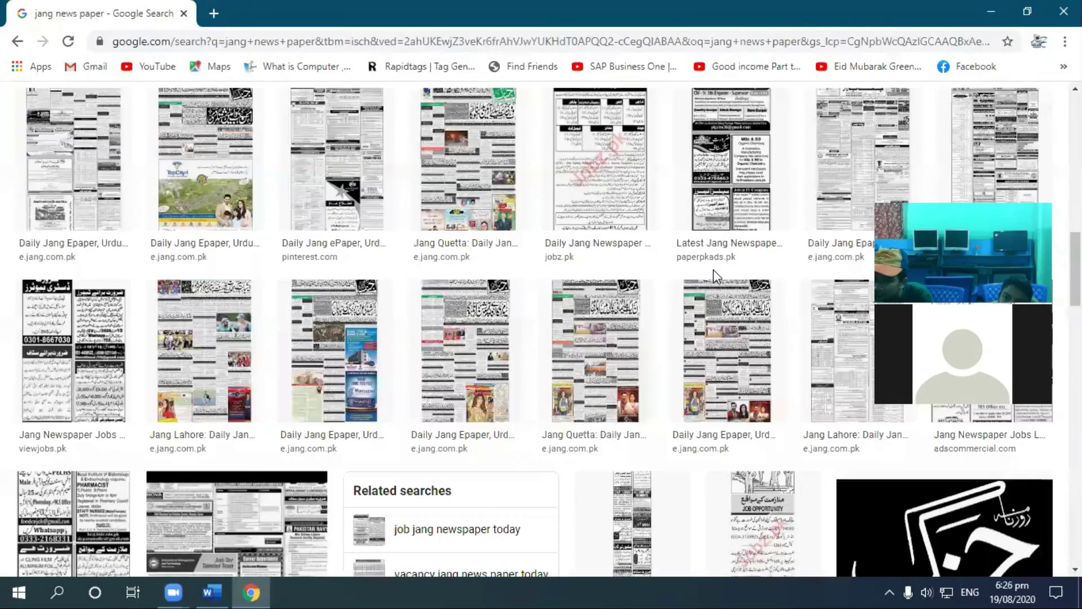
Leave the image results, search the web for "jang epaper" and open the Jang Karachi edition
{"action": "scroll", "coordinate": [714, 278], "scroll_direction": "down", "scroll_amount": 7}
{"action": "scroll", "coordinate": [677, 327], "scroll_direction": "down", "scroll_amount": 5}
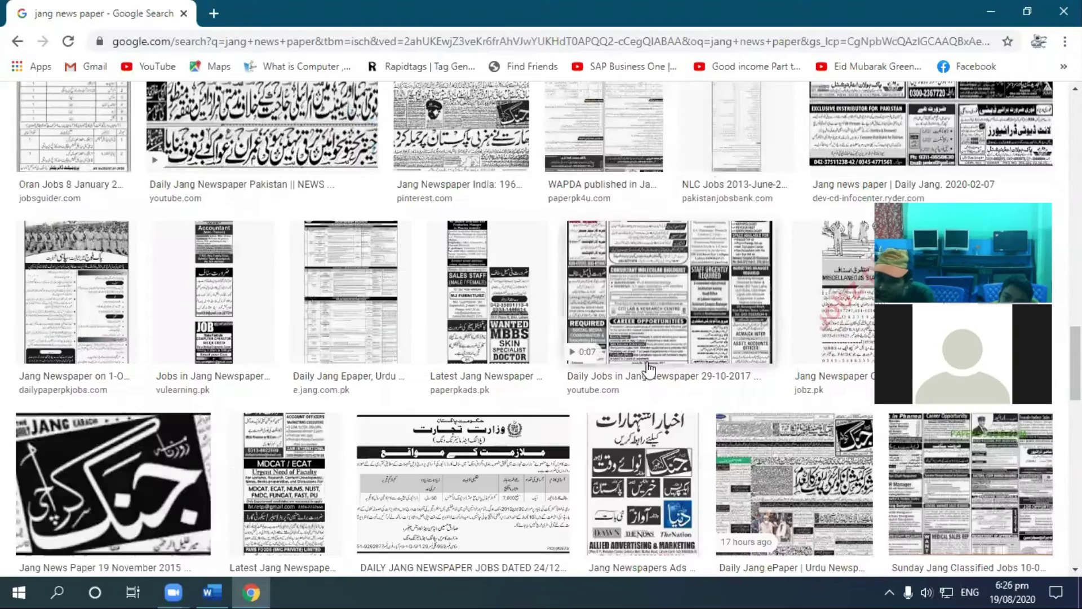
{"action": "scroll", "coordinate": [647, 367], "scroll_direction": "down", "scroll_amount": 5}
{"action": "scroll", "coordinate": [676, 362], "scroll_direction": "down", "scroll_amount": 5}
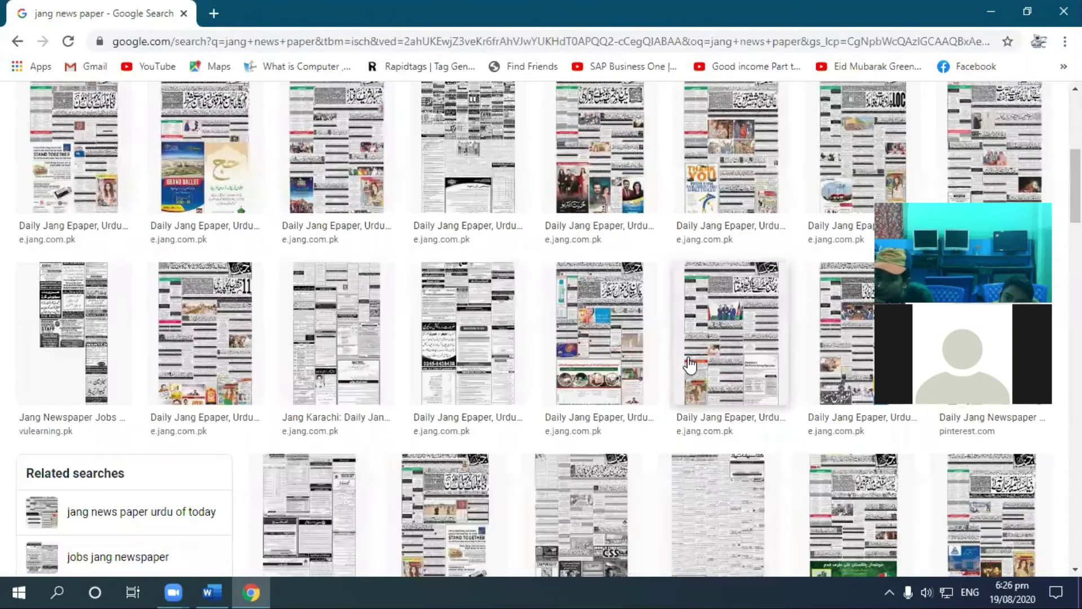
{"action": "scroll", "coordinate": [691, 365], "scroll_direction": "up", "scroll_amount": 15}
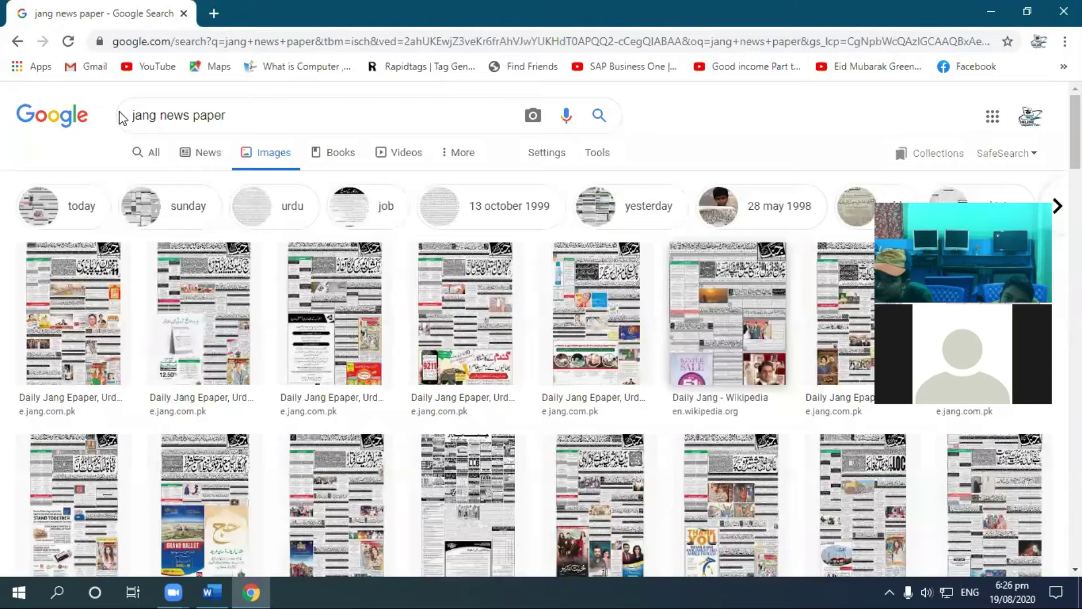
{"action": "left_click", "coordinate": [146, 158]}
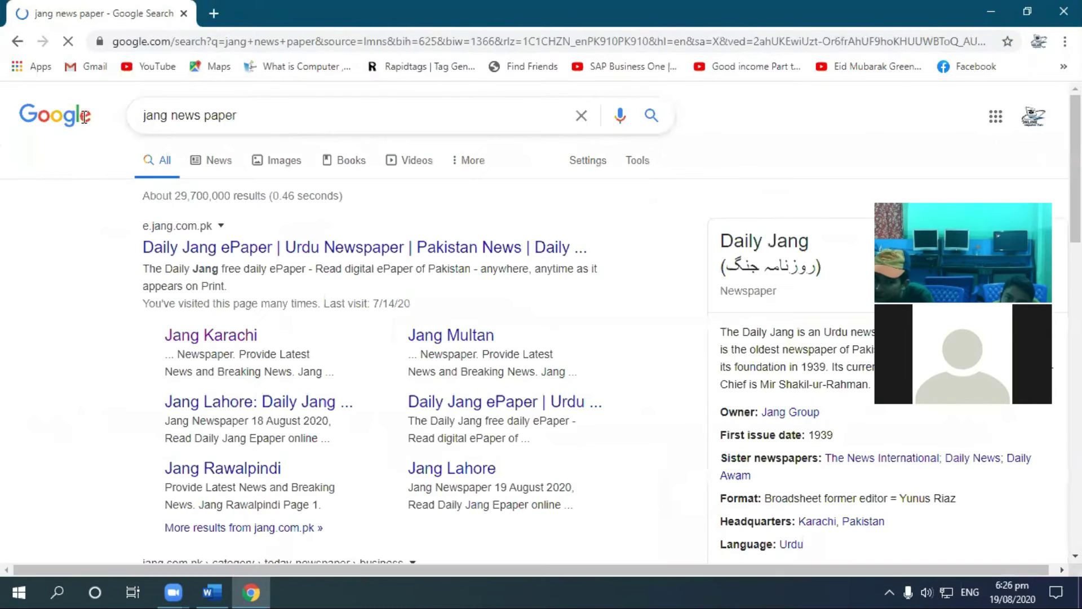
{"action": "type", "text": "ja"}
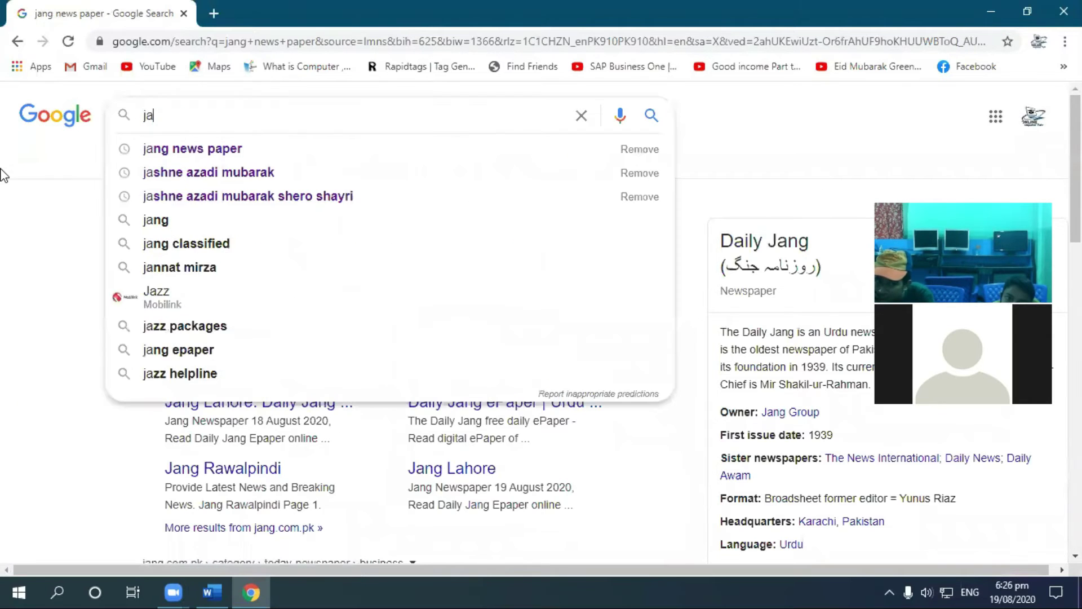
{"action": "type", "text": "ng epaper"}
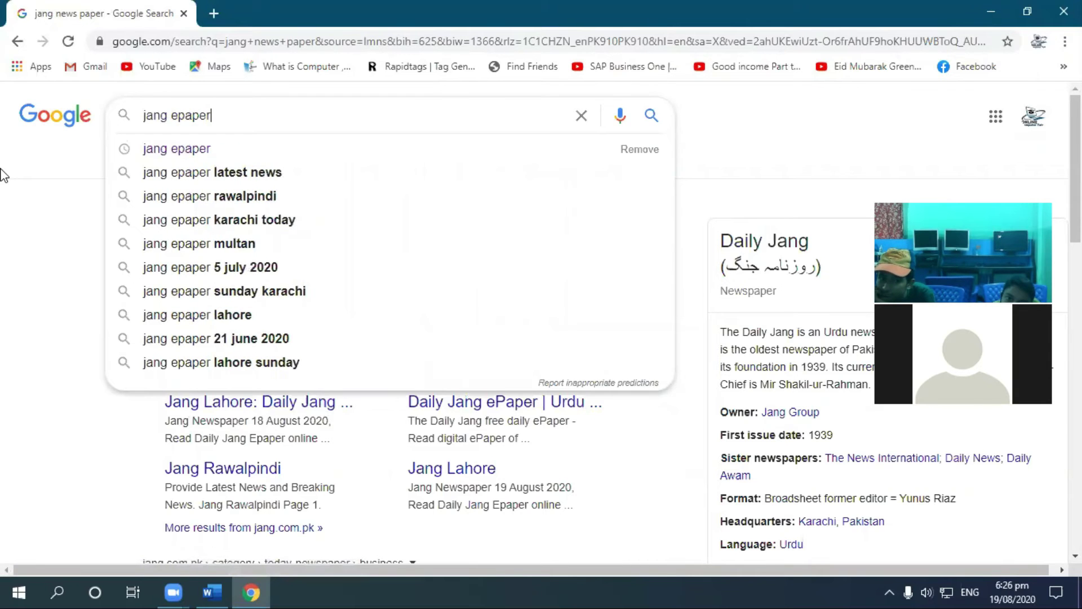
{"action": "key", "text": "Return"}
{"action": "left_click", "coordinate": [211, 335]}
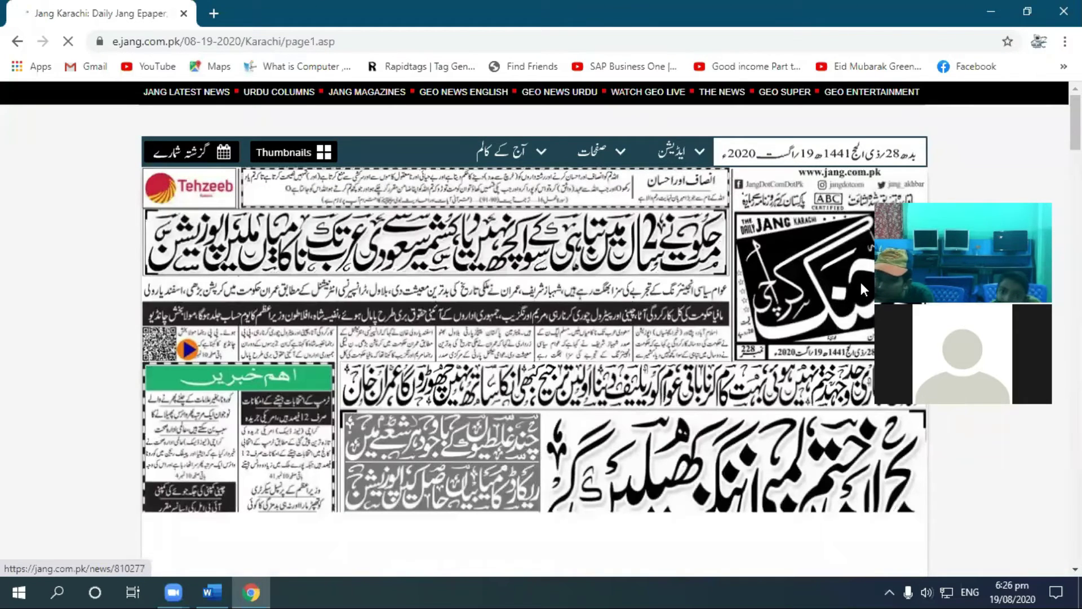
Look through the Jang Karachi front page for headlines and stories that are continued on another page
{"action": "scroll", "coordinate": [709, 374], "scroll_direction": "down", "scroll_amount": 5}
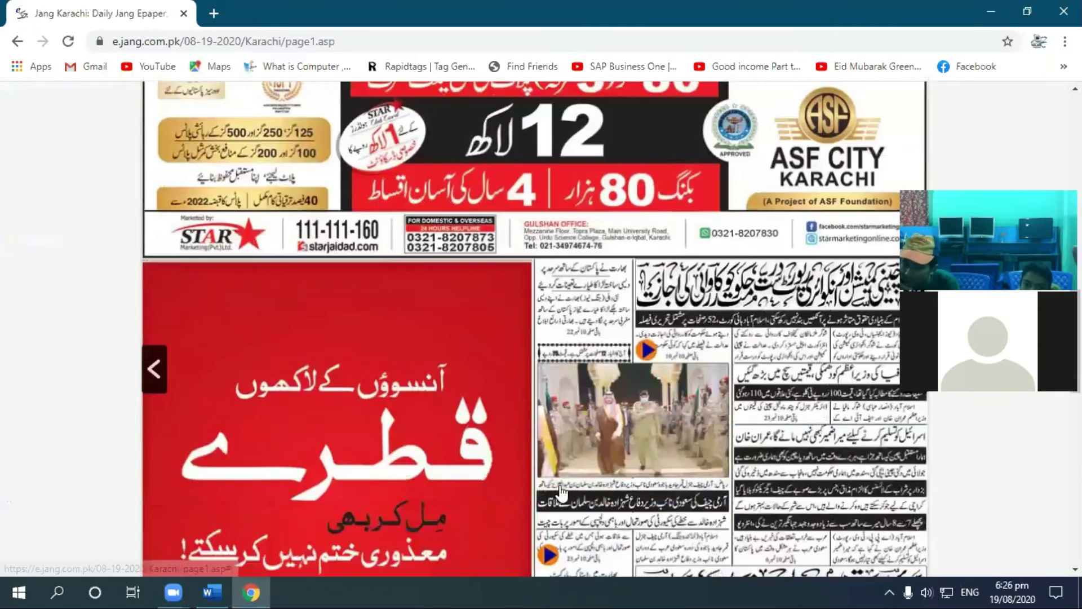
{"action": "scroll", "coordinate": [569, 431], "scroll_direction": "down", "scroll_amount": 6}
{"action": "scroll", "coordinate": [570, 432], "scroll_direction": "up", "scroll_amount": 10}
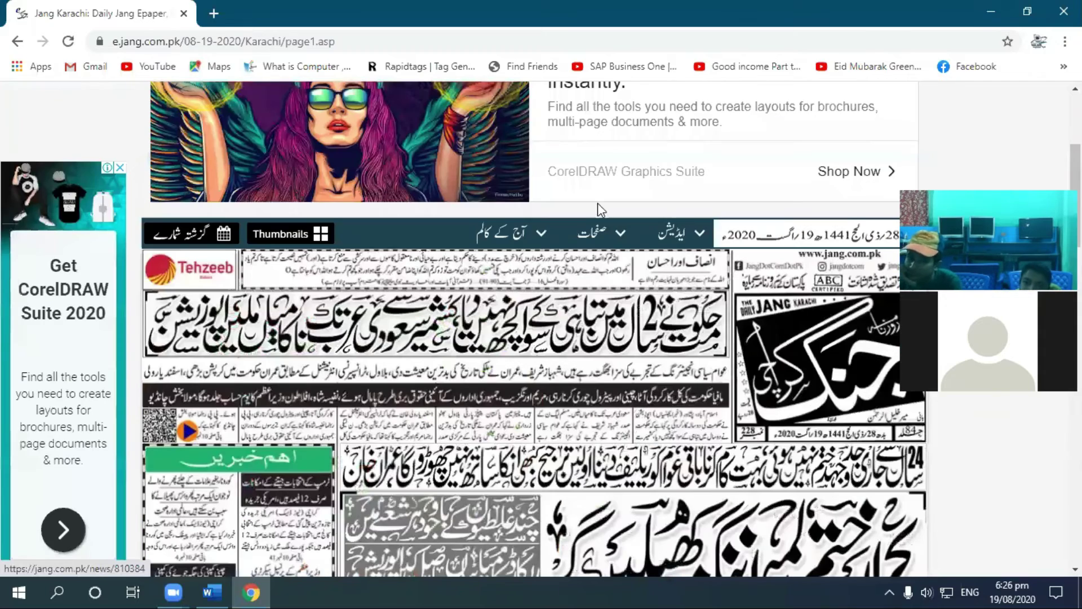
{"action": "scroll", "coordinate": [592, 367], "scroll_direction": "down", "scroll_amount": 3}
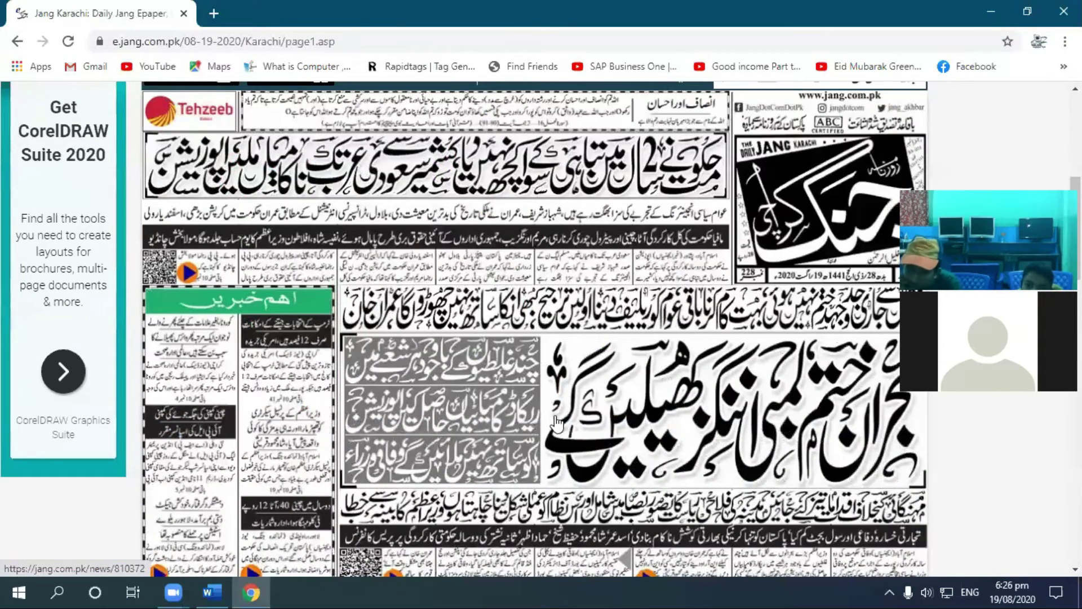
{"action": "scroll", "coordinate": [558, 423], "scroll_direction": "down", "scroll_amount": 3}
{"action": "scroll", "coordinate": [778, 310], "scroll_direction": "up", "scroll_amount": 3}
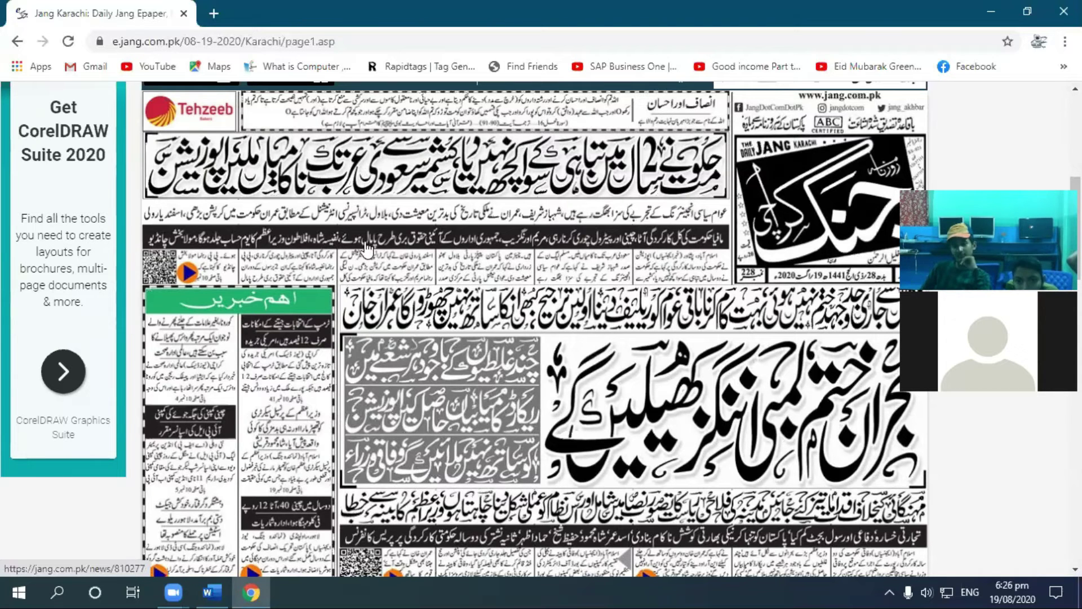
{"action": "scroll", "coordinate": [631, 394], "scroll_direction": "down", "scroll_amount": 7}
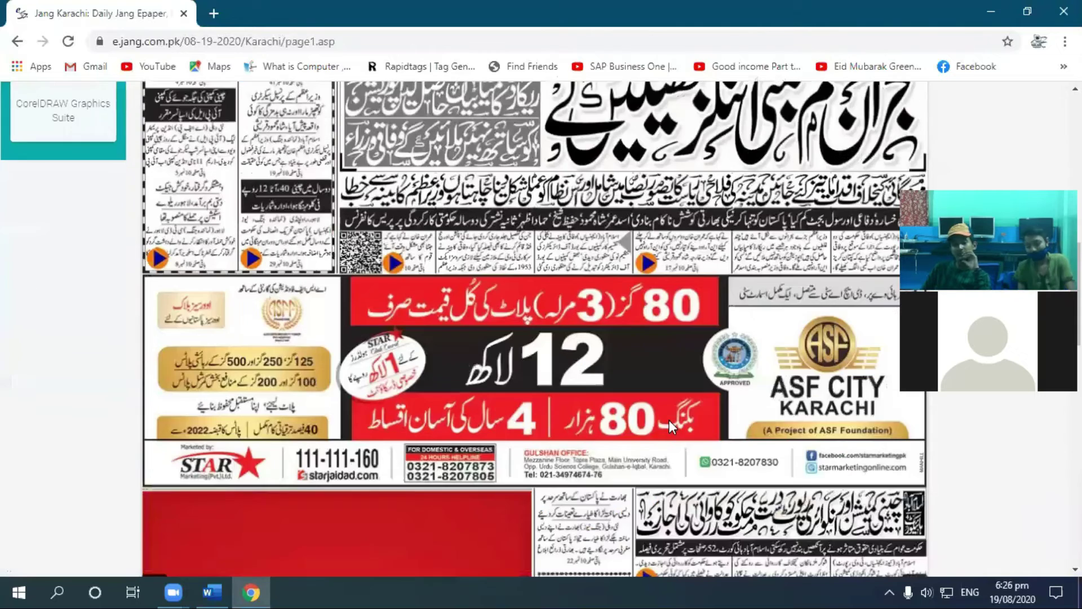
{"action": "scroll", "coordinate": [671, 429], "scroll_direction": "down", "scroll_amount": 3}
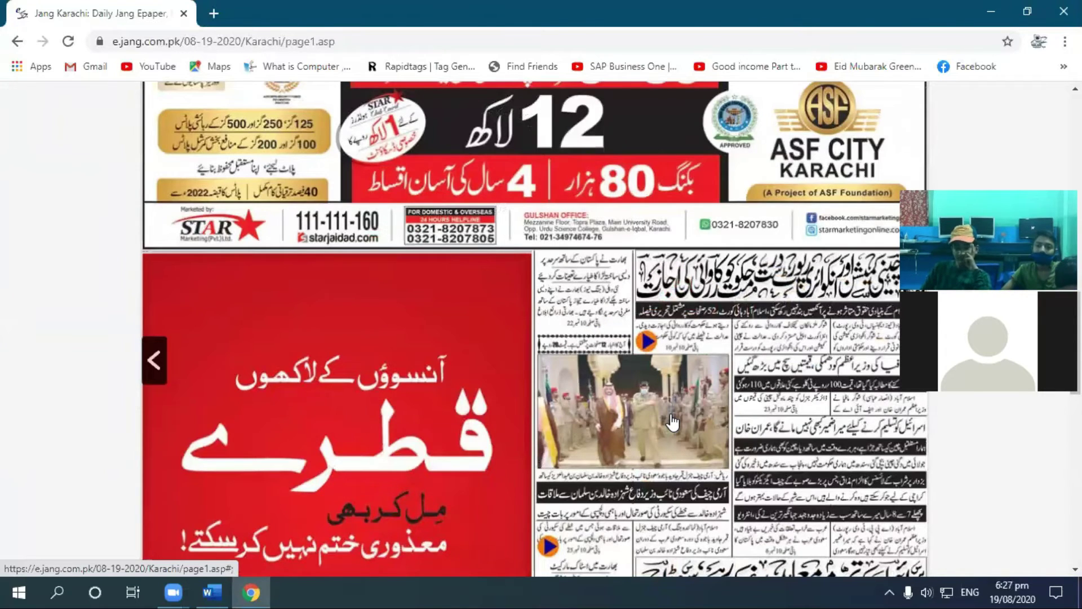
{"action": "scroll", "coordinate": [595, 326], "scroll_direction": "up", "scroll_amount": 1}
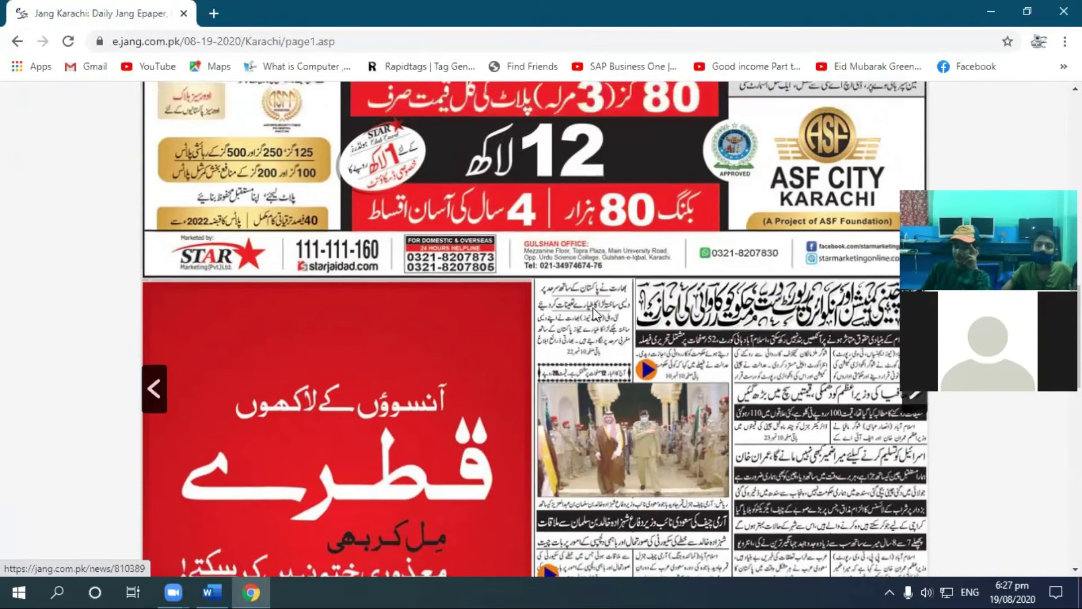
{"action": "scroll", "coordinate": [588, 332], "scroll_direction": "down", "scroll_amount": 1}
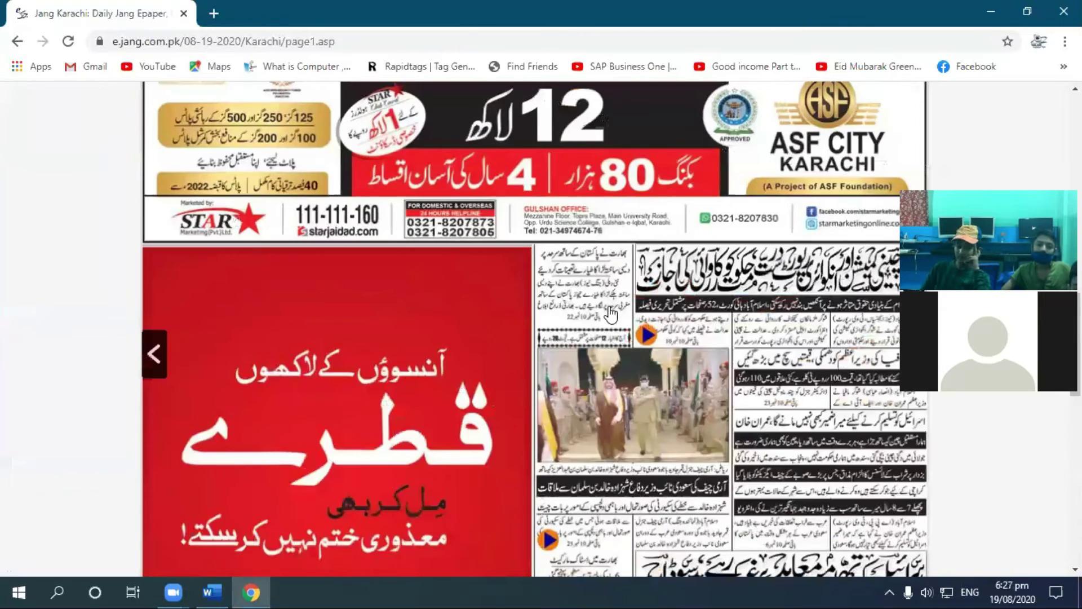
Enlarge the front page to 200% to examine the stories' continuation page and item references, and reset the zoom
{"action": "scroll", "coordinate": [609, 305], "scroll_direction": "up", "scroll_amount": 3}
{"action": "scroll", "coordinate": [598, 372], "scroll_direction": "up", "scroll_amount": 2}
{"action": "scroll", "coordinate": [592, 387], "scroll_direction": "up", "scroll_amount": 3}
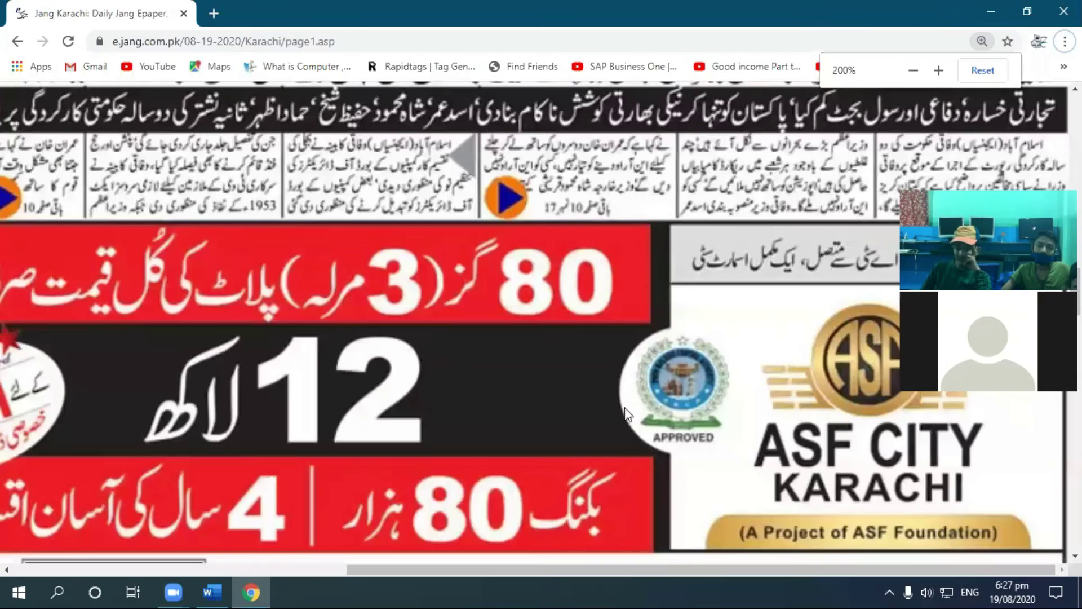
{"action": "scroll", "coordinate": [648, 445], "scroll_direction": "down", "scroll_amount": 6}
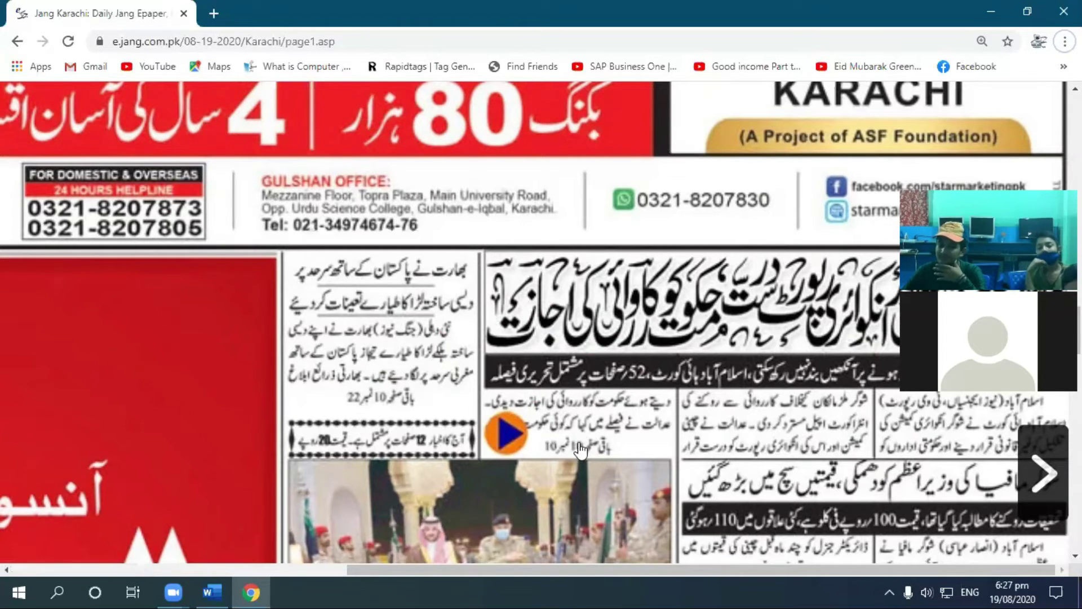
{"action": "scroll", "coordinate": [581, 449], "scroll_direction": "down", "scroll_amount": 8}
{"action": "scroll", "coordinate": [581, 450], "scroll_direction": "up", "scroll_amount": 8}
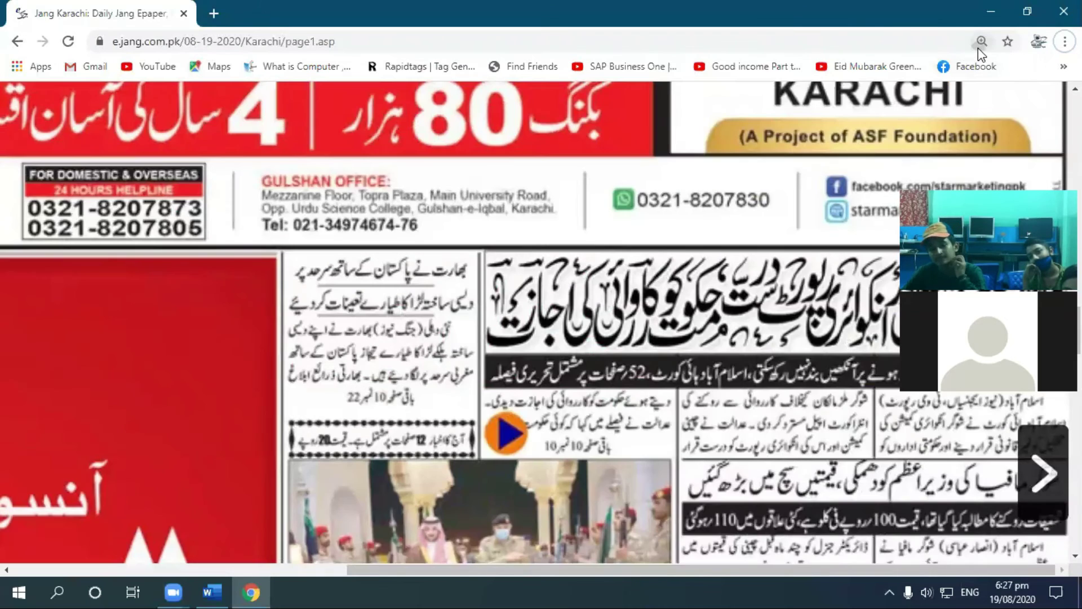
{"action": "left_click", "coordinate": [981, 42]}
{"action": "left_click", "coordinate": [983, 70]}
Browse the page thumbnails below the front page and open page 10 of the Karachi edition
{"action": "scroll", "coordinate": [675, 445], "scroll_direction": "down", "scroll_amount": 5}
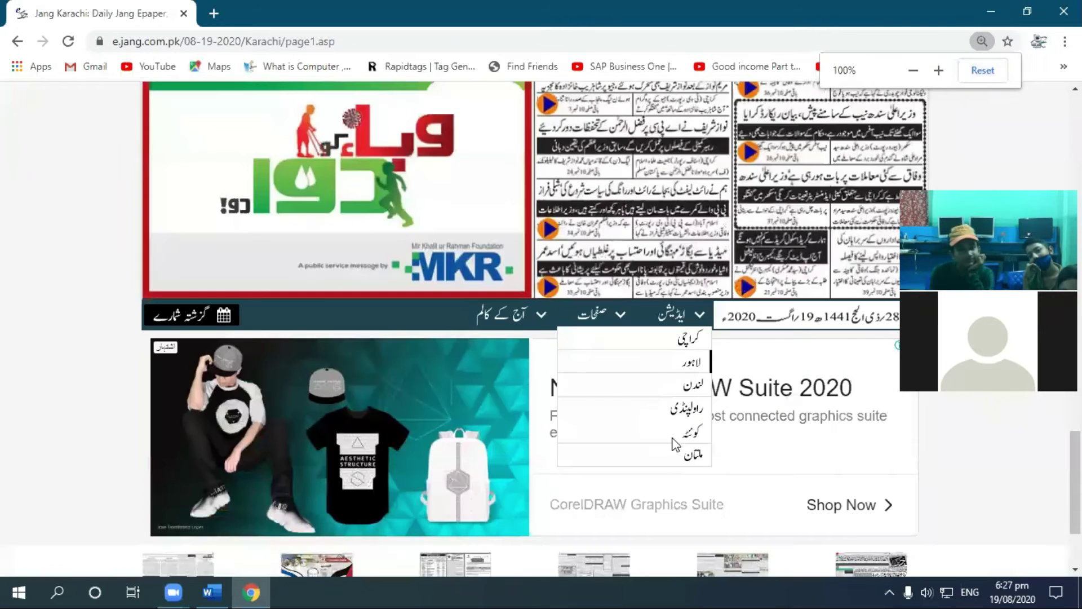
{"action": "scroll", "coordinate": [613, 503], "scroll_direction": "down", "scroll_amount": 3}
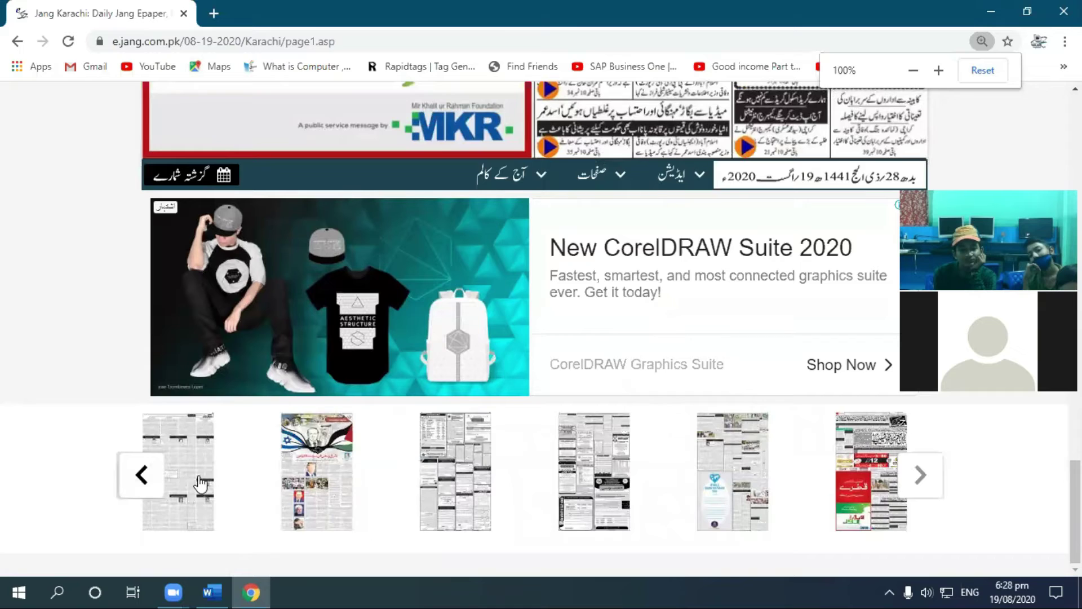
{"action": "left_click", "coordinate": [142, 475]}
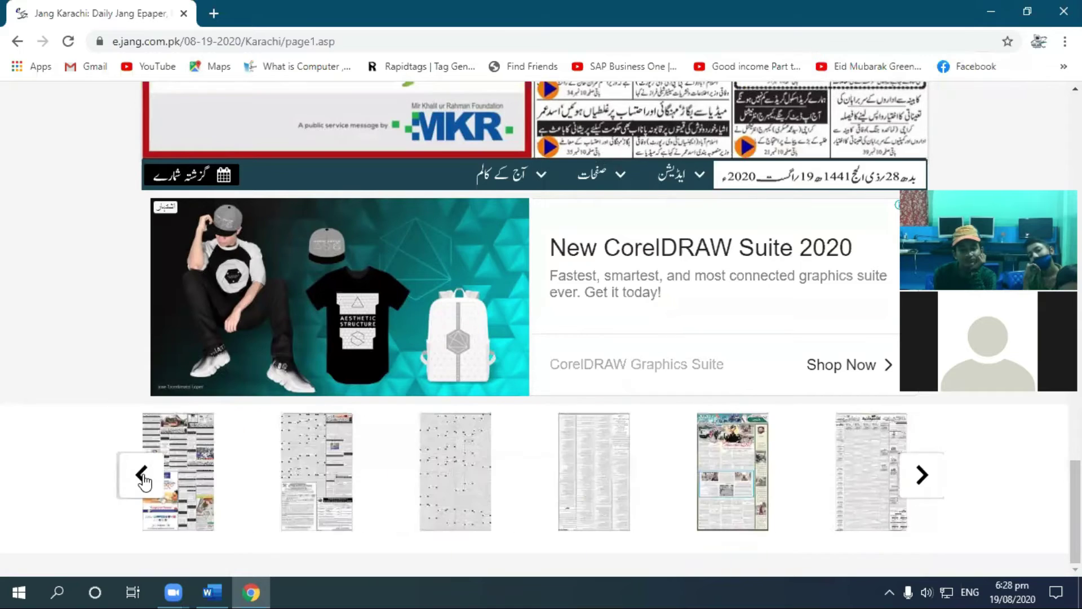
{"action": "left_click", "coordinate": [469, 474]}
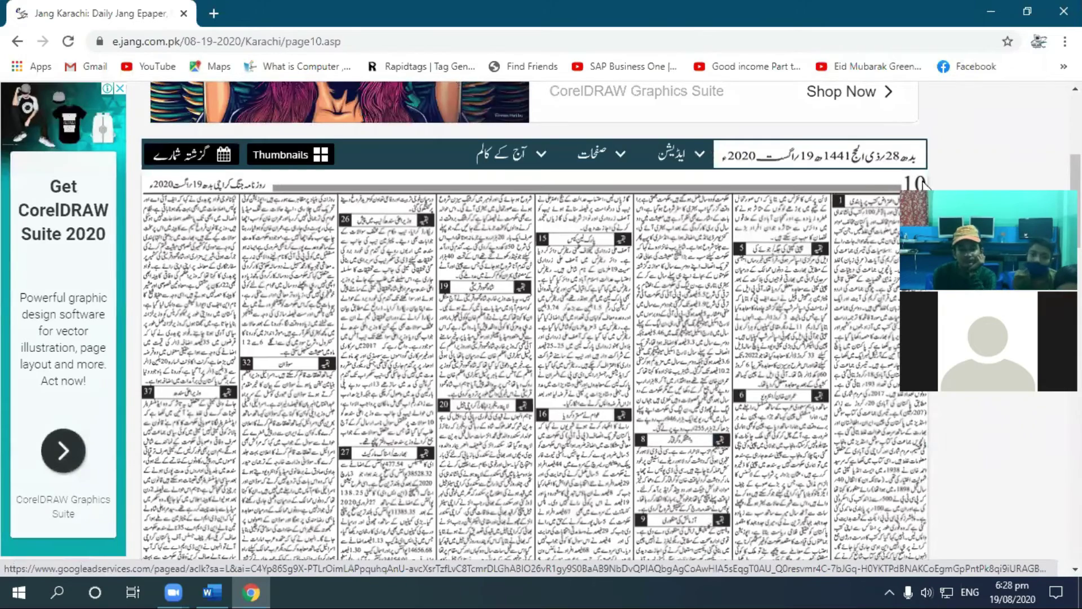
Enlarge page 10 and examine continuation item 22 of the front-page story
{"action": "scroll", "coordinate": [583, 463], "scroll_direction": "down", "scroll_amount": 1}
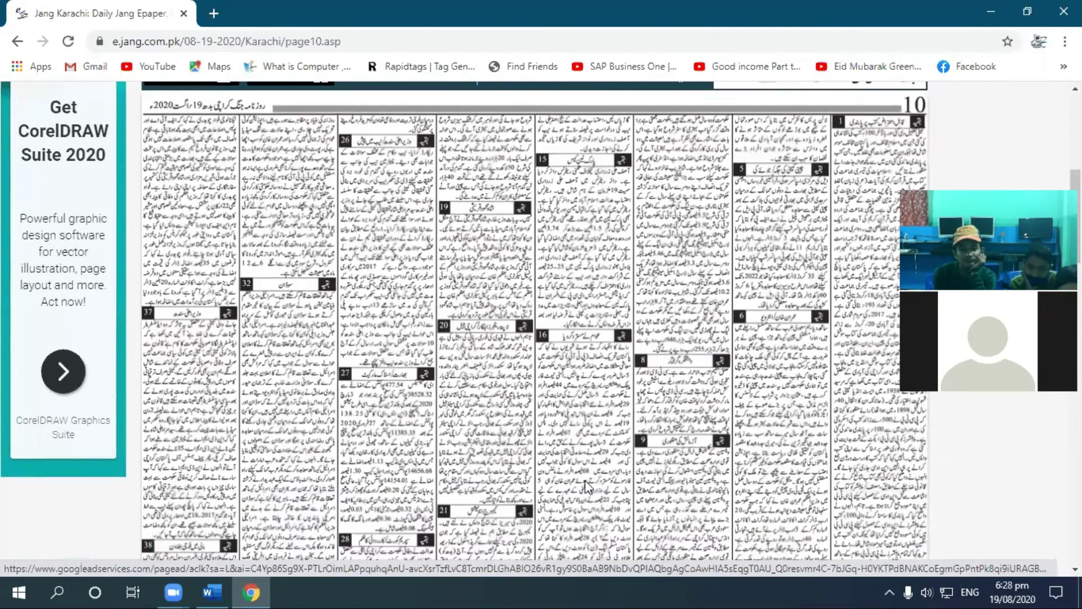
{"action": "scroll", "coordinate": [573, 448], "scroll_direction": "up", "scroll_amount": 2, "text": "ctrl"}
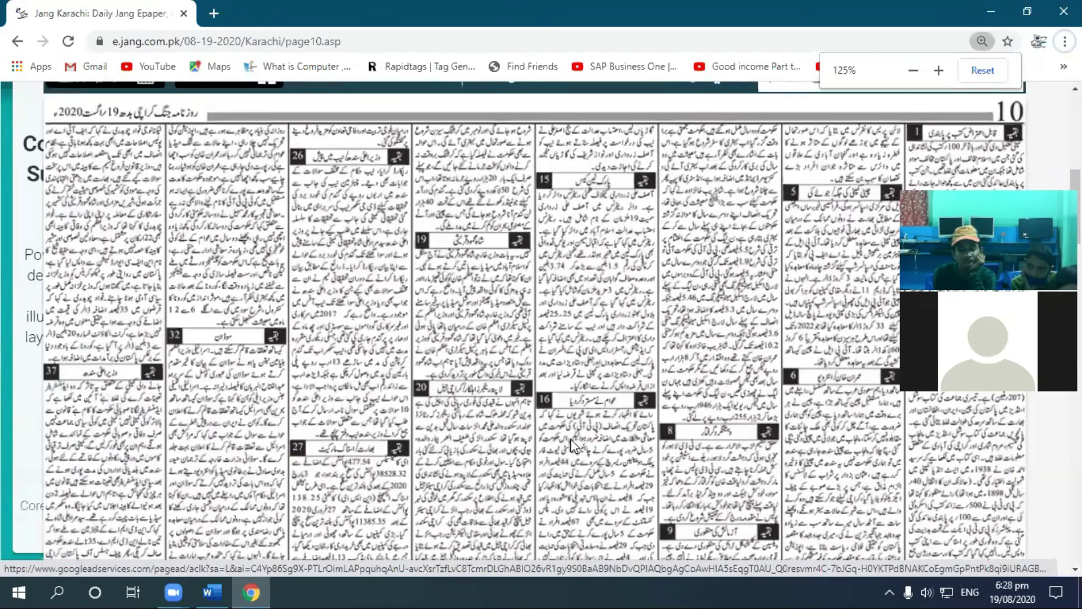
{"action": "left_click", "coordinate": [357, 442]}
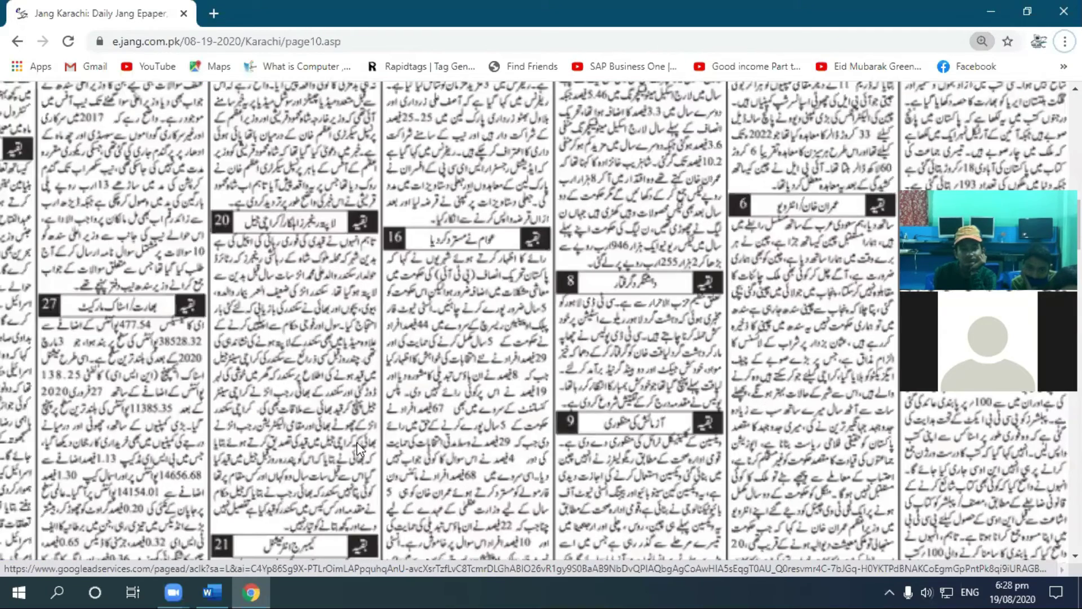
{"action": "scroll", "coordinate": [361, 450], "scroll_direction": "down", "scroll_amount": 5}
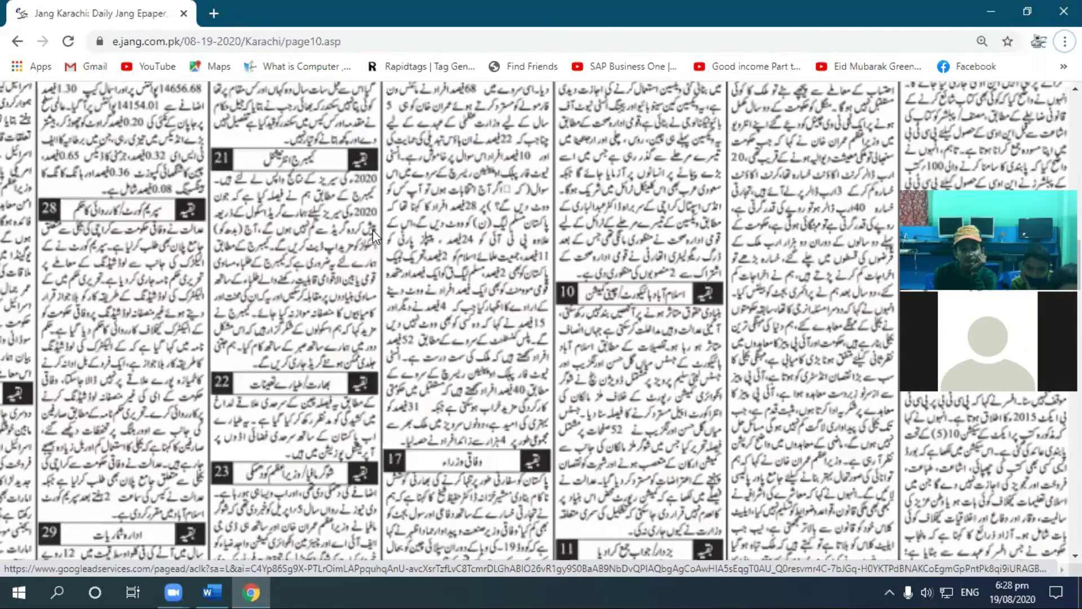
{"action": "scroll", "coordinate": [262, 245], "scroll_direction": "down", "scroll_amount": 2}
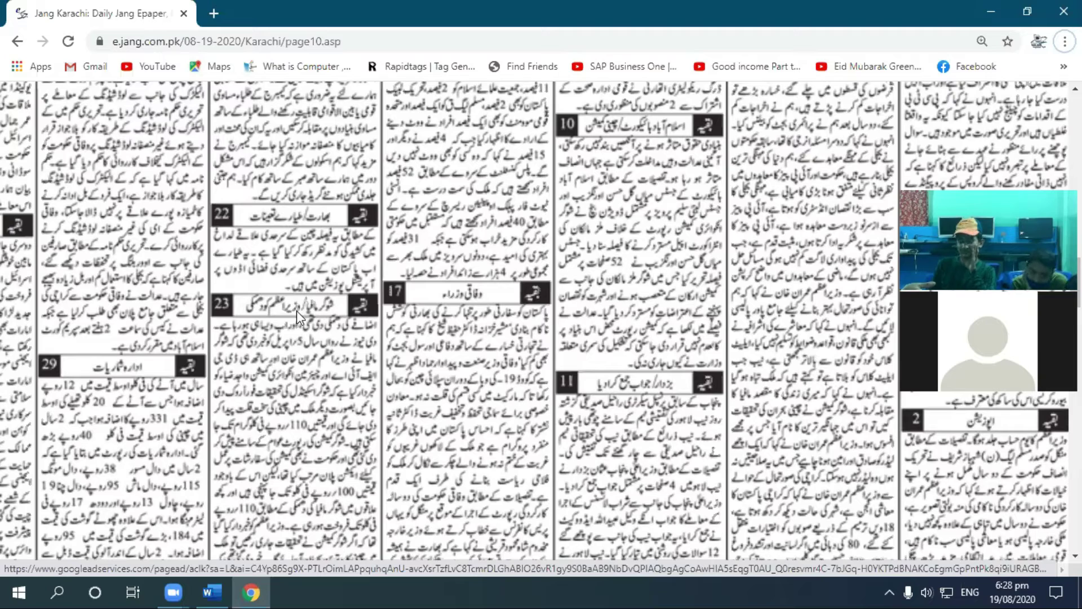
Close the browser, switch to the Word document and return to its first page
{"action": "key", "text": "alt+F4"}
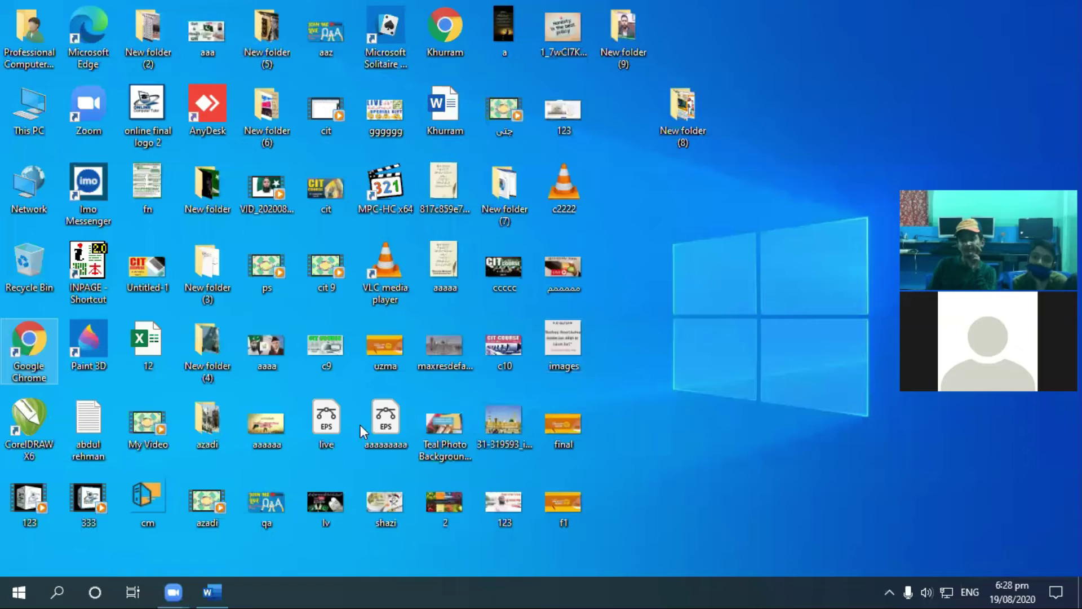
{"action": "left_click", "coordinate": [211, 591]}
{"action": "scroll", "coordinate": [566, 476], "scroll_direction": "down", "scroll_amount": 5}
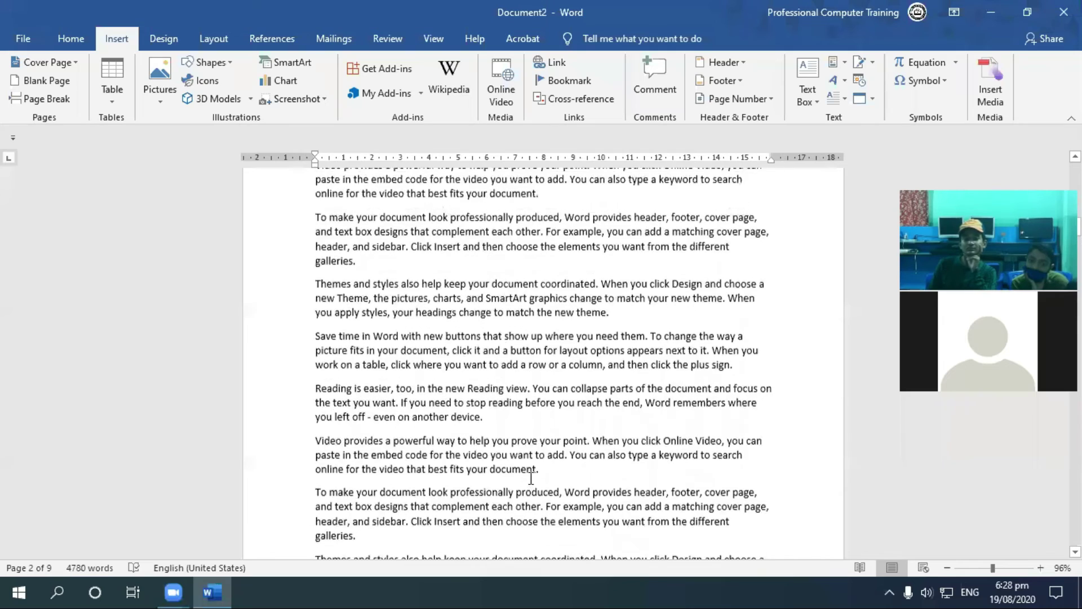
{"action": "scroll", "coordinate": [565, 477], "scroll_direction": "up", "scroll_amount": 10}
{"action": "scroll", "coordinate": [891, 440], "scroll_direction": "up", "scroll_amount": 1}
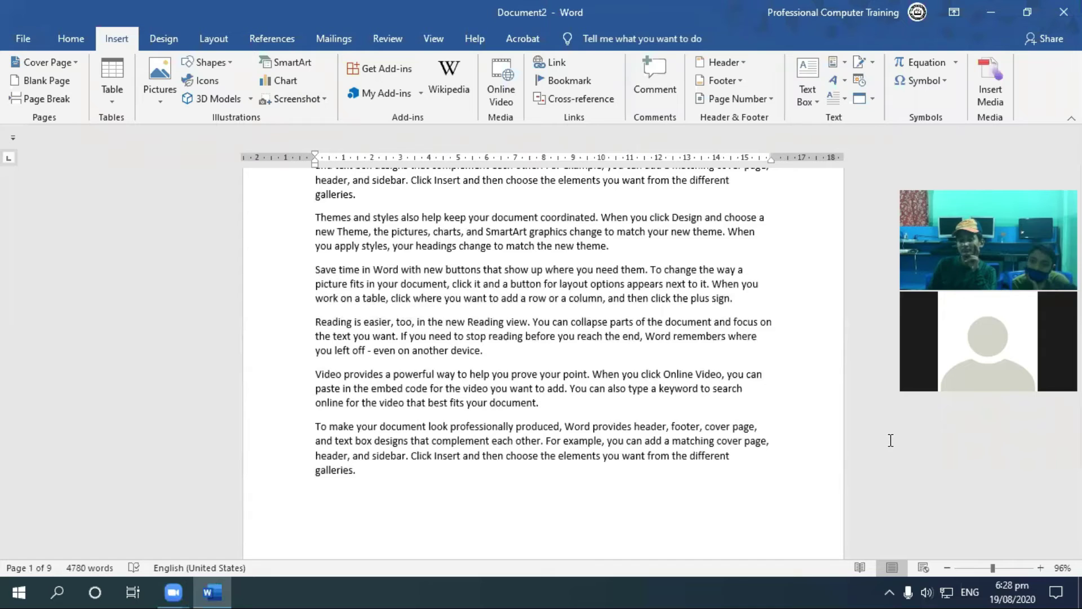
{"action": "scroll", "coordinate": [891, 441], "scroll_direction": "up", "scroll_amount": 8}
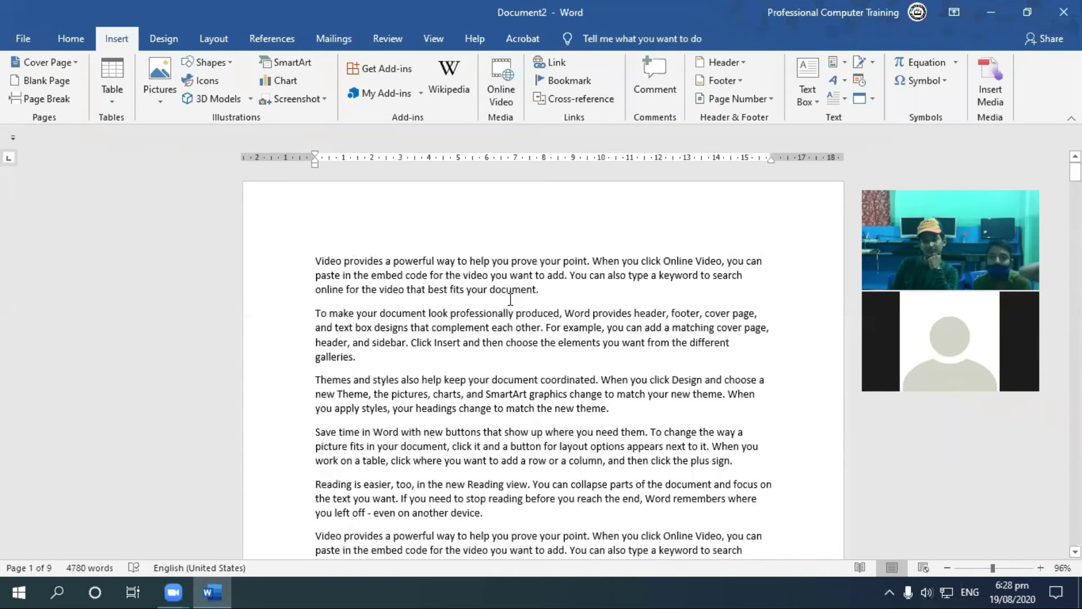
Select the document's first paragraph, and place the insertion point after "galleries." in the first "To make your document look" paragraph on page 2
{"action": "left_click_drag", "start_coordinate": [551, 288], "coordinate": [300, 253]}
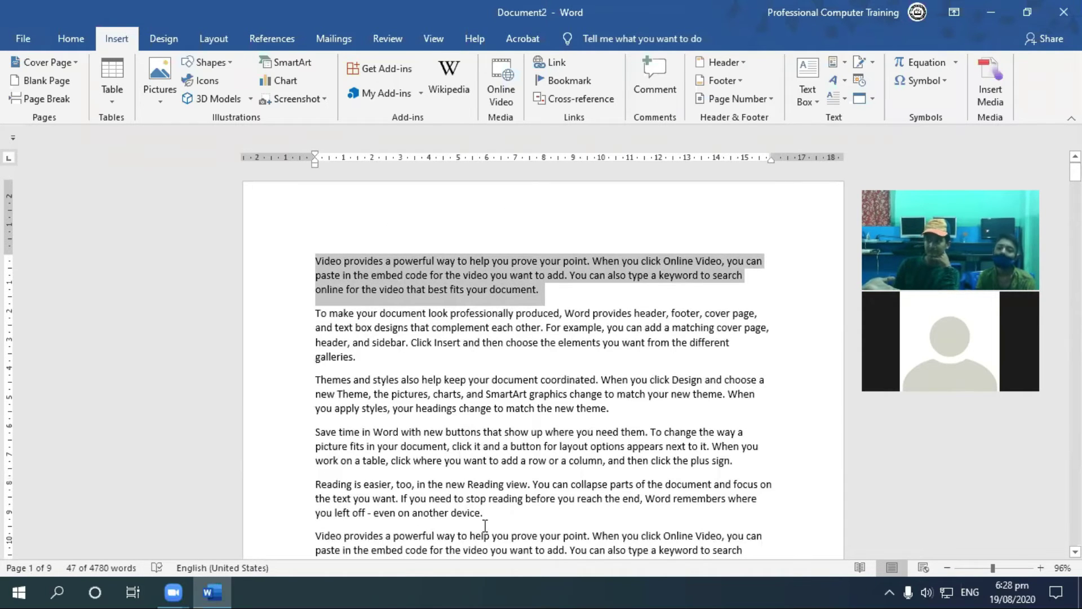
{"action": "scroll", "coordinate": [485, 521], "scroll_direction": "down", "scroll_amount": 10}
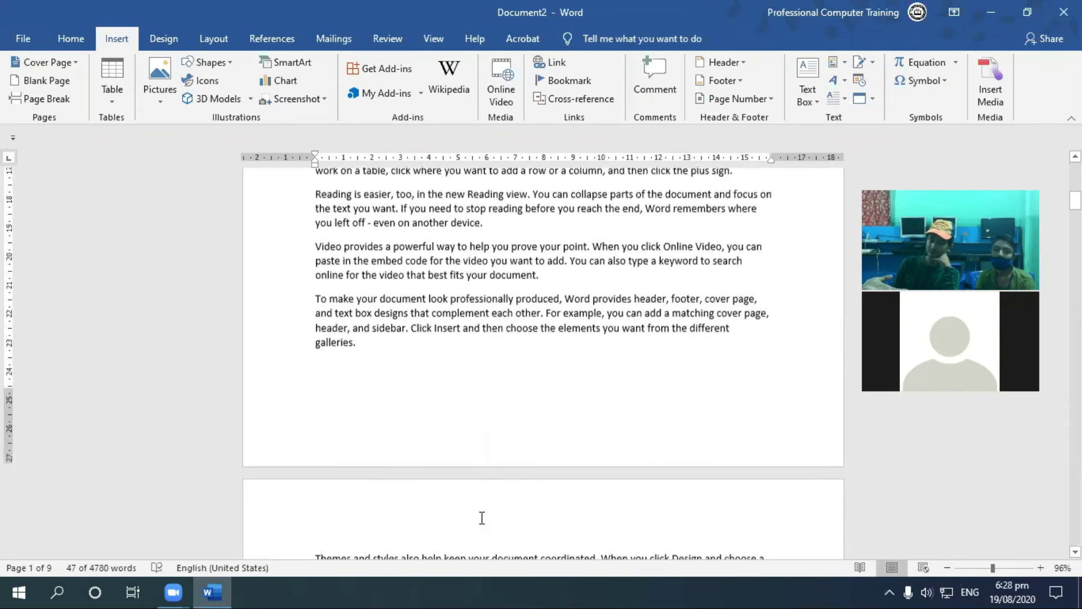
{"action": "scroll", "coordinate": [473, 521], "scroll_direction": "down", "scroll_amount": 3}
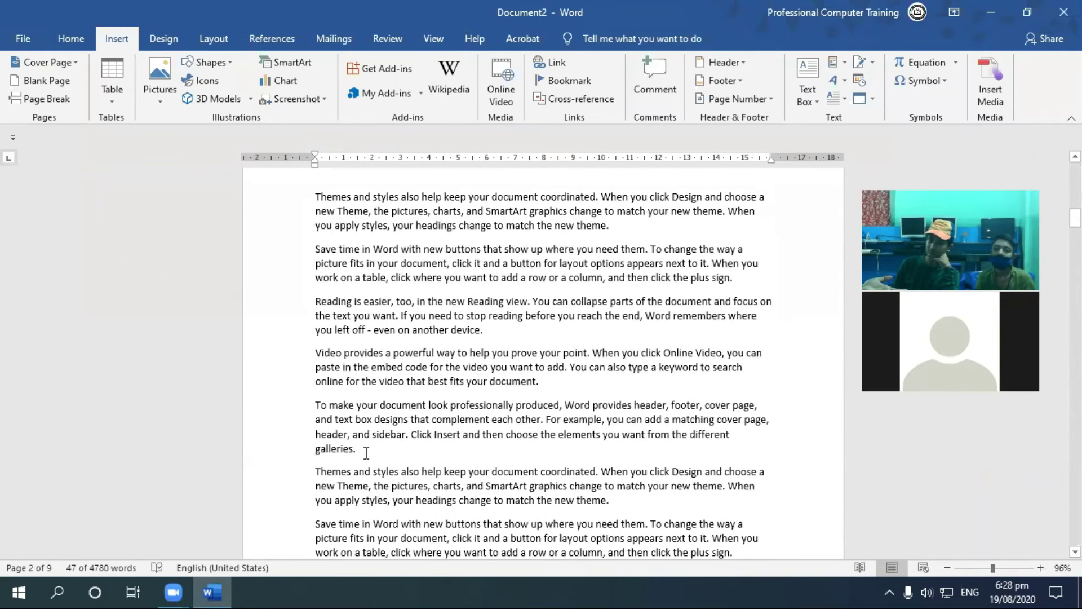
{"action": "left_click", "coordinate": [366, 453]}
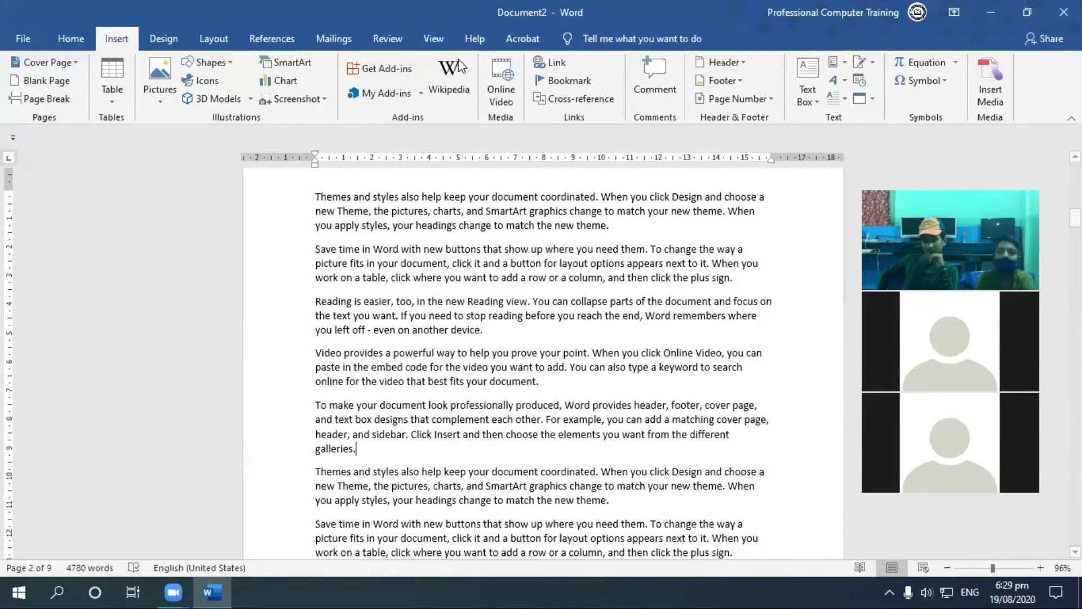
Return to the document's first page and break the opening word "Video" onto its own line above the first paragraph
{"action": "scroll", "coordinate": [566, 157], "scroll_direction": "up", "scroll_amount": 10}
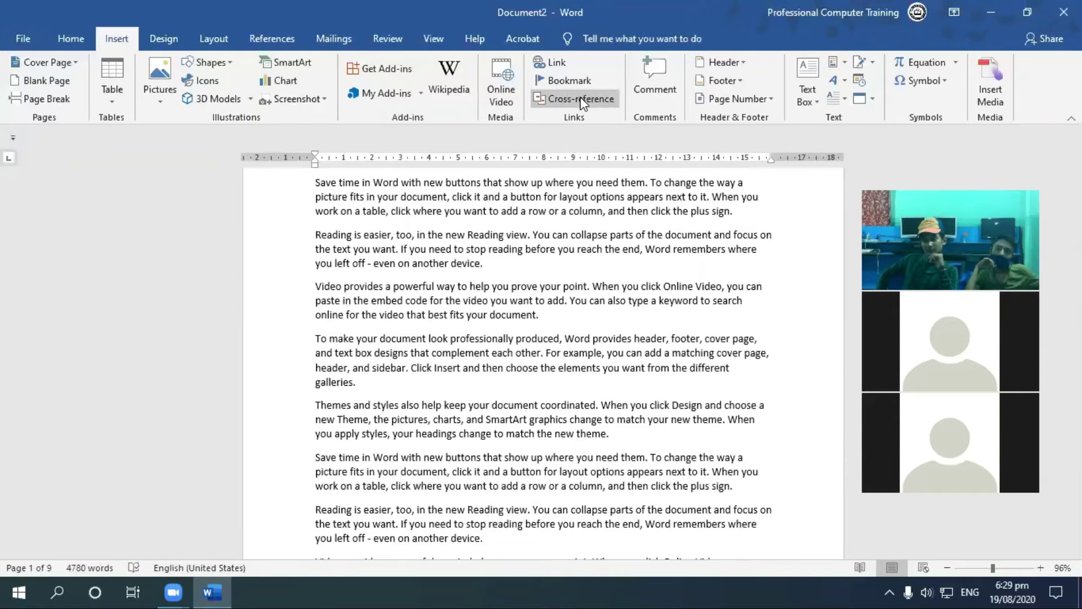
{"action": "scroll", "coordinate": [480, 379], "scroll_direction": "up", "scroll_amount": 5}
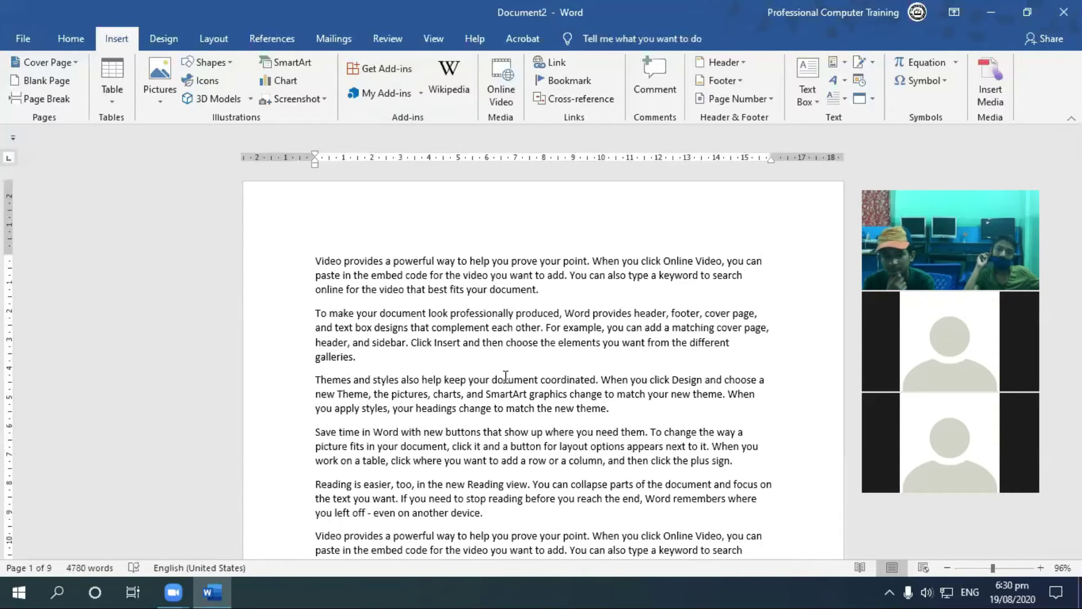
{"action": "left_click", "coordinate": [342, 262]}
{"action": "key", "text": "Return"}
Format the "Video" line as Heading 1 and enlarge its font to 38 pt
{"action": "key", "text": "shift+Up"}
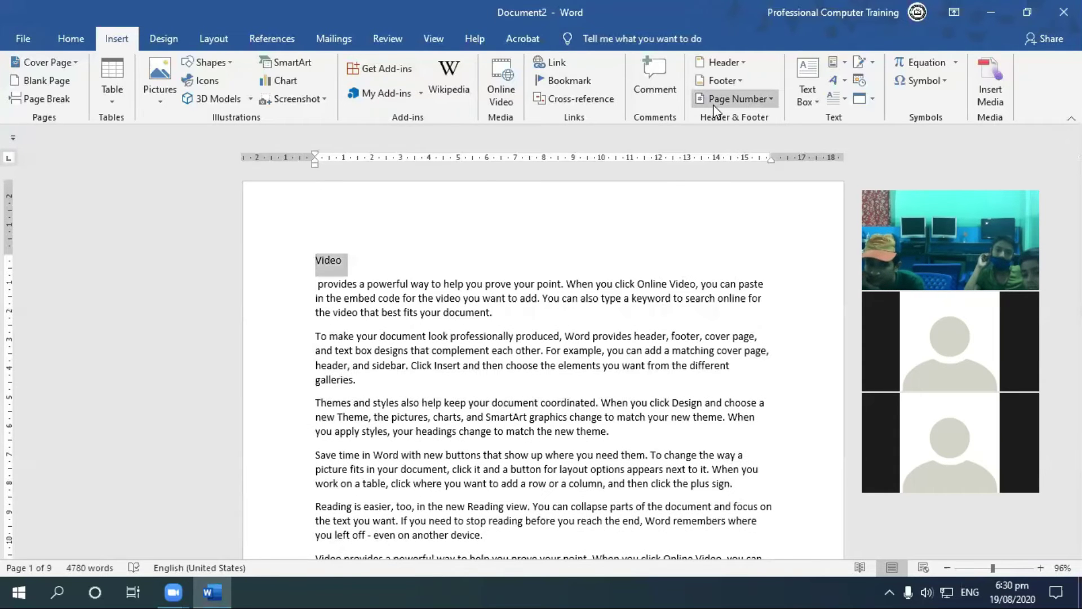
{"action": "key", "text": "ctrl+b"}
{"action": "key", "text": "ctrl+shift+greater"}
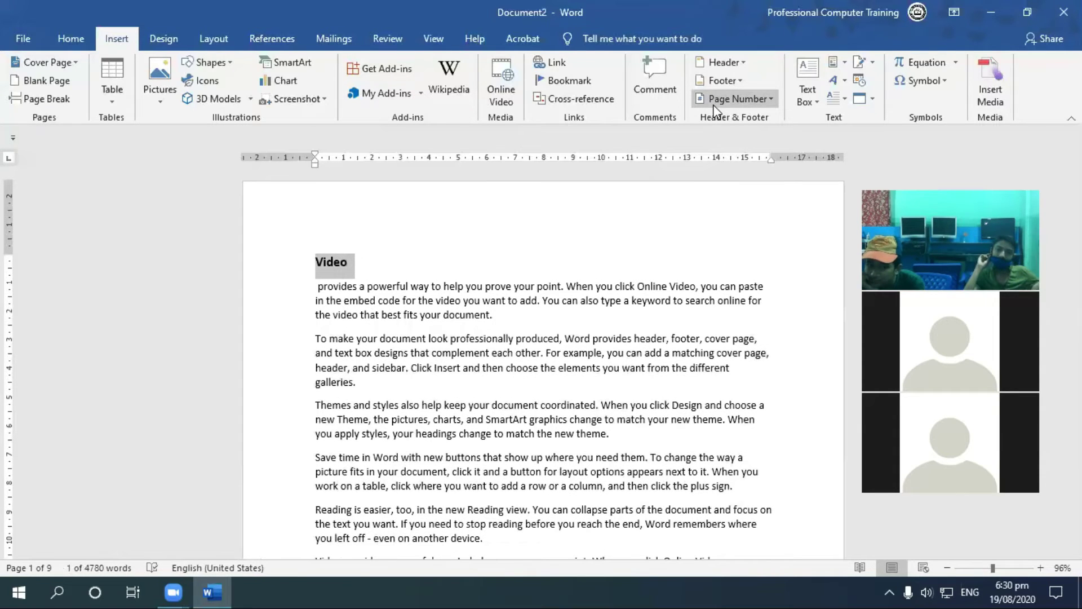
{"action": "left_click", "coordinate": [82, 44]}
{"action": "left_click", "coordinate": [652, 82]}
{"action": "key", "text": "ctrl+shift+greater"}
{"action": "key", "text": "ctrl+shift+greater"}
{"action": "key", "text": "ctrl+shift+greater"}
{"action": "key", "text": "ctrl+shift+greater"}
{"action": "key", "text": "ctrl+shift+greater"}
{"action": "key", "text": "ctrl+bracketright"}
{"action": "key", "text": "ctrl+bracketright"}
{"action": "key", "text": "ctrl+bracketright"}
{"action": "key", "text": "ctrl+bracketright"}
{"action": "key", "text": "ctrl+bracketright"}
{"action": "key", "text": "ctrl+bracketright"}
{"action": "key", "text": "ctrl+bracketright"}
{"action": "key", "text": "ctrl+bracketright"}
{"action": "key", "text": "ctrl+bracketright"}
{"action": "key", "text": "ctrl+bracketright"}
{"action": "key", "text": "ctrl+bracketright"}
{"action": "key", "text": "ctrl+bracketright"}
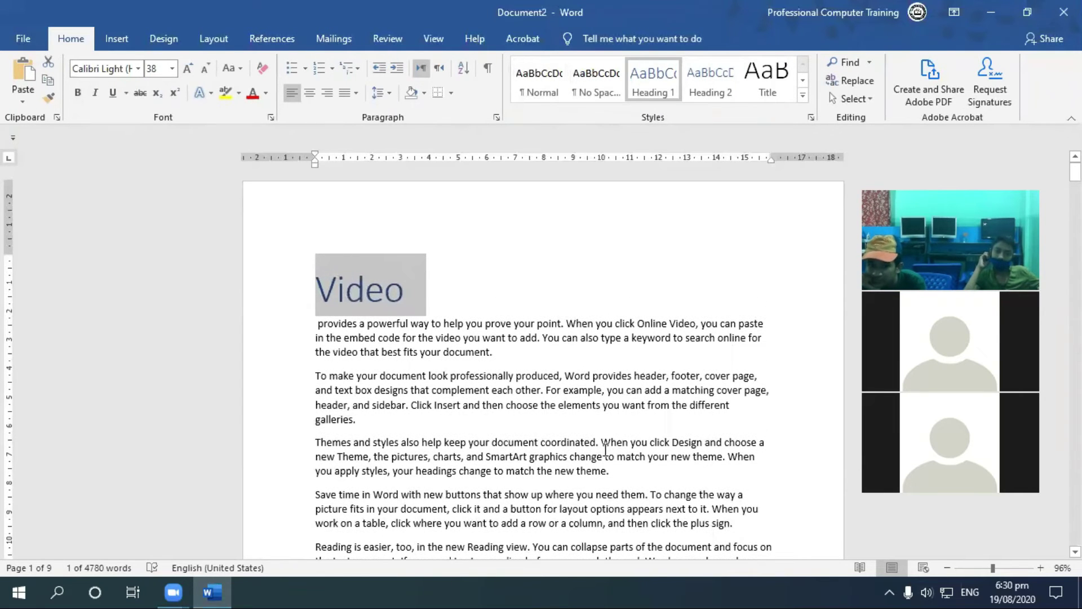
Add a line reading "Detail of Video" above a "Themes and styles" paragraph on page 4
{"action": "scroll", "coordinate": [606, 451], "scroll_direction": "down", "scroll_amount": 20}
{"action": "scroll", "coordinate": [634, 388], "scroll_direction": "down", "scroll_amount": 20}
{"action": "left_click", "coordinate": [315, 346]}
{"action": "key", "text": "Return"}
{"action": "key", "text": "Up"}
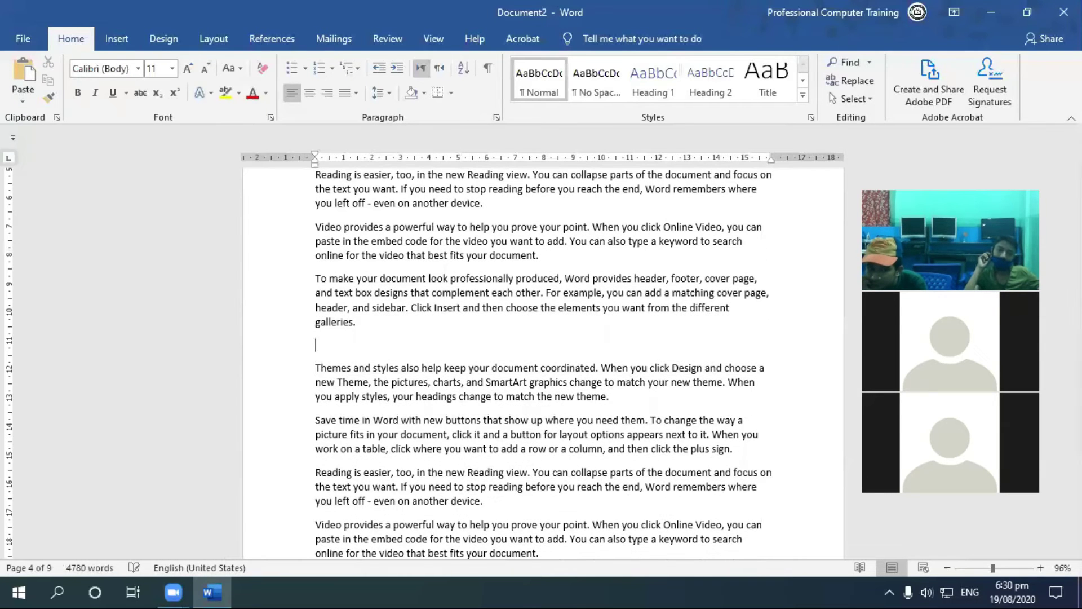
{"action": "type", "text": "Detail of Video"}
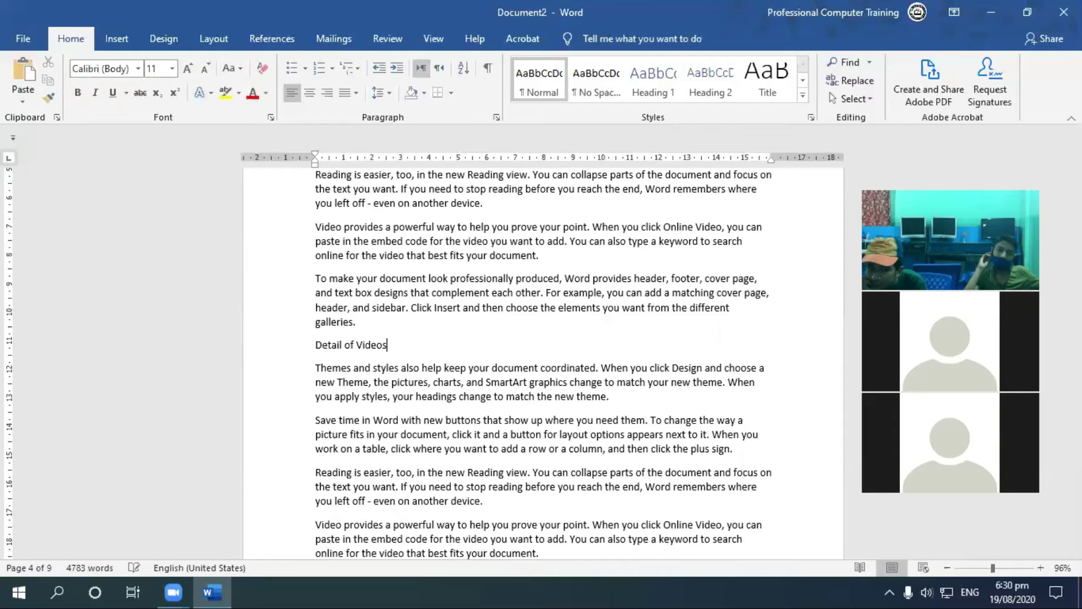
Format the "Detail of Video" line as Heading 1 and enlarge its font to one size above 28 pt
{"action": "left_click", "coordinate": [304, 351]}
{"action": "left_click", "coordinate": [669, 78]}
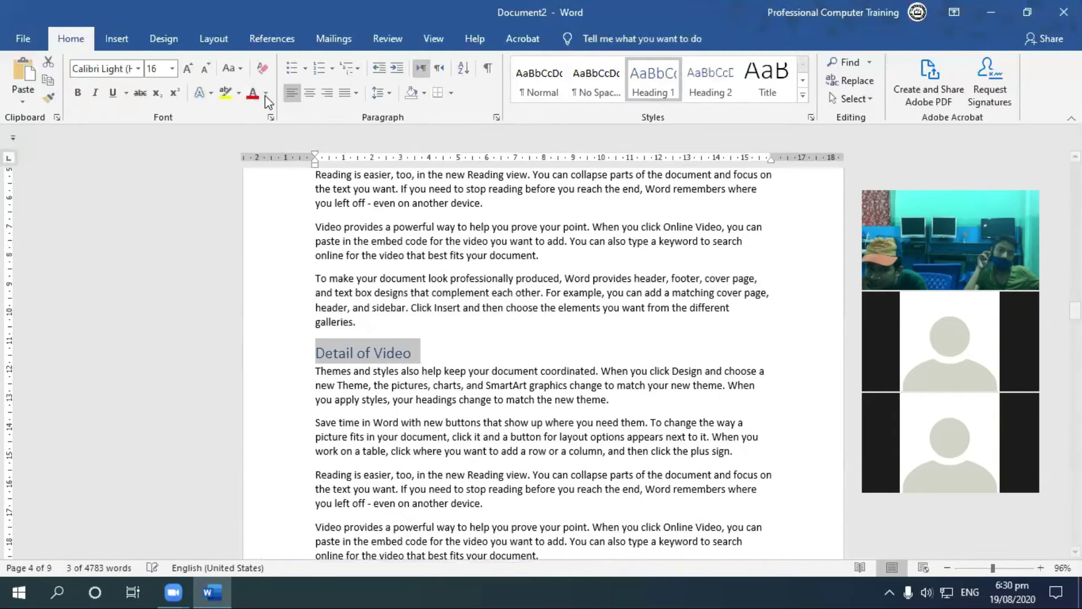
{"action": "left_click", "coordinate": [187, 69]}
{"action": "left_click", "coordinate": [187, 69]}
{"action": "left_click", "coordinate": [187, 69]}
{"action": "left_click", "coordinate": [187, 69]}
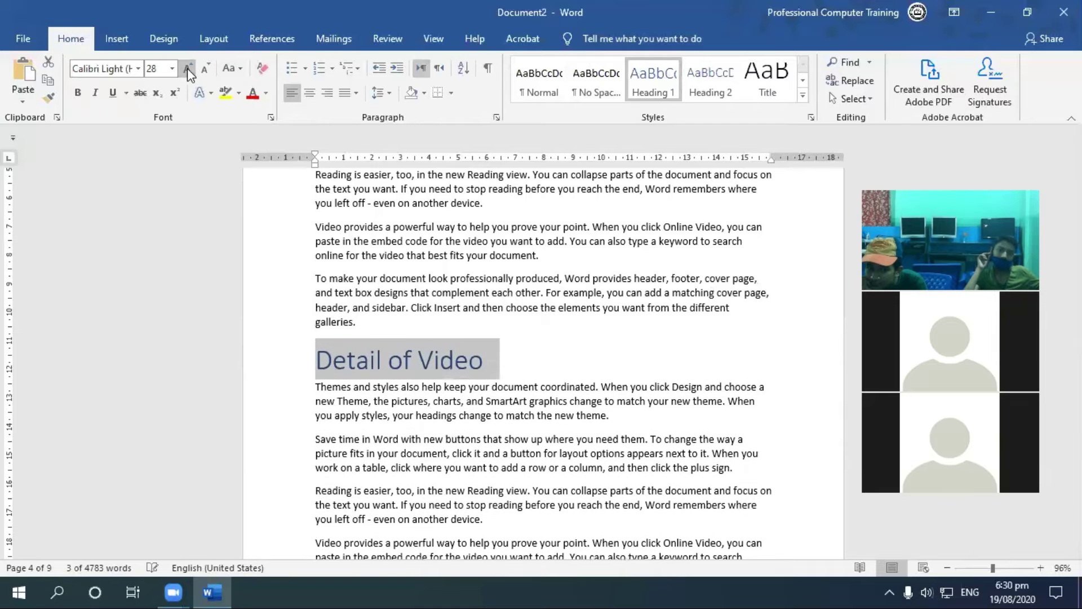
{"action": "left_click", "coordinate": [187, 68]}
{"action": "left_click", "coordinate": [462, 397]}
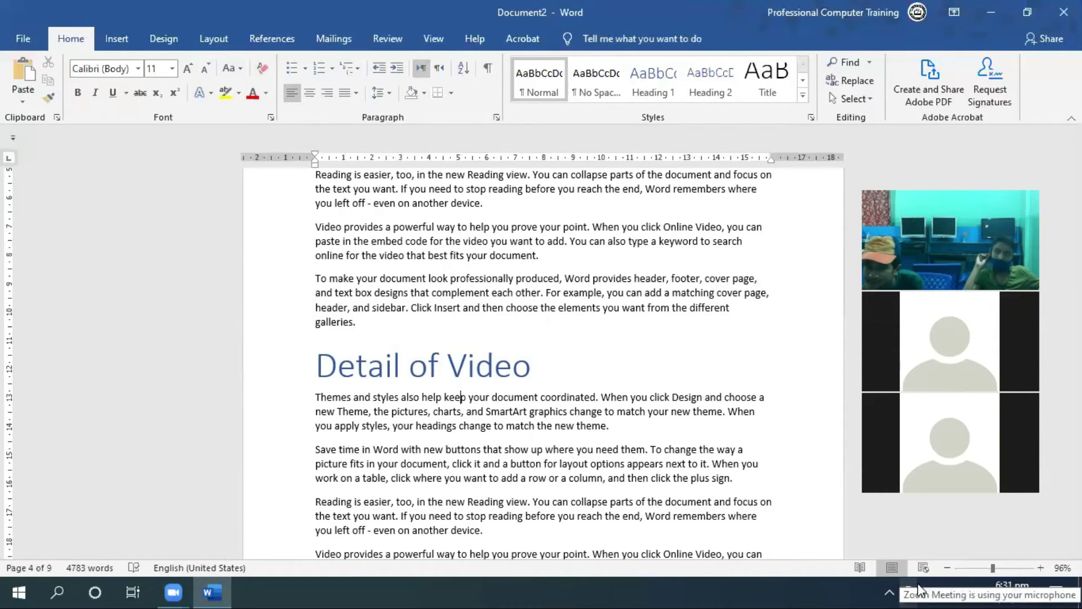
Add a new line above the first "Themes and styles" paragraph on page 8 and fill it with a copy of the word "Themes"
{"action": "scroll", "coordinate": [767, 458], "scroll_direction": "down", "scroll_amount": 20}
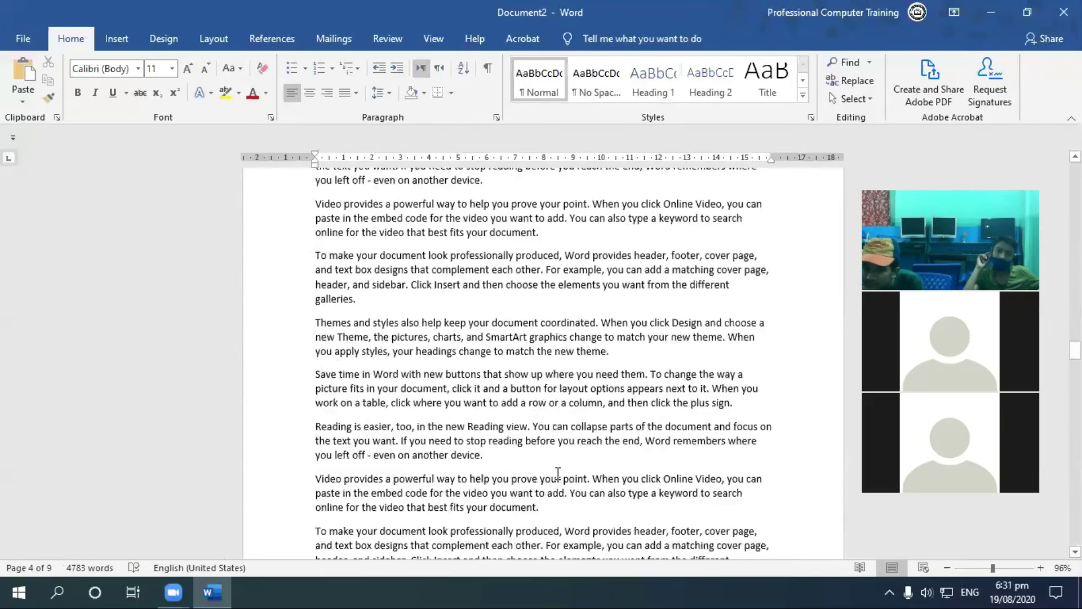
{"action": "scroll", "coordinate": [561, 472], "scroll_direction": "down", "scroll_amount": 20}
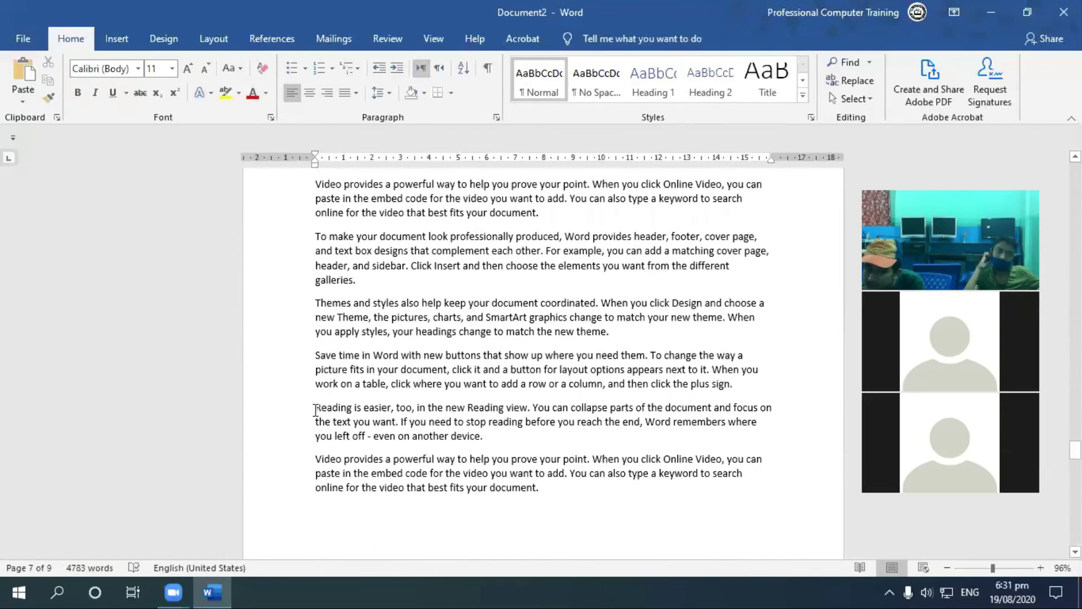
{"action": "scroll", "coordinate": [366, 418], "scroll_direction": "down", "scroll_amount": 5}
{"action": "left_click", "coordinate": [314, 413]}
{"action": "key", "text": "Return"}
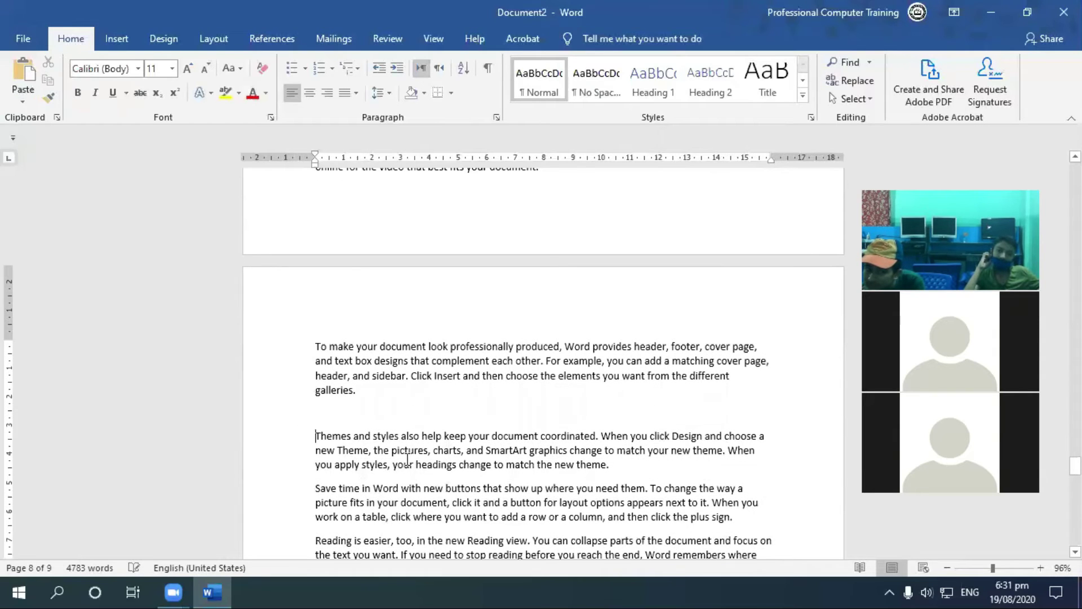
{"action": "double_click", "coordinate": [313, 435]}
{"action": "key", "text": "ctrl+c"}
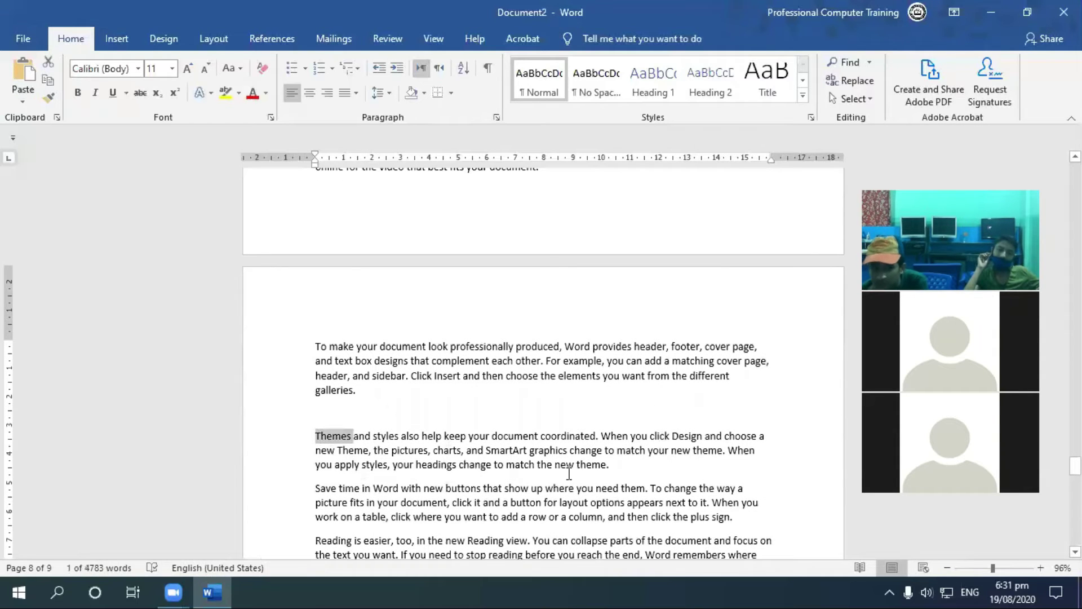
{"action": "key", "text": "Up"}
{"action": "key", "text": "ctrl+v"}
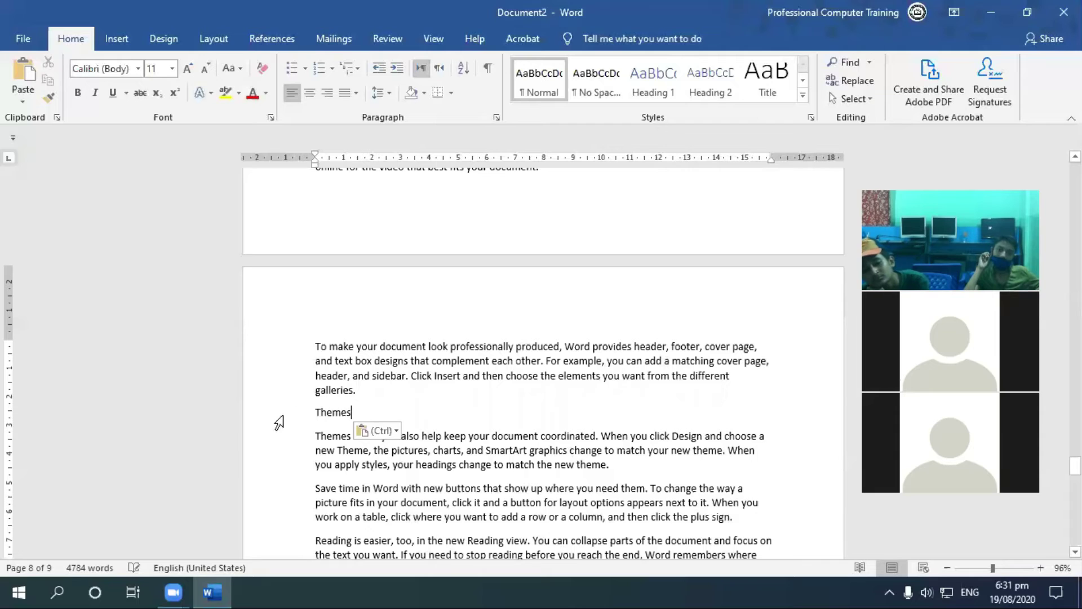
Format the new "Themes" line on page 8 as Heading 1 with a 36 pt font size
{"action": "left_click_drag", "start_coordinate": [351, 412], "coordinate": [311, 412]}
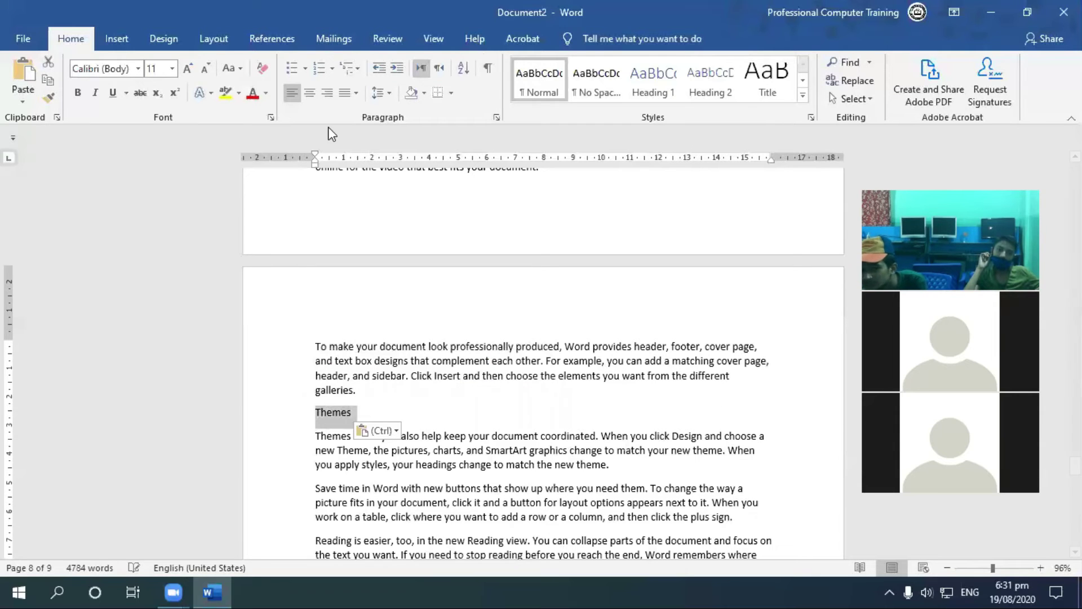
{"action": "left_click", "coordinate": [632, 86]}
{"action": "left_click", "coordinate": [187, 70]}
{"action": "left_click", "coordinate": [187, 70]}
{"action": "left_click", "coordinate": [187, 70]}
{"action": "left_click", "coordinate": [187, 70]}
{"action": "left_click", "coordinate": [187, 69]}
{"action": "left_click", "coordinate": [187, 70]}
{"action": "left_click", "coordinate": [187, 70]}
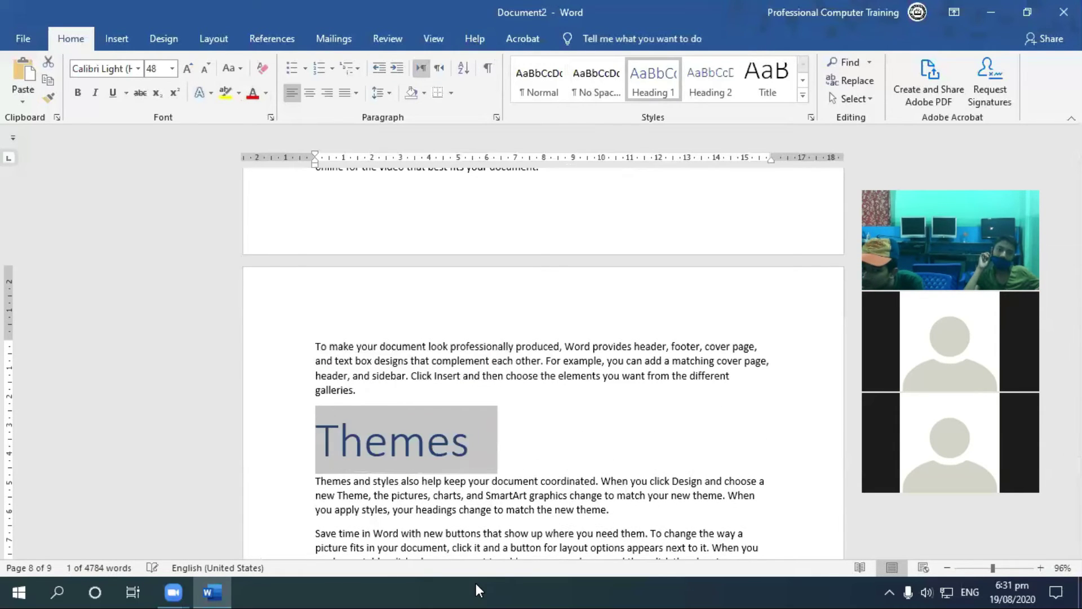
{"action": "left_click", "coordinate": [205, 68]}
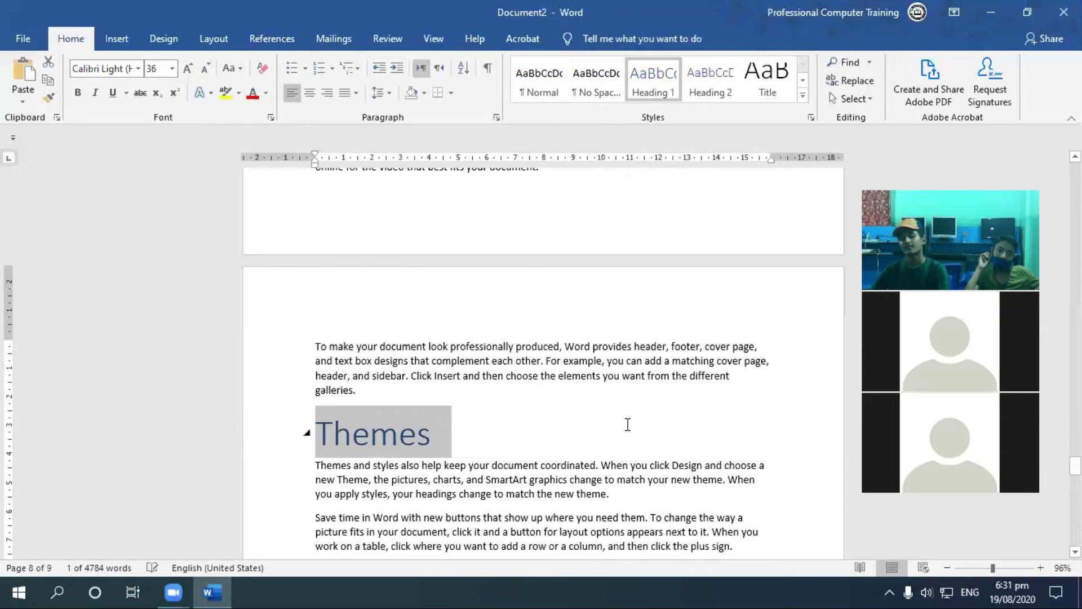
Add a bookmark named "to" at the start of the first "To make your document look" paragraph on page 7
{"action": "scroll", "coordinate": [648, 439], "scroll_direction": "up", "scroll_amount": 6}
{"action": "scroll", "coordinate": [699, 455], "scroll_direction": "up", "scroll_amount": 10}
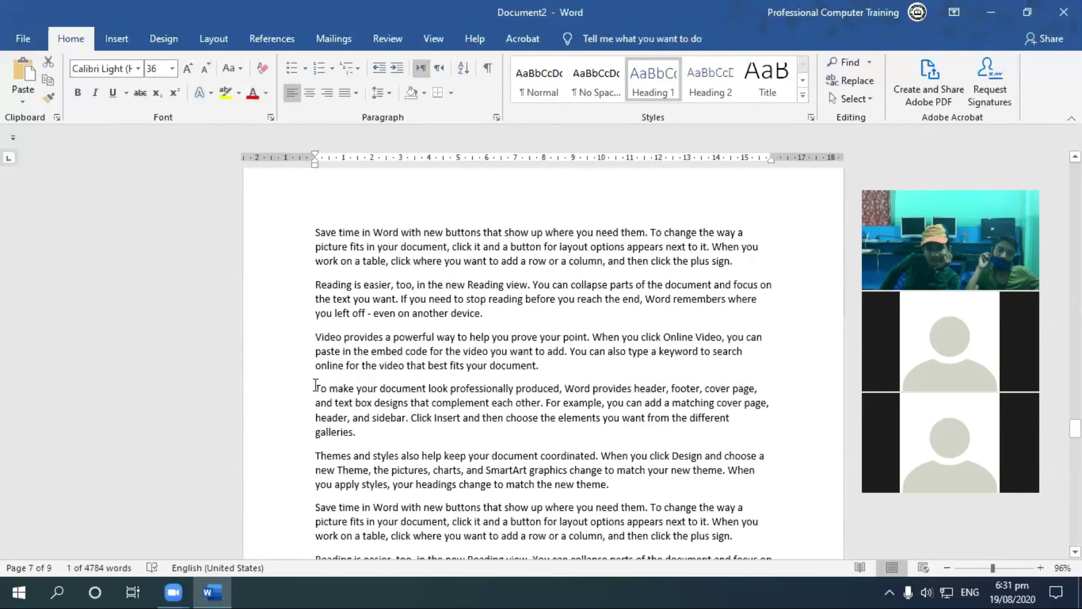
{"action": "left_click", "coordinate": [315, 389]}
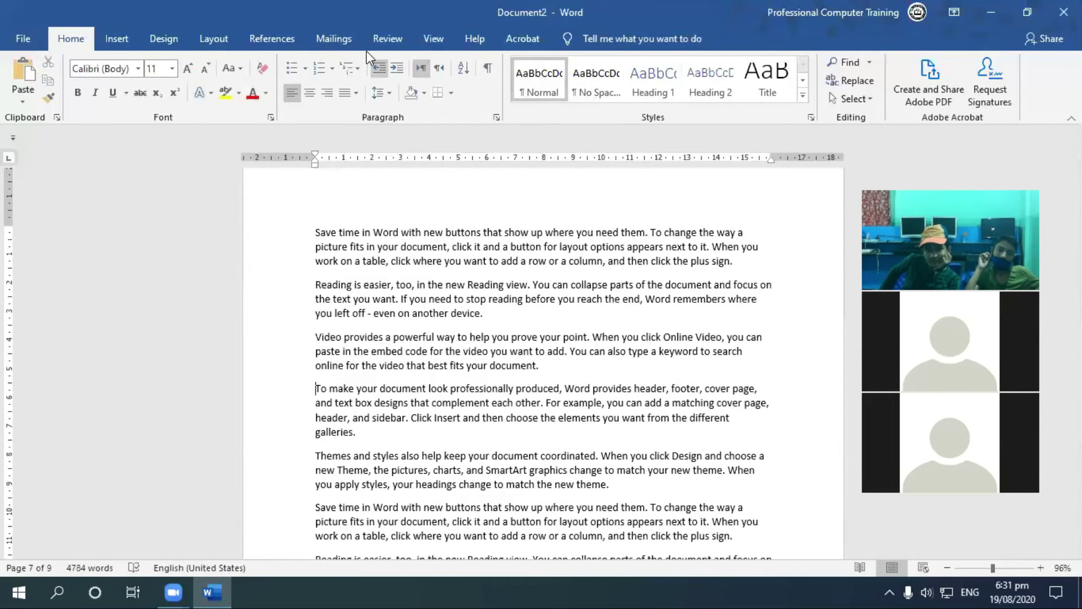
{"action": "left_click", "coordinate": [114, 32]}
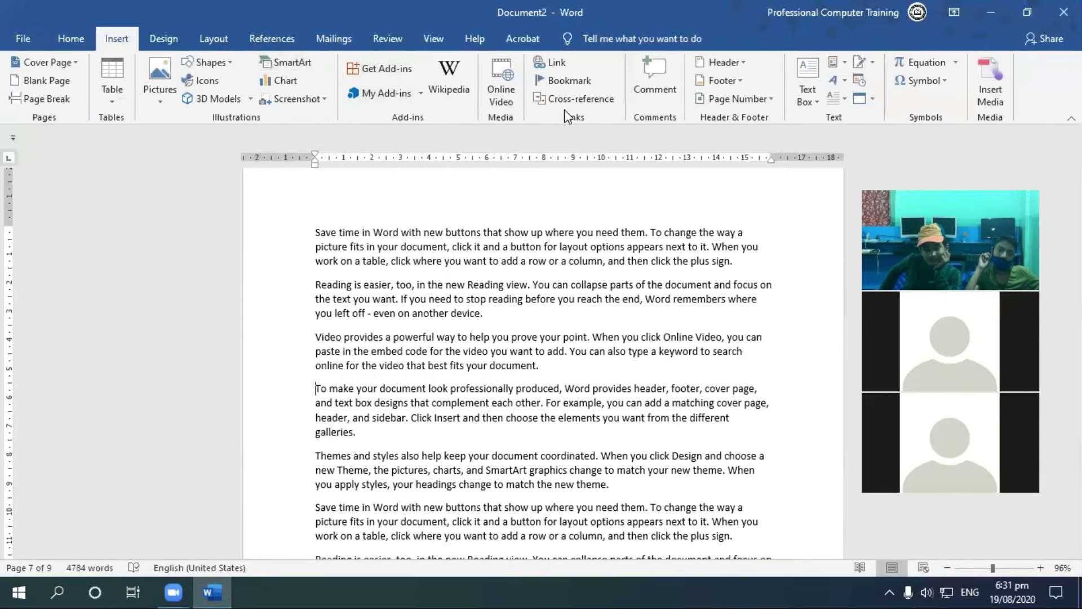
{"action": "left_click", "coordinate": [569, 81]}
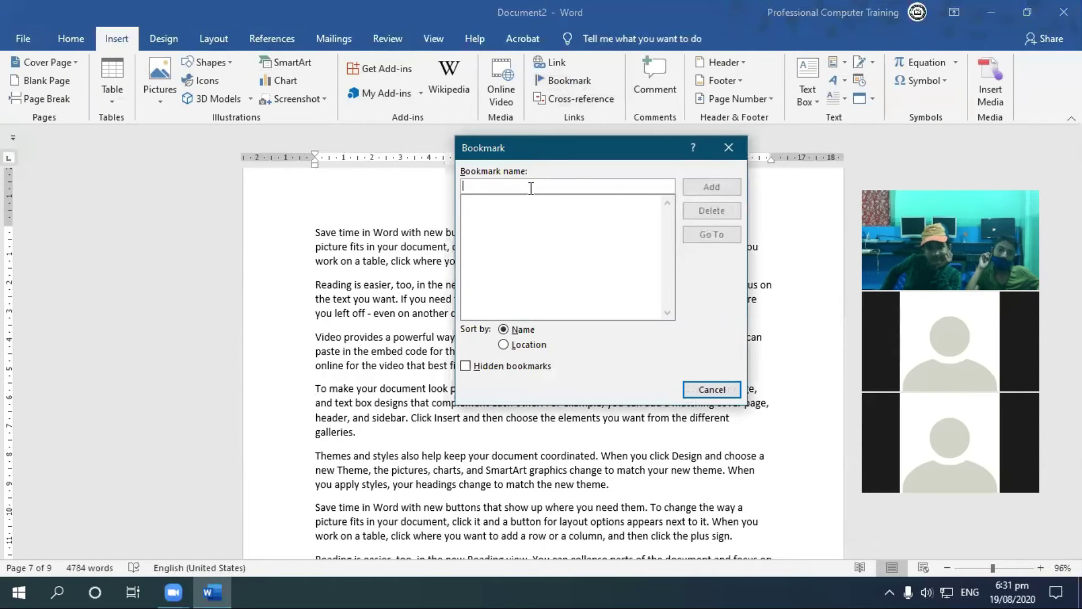
{"action": "type", "text": "ab"}
{"action": "left_click", "coordinate": [711, 186]}
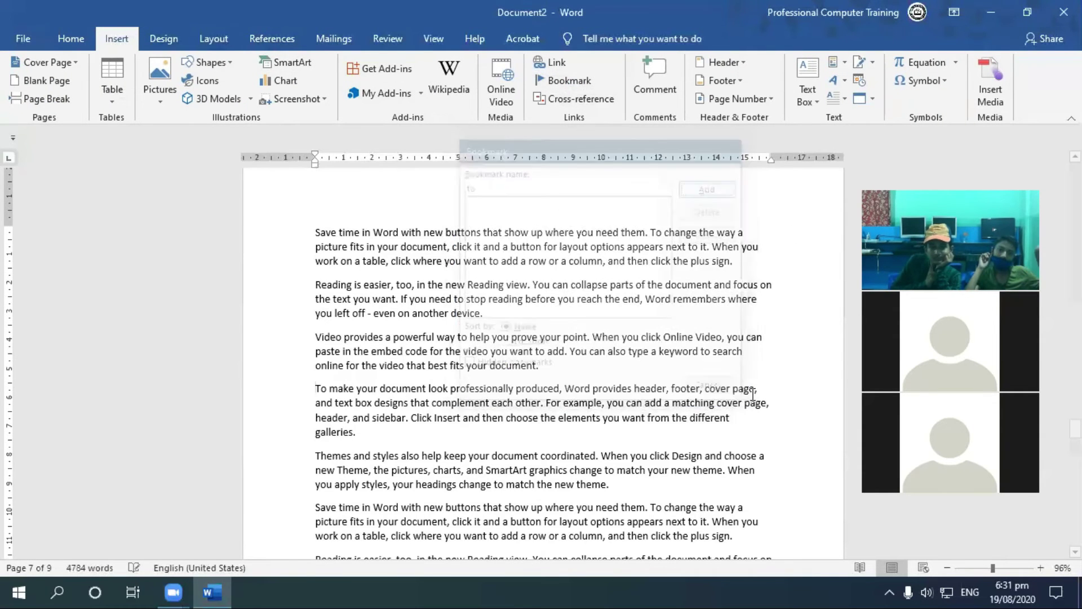
Add a bookmark named "sav" at the start of the "Save time in Word" paragraph on page 9
{"action": "scroll", "coordinate": [749, 416], "scroll_direction": "down", "scroll_amount": 15}
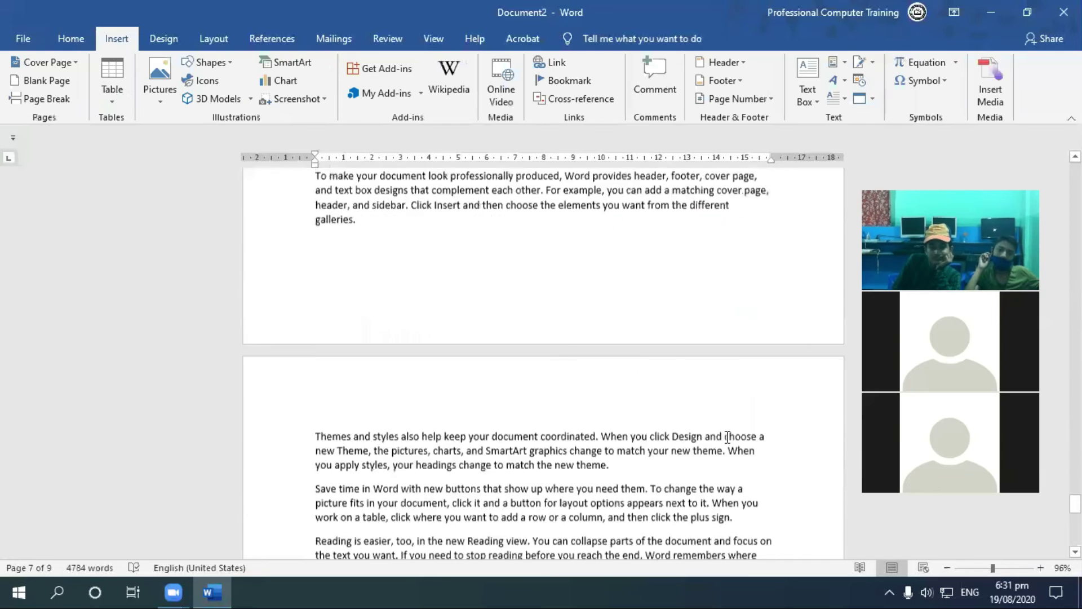
{"action": "scroll", "coordinate": [729, 433], "scroll_direction": "up", "scroll_amount": 8}
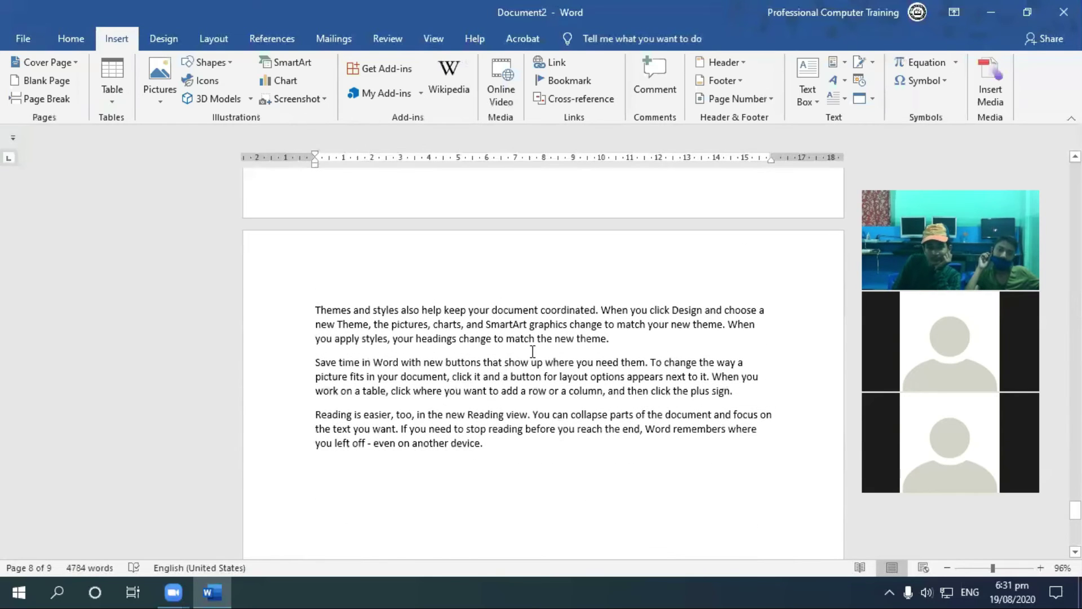
{"action": "left_click", "coordinate": [316, 362]}
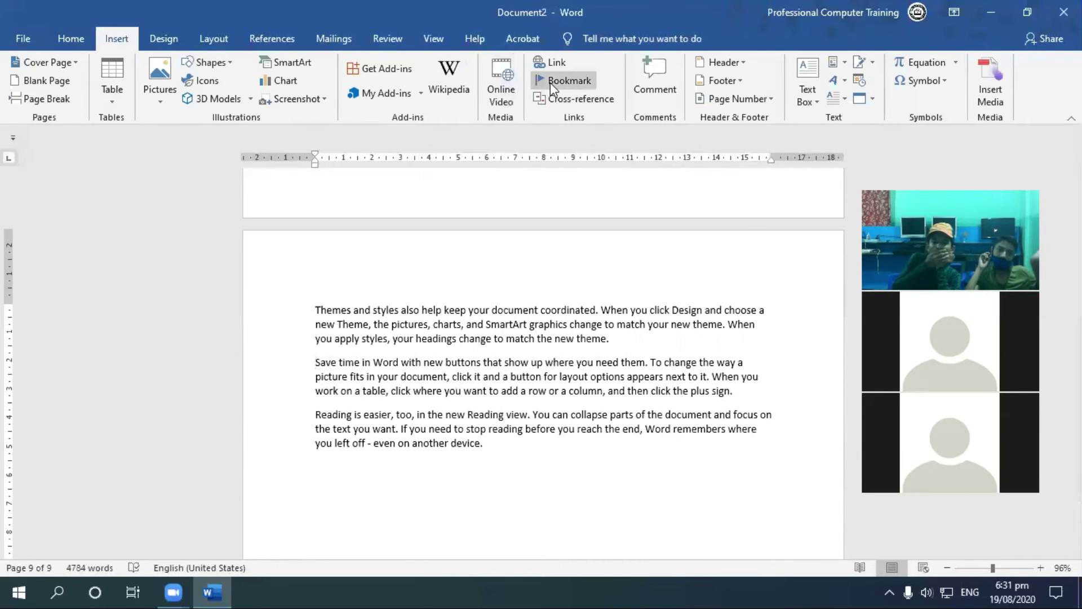
{"action": "left_click", "coordinate": [550, 82]}
{"action": "type", "text": "sav"}
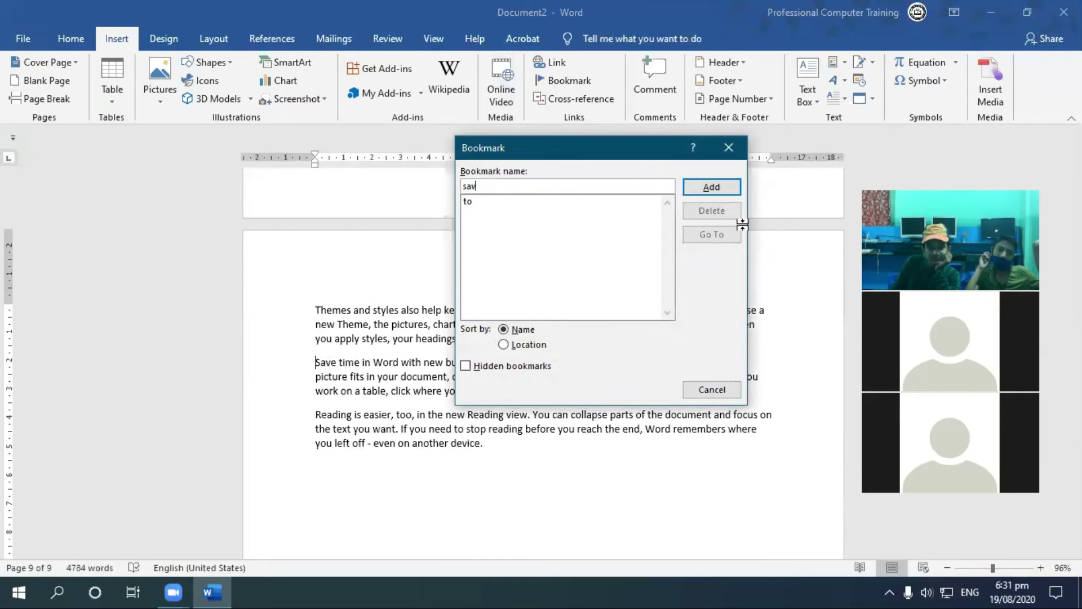
{"action": "left_click", "coordinate": [712, 187]}
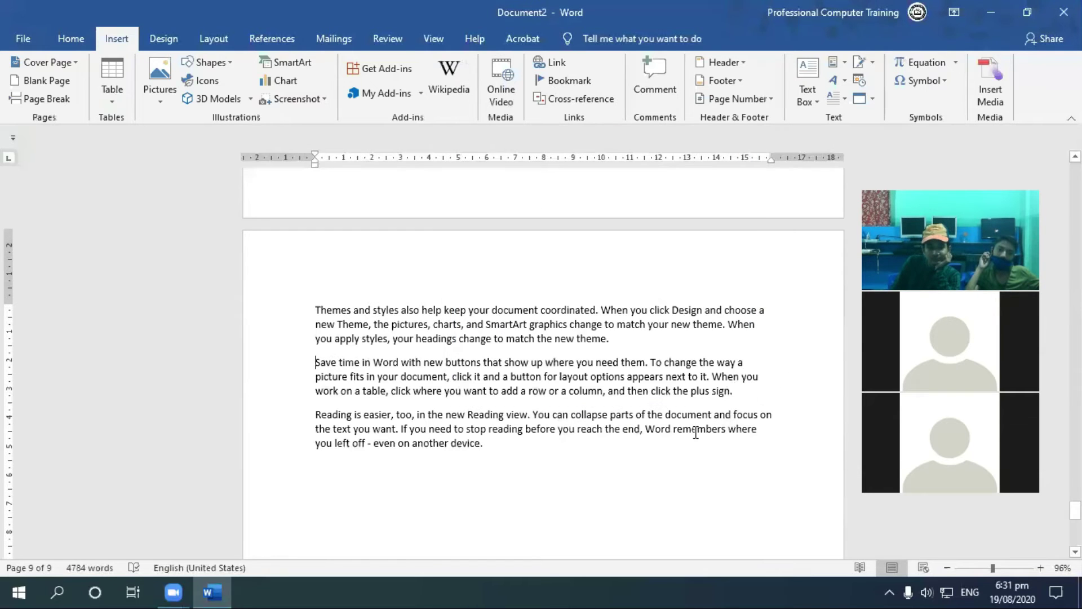
Append the note "(ref on page #10 and paragraph3" to the end of the first paragraph under the "Video" heading on page 1
{"action": "left_click_drag", "start_coordinate": [1075, 510], "coordinate": [1075, 172]}
{"action": "scroll", "coordinate": [351, 260], "scroll_direction": "down", "scroll_amount": 1}
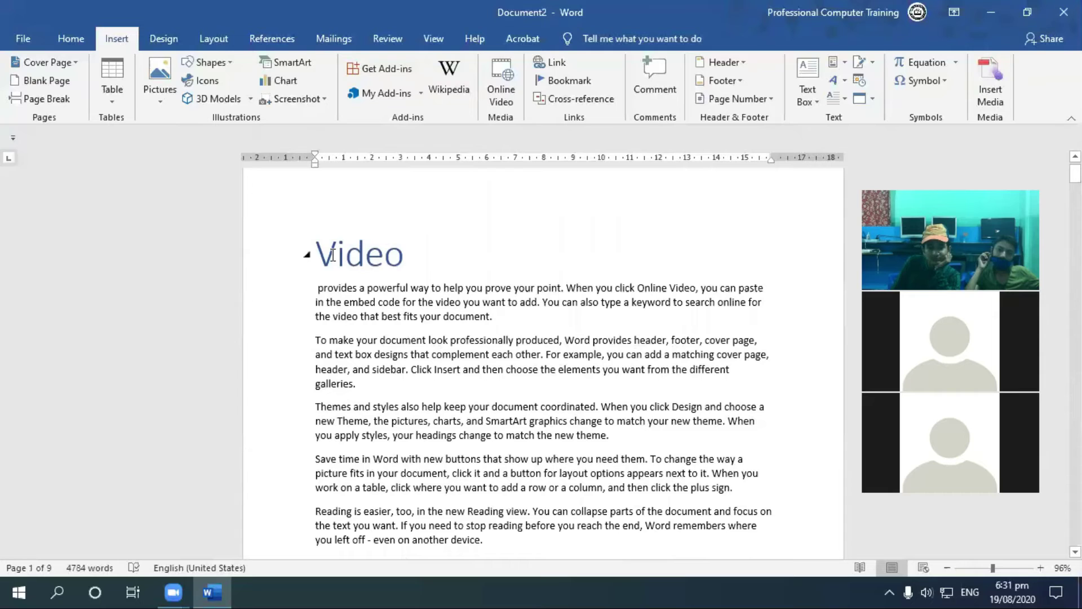
{"action": "left_click", "coordinate": [514, 317]}
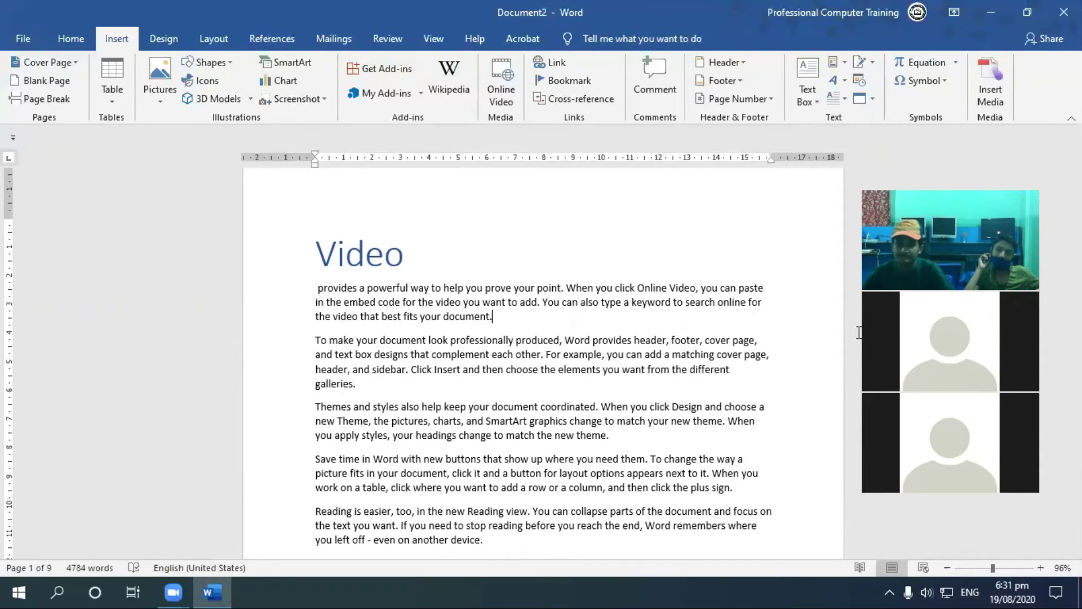
{"action": "type", "text": "("}
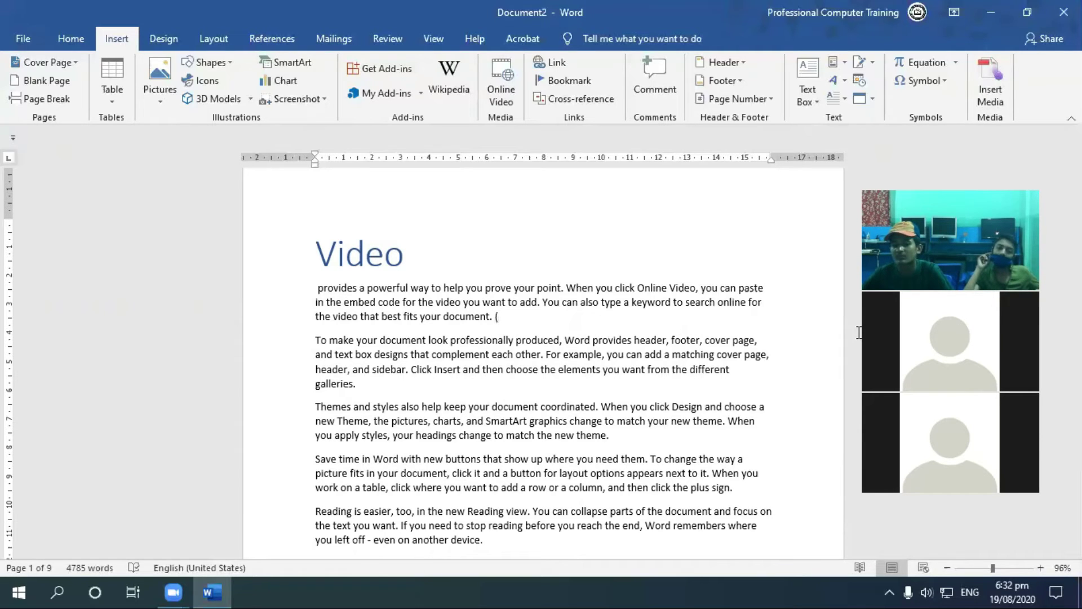
{"action": "type", "text": "ref on pa"}
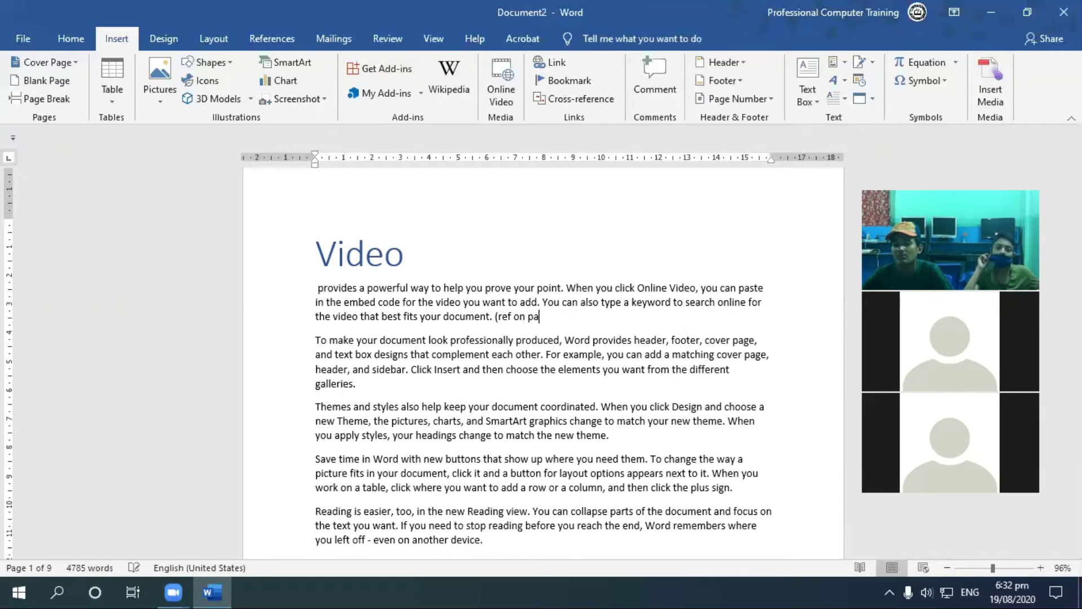
{"action": "type", "text": "ge #10 and pa"}
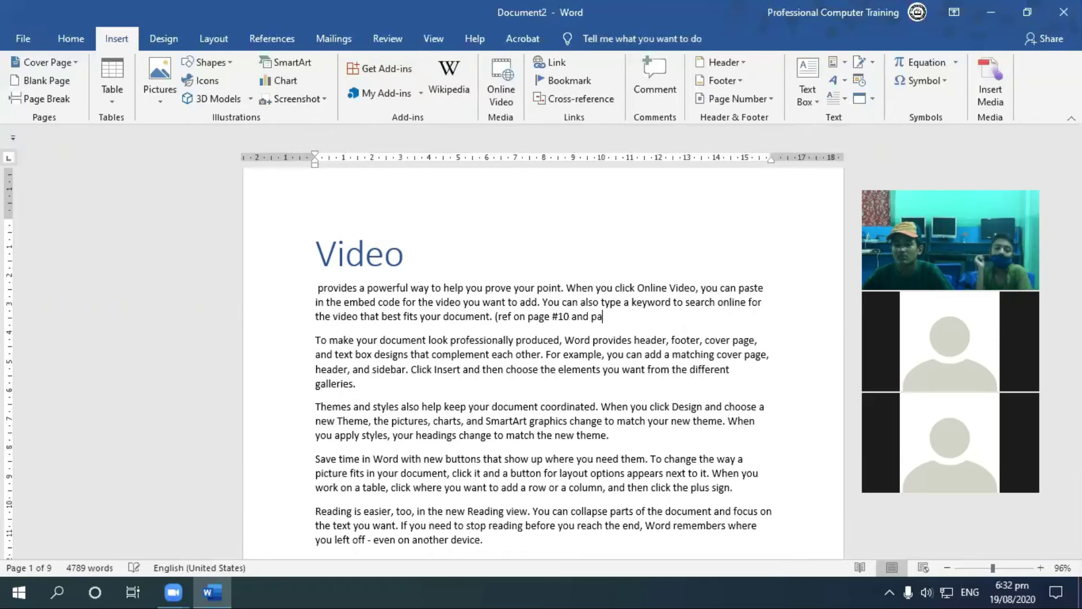
{"action": "type", "text": "ragraph "}
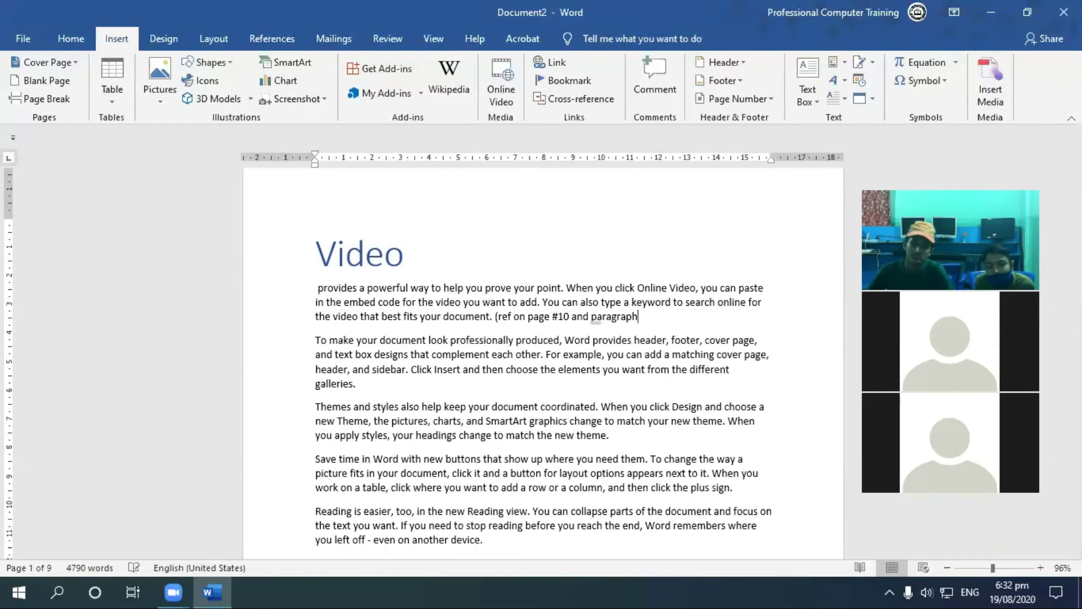
{"action": "type", "text": "3"}
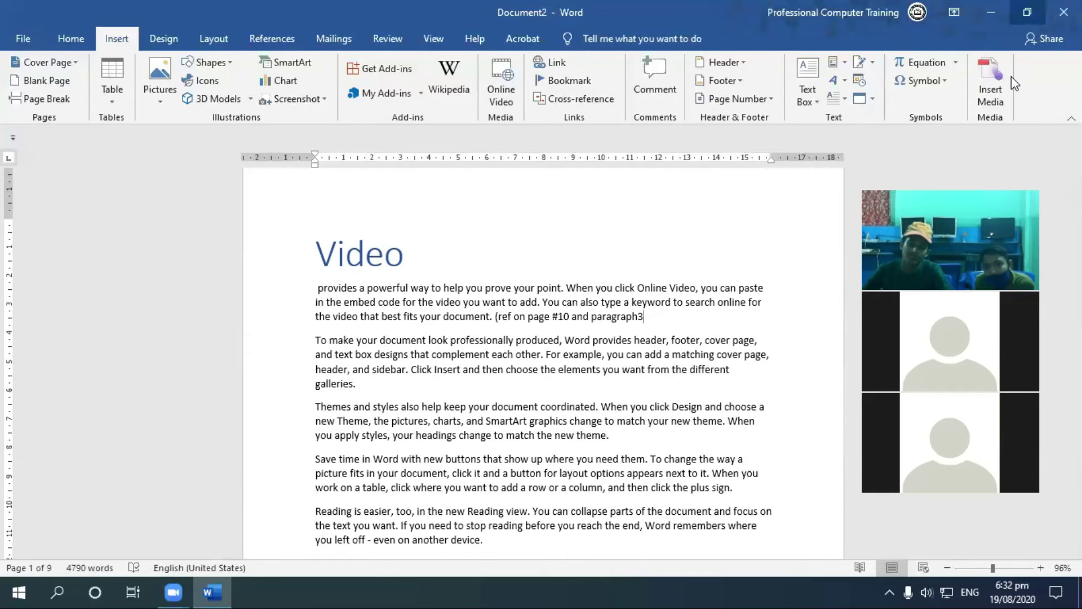
Replace the note at the end of the first paragraph with "(Ref on Page No. ", leaving out the page number
{"action": "left_click_drag", "start_coordinate": [688, 321], "coordinate": [496, 319]}
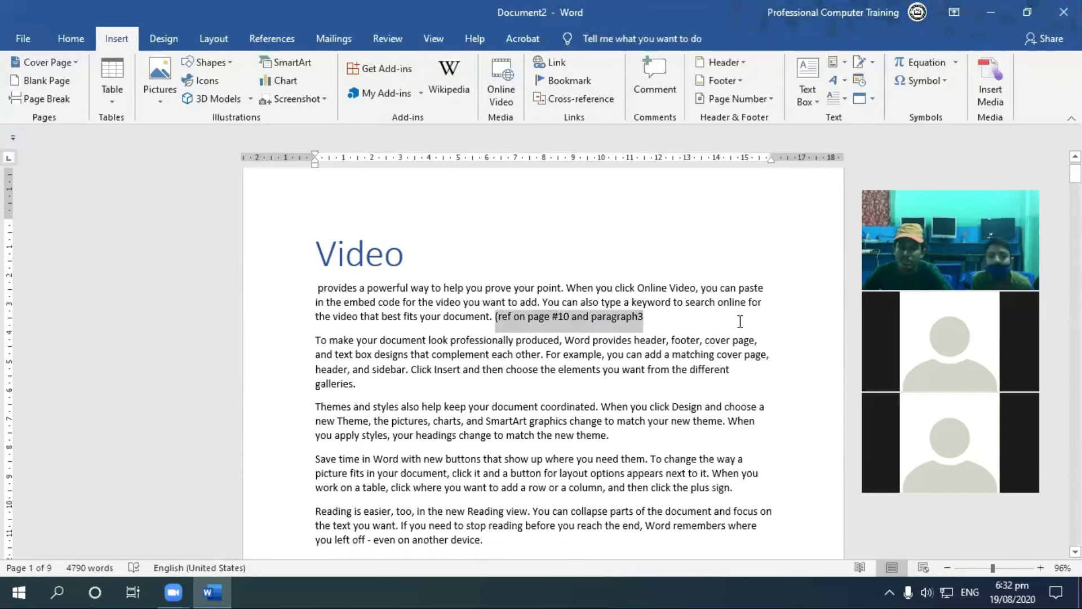
{"action": "key", "text": "Delete"}
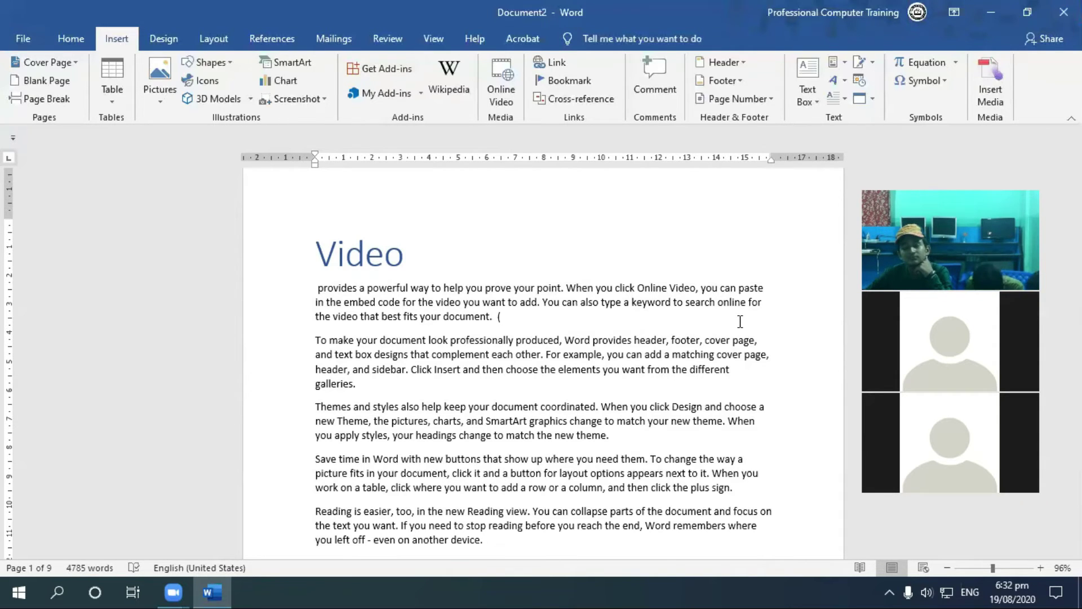
{"action": "type", "text": "Ref on Page No. "}
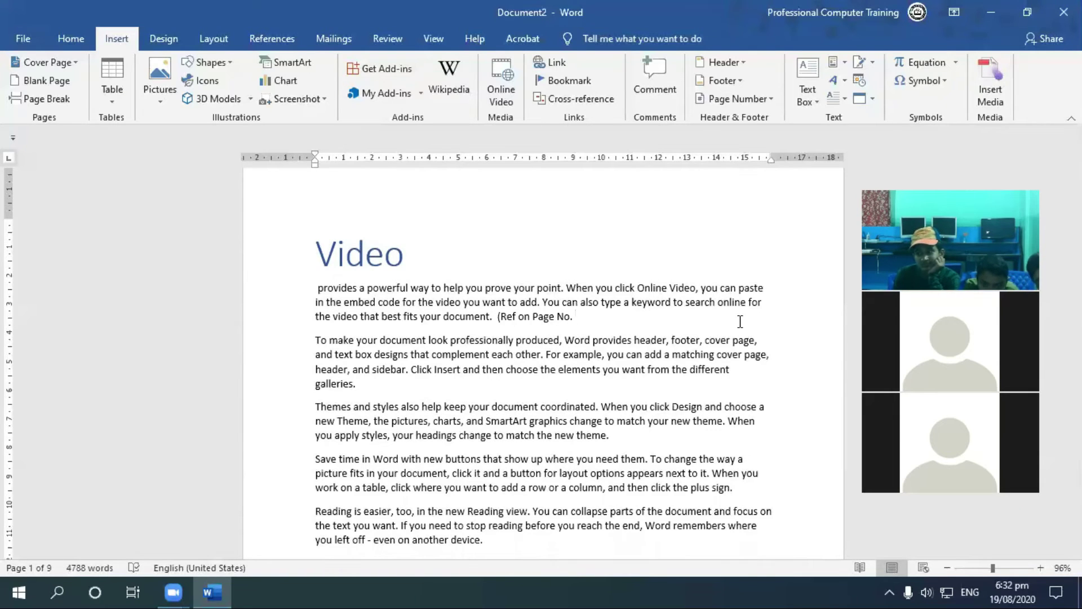
{"action": "type", "text": "10"}
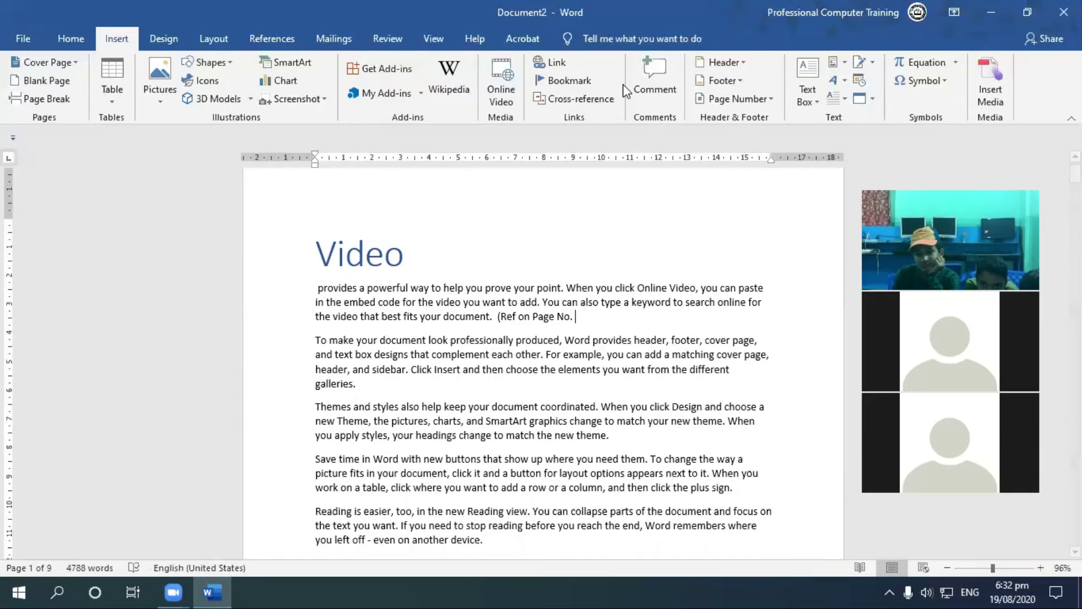
Start a cross-reference after "(Ref on Page No. " and set its reference type to Heading
{"action": "left_click", "coordinate": [572, 101]}
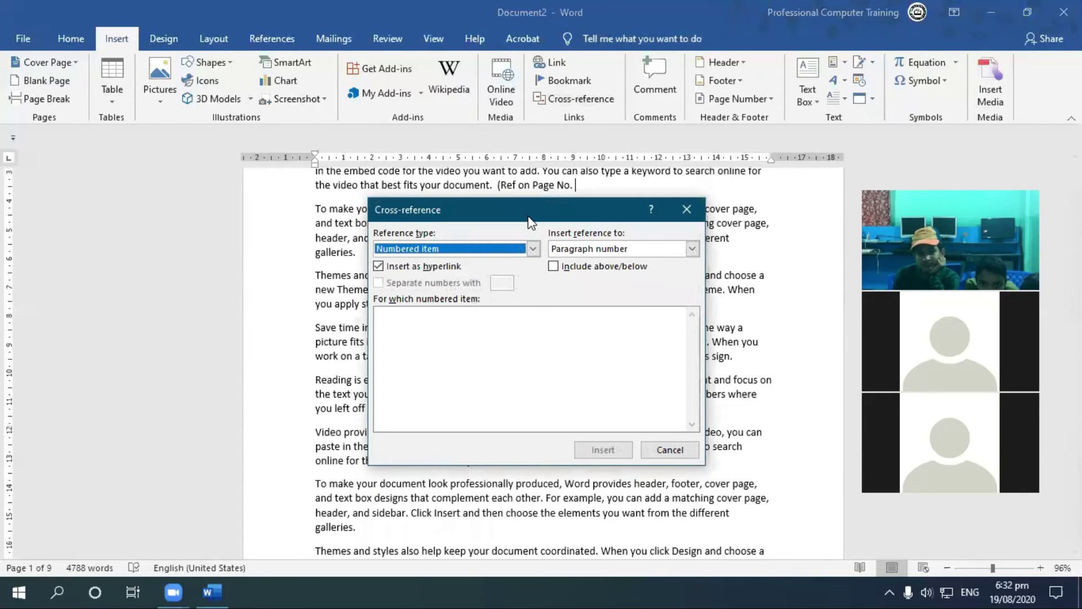
{"action": "left_click_drag", "start_coordinate": [529, 220], "coordinate": [617, 75]}
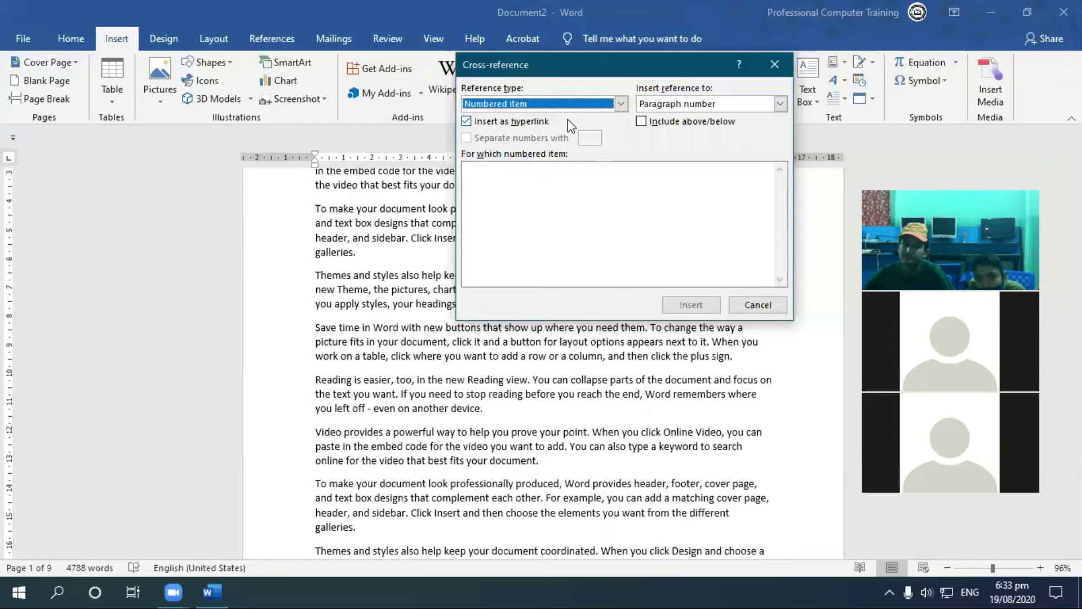
{"action": "left_click", "coordinate": [565, 103]}
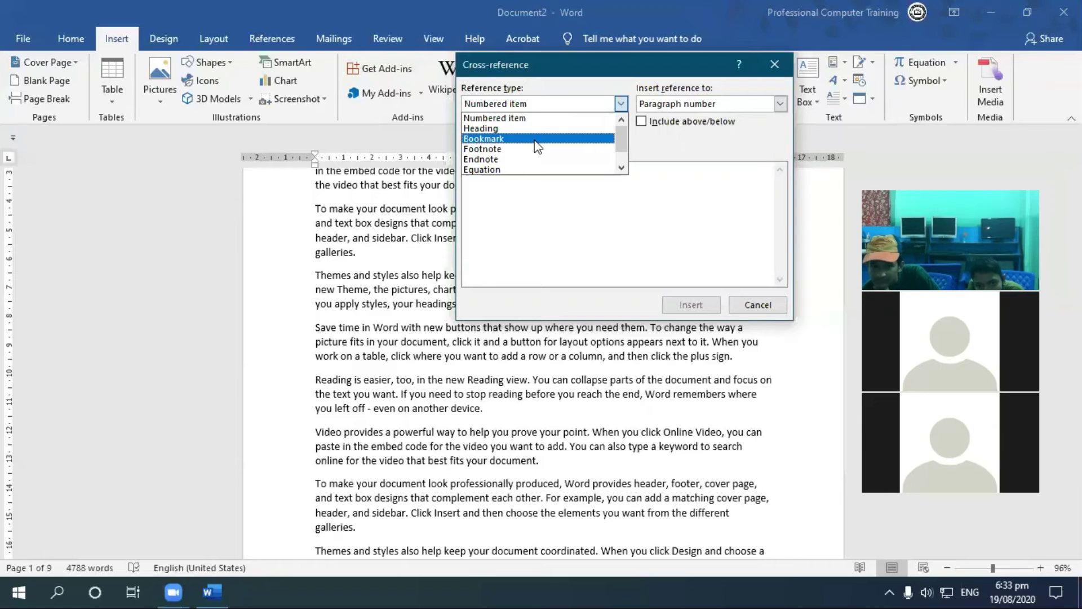
{"action": "scroll", "coordinate": [542, 157], "scroll_direction": "down", "scroll_amount": 1}
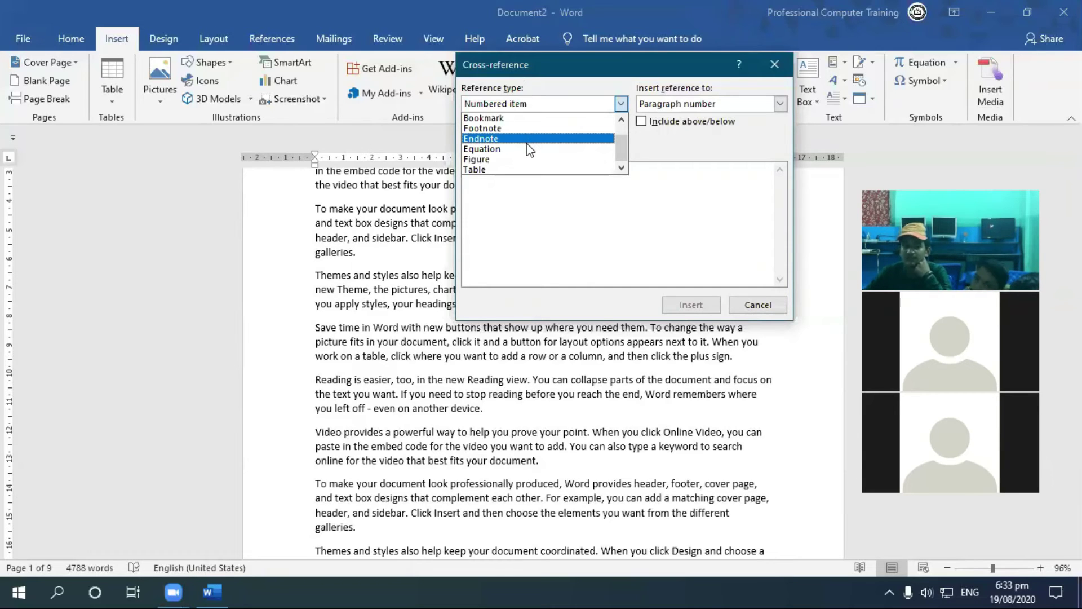
{"action": "left_click", "coordinate": [621, 119]}
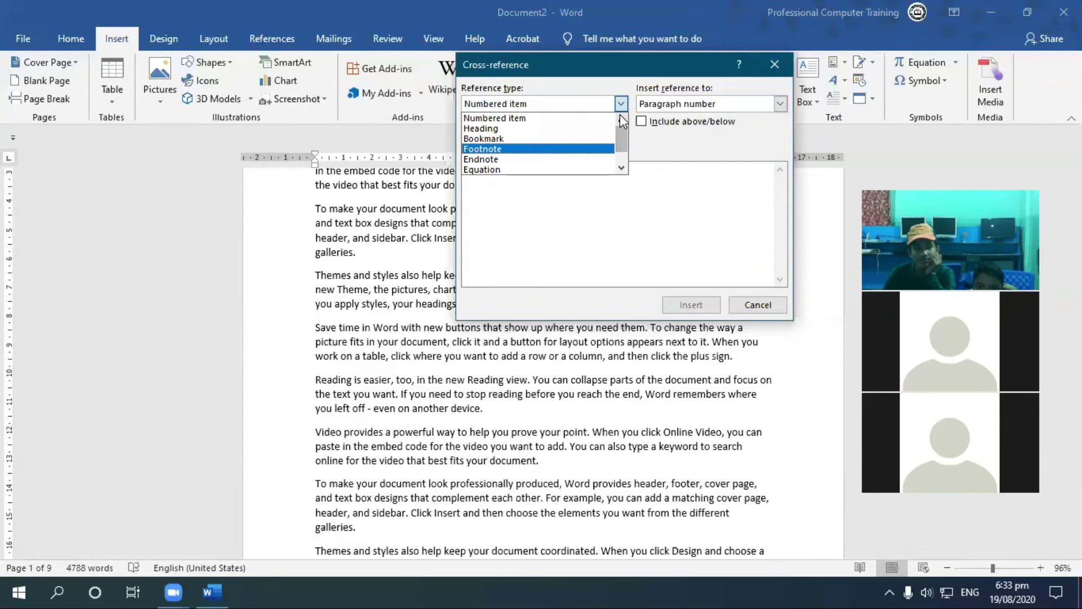
{"action": "left_click", "coordinate": [515, 129]}
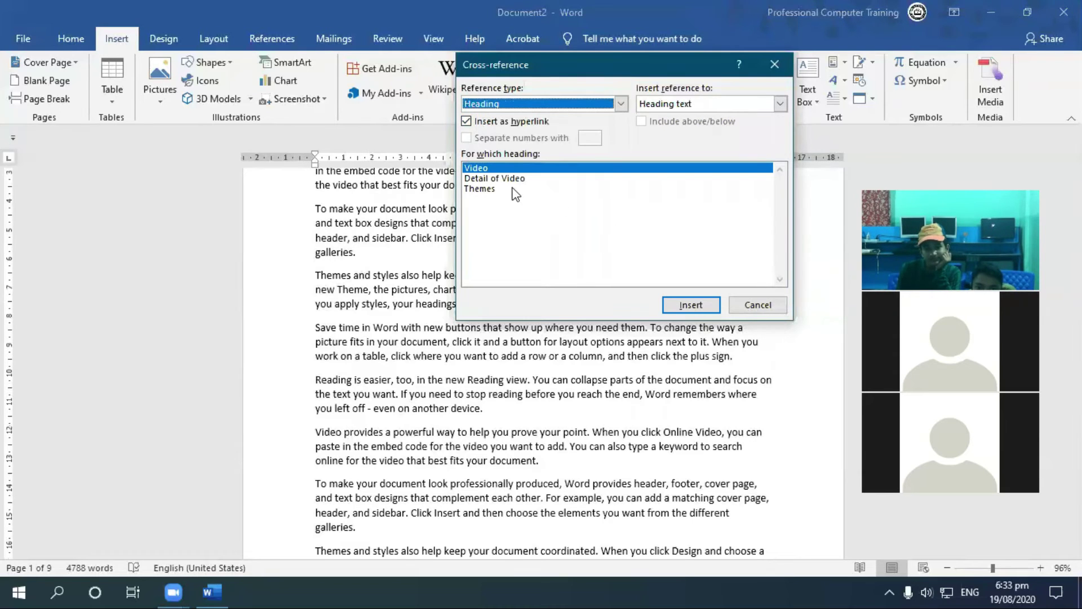
Look through the headings and bookmarks that the cross-reference can point to
{"action": "left_click", "coordinate": [478, 179]}
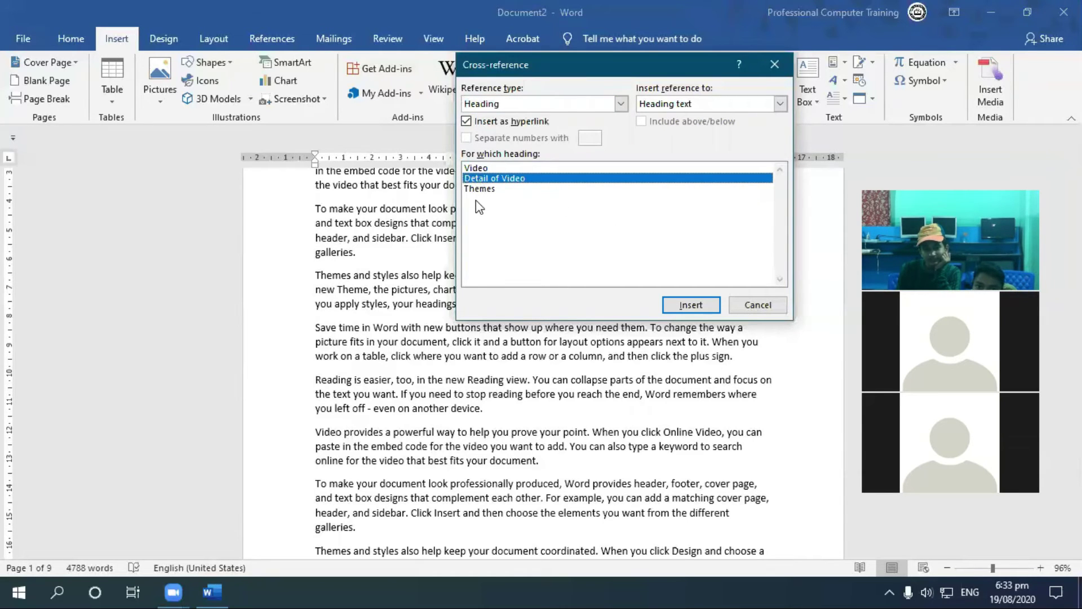
{"action": "left_click", "coordinate": [477, 188]}
{"action": "left_click", "coordinate": [476, 177]}
{"action": "left_click", "coordinate": [476, 167]}
{"action": "left_click", "coordinate": [480, 189]}
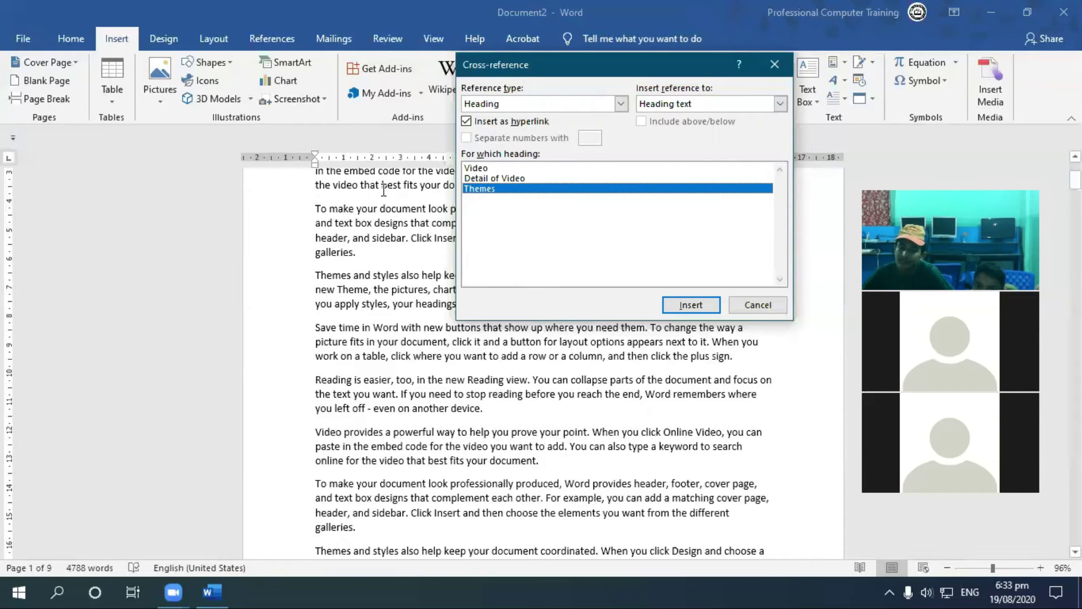
{"action": "left_click", "coordinate": [489, 177]}
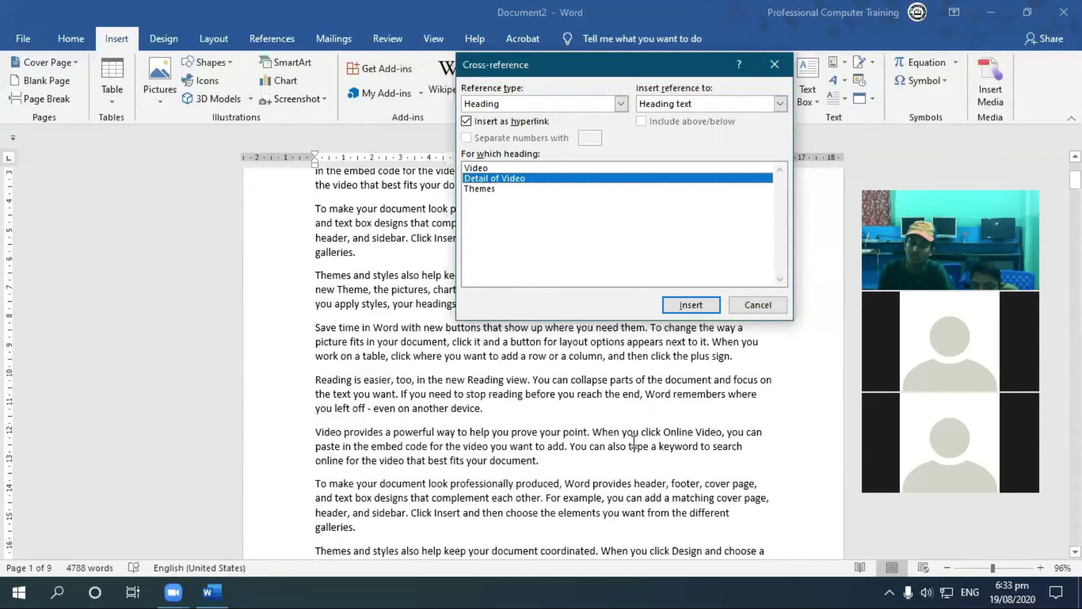
{"action": "left_click", "coordinate": [621, 103]}
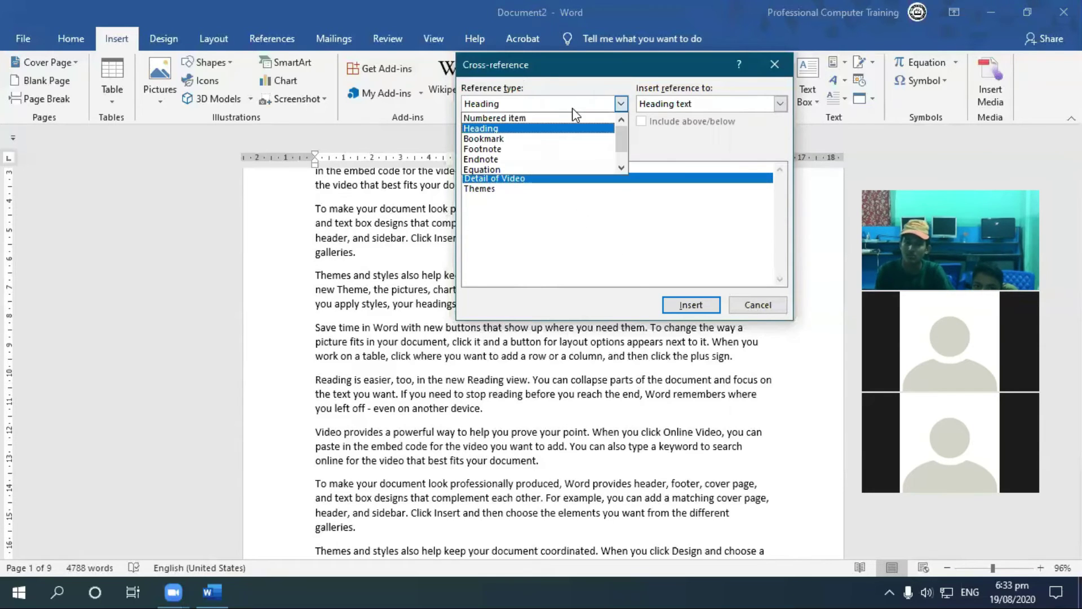
{"action": "left_click", "coordinate": [527, 139]}
{"action": "left_click", "coordinate": [468, 179]}
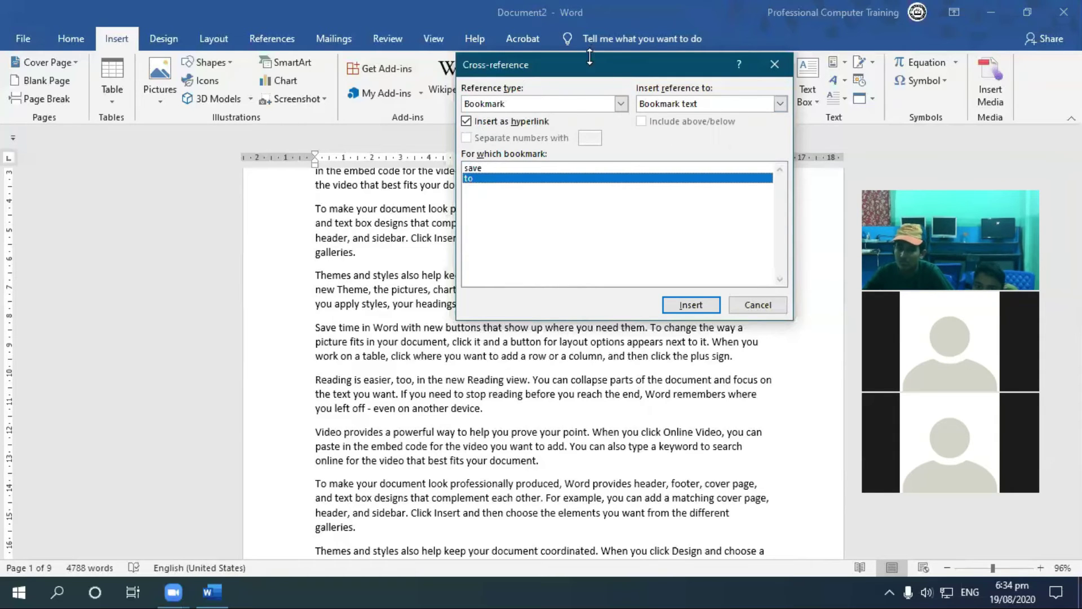
Insert a hyperlinked cross-reference to the page number of the "Detail of Video" heading and end the note with a closing parenthesis
{"action": "left_click", "coordinate": [621, 103]}
{"action": "left_click", "coordinate": [534, 129]}
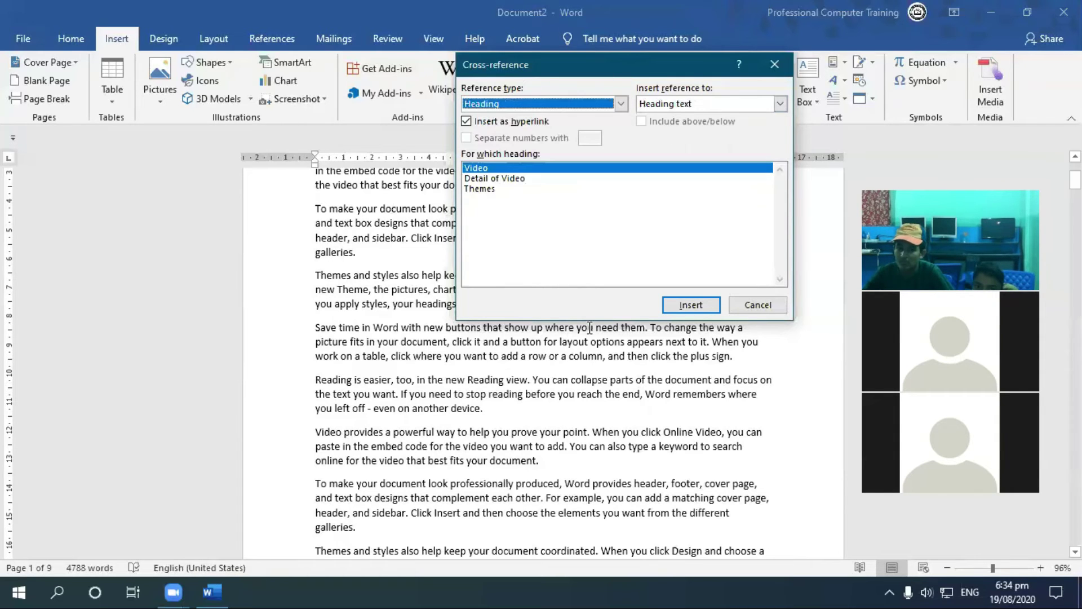
{"action": "left_click", "coordinate": [485, 179]}
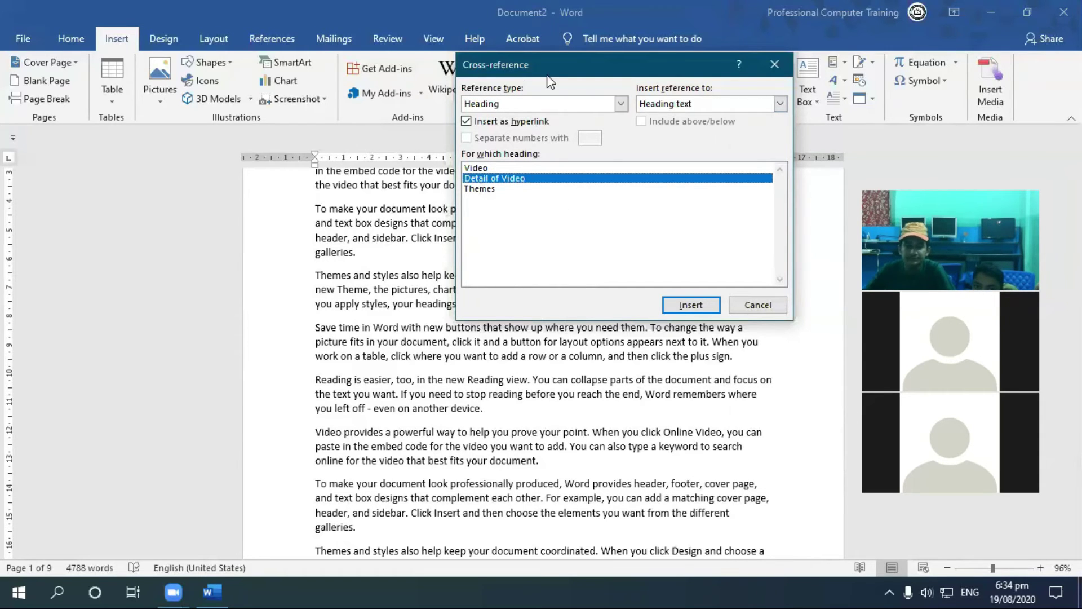
{"action": "left_click_drag", "start_coordinate": [563, 60], "coordinate": [784, 23]}
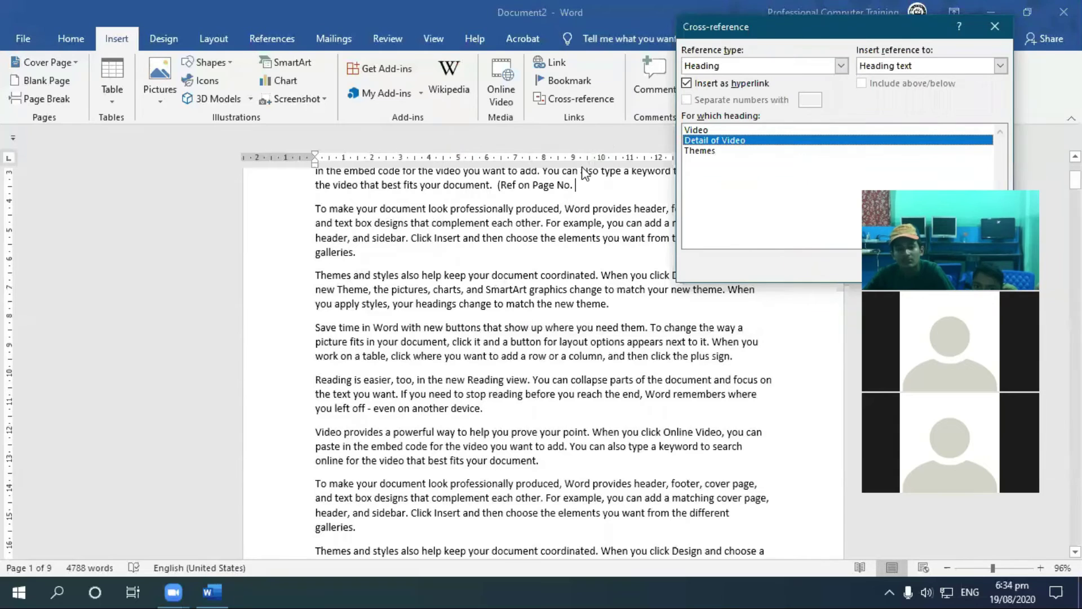
{"action": "left_click_drag", "start_coordinate": [867, 35], "coordinate": [636, 66]}
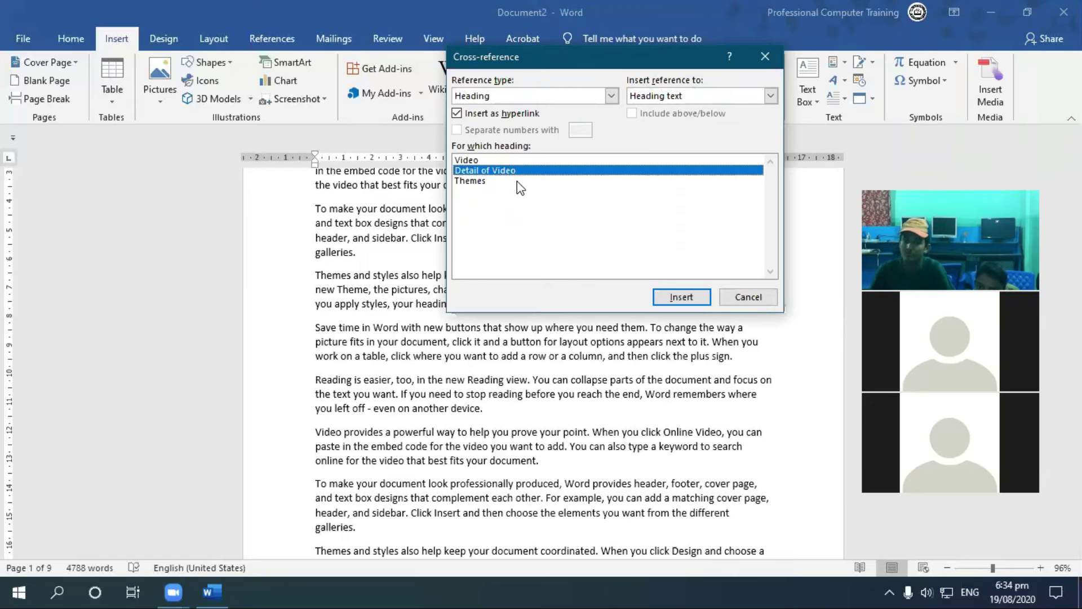
{"action": "left_click", "coordinate": [706, 97]}
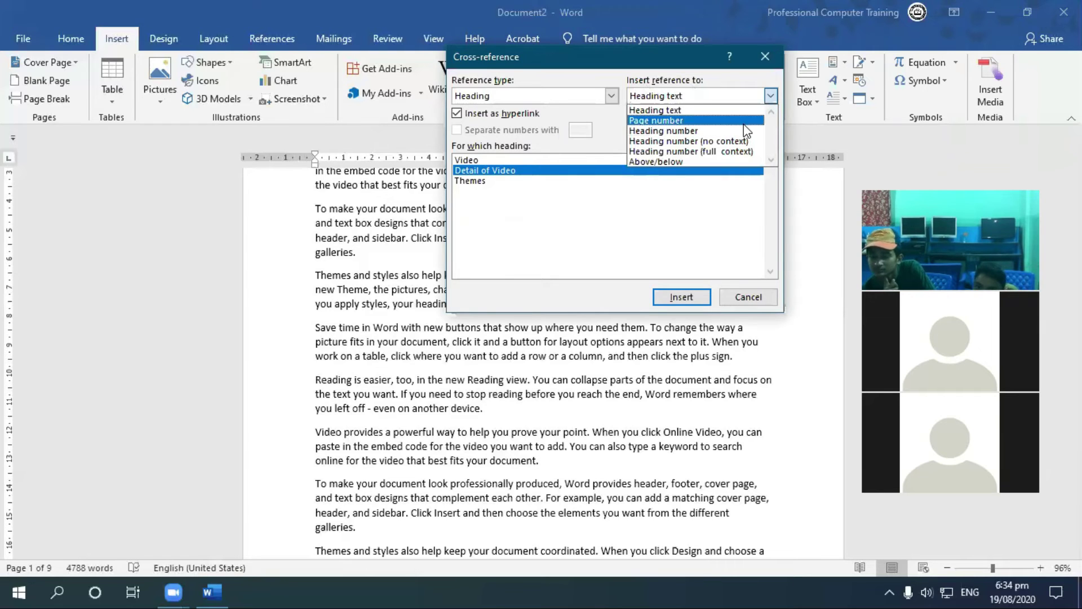
{"action": "left_click", "coordinate": [700, 121]}
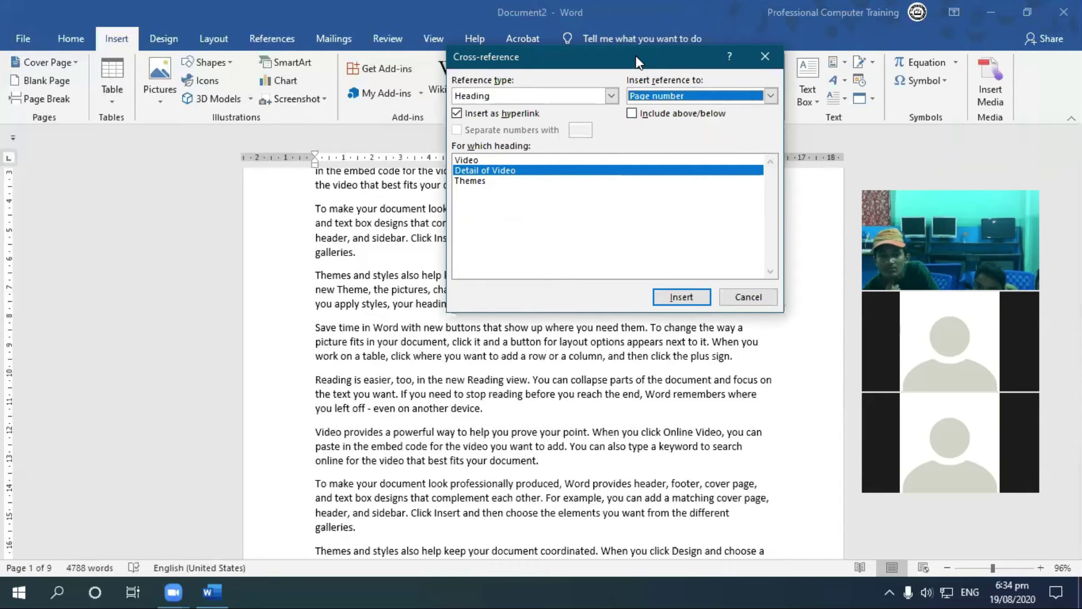
{"action": "left_click_drag", "start_coordinate": [641, 55], "coordinate": [863, 11]}
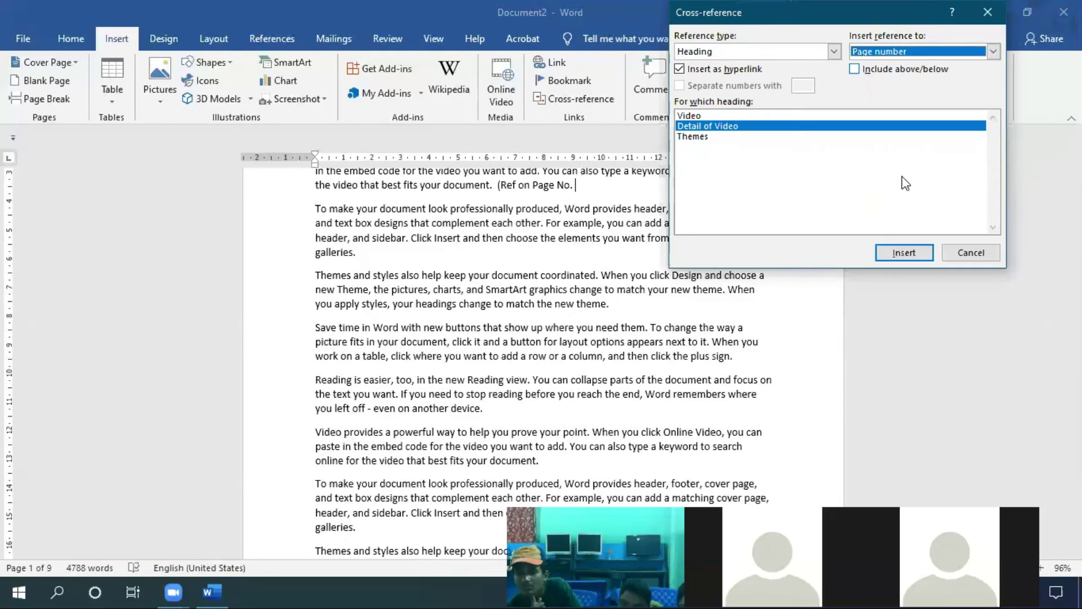
{"action": "left_click", "coordinate": [911, 255]}
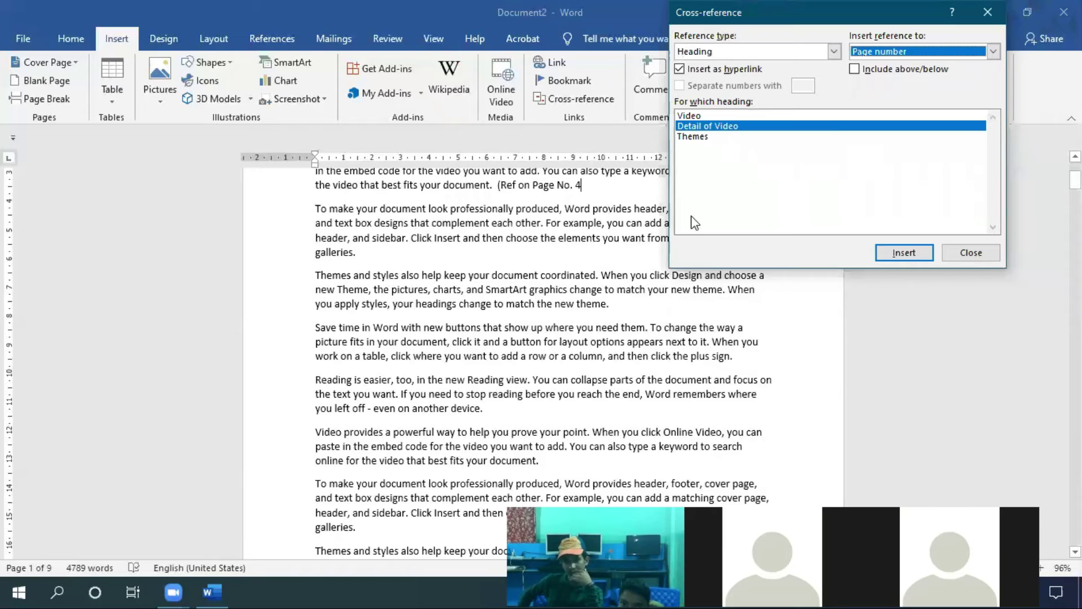
{"action": "left_click", "coordinate": [955, 252]}
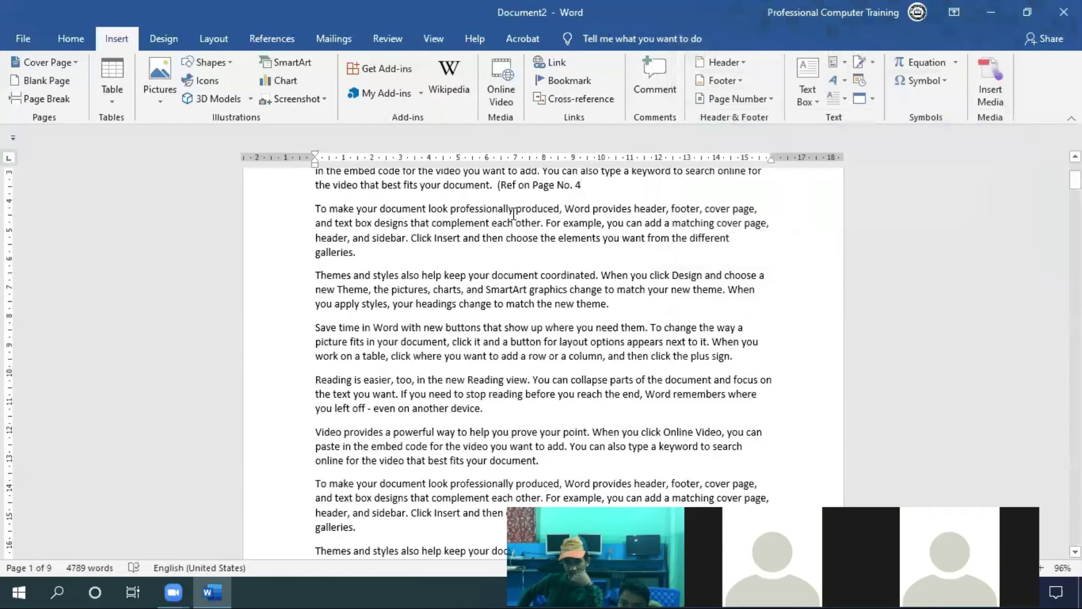
{"action": "type", "text": ")"}
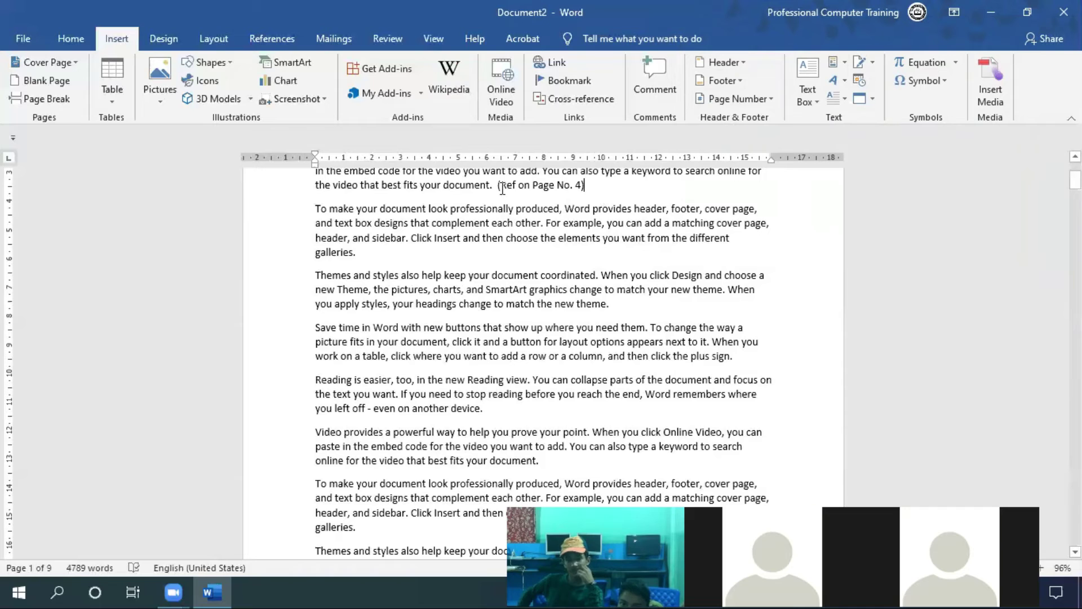
Format the whole "(Ref on Page No. 4)" note in red italics and enlarge its font by two size steps
{"action": "mouse_move", "coordinate": [501, 188]}
{"action": "left_mouse_down"}
{"action": "mouse_move", "coordinate": [604, 188]}
{"action": "mouse_move", "coordinate": [498, 187]}
{"action": "left_mouse_up"}
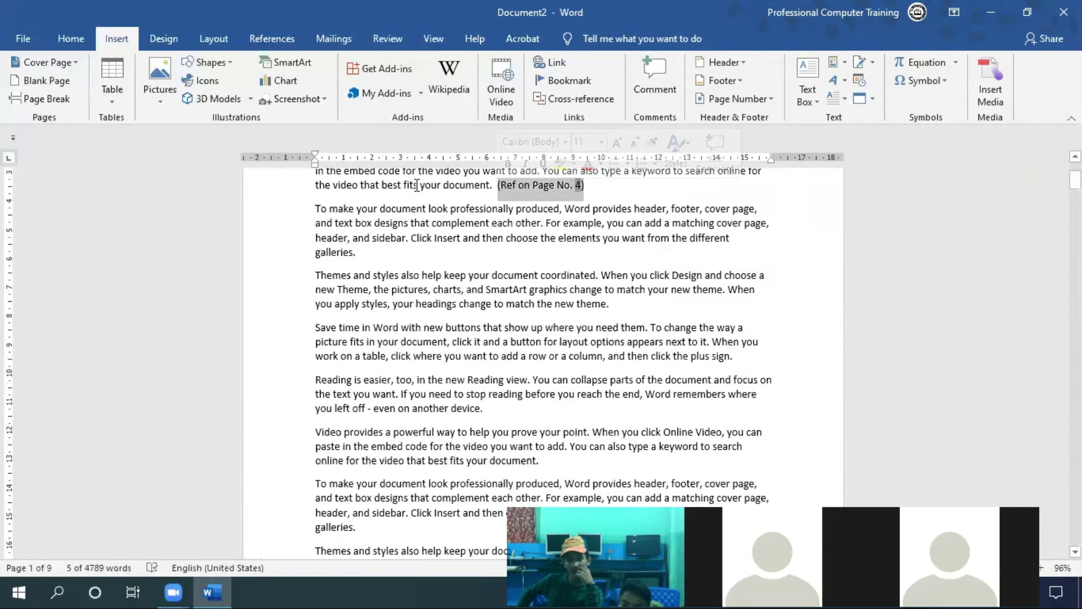
{"action": "left_click", "coordinate": [70, 38]}
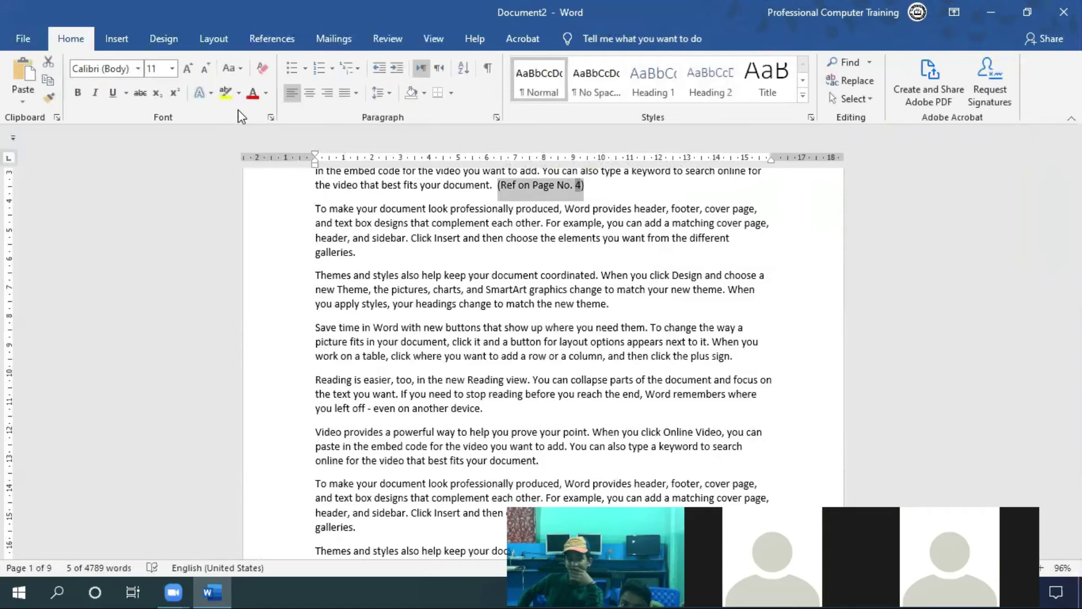
{"action": "left_click", "coordinate": [189, 69]}
{"action": "left_click", "coordinate": [189, 70]}
{"action": "left_click", "coordinate": [253, 93]}
{"action": "left_click", "coordinate": [95, 93]}
{"action": "left_click", "coordinate": [628, 314]}
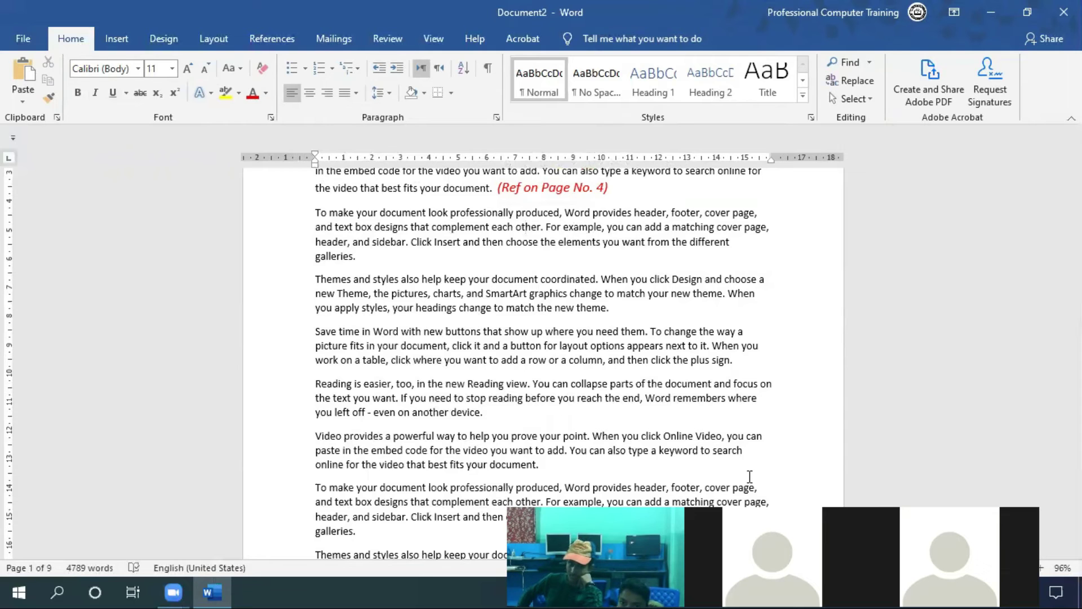
Follow the page-number link in the red "(Ref on Page No. 4)" note to its target heading
{"action": "scroll", "coordinate": [263, 247], "scroll_direction": "up", "scroll_amount": 2}
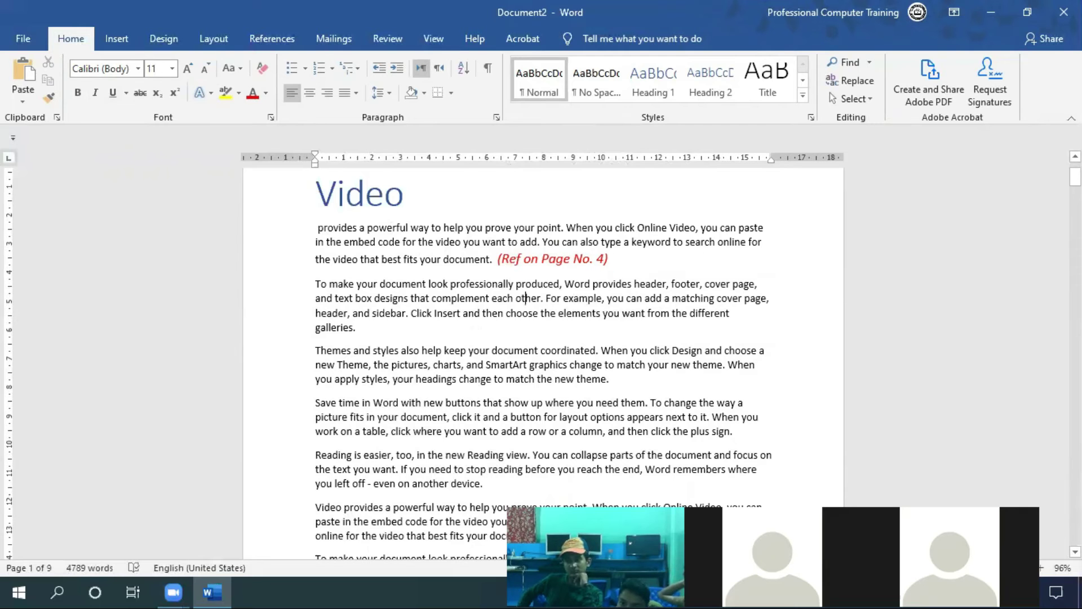
{"action": "mouse_move", "coordinate": [1075, 176]}
{"action": "left_mouse_down"}
{"action": "mouse_move", "coordinate": [1053, 328]}
{"action": "mouse_move", "coordinate": [1076, 172]}
{"action": "left_mouse_up"}
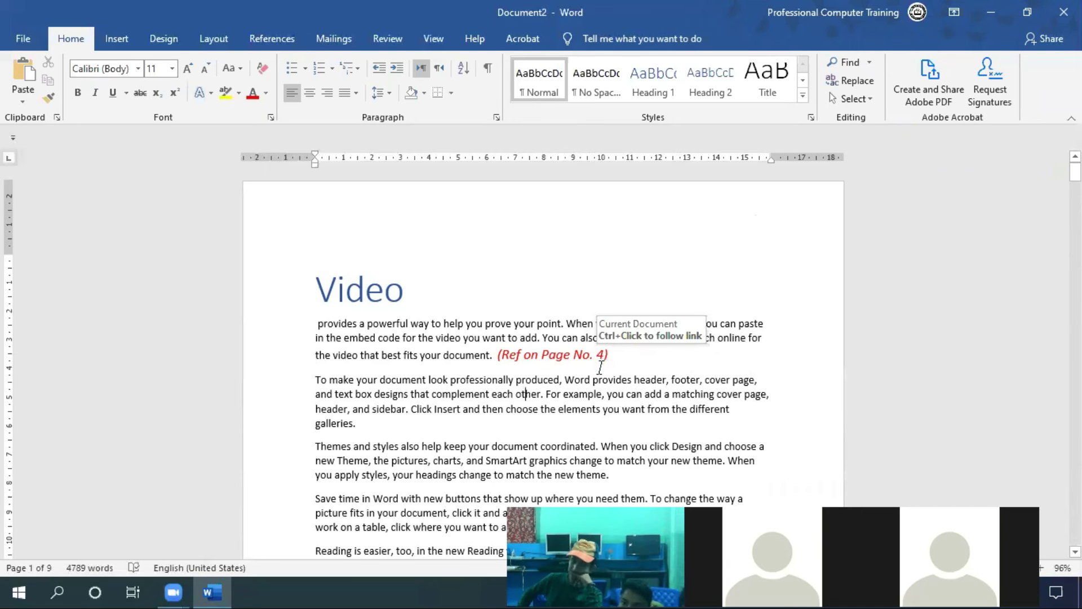
{"action": "double_click", "coordinate": [600, 357]}
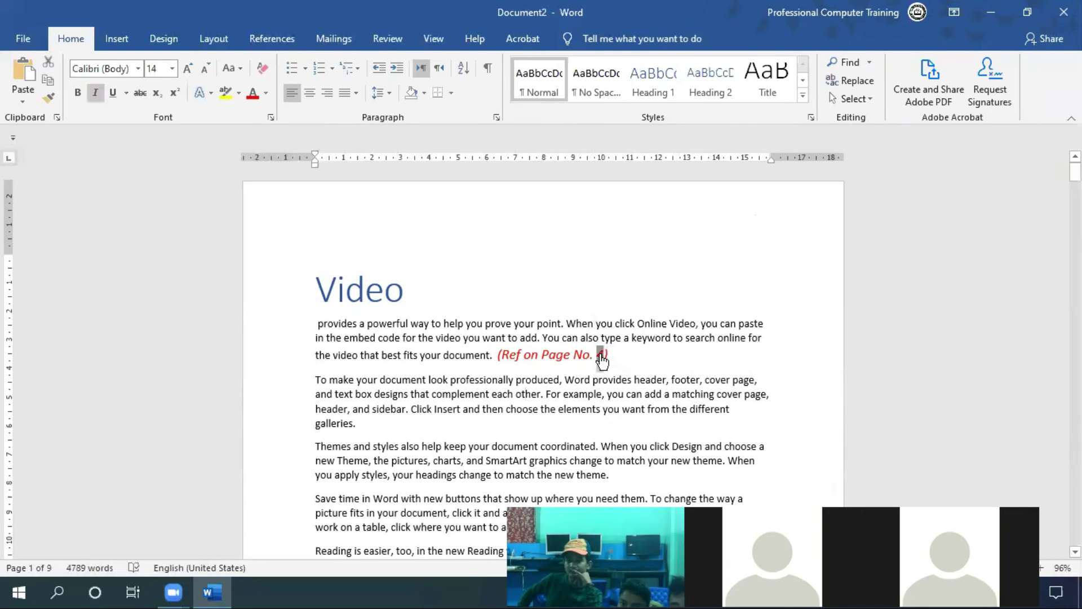
{"action": "left_click", "coordinate": [600, 357], "text": "ctrl"}
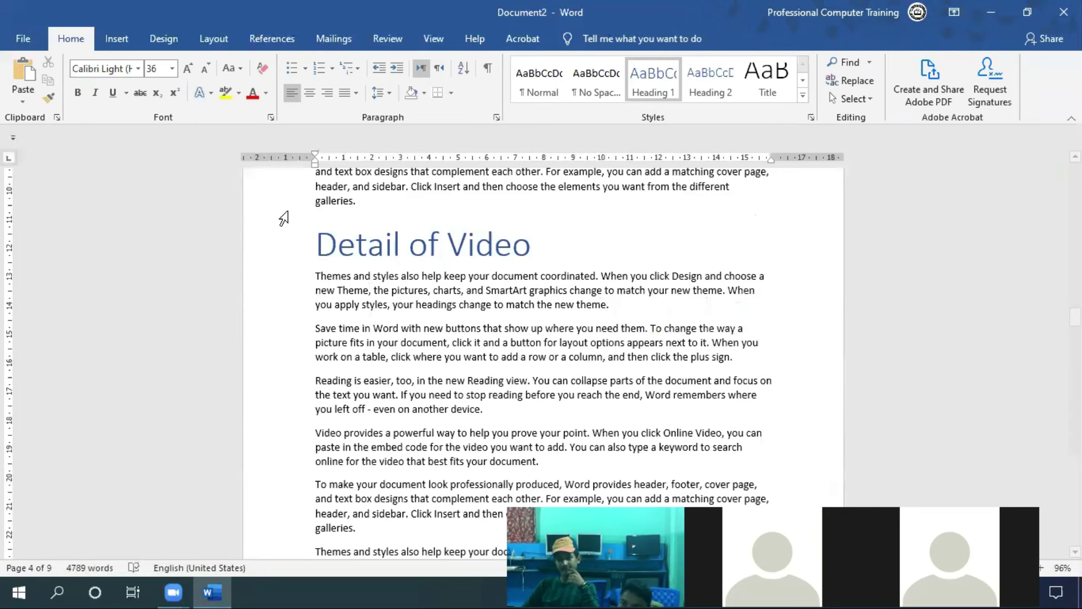
Return to the first page and add "and paragraph#" inside the red reference note, just before its closing parenthesis
{"action": "left_click_drag", "start_coordinate": [1075, 316], "coordinate": [1075, 172]}
{"action": "left_click", "coordinate": [615, 351]}
{"action": "type", "text": "and paragraph#"}
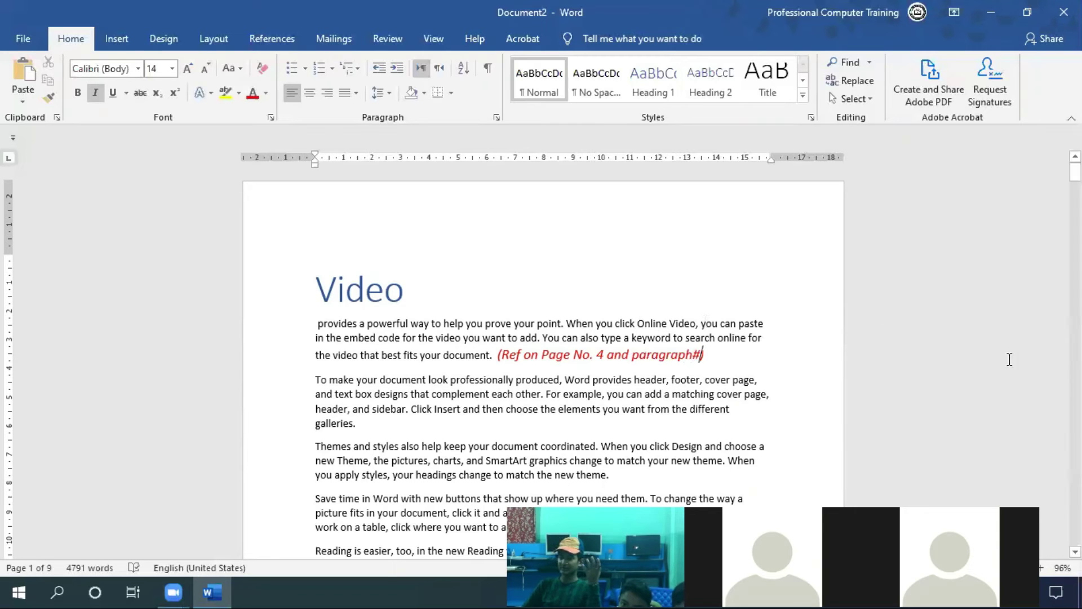
Insert a hyperlinked cross-reference to the heading number of "Detail of Video" after "paragraph#"
{"action": "left_click", "coordinate": [116, 39]}
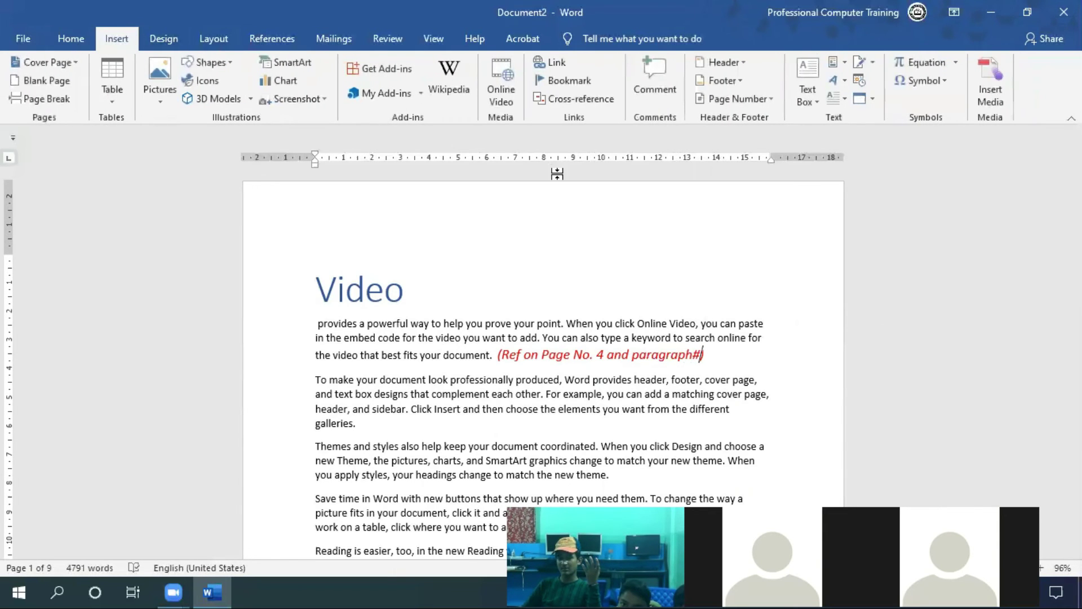
{"action": "left_click", "coordinate": [579, 99]}
{"action": "left_click", "coordinate": [915, 248]}
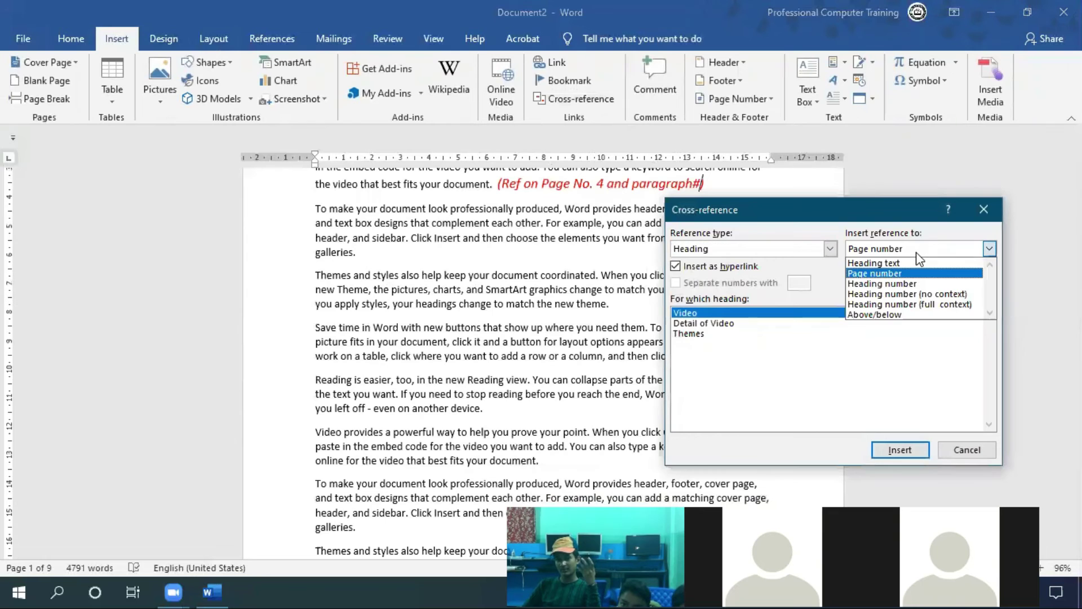
{"action": "left_click", "coordinate": [953, 285]}
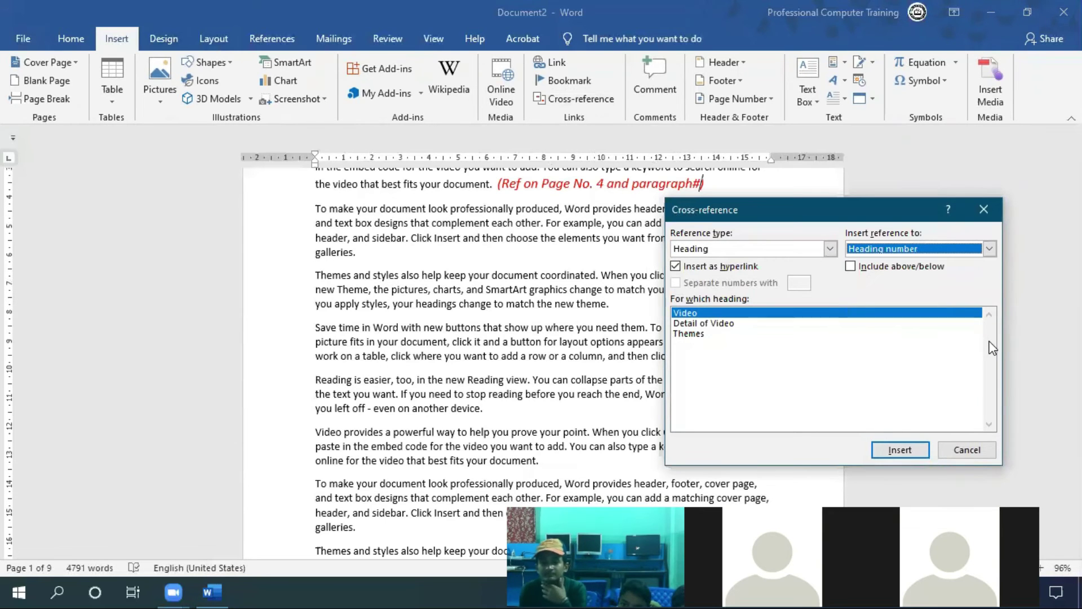
{"action": "left_click", "coordinate": [733, 323]}
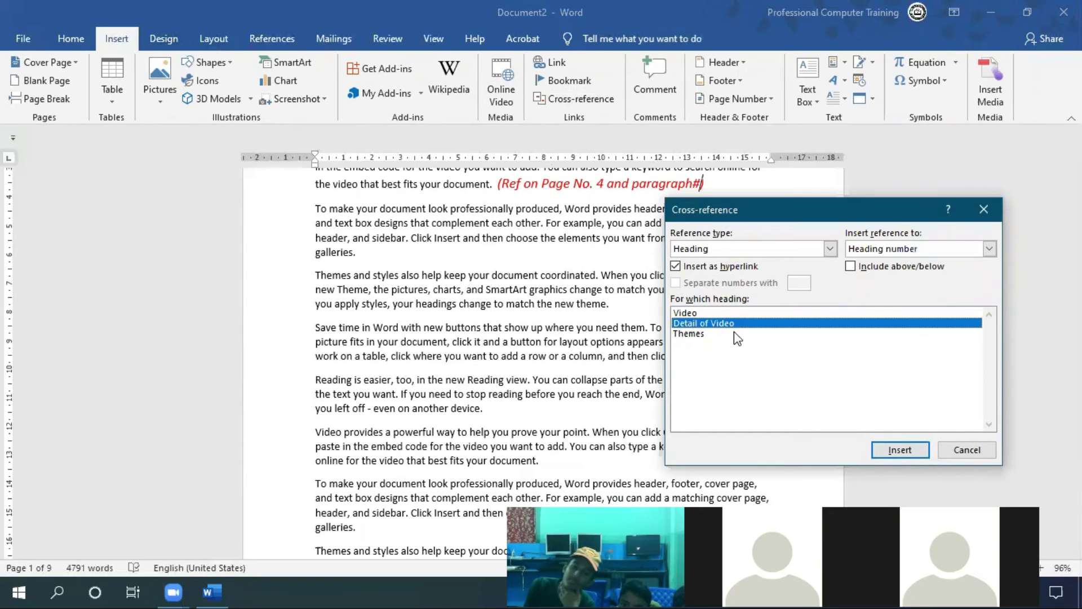
{"action": "left_click", "coordinate": [900, 449]}
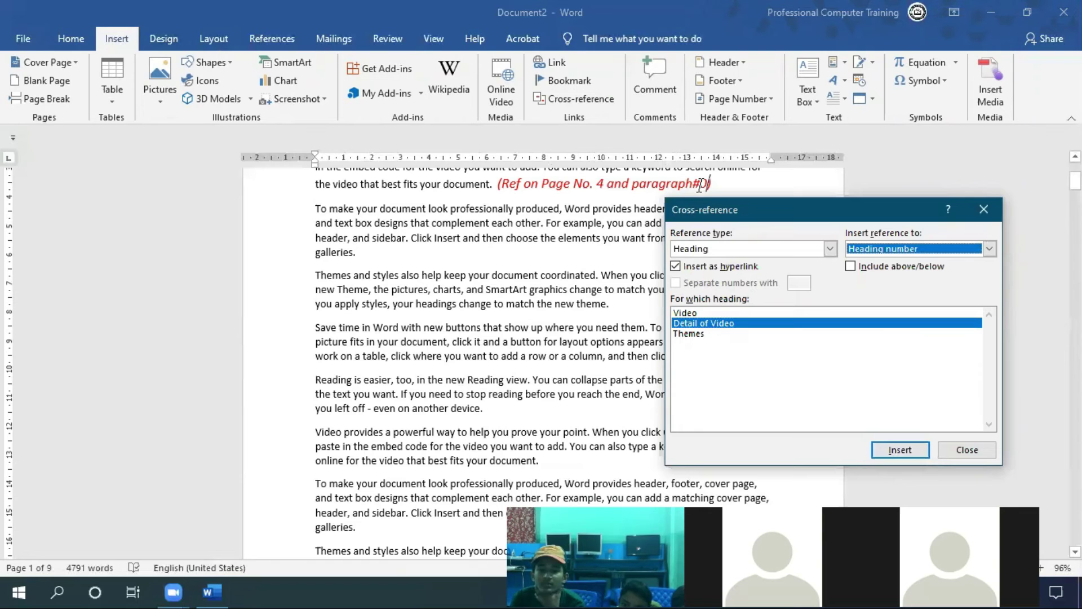
{"action": "left_click", "coordinate": [967, 450]}
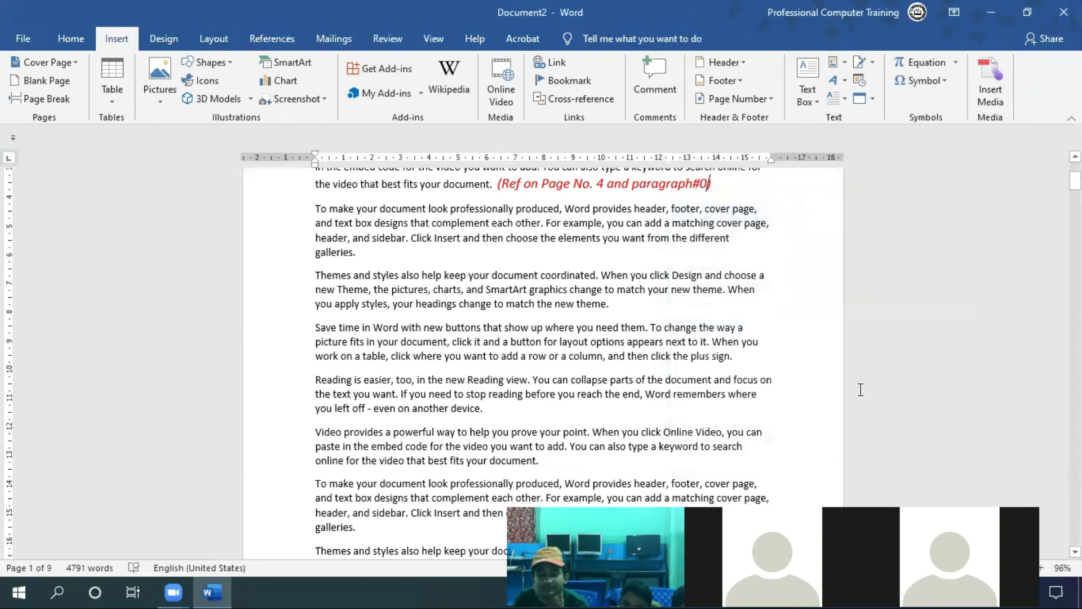
Delete "and paragraph#0" from the red note, leaving only the page reference in parentheses
{"action": "scroll", "coordinate": [758, 260], "scroll_direction": "up", "scroll_amount": 2}
{"action": "left_click_drag", "start_coordinate": [710, 256], "coordinate": [616, 256]}
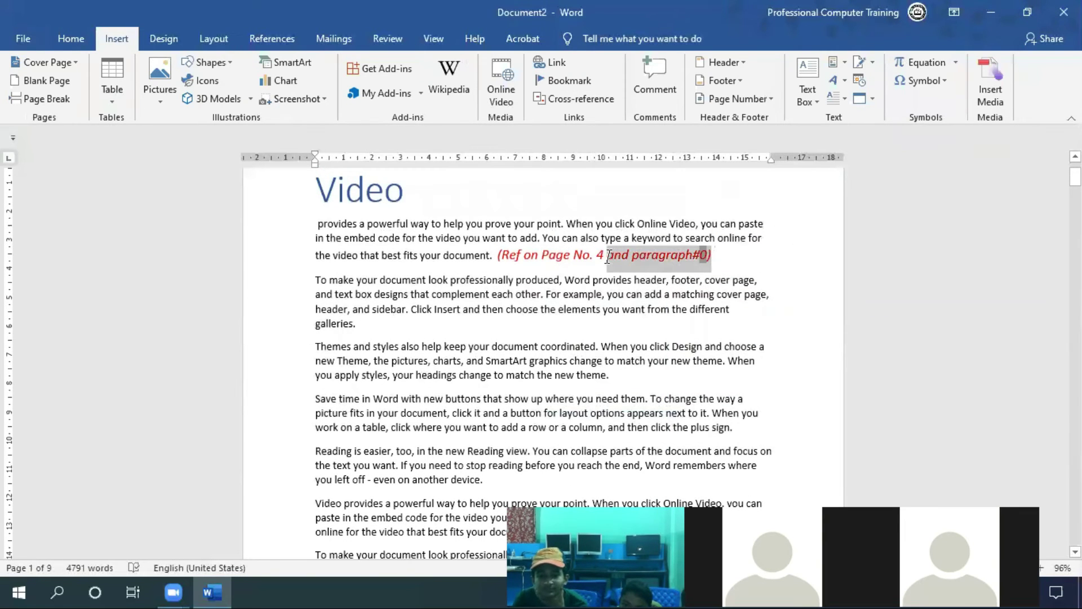
{"action": "key", "text": "BackSpace"}
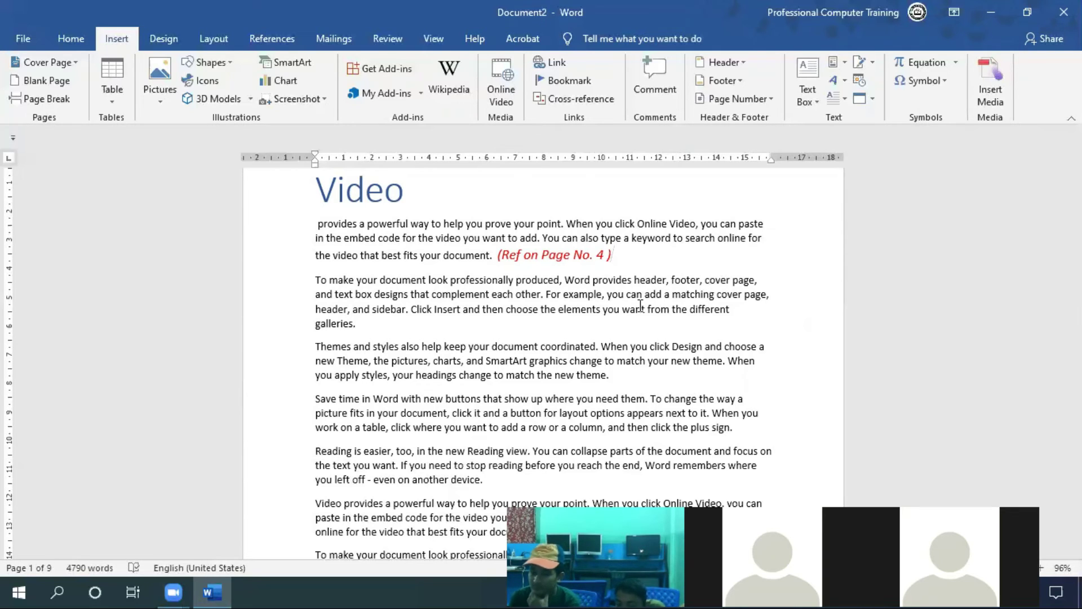
{"action": "key", "text": "Return"}
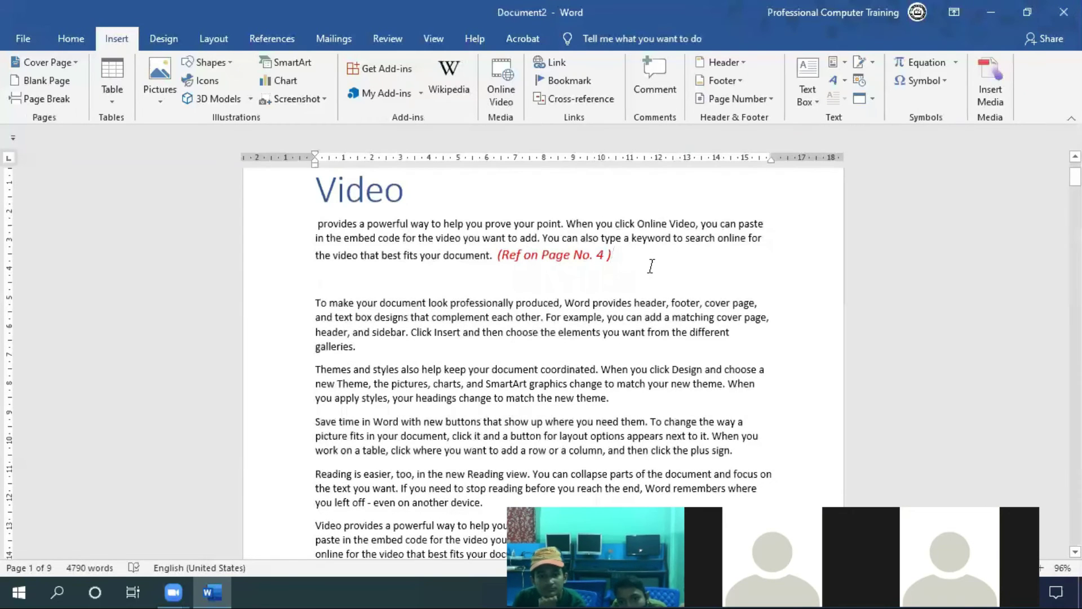
{"action": "key", "text": "BackSpace"}
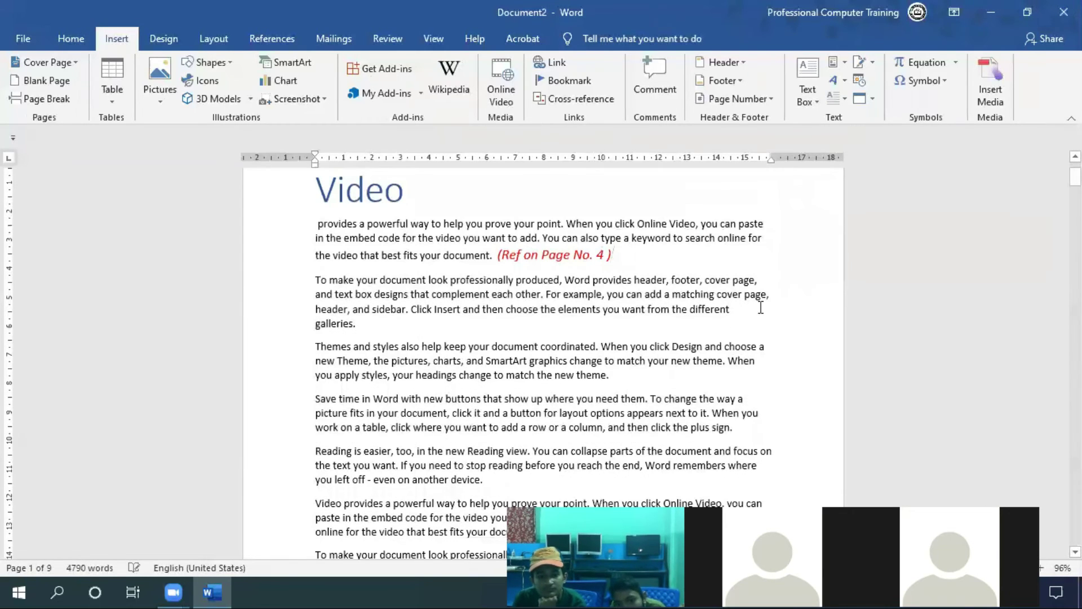
Follow the page 4 reference and add "(Ref on page no." after the "Video provides" paragraph in the Detail of Video section
{"action": "left_click", "coordinate": [604, 257], "text": "ctrl"}
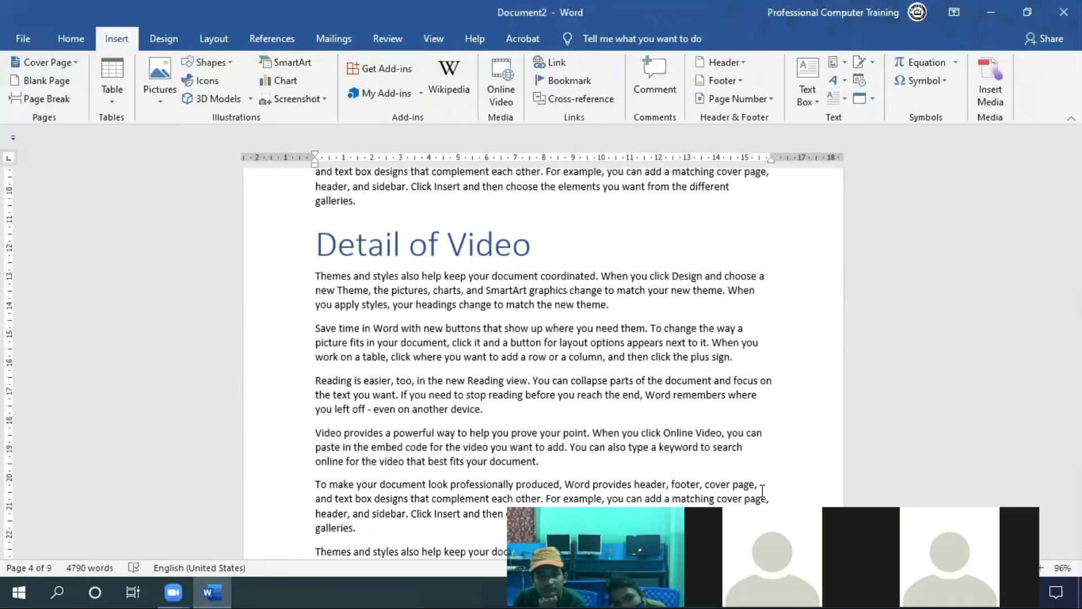
{"action": "scroll", "coordinate": [877, 409], "scroll_direction": "down", "scroll_amount": 6}
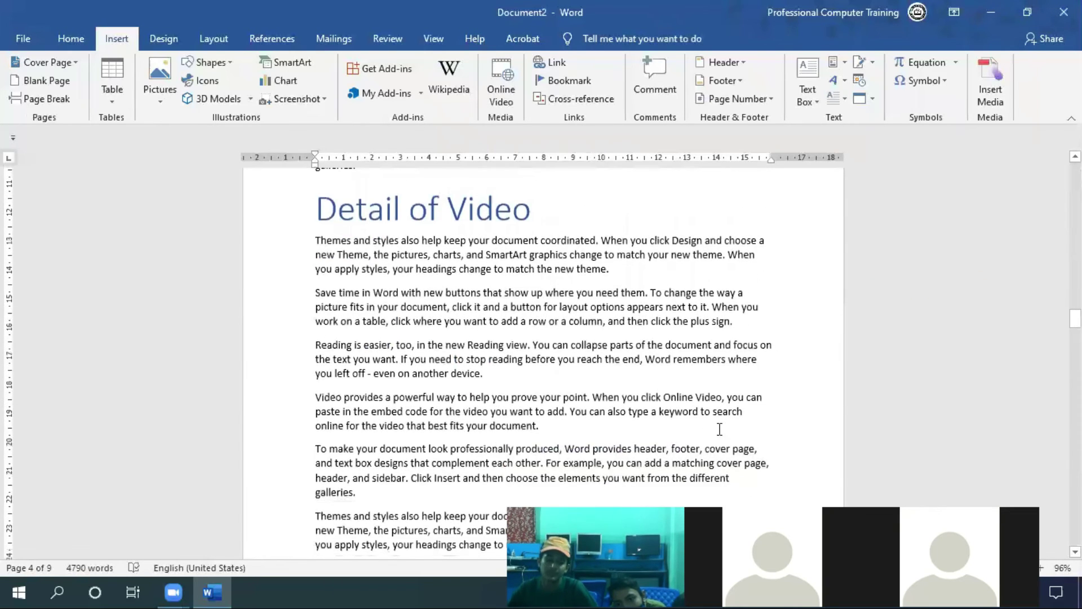
{"action": "left_click", "coordinate": [542, 247]}
{"action": "type", "text": "(Ref on apage no."}
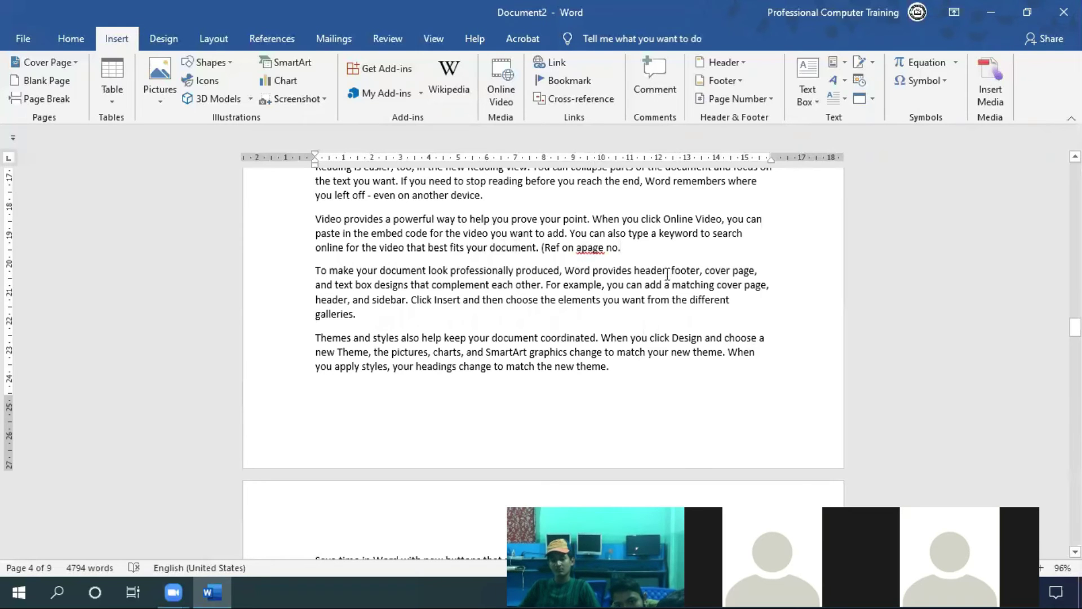
{"action": "key", "text": "BackSpace"}
Insert a hyperlinked cross-reference to the page number of the "save" bookmark and end the note with a closing parenthesis
{"action": "left_click", "coordinate": [566, 99]}
{"action": "left_click", "coordinate": [792, 51]}
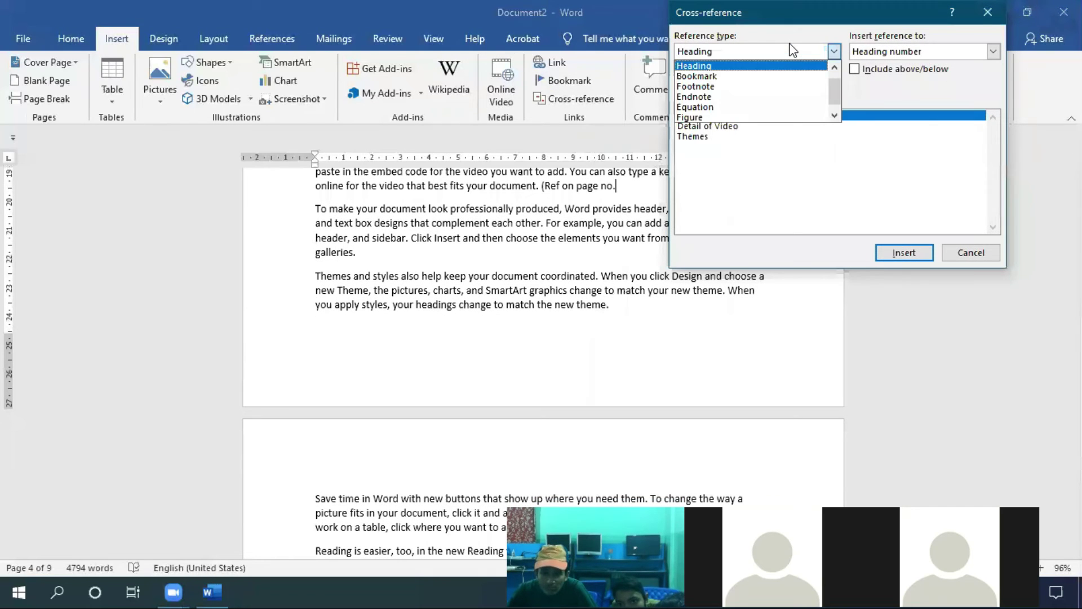
{"action": "left_click", "coordinate": [780, 76]}
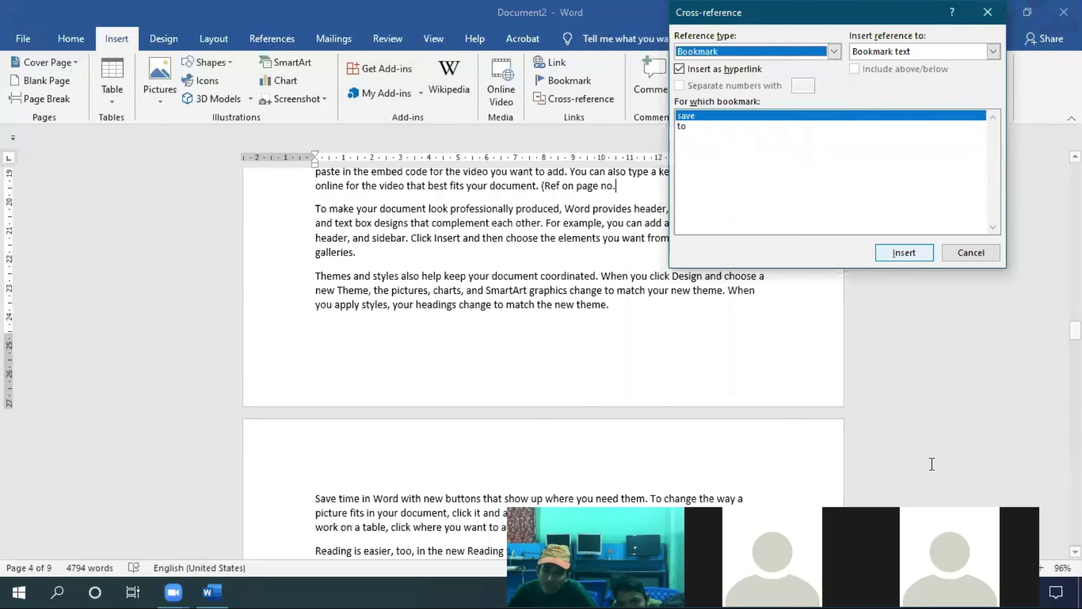
{"action": "left_click", "coordinate": [801, 52]}
{"action": "left_click", "coordinate": [751, 76]}
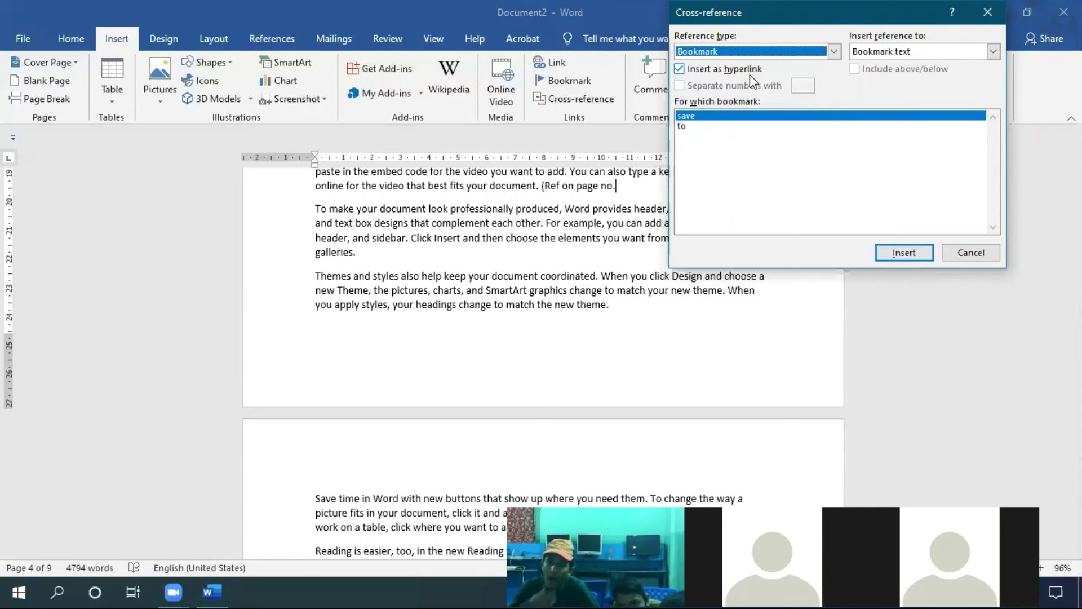
{"action": "left_click", "coordinate": [684, 118]}
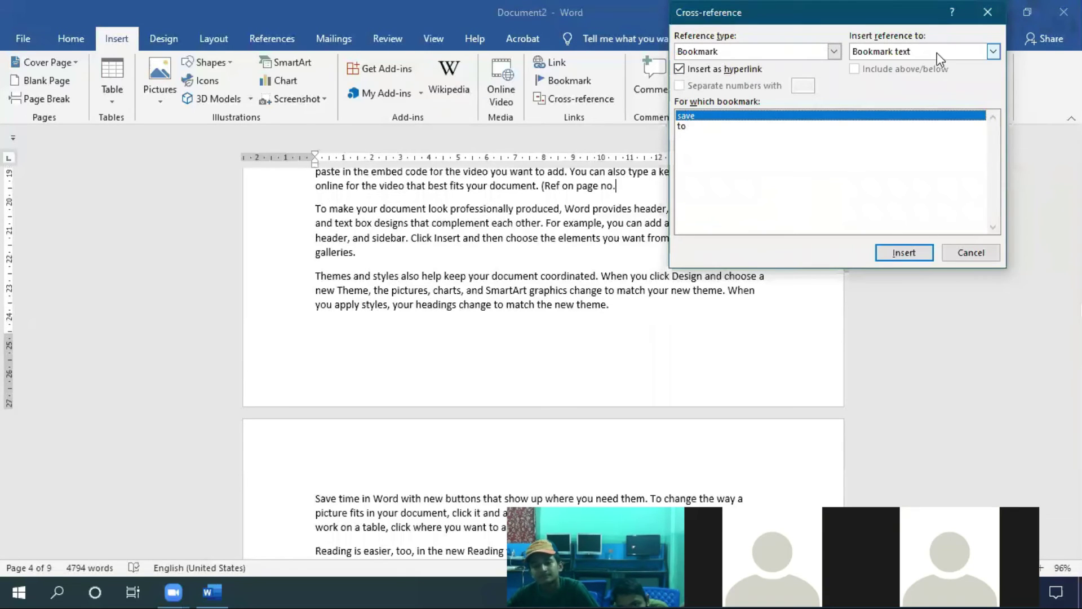
{"action": "left_click", "coordinate": [993, 52]}
{"action": "left_click", "coordinate": [952, 78]}
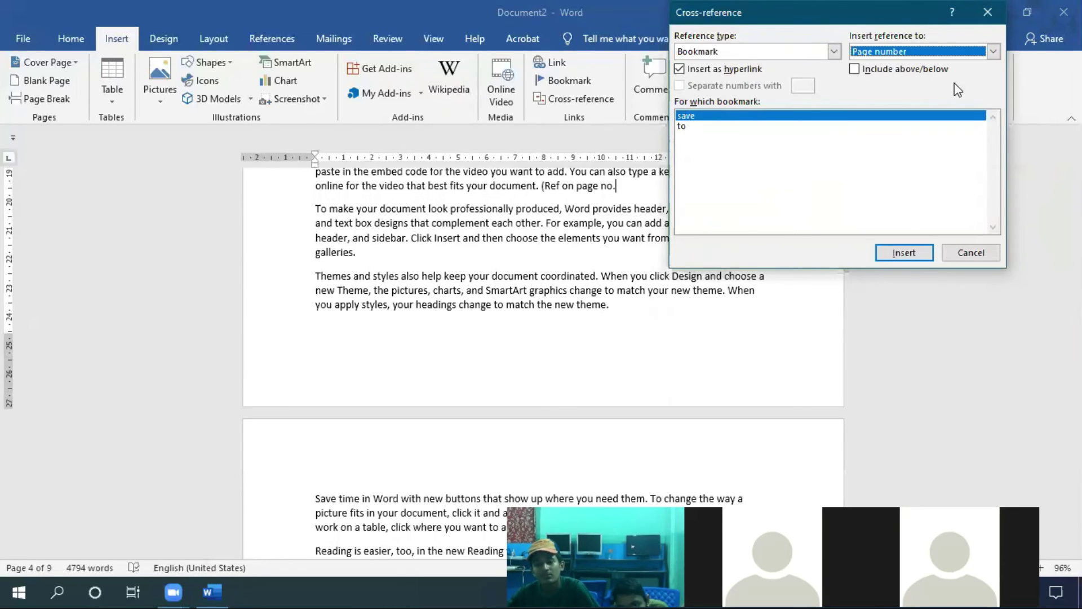
{"action": "left_click", "coordinate": [903, 254]}
{"action": "left_click", "coordinate": [970, 253]}
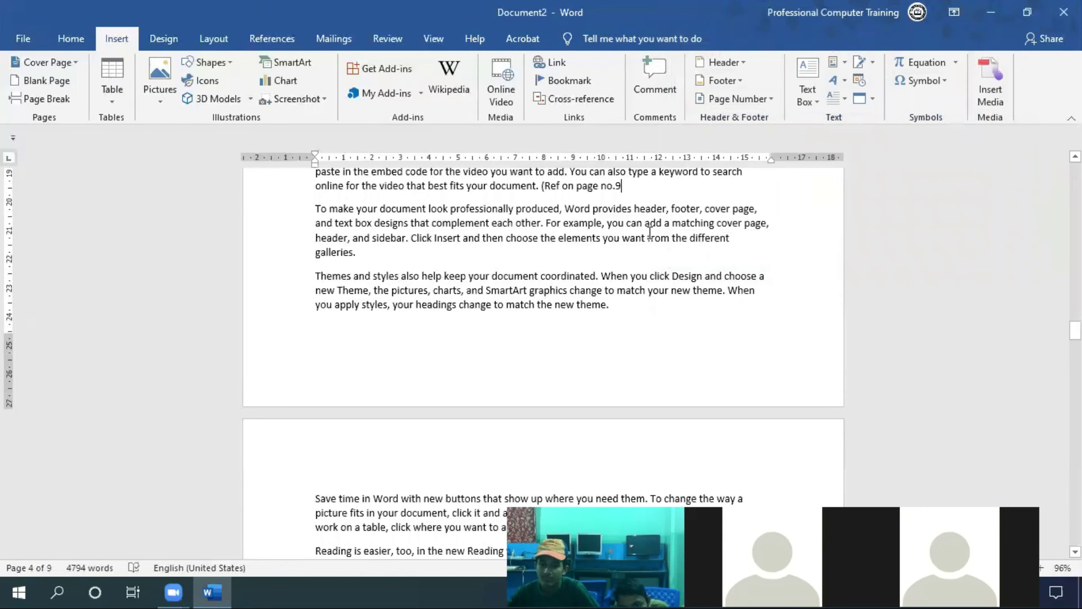
{"action": "scroll", "coordinate": [651, 240], "scroll_direction": "up", "scroll_amount": 1}
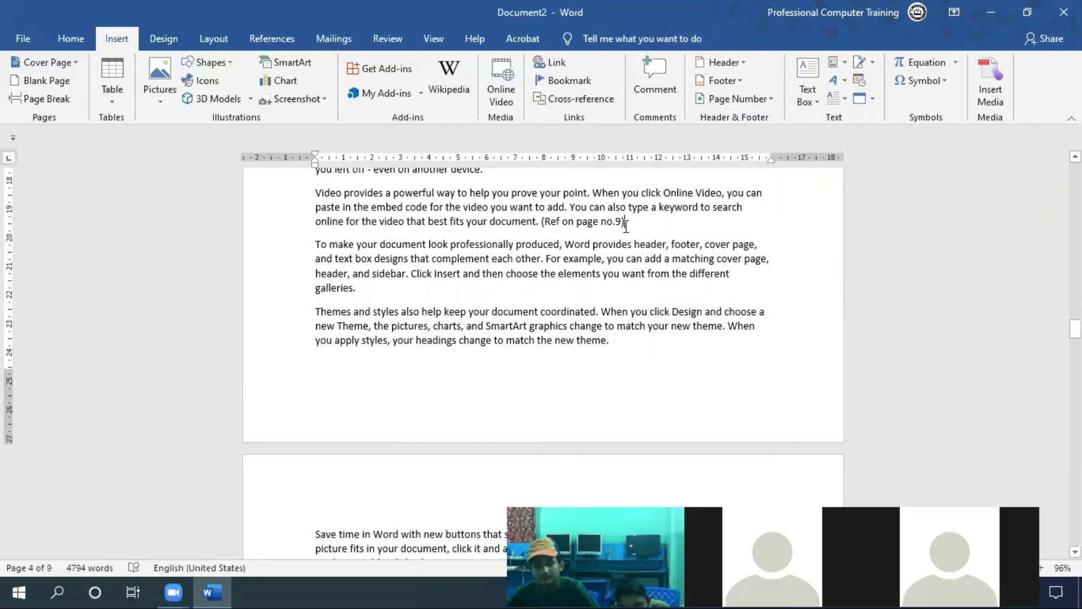
Format the whole "(Ref on page no.9)" note in red, bold and italics, and enlarge its font by three size steps
{"action": "left_click_drag", "start_coordinate": [625, 224], "coordinate": [541, 227]}
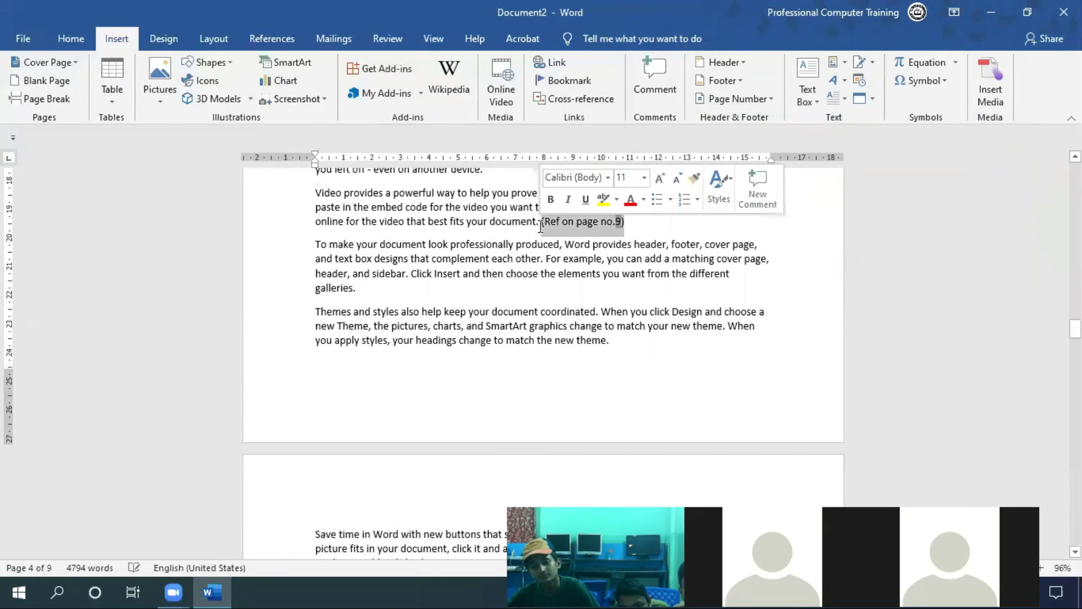
{"action": "left_click", "coordinate": [71, 38]}
{"action": "left_click", "coordinate": [254, 97]}
{"action": "left_click", "coordinate": [81, 88]}
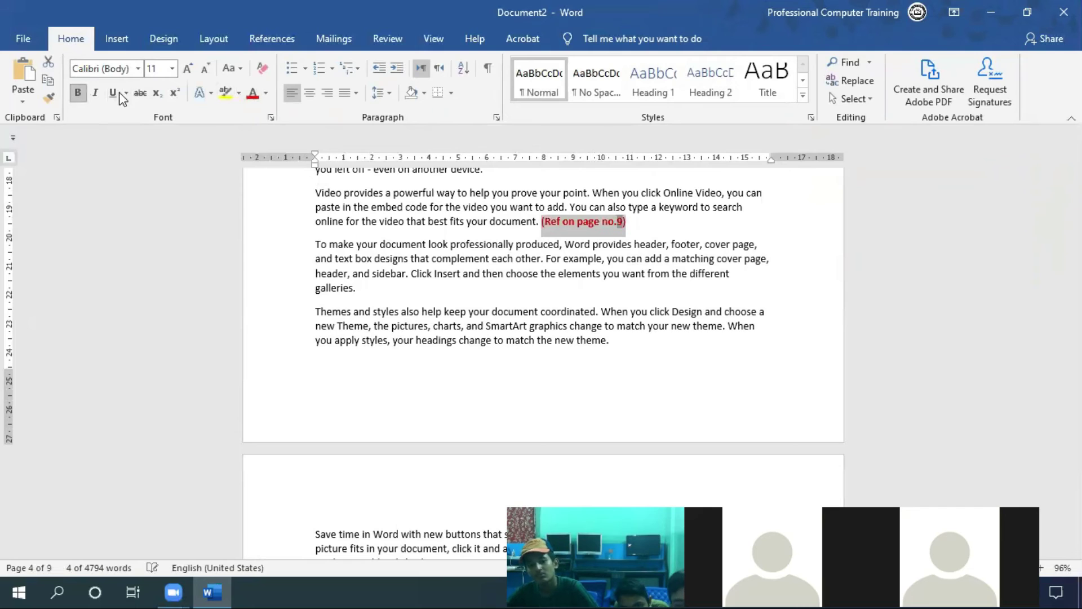
{"action": "left_click", "coordinate": [188, 68]}
{"action": "left_click", "coordinate": [188, 68]}
{"action": "left_click", "coordinate": [188, 68]}
{"action": "left_click", "coordinate": [95, 92]}
{"action": "left_click", "coordinate": [507, 295]}
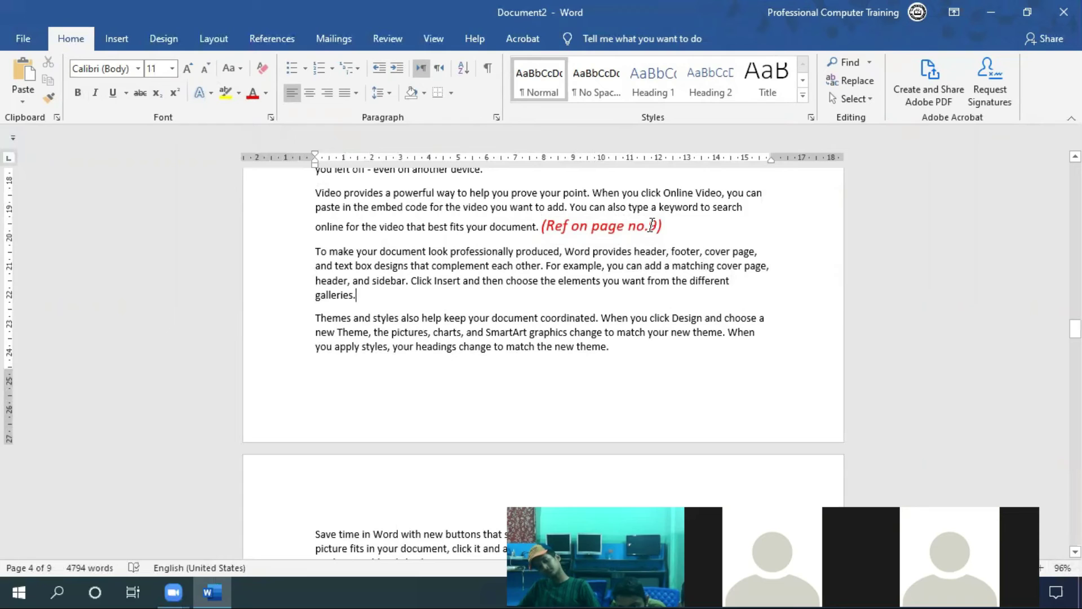
Follow the page-number link in the "(Ref on page no.9)" note to the bookmarked text
{"action": "left_click", "coordinate": [652, 225], "text": "ctrl"}
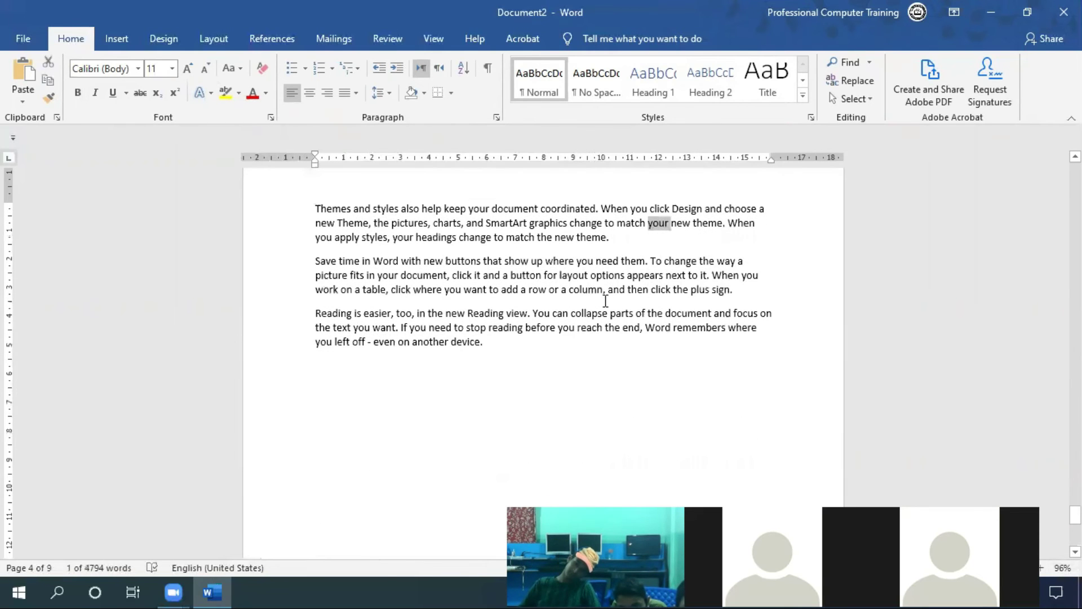
{"action": "left_click", "coordinate": [744, 223]}
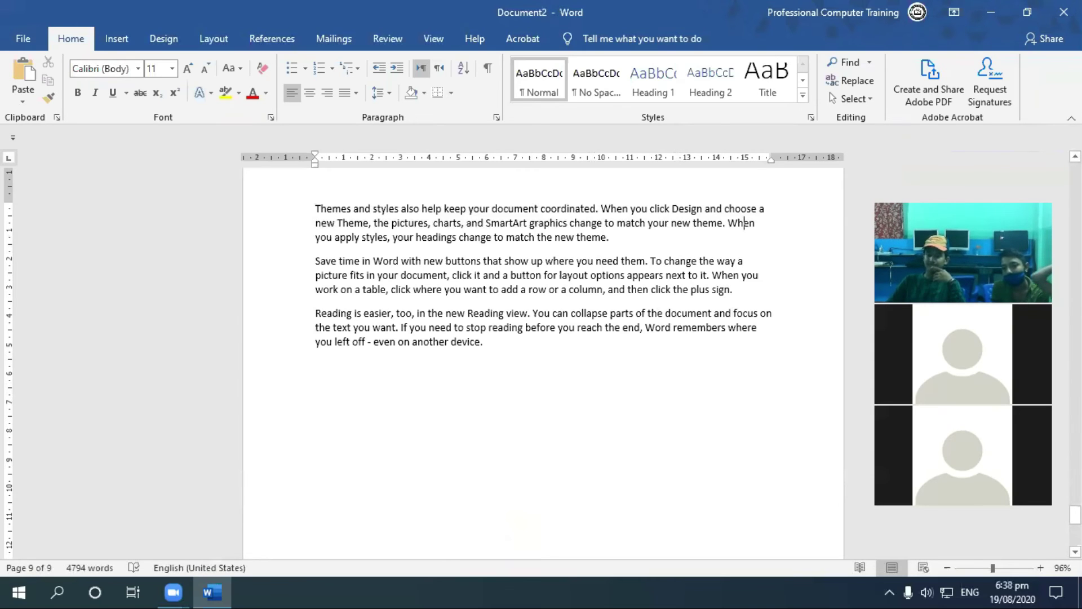
Create a new blank document and fill it with sample paragraphs using =rand()
{"action": "key", "text": "ctrl+n"}
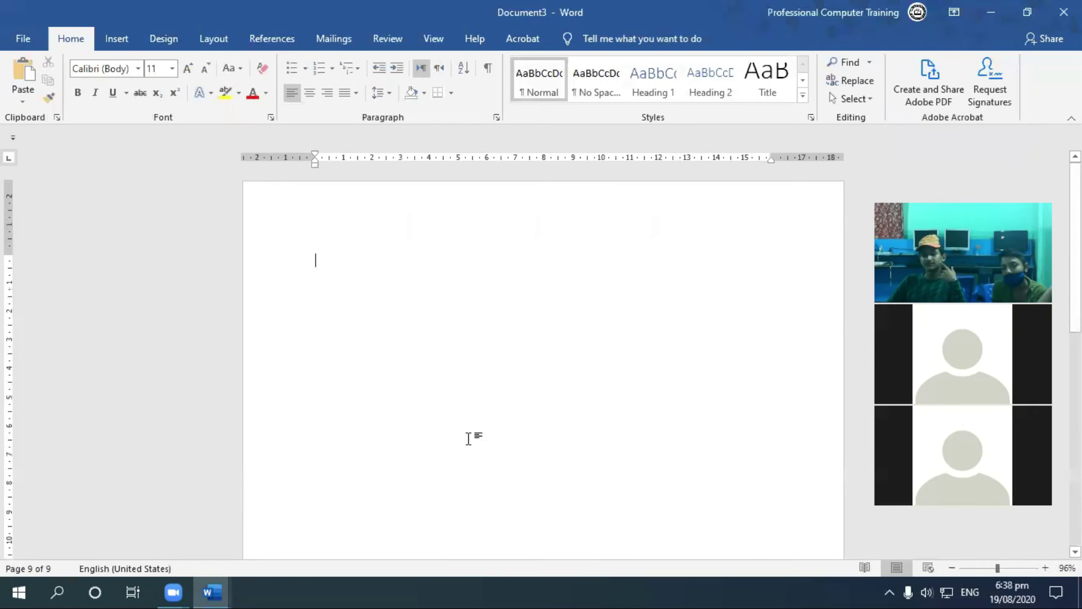
{"action": "type", "text": "=rand()"}
{"action": "key", "text": "Return"}
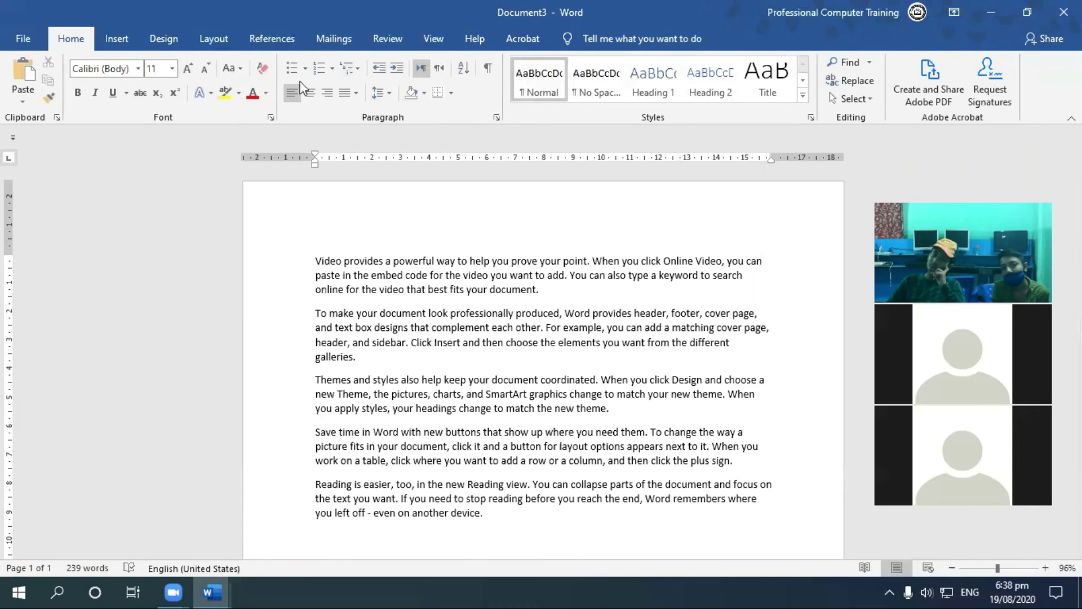
Look through the cross-reference options for the bookmark, endnote and heading reference types without inserting a reference
{"action": "left_click", "coordinate": [116, 39]}
{"action": "left_click", "coordinate": [580, 105]}
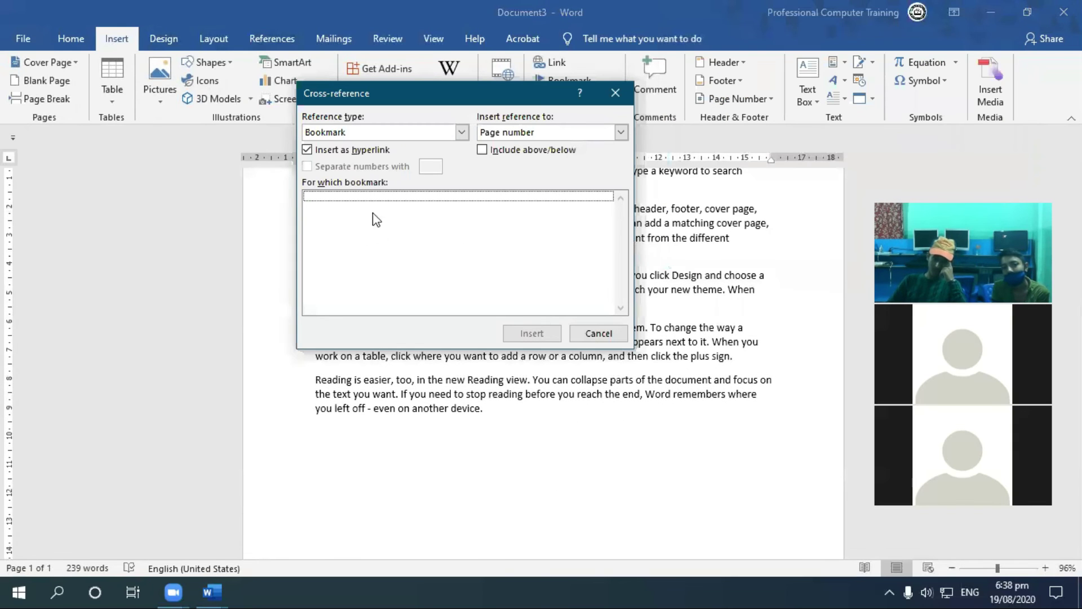
{"action": "left_click", "coordinate": [400, 133]}
{"action": "left_click", "coordinate": [395, 168]}
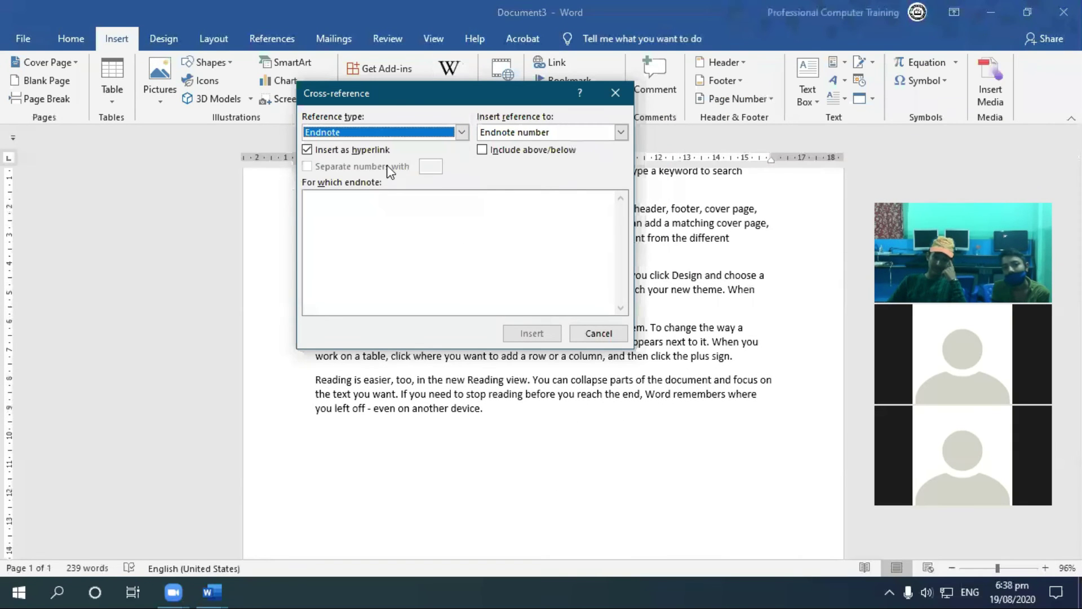
{"action": "left_click", "coordinate": [415, 140]}
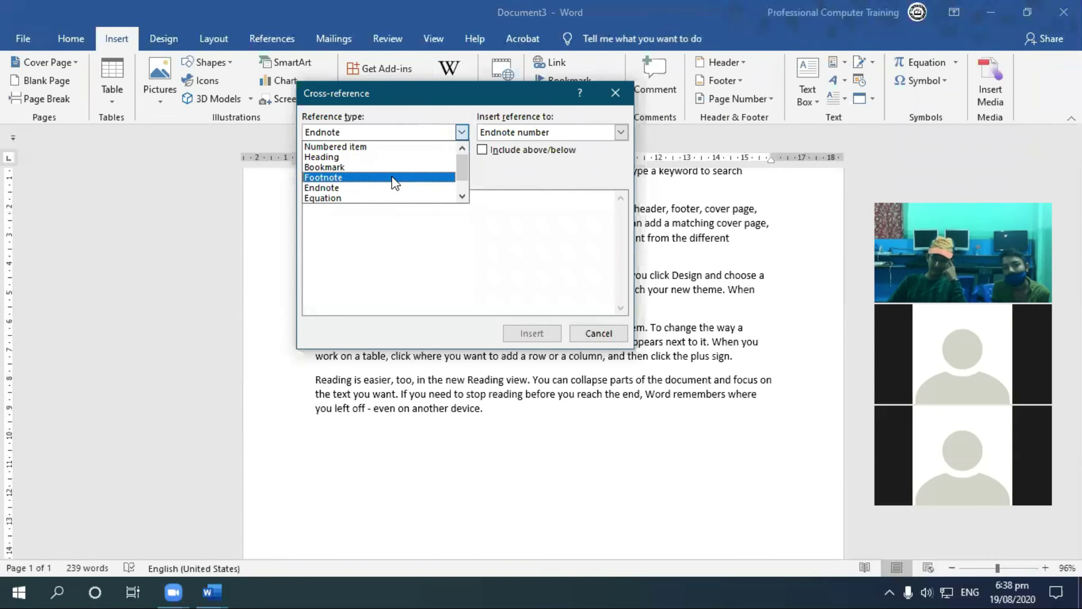
{"action": "left_click", "coordinate": [395, 157]}
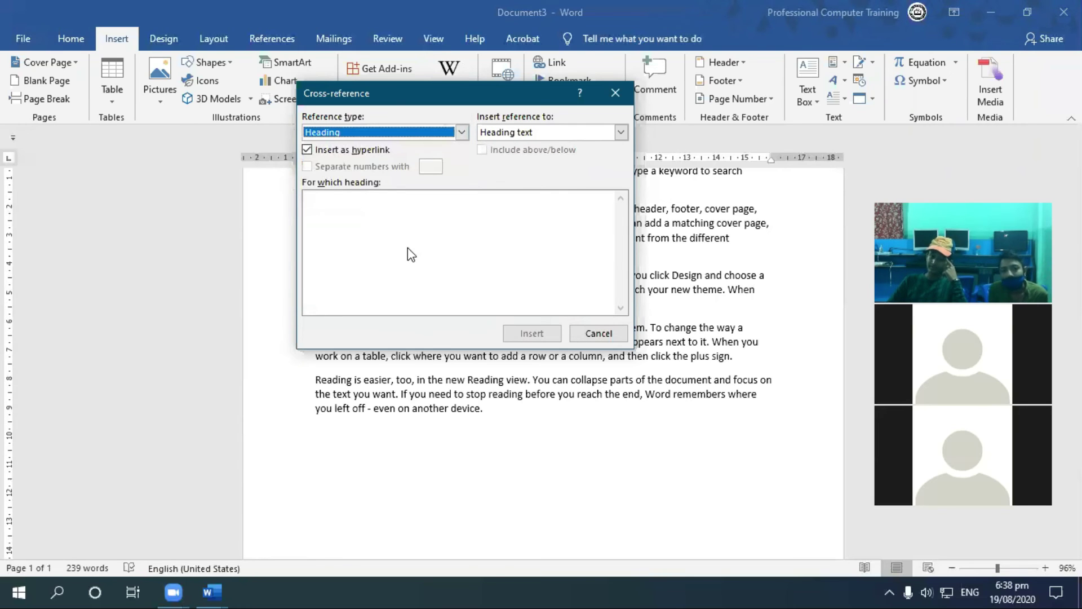
{"action": "left_click", "coordinate": [599, 333]}
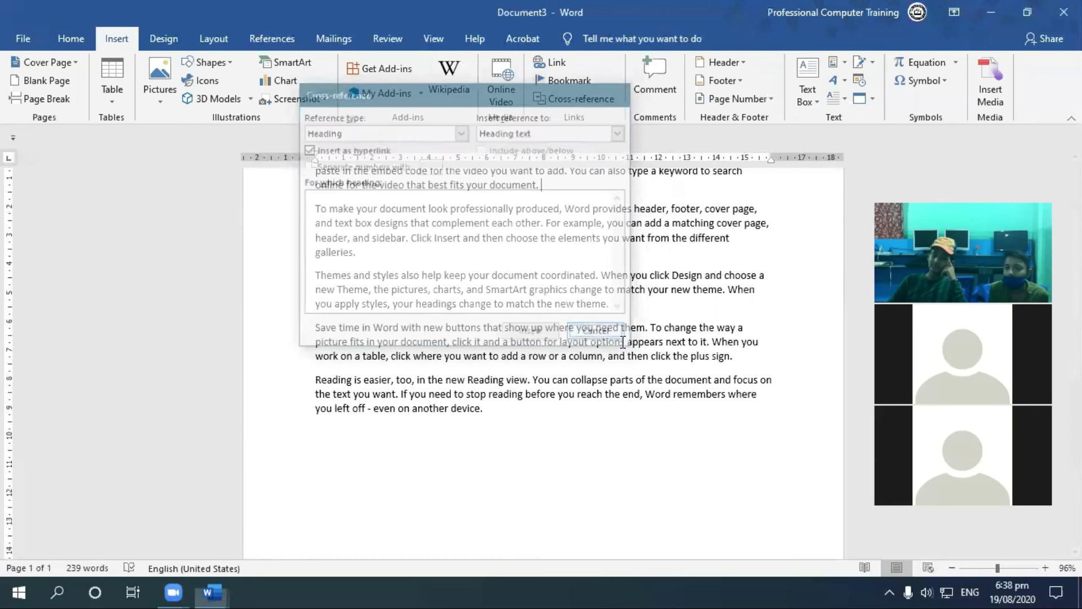
{"action": "scroll", "coordinate": [677, 391], "scroll_direction": "up", "scroll_amount": 2}
{"action": "scroll", "coordinate": [677, 391], "scroll_direction": "up", "scroll_amount": 1}
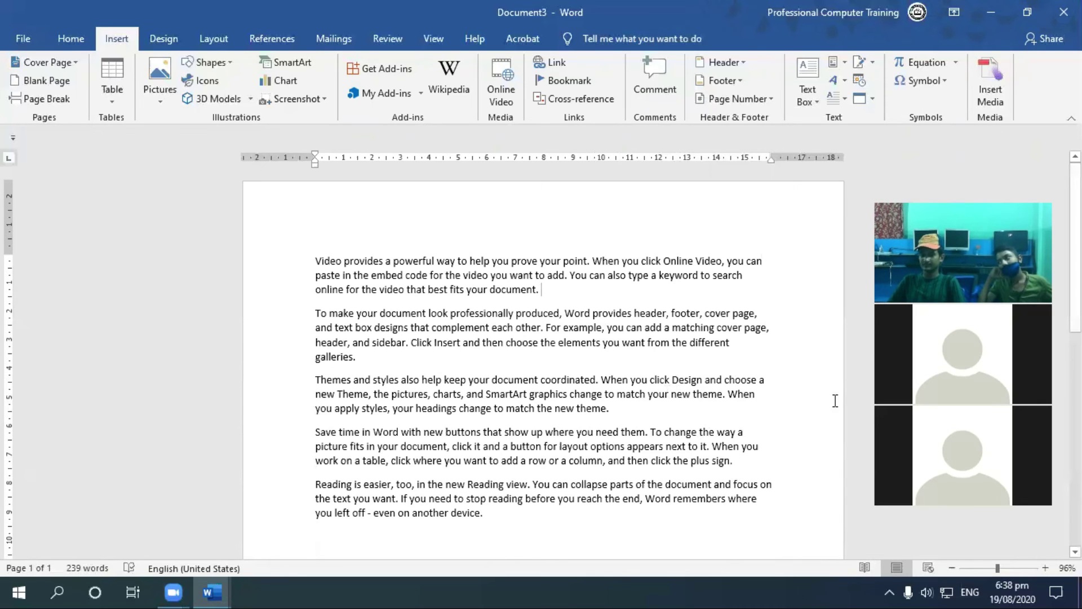
Replace all the text in the document with sample paragraphs generated by =rand(50)
{"action": "key", "text": "ctrl+a"}
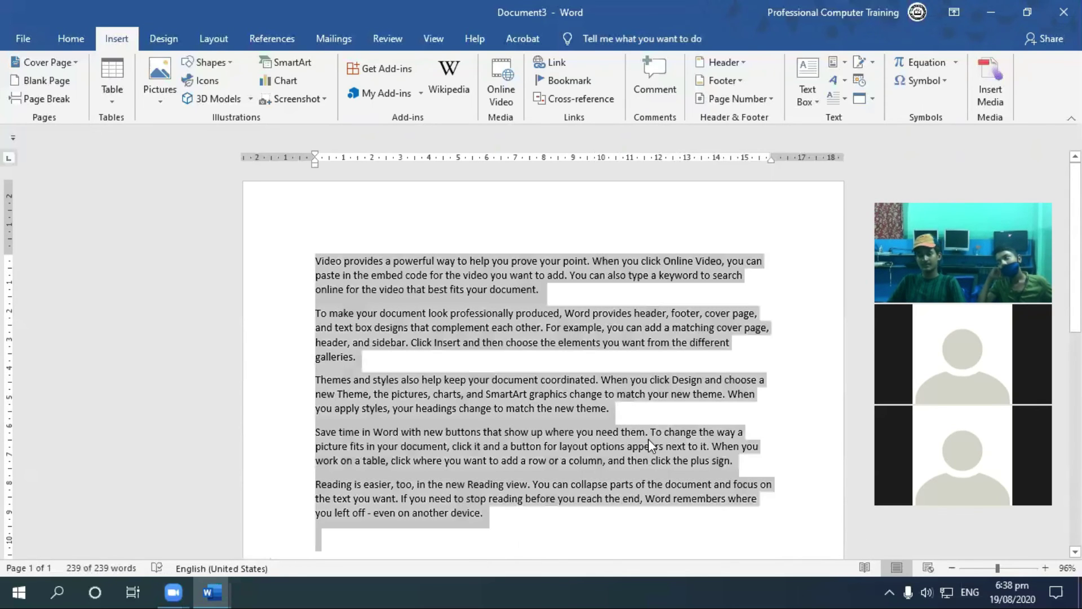
{"action": "key", "text": "Delete"}
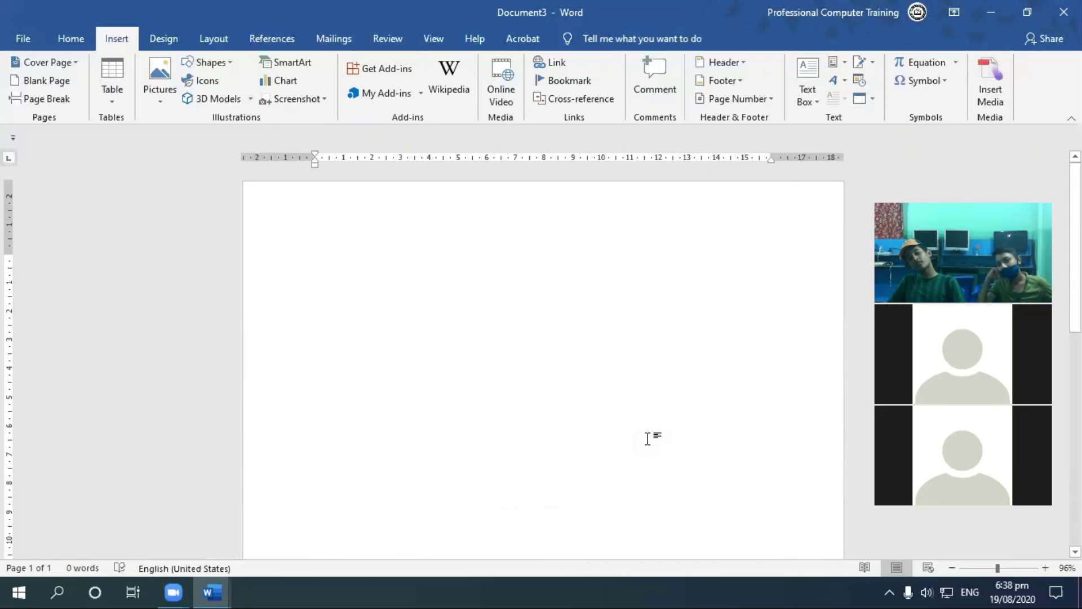
{"action": "type", "text": "=rand("}
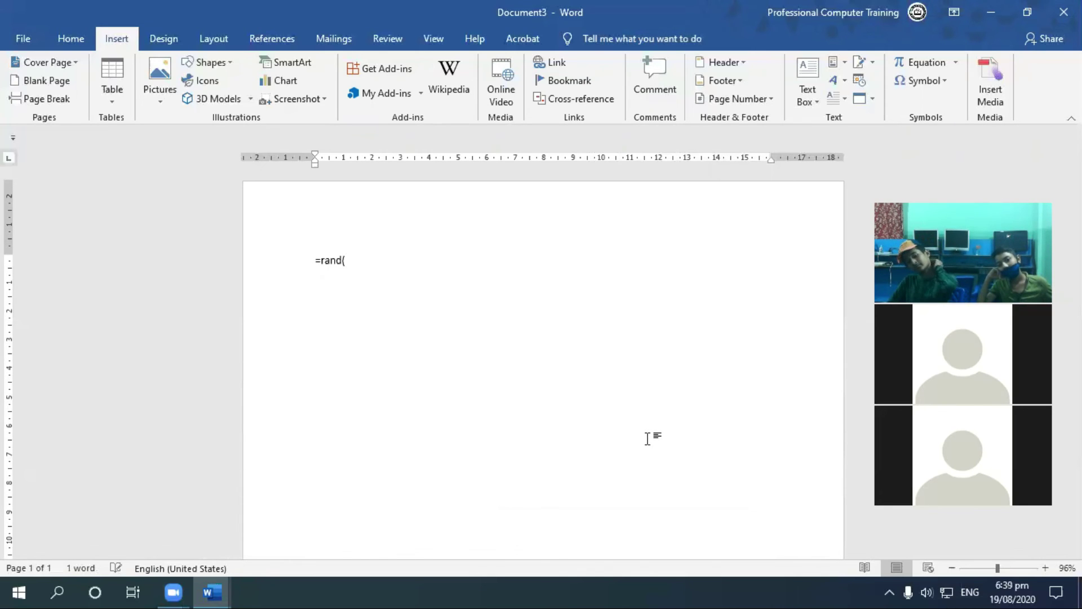
{"action": "type", "text": "50)"}
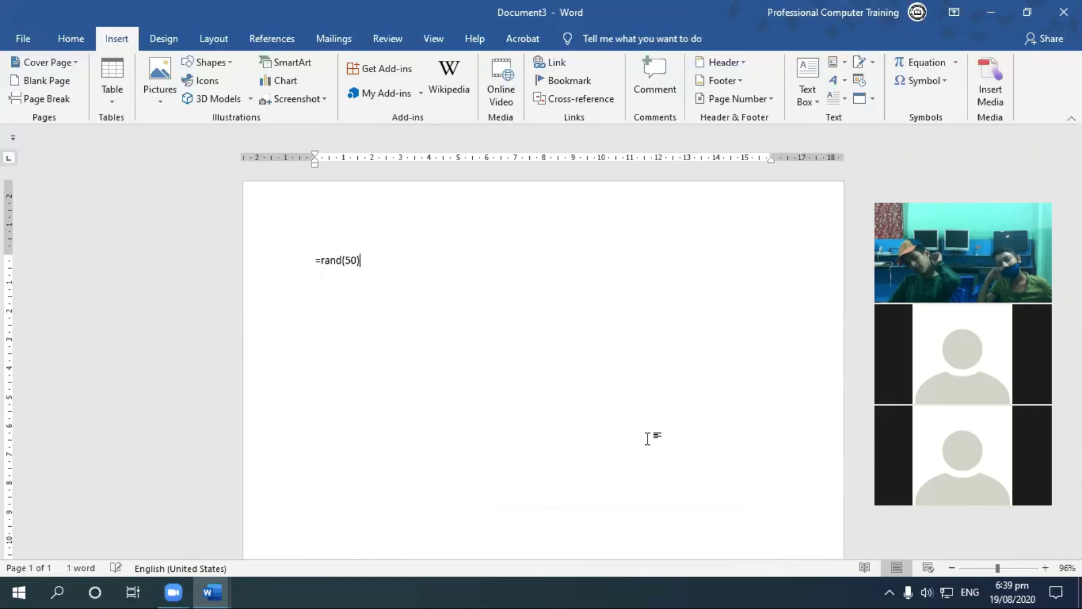
{"action": "key", "text": "Return"}
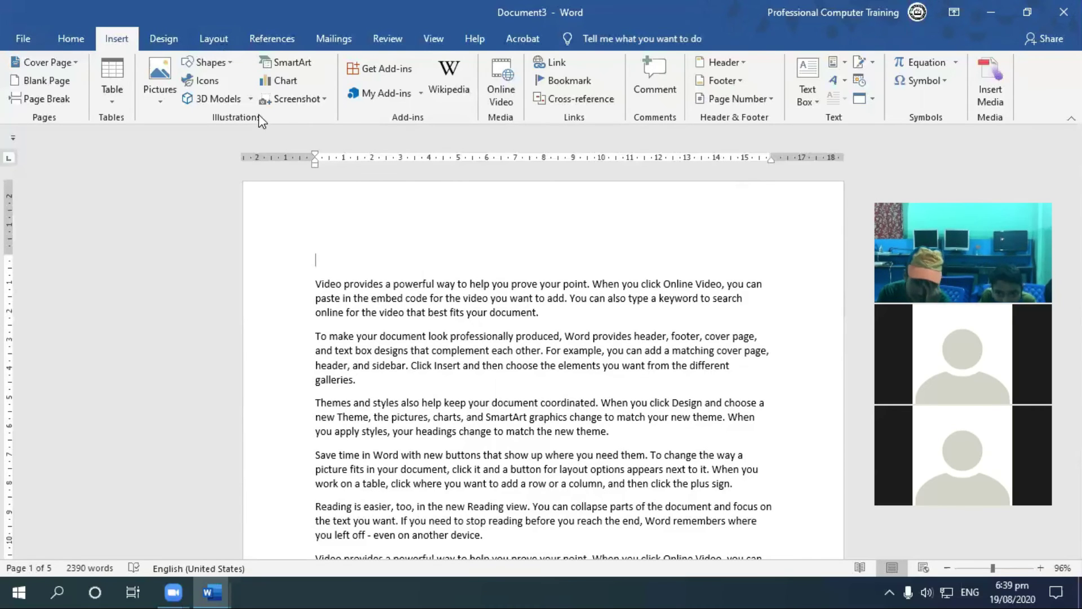
{"action": "left_click", "coordinate": [114, 105]}
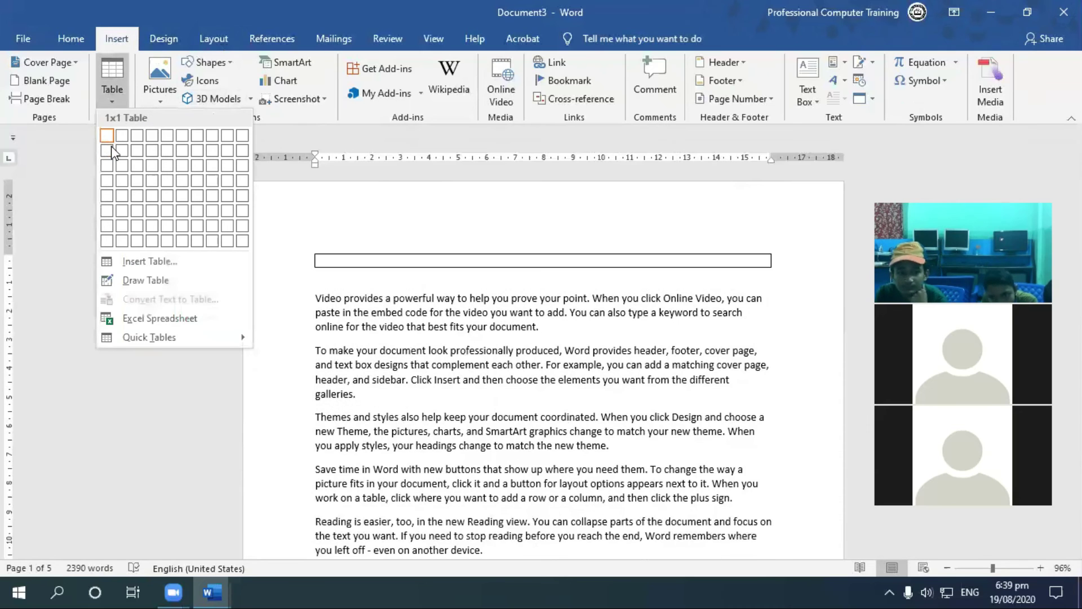
{"action": "left_click", "coordinate": [138, 151]}
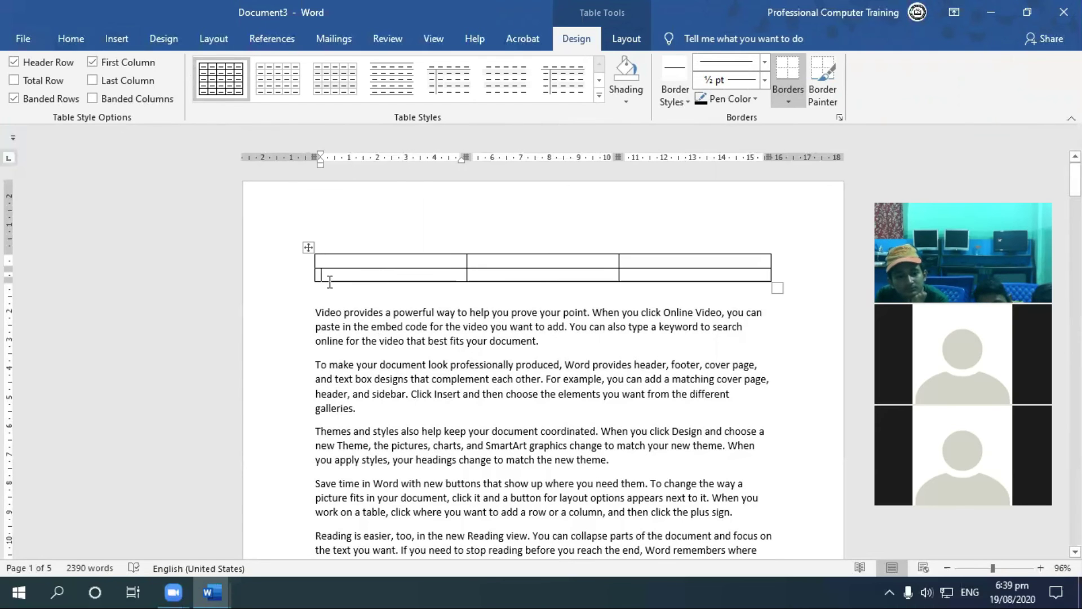
{"action": "key", "text": "ctrl+z"}
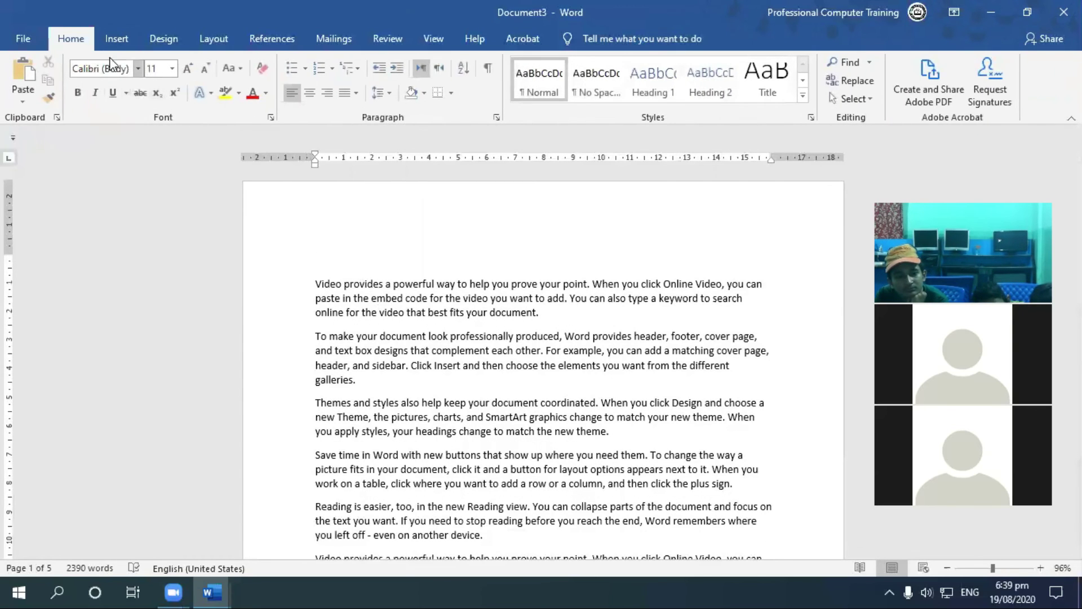
{"action": "left_click", "coordinate": [117, 38]}
{"action": "left_click", "coordinate": [116, 91]}
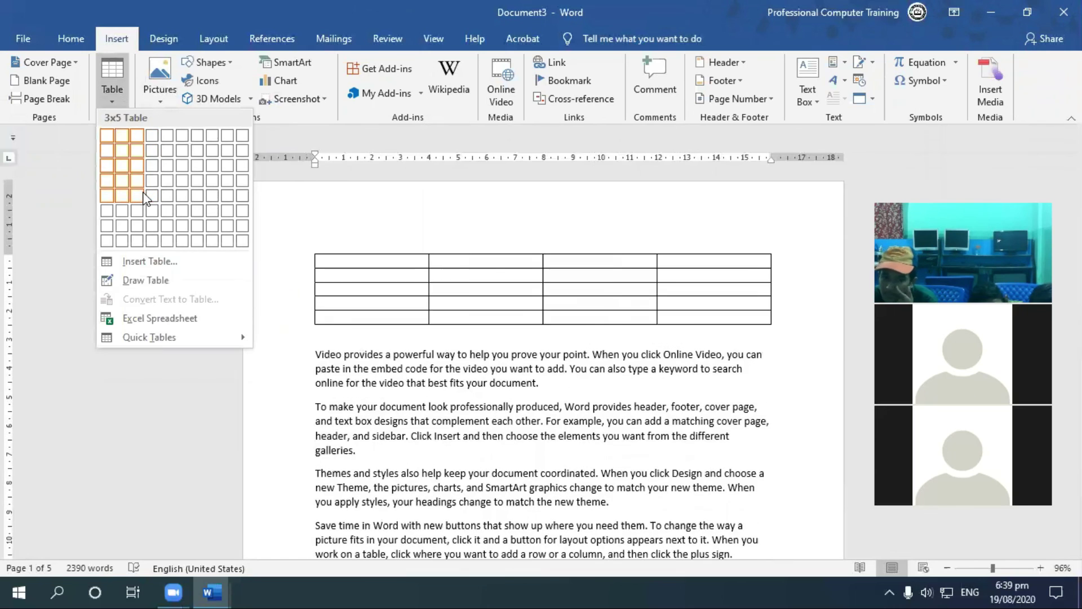
{"action": "left_click", "coordinate": [179, 181]}
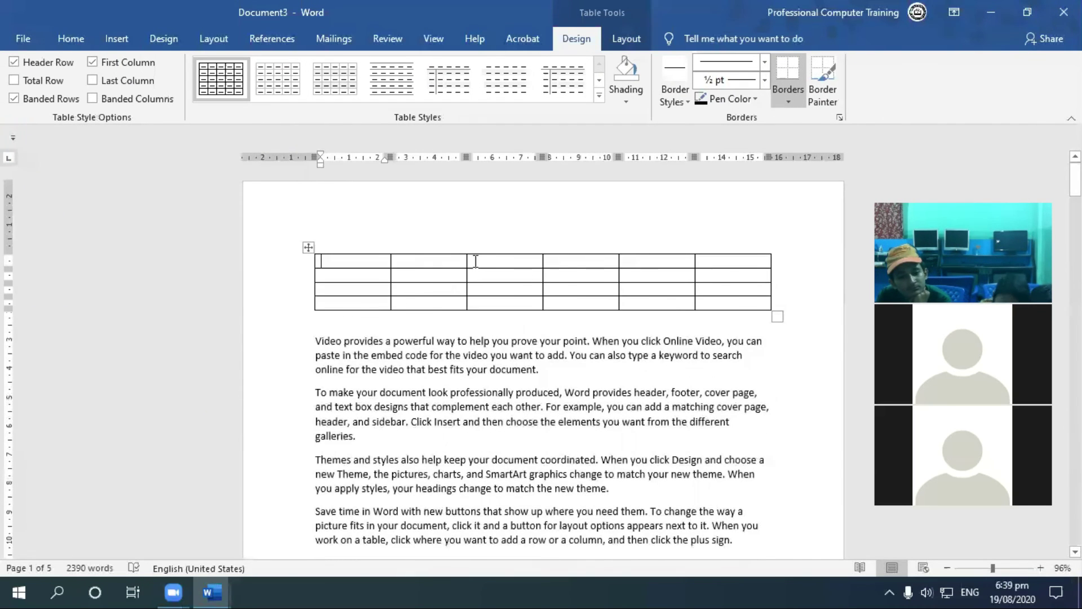
{"action": "key", "text": "ctrl+z"}
Insert a three-column, four-row table above the sample text with the column headers S#, Content and Page No
{"action": "left_click", "coordinate": [106, 47]}
{"action": "left_click", "coordinate": [112, 84]}
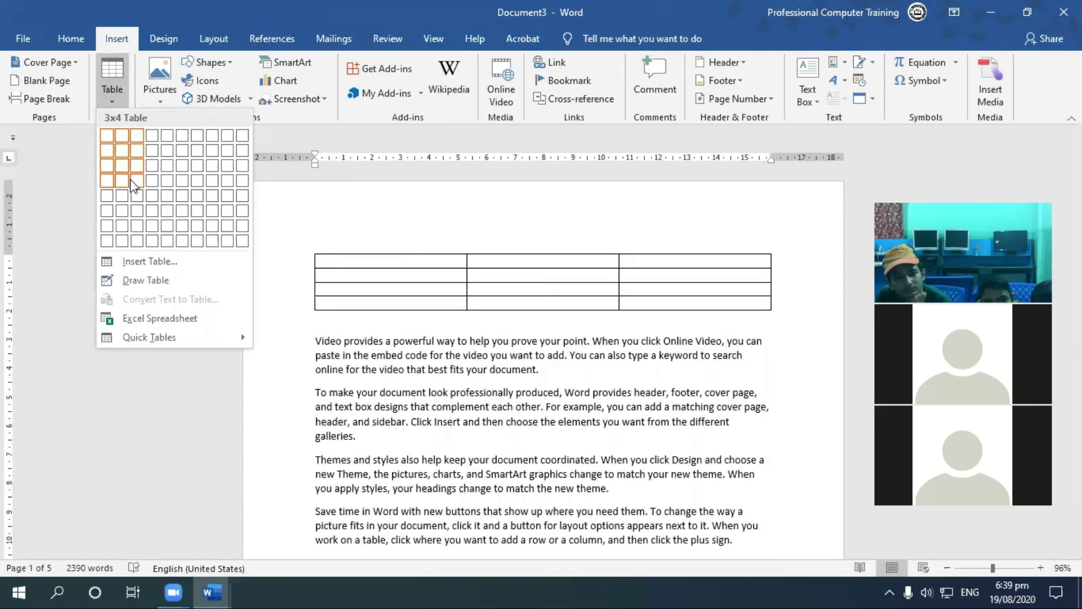
{"action": "left_click", "coordinate": [130, 179]}
{"action": "type", "text": "S"}
{"action": "key", "text": "Tab"}
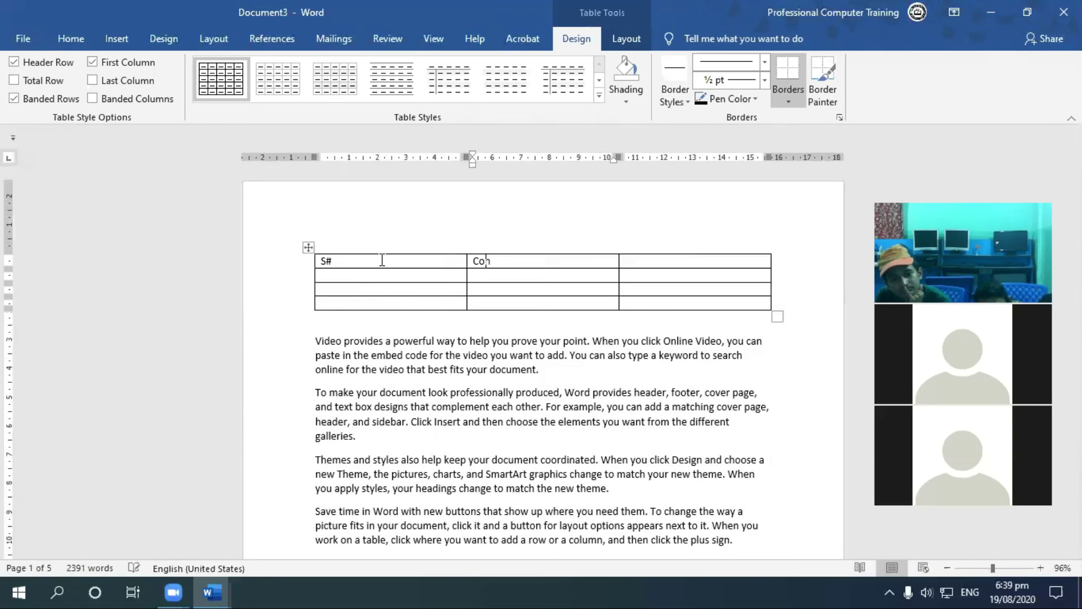
{"action": "key", "text": "Tab"}
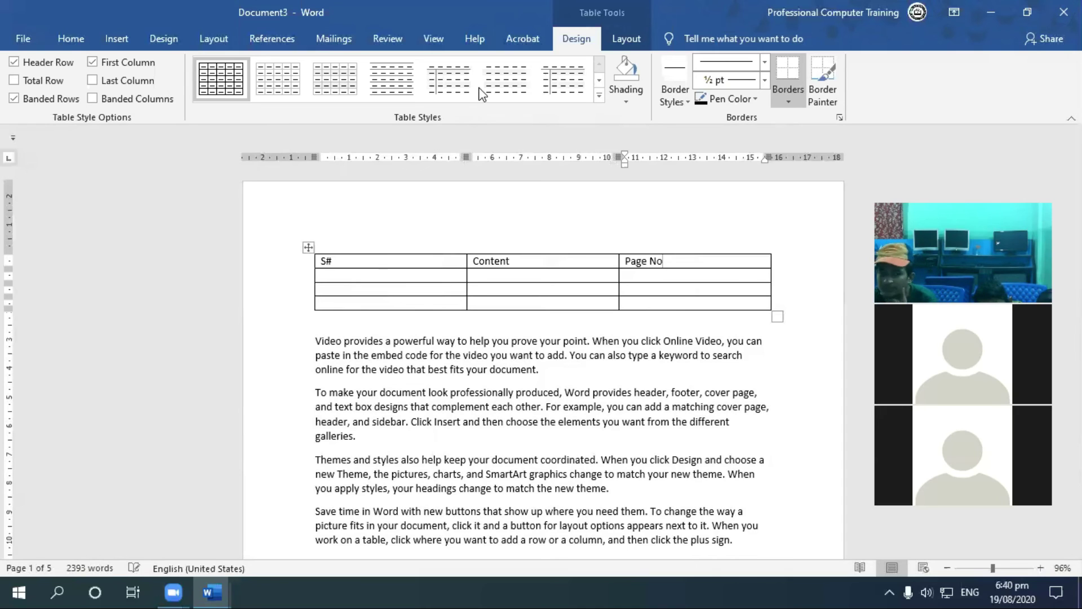
Narrow the S# and Page No columns, and center, bold and enlarge the header row by three font size steps
{"action": "left_click_drag", "start_coordinate": [466, 263], "coordinate": [358, 261]}
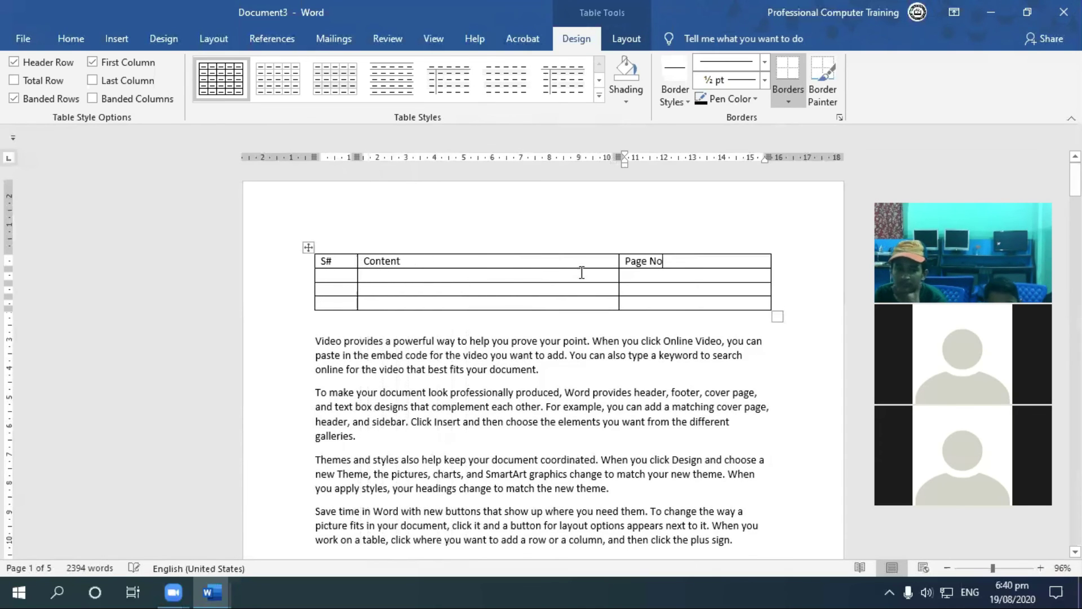
{"action": "left_click_drag", "start_coordinate": [618, 261], "coordinate": [702, 261]}
{"action": "left_click_drag", "start_coordinate": [324, 258], "coordinate": [788, 243]}
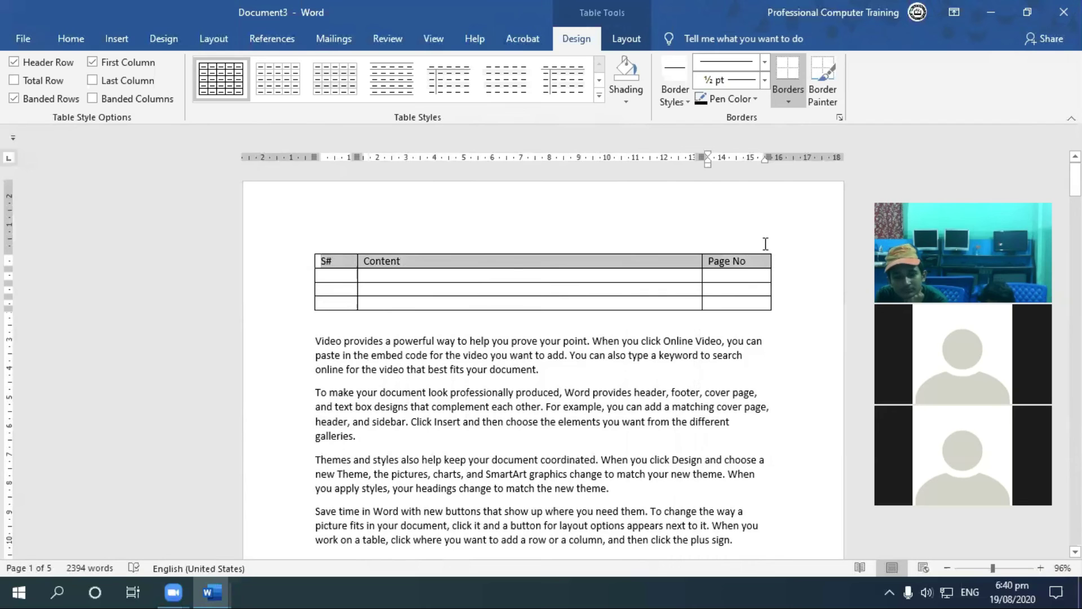
{"action": "key", "text": "ctrl+e"}
{"action": "key", "text": "ctrl+b"}
{"action": "key", "text": "ctrl+shift+period"}
{"action": "key", "text": "ctrl+shift+period"}
{"action": "key", "text": "ctrl+shift+period"}
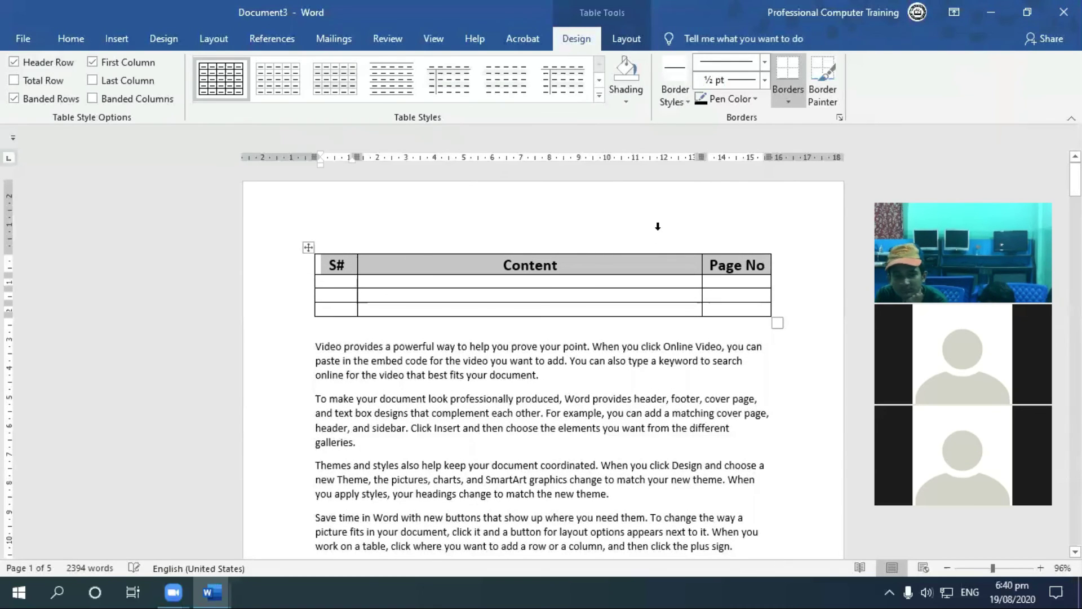
Number the three rows below the table header 1, 2 and 3 in the S# column
{"action": "left_click", "coordinate": [352, 280]}
{"action": "type", "text": "1"}
{"action": "left_click", "coordinate": [340, 298]}
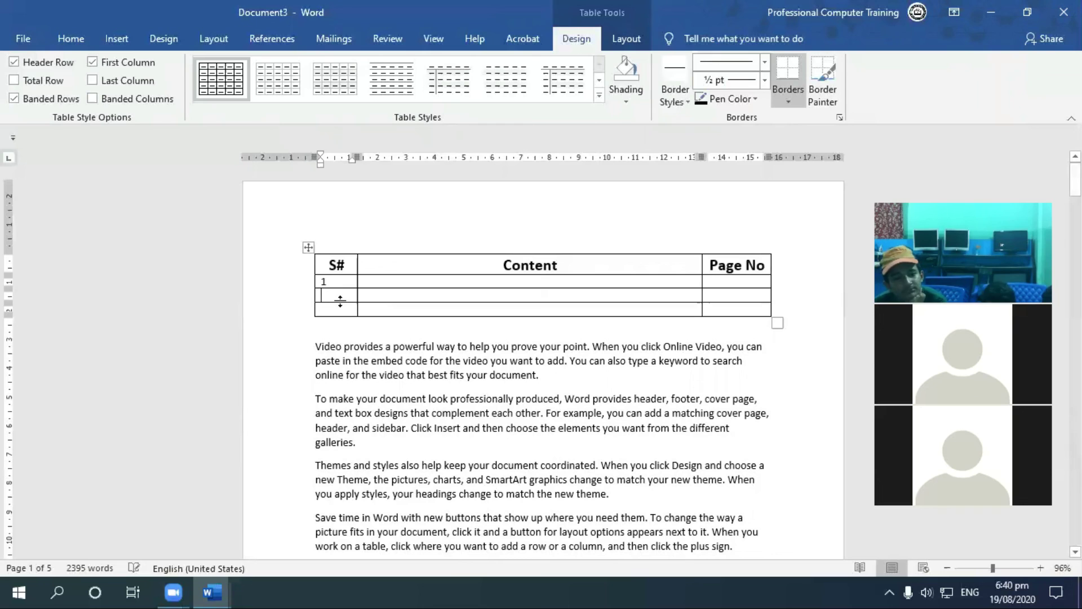
{"action": "type", "text": "2"}
{"action": "left_click", "coordinate": [339, 307]}
{"action": "type", "text": "1"}
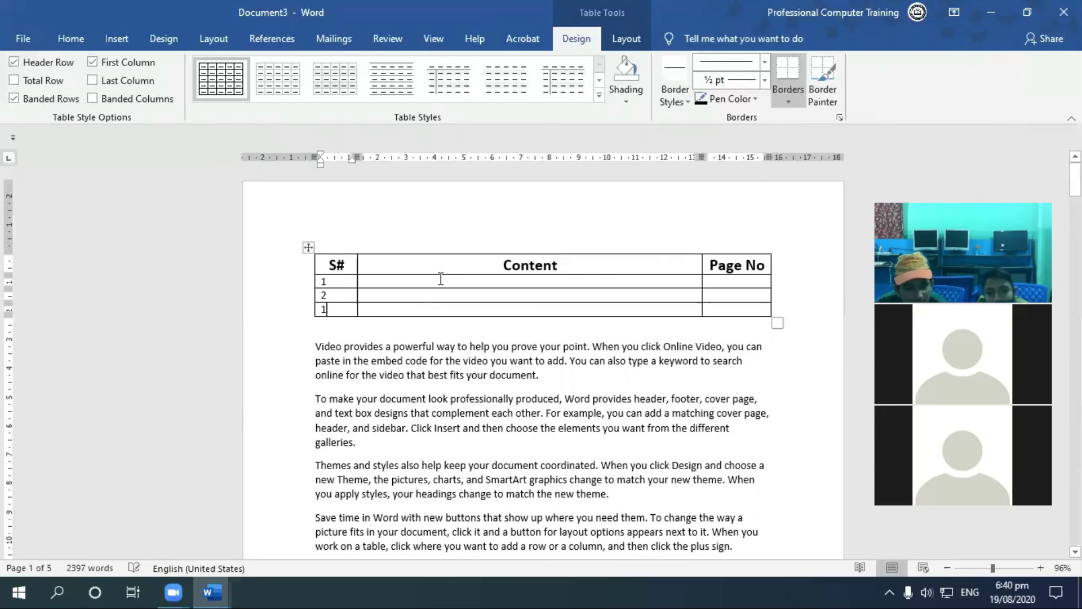
{"action": "key", "text": "BackSpace"}
{"action": "type", "text": "3"}
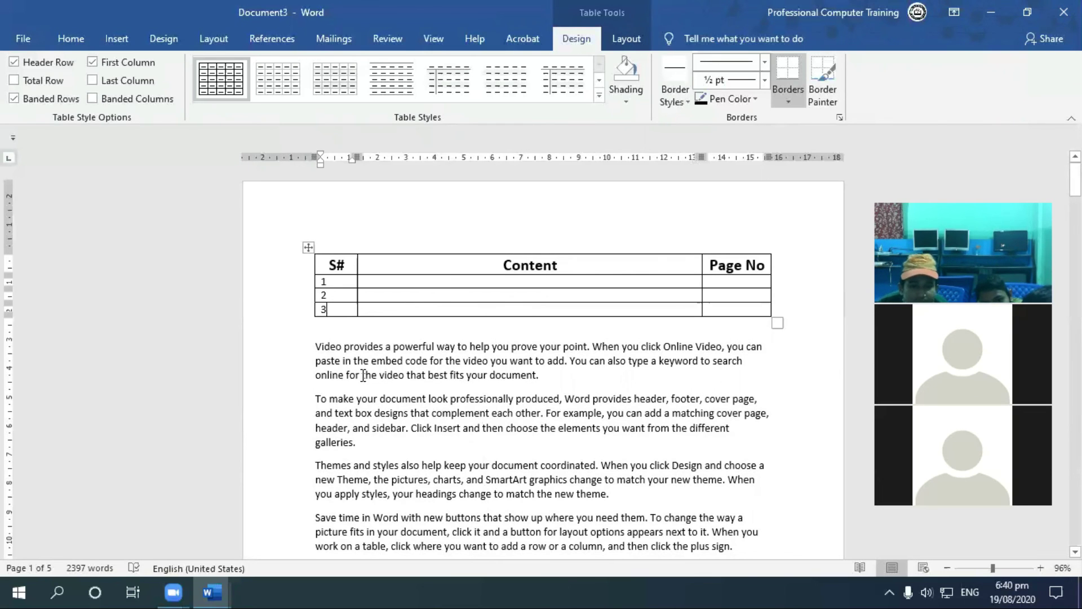
Move the sample text below the table to a new page and add the title line "Chapter#01: VIDEO" above it
{"action": "left_click", "coordinate": [320, 348]}
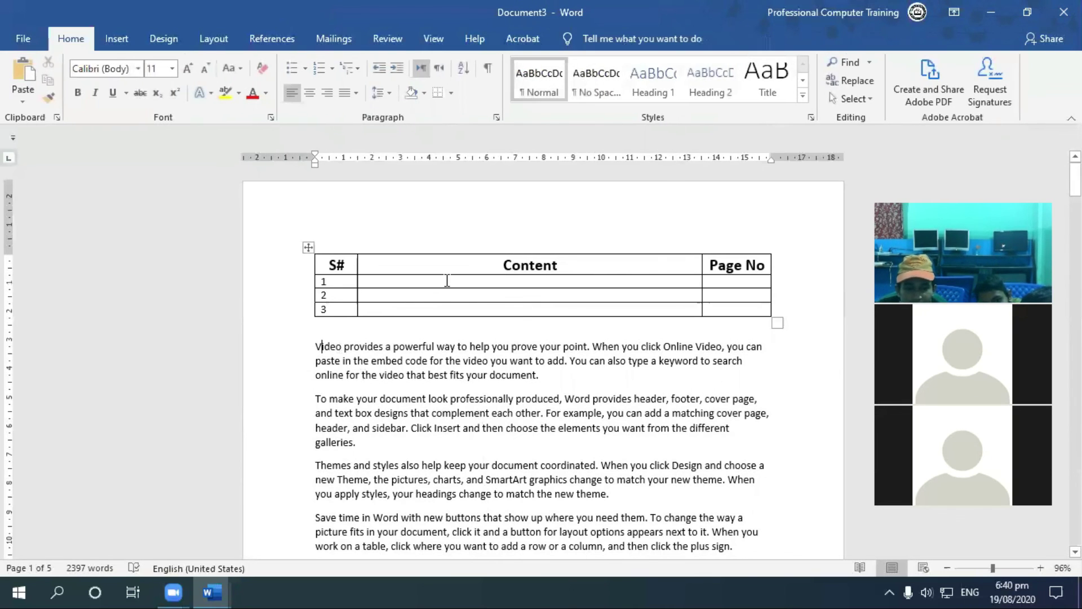
{"action": "key", "text": "ctrl+Return"}
{"action": "key", "text": "Return"}
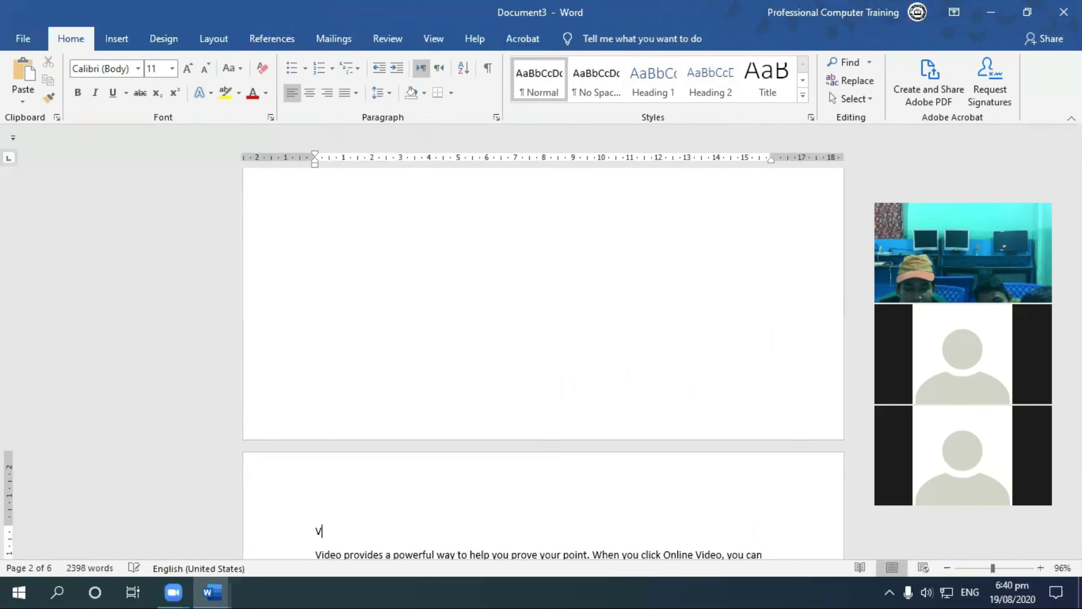
{"action": "key", "text": "BackSpace"}
{"action": "type", "text": "Chapter"}
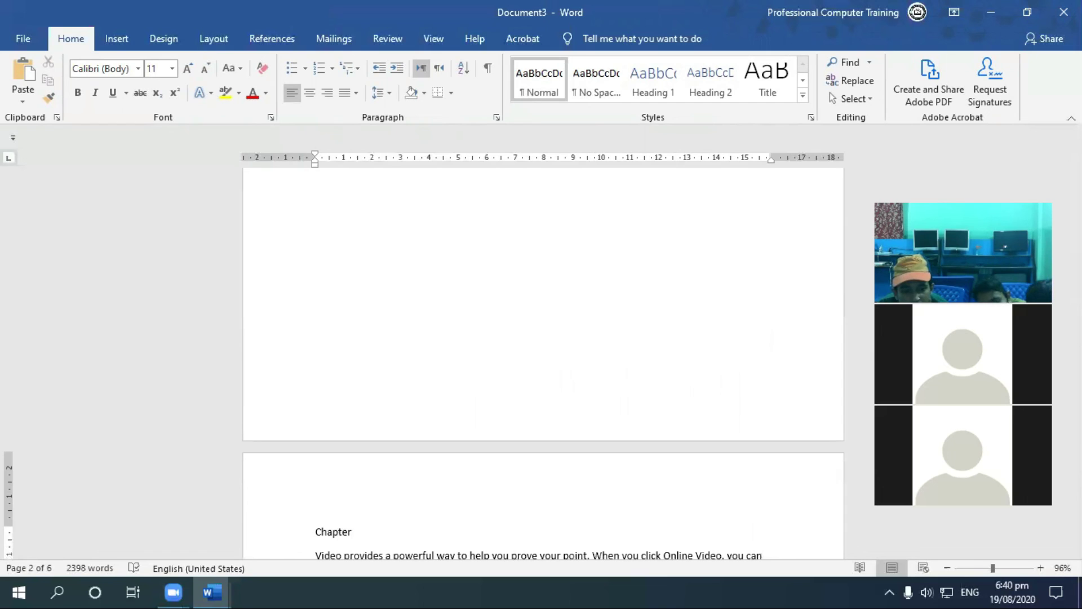
{"action": "key", "text": "BackSpace"}
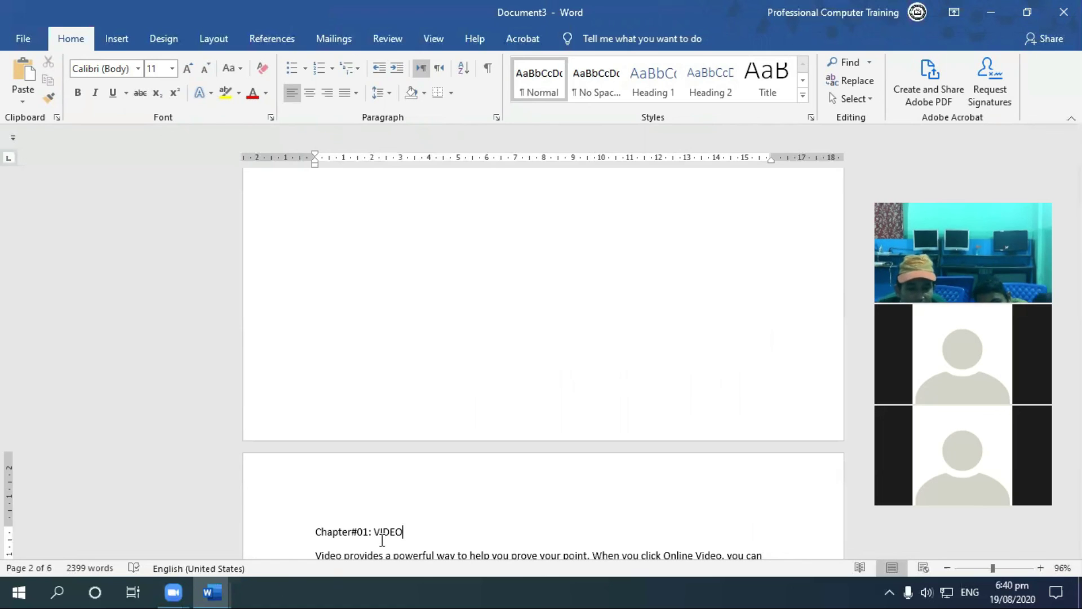
Copy the "Chapter#01: VIDEO" line, center and bold it, and enlarge its font to 28
{"action": "left_click", "coordinate": [302, 532]}
{"action": "key", "text": "ctrl+c"}
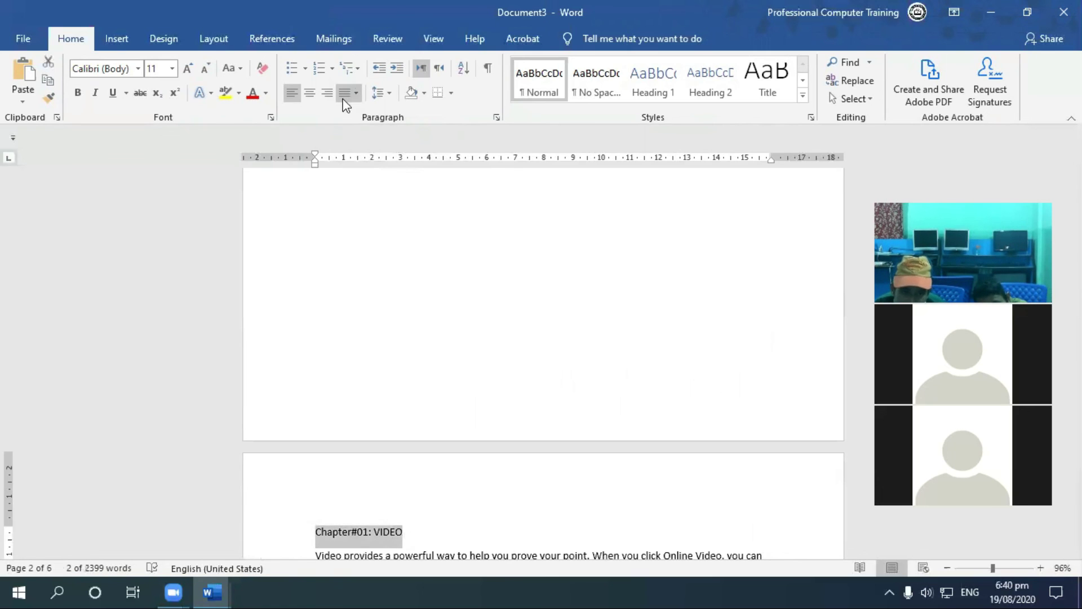
{"action": "key", "text": "ctrl+e"}
{"action": "key", "text": "ctrl+b"}
{"action": "key", "text": "ctrl+shift+period"}
{"action": "key", "text": "ctrl+shift+period"}
{"action": "key", "text": "ctrl+shift+period"}
{"action": "key", "text": "ctrl+shift+period"}
{"action": "key", "text": "ctrl+shift+period"}
{"action": "key", "text": "ctrl+shift+period"}
{"action": "key", "text": "ctrl+shift+period"}
{"action": "key", "text": "ctrl+shift+period"}
{"action": "key", "text": "ctrl+shift+period"}
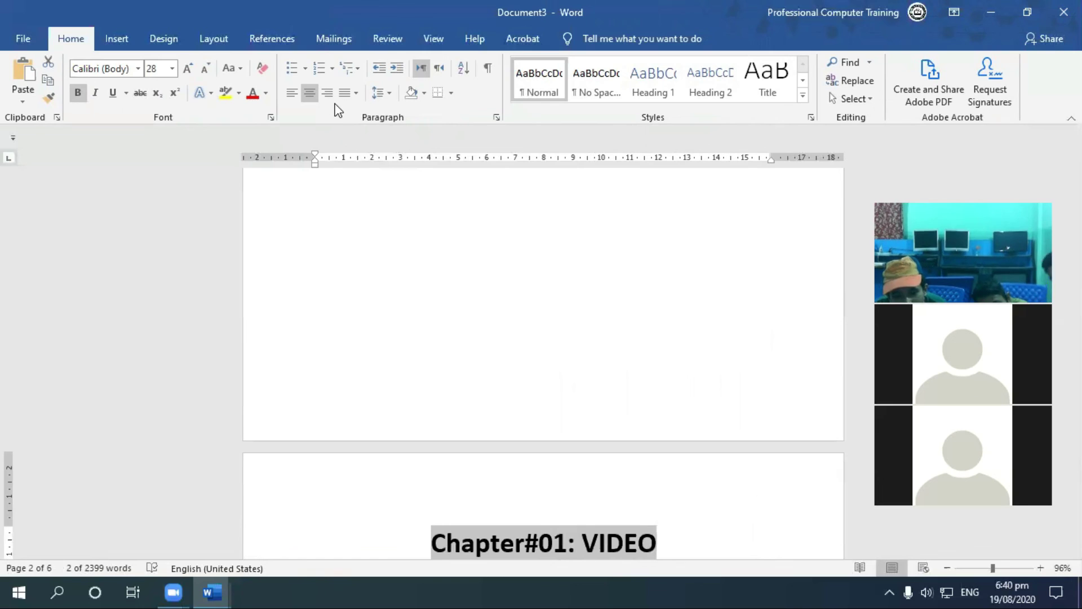
Apply the Heading 1 style to "Chapter#01: VIDEO", center and bold it, and enlarge its font to 33
{"action": "left_click", "coordinate": [654, 85]}
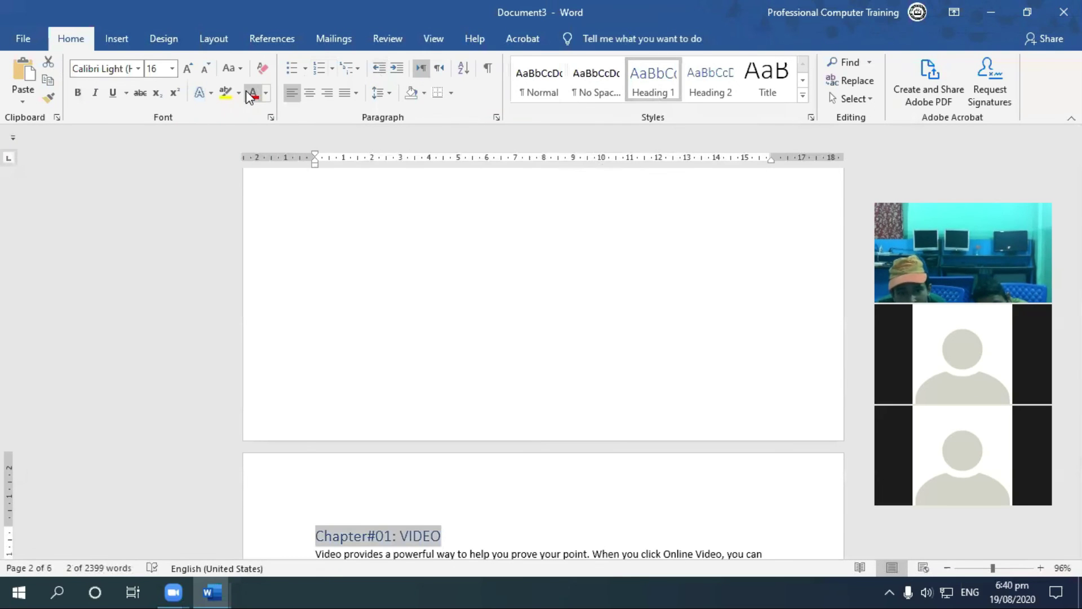
{"action": "key", "text": "ctrl+e"}
{"action": "key", "text": "ctrl+b"}
{"action": "key", "text": "ctrl+bracketright"}
{"action": "key", "text": "ctrl+bracketright"}
{"action": "key", "text": "ctrl+bracketright"}
{"action": "key", "text": "ctrl+bracketright"}
{"action": "key", "text": "ctrl+bracketright"}
{"action": "key", "text": "ctrl+bracketright"}
{"action": "key", "text": "ctrl+bracketright"}
{"action": "key", "text": "ctrl+bracketright"}
{"action": "key", "text": "ctrl+bracketright"}
{"action": "key", "text": "ctrl+bracketright"}
{"action": "key", "text": "ctrl+bracketright"}
{"action": "key", "text": "ctrl+bracketright"}
{"action": "key", "text": "ctrl+bracketright"}
{"action": "key", "text": "ctrl+bracketright"}
{"action": "key", "text": "ctrl+bracketright"}
{"action": "key", "text": "ctrl+bracketright"}
{"action": "key", "text": "ctrl+bracketright"}
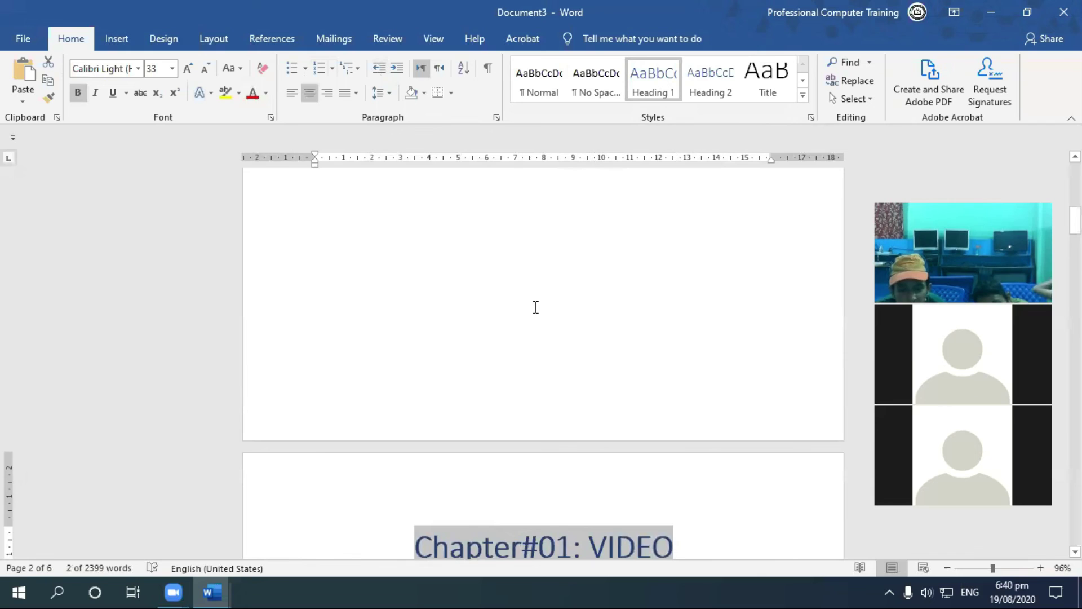
{"action": "scroll", "coordinate": [536, 307], "scroll_direction": "down", "scroll_amount": 3}
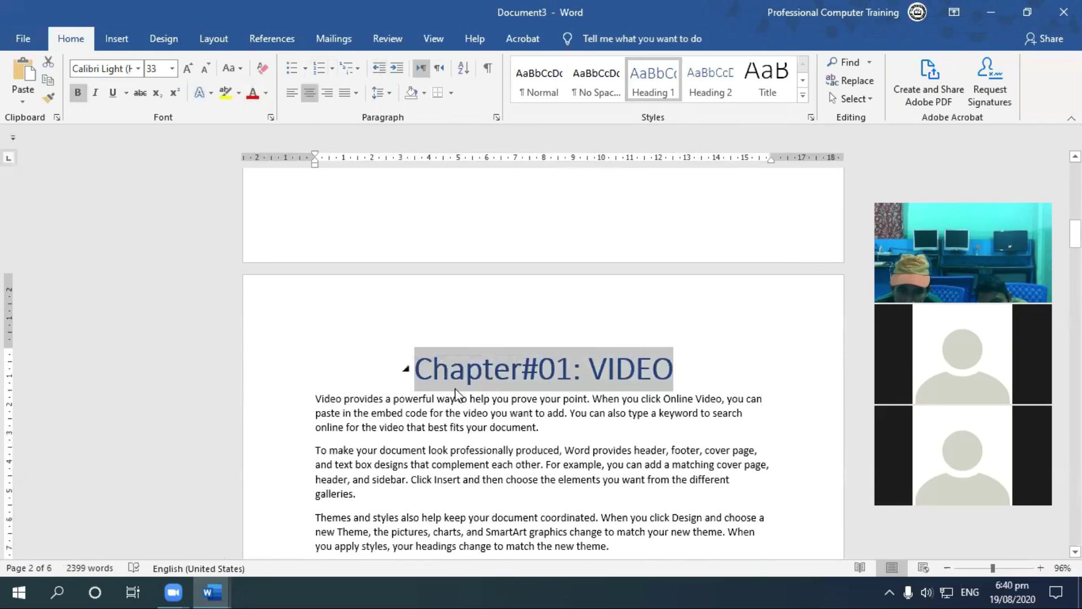
{"action": "scroll", "coordinate": [455, 393], "scroll_direction": "down", "scroll_amount": 15}
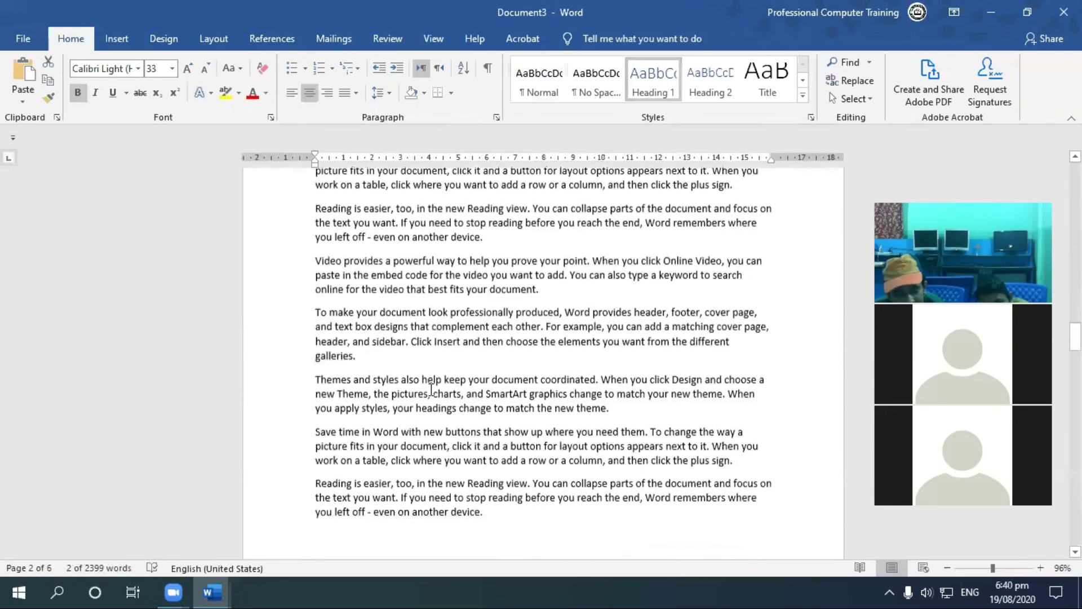
Start a new page at the next sample-text block and paste the title line above it, changed to "Chapter#02: VIDEO"
{"action": "key", "text": "ctrl+Return"}
{"action": "left_click", "coordinate": [315, 439]}
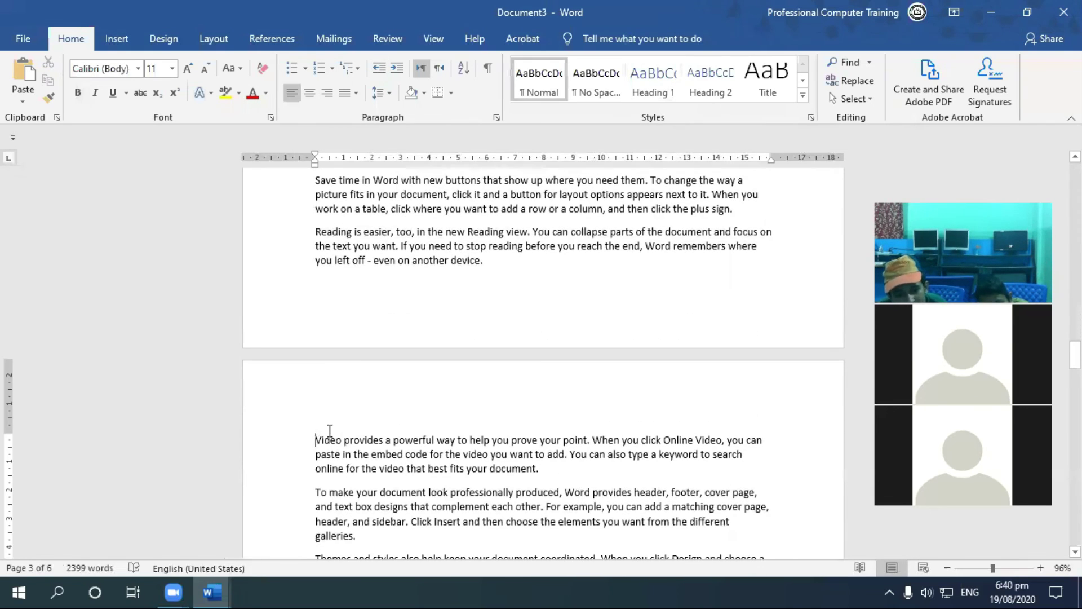
{"action": "key", "text": "Return"}
{"action": "key", "text": "ctrl+v"}
{"action": "left_click_drag", "start_coordinate": [459, 453], "coordinate": [477, 453]}
{"action": "type", "text": "2"}
Apply the Heading 1 style to "Chapter#02: VIDEO", center and bold it, and enlarge its font to 36
{"action": "left_click_drag", "start_coordinate": [587, 446], "coordinate": [310, 464]}
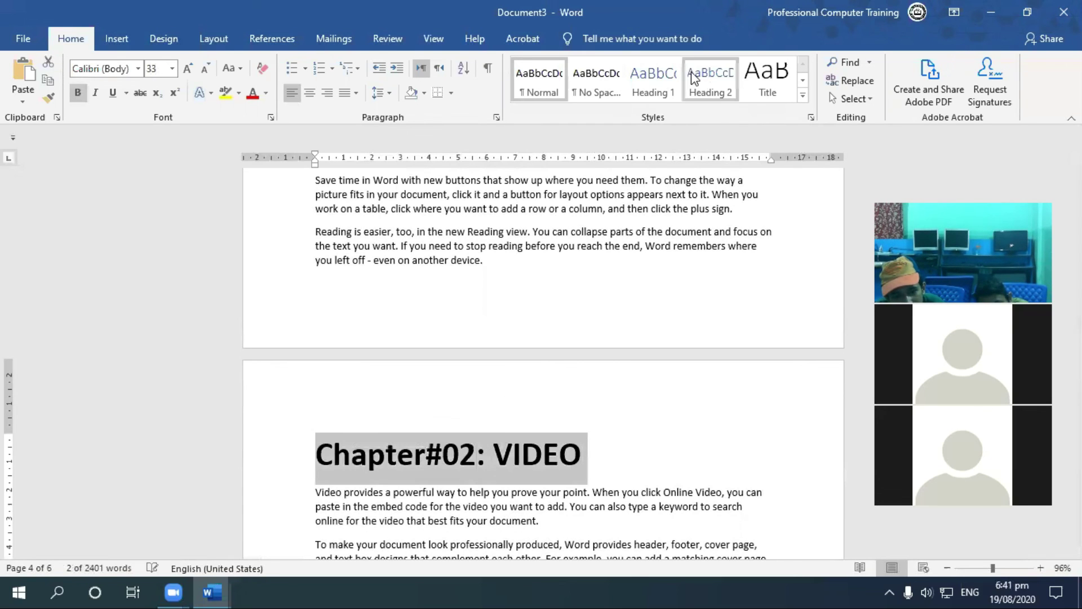
{"action": "left_click", "coordinate": [654, 78]}
{"action": "key", "text": "ctrl+e"}
{"action": "key", "text": "ctrl+b"}
{"action": "key", "text": "ctrl+bracketright"}
{"action": "key", "text": "ctrl+bracketright"}
{"action": "key", "text": "ctrl+bracketright"}
{"action": "key", "text": "ctrl+bracketright"}
{"action": "key", "text": "ctrl+bracketright"}
{"action": "key", "text": "ctrl+bracketright"}
{"action": "key", "text": "ctrl+bracketright"}
{"action": "key", "text": "ctrl+bracketright"}
{"action": "key", "text": "ctrl+bracketright"}
{"action": "key", "text": "ctrl+bracketright"}
{"action": "key", "text": "ctrl+bracketright"}
{"action": "key", "text": "ctrl+bracketright"}
{"action": "key", "text": "ctrl+bracketright"}
{"action": "key", "text": "ctrl+bracketright"}
{"action": "key", "text": "ctrl+bracketright"}
{"action": "key", "text": "ctrl+bracketright"}
{"action": "key", "text": "ctrl+bracketright"}
{"action": "key", "text": "ctrl+bracketright"}
{"action": "key", "text": "ctrl+bracketright"}
{"action": "key", "text": "ctrl+bracketright"}
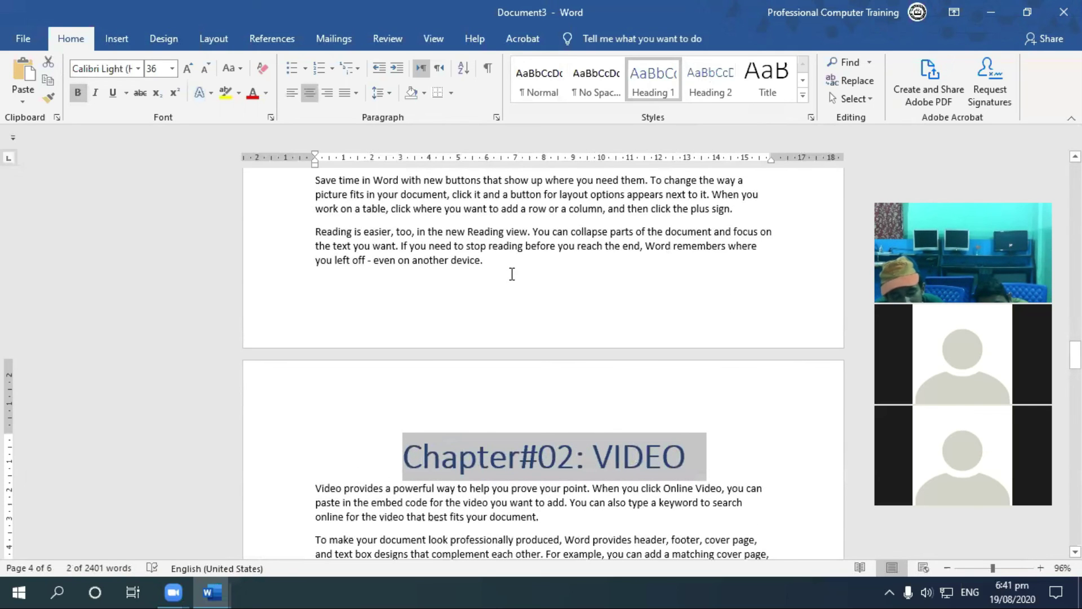
Insert a hyperlinked cross-reference to the heading text of "Chapter#01: VIDEO" in the Content cell of table row 1
{"action": "left_click_drag", "start_coordinate": [475, 299], "coordinate": [472, 316]}
{"action": "scroll", "coordinate": [519, 399], "scroll_direction": "up", "scroll_amount": 13}
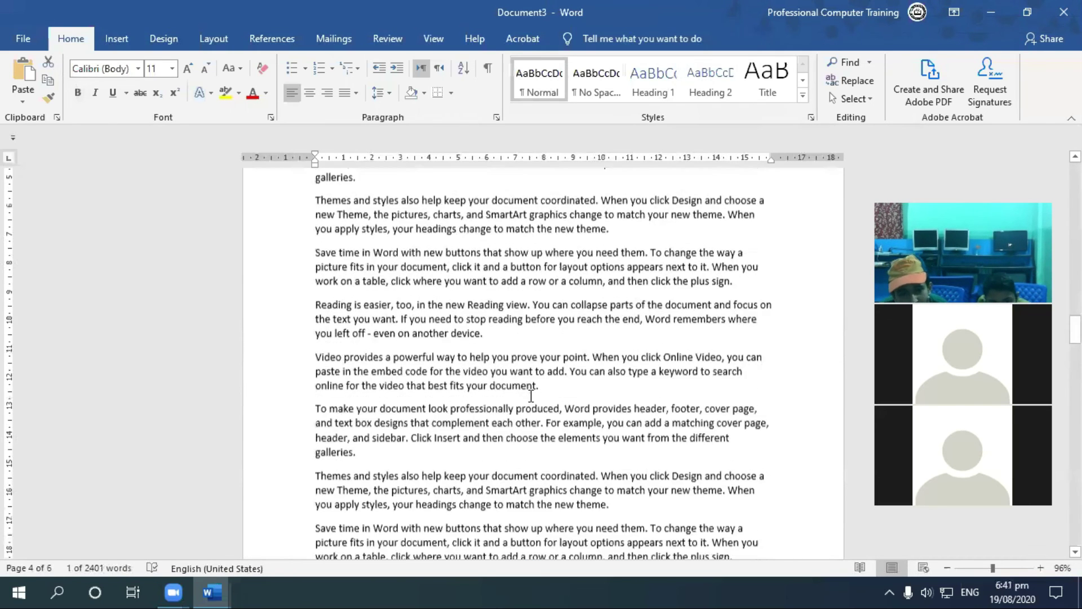
{"action": "scroll", "coordinate": [563, 406], "scroll_direction": "up", "scroll_amount": 12}
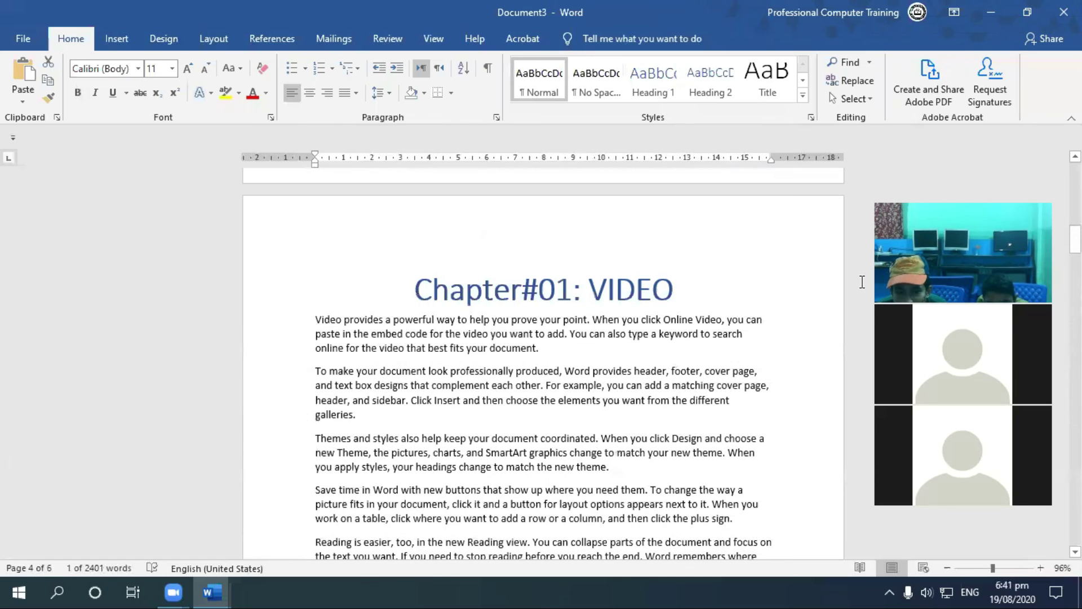
{"action": "scroll", "coordinate": [547, 266], "scroll_direction": "up", "scroll_amount": 20}
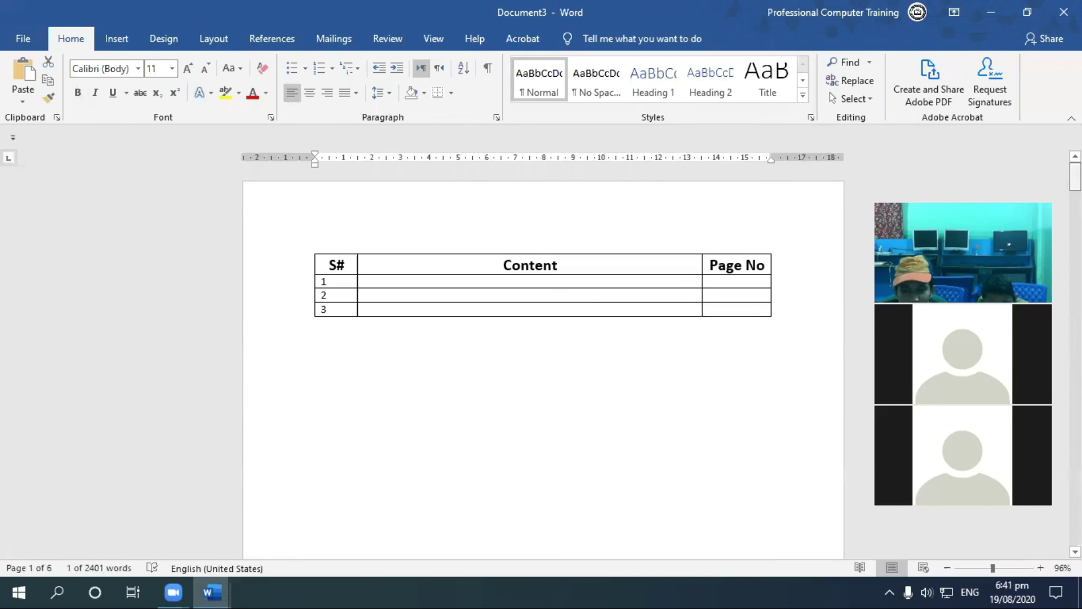
{"action": "left_click", "coordinate": [547, 282]}
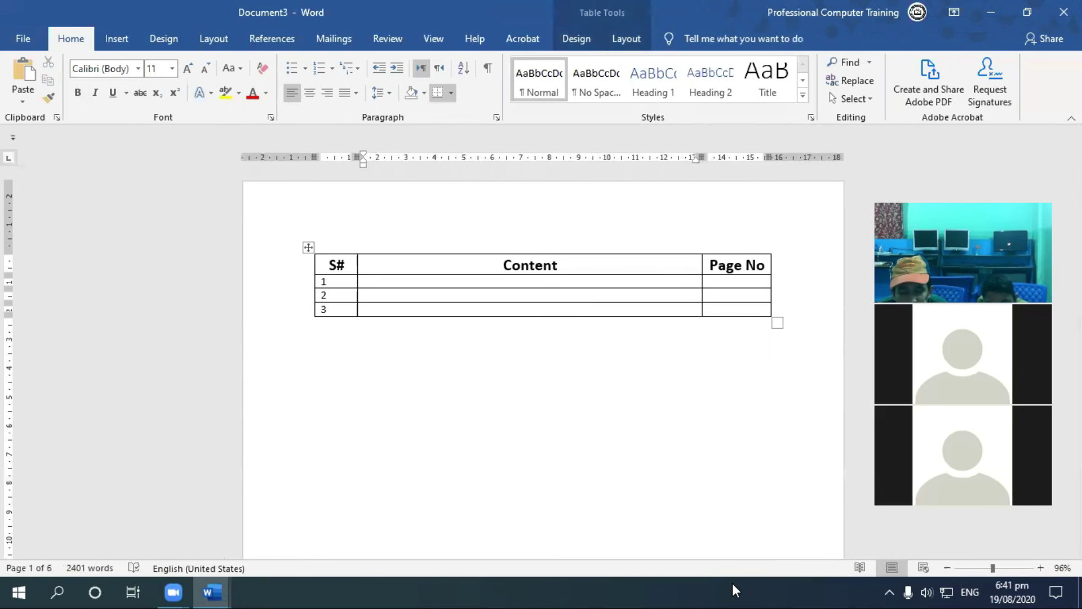
{"action": "left_click", "coordinate": [116, 38]}
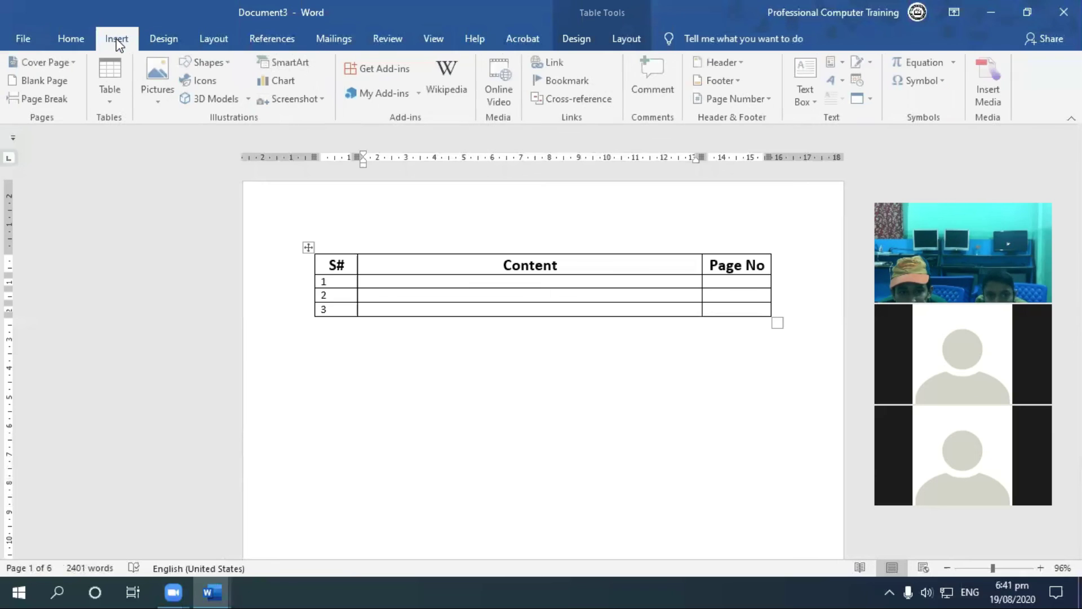
{"action": "left_click", "coordinate": [541, 100]}
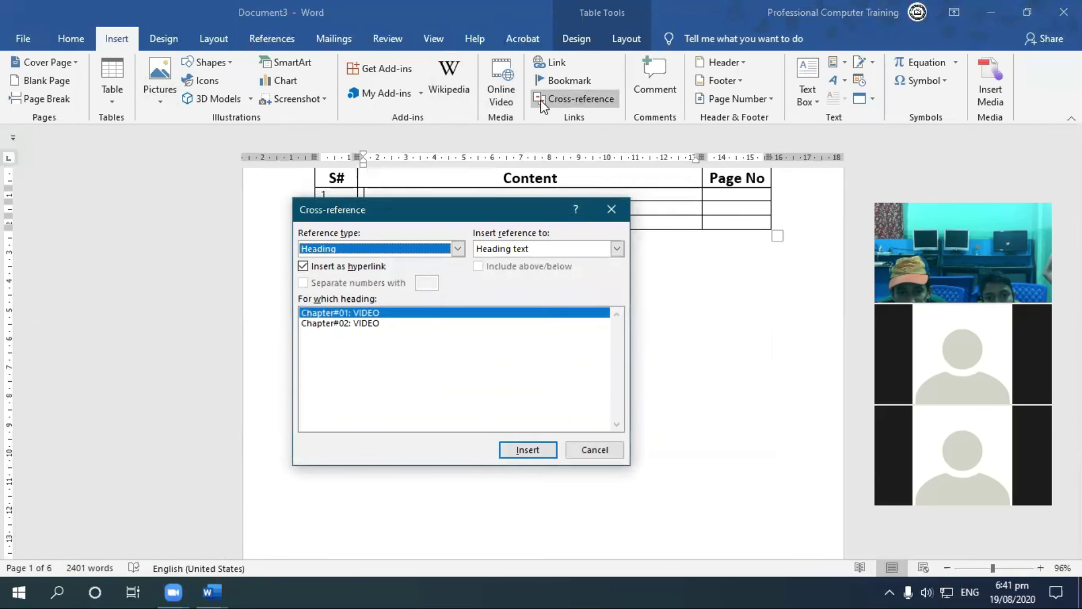
{"action": "left_click_drag", "start_coordinate": [472, 214], "coordinate": [605, 294]}
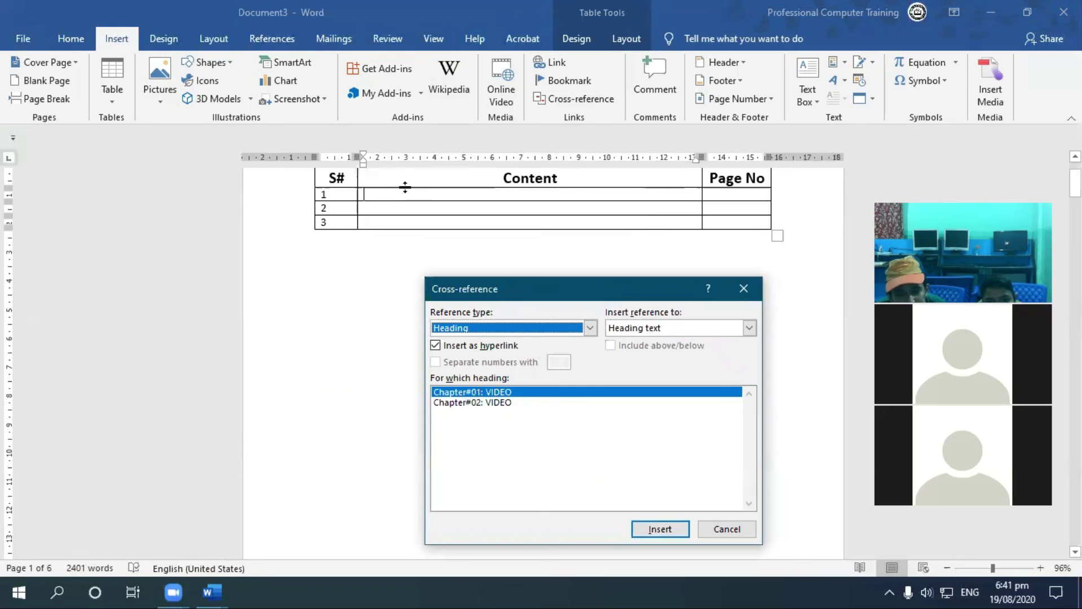
{"action": "left_click", "coordinate": [589, 328]}
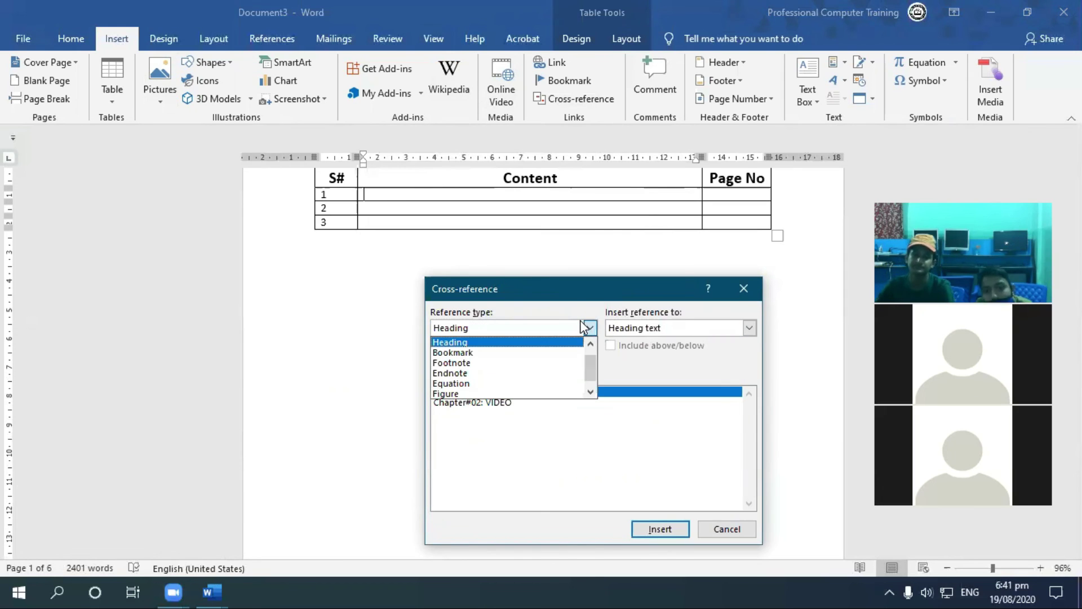
{"action": "left_click", "coordinate": [538, 345]}
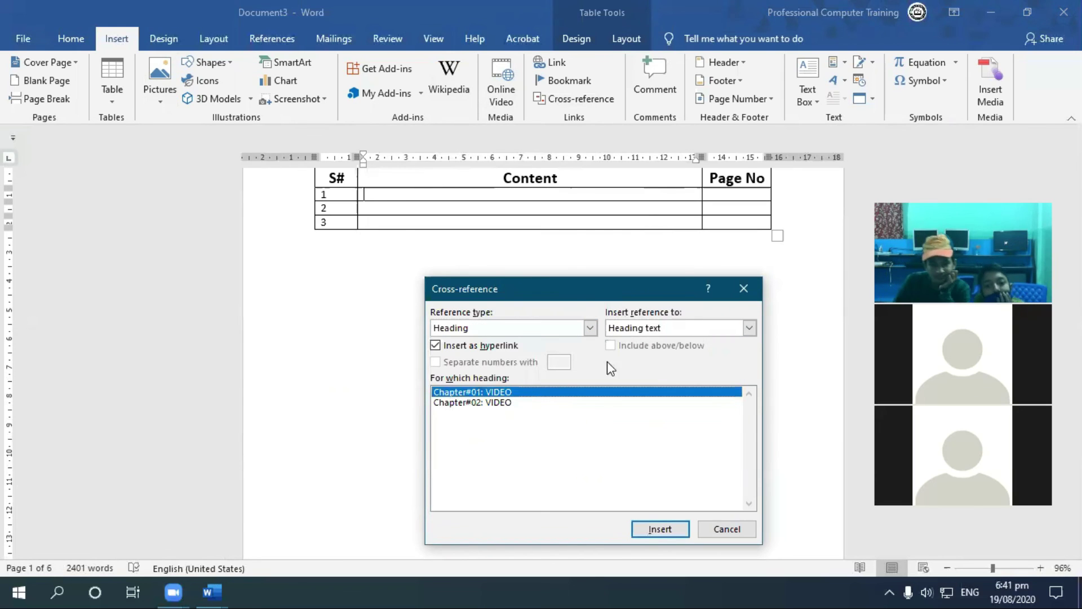
{"action": "left_click", "coordinate": [647, 331]}
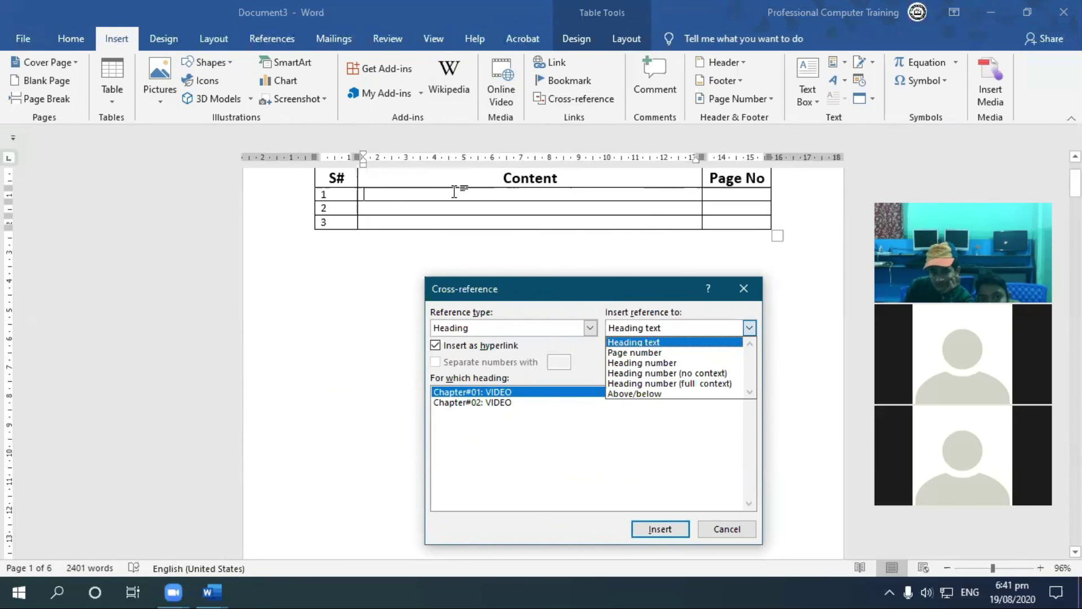
{"action": "left_click", "coordinate": [645, 341]}
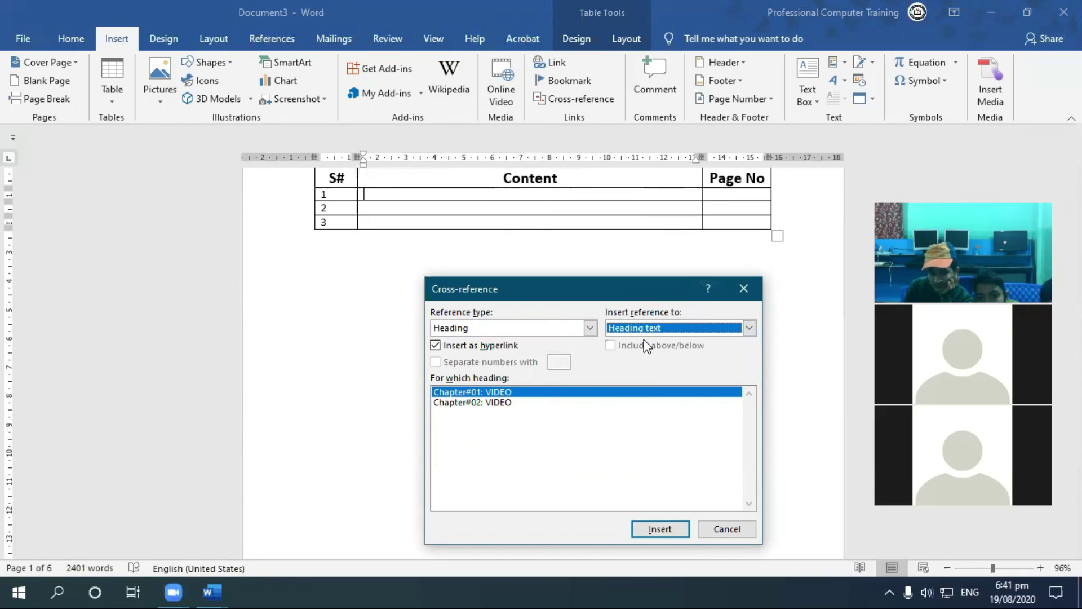
{"action": "left_click", "coordinate": [664, 528]}
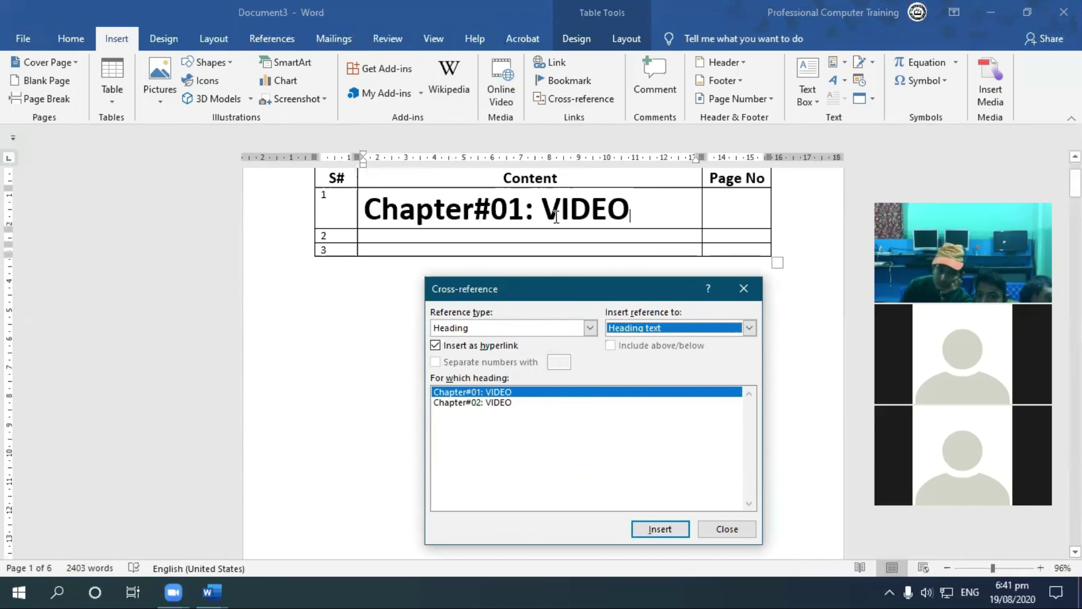
Insert a cross-reference to the page number of "Chapter#01: VIDEO" in the Page No cell of row 1
{"action": "left_click", "coordinate": [739, 204]}
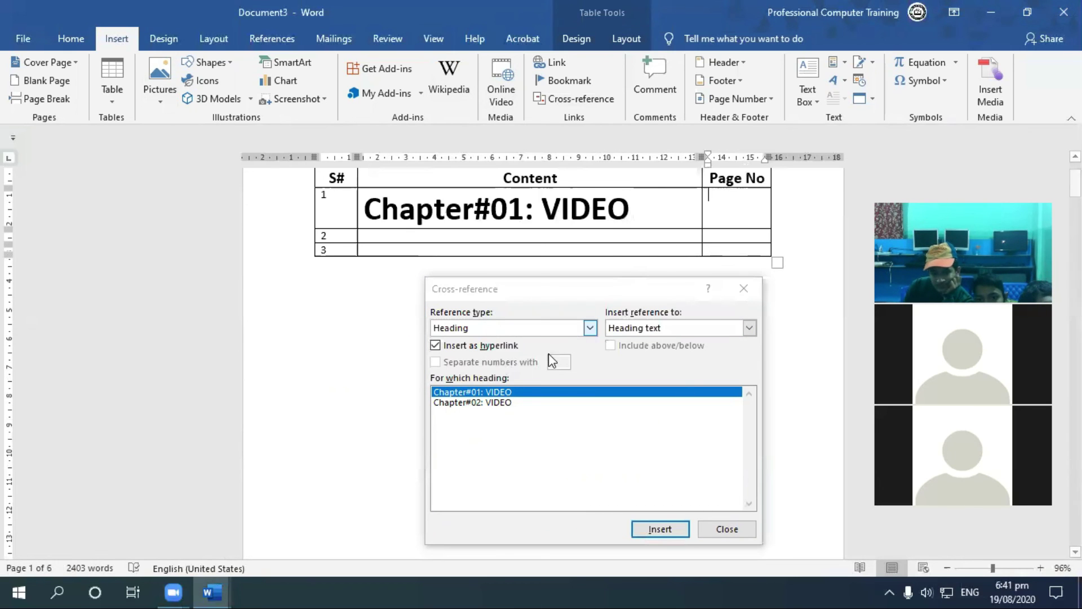
{"action": "left_click", "coordinate": [655, 330]}
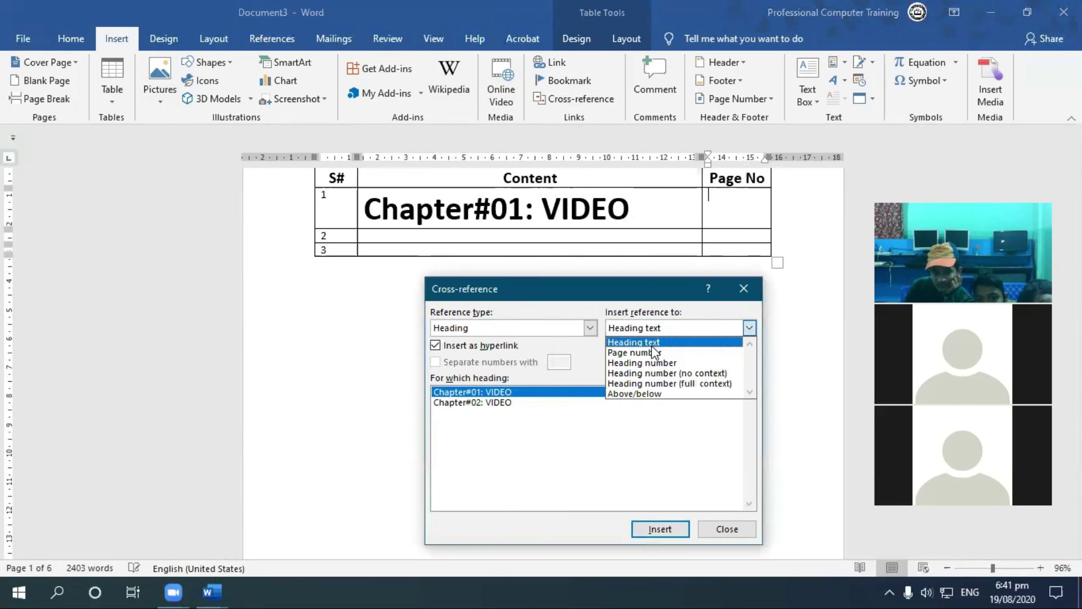
{"action": "left_click", "coordinate": [654, 353]}
{"action": "left_click", "coordinate": [660, 529]}
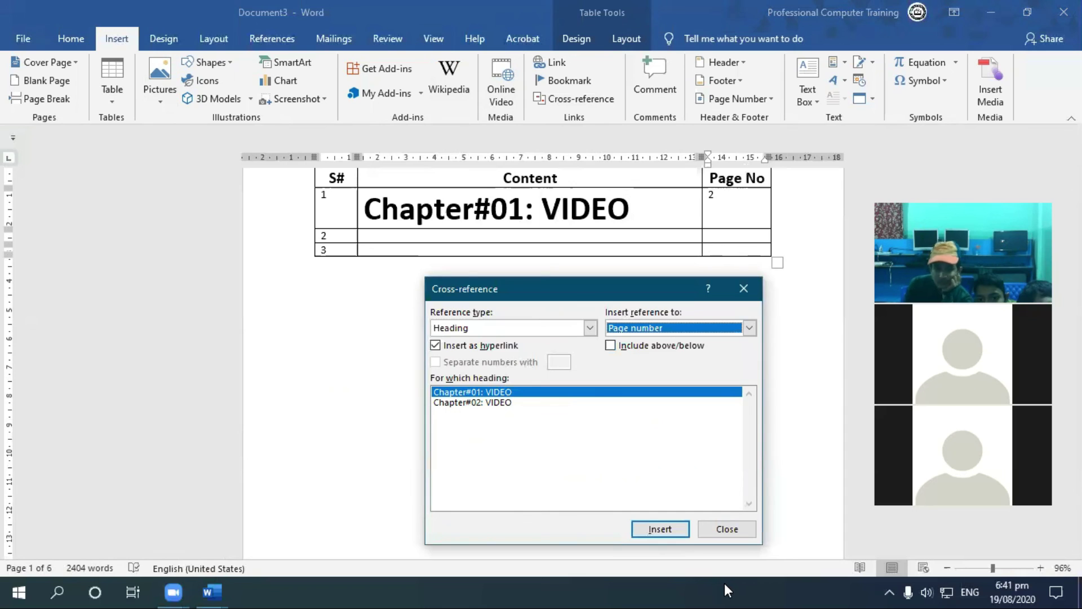
Insert a cross-reference to the heading text of "Chapter#02: VIDEO" in the Content cell of row 2
{"action": "left_click", "coordinate": [607, 238]}
{"action": "left_click", "coordinate": [608, 237]}
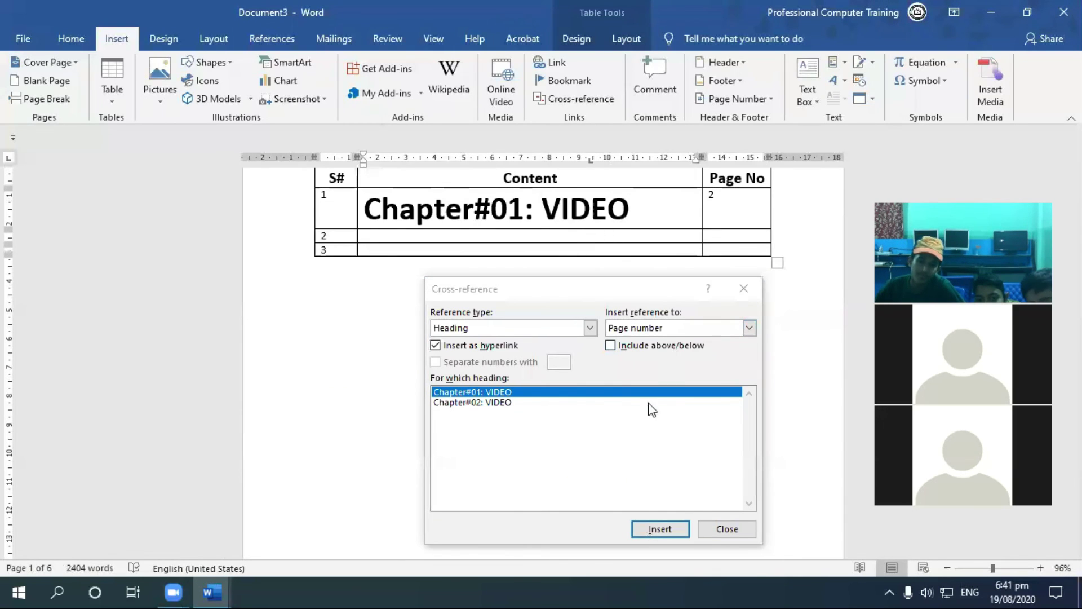
{"action": "left_click", "coordinate": [522, 403]}
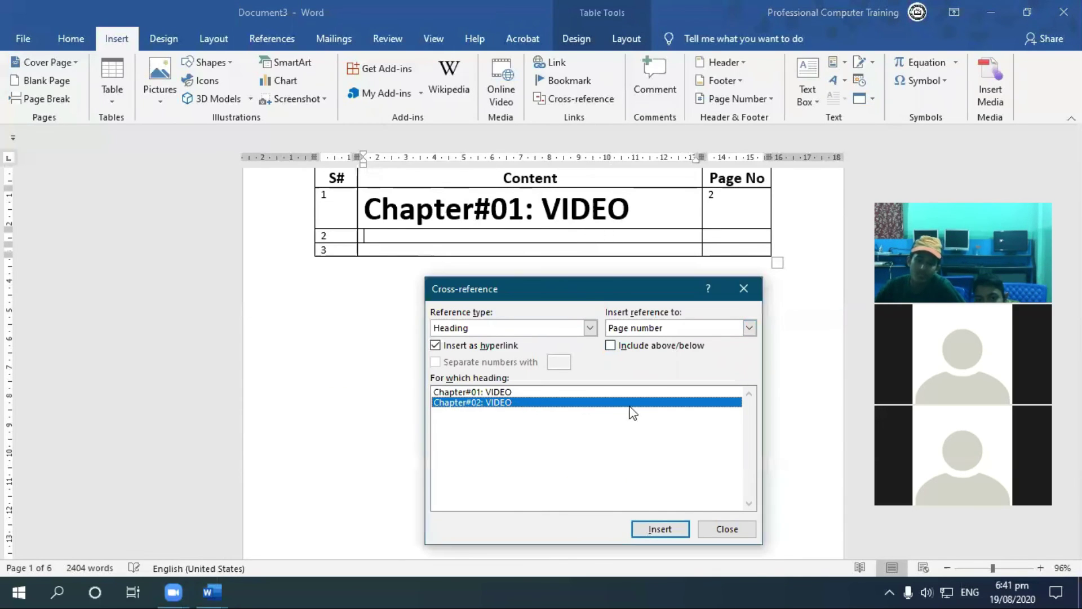
{"action": "left_click", "coordinate": [667, 330]}
{"action": "left_click", "coordinate": [667, 341]}
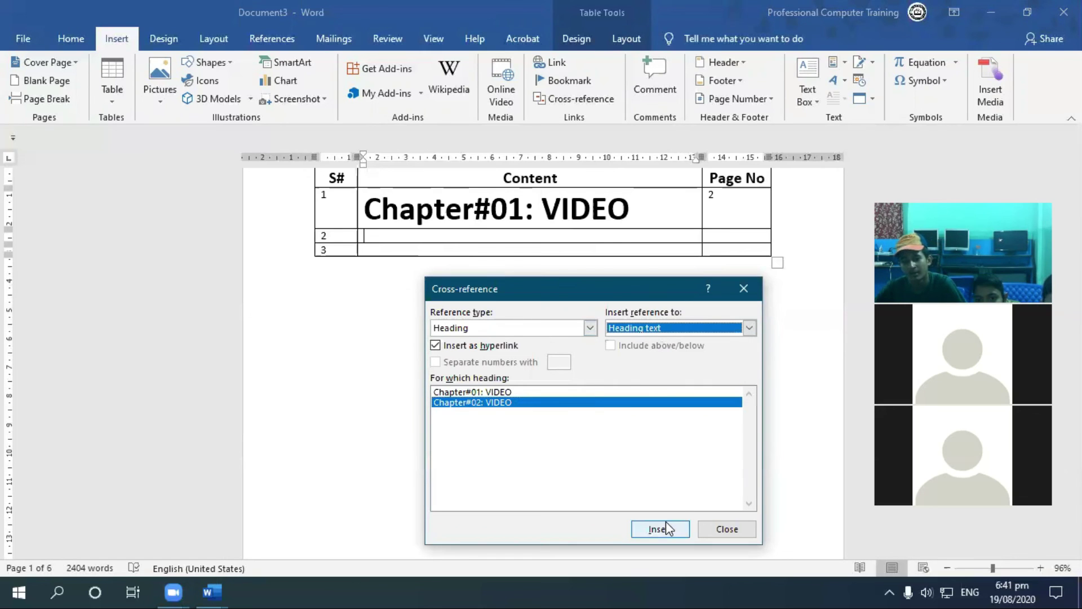
{"action": "left_click", "coordinate": [660, 529]}
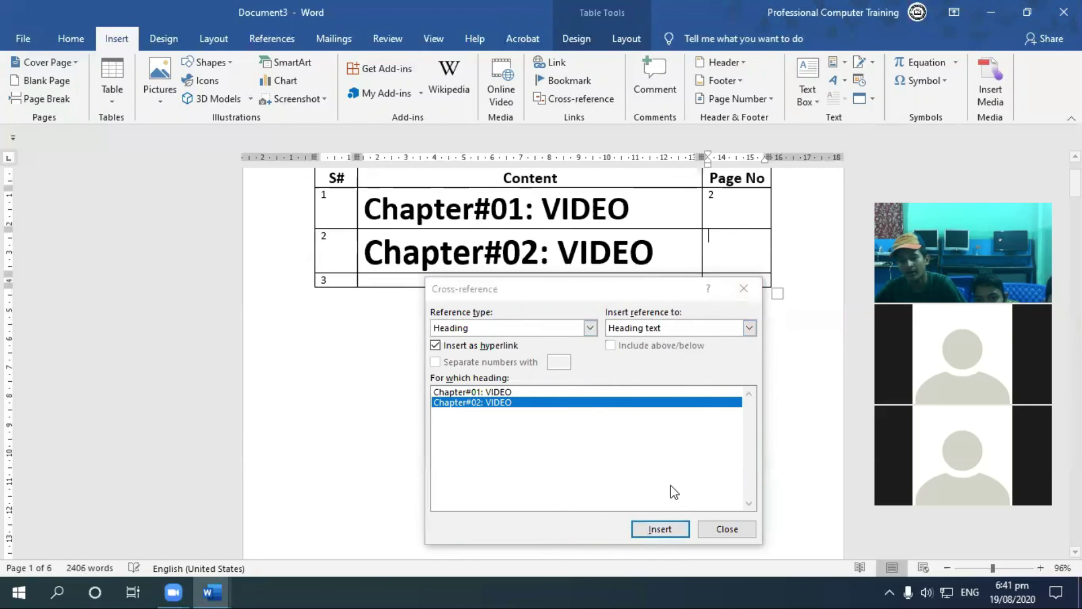
Insert a cross-reference to the page number of "Chapter#02: VIDEO" in row 2's Page No cell and close the Cross-reference dialog
{"action": "left_click", "coordinate": [750, 328]}
{"action": "left_click", "coordinate": [685, 353]}
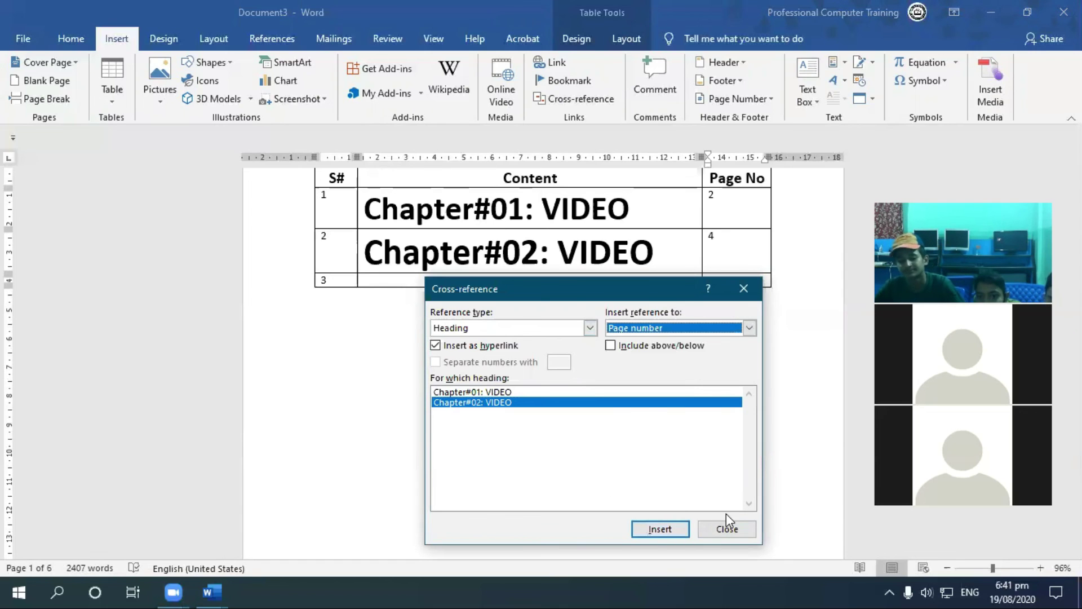
{"action": "left_click", "coordinate": [728, 530]}
Reduce the font size of both chapter entries in the Content column to 11
{"action": "scroll", "coordinate": [720, 449], "scroll_direction": "up", "scroll_amount": 3}
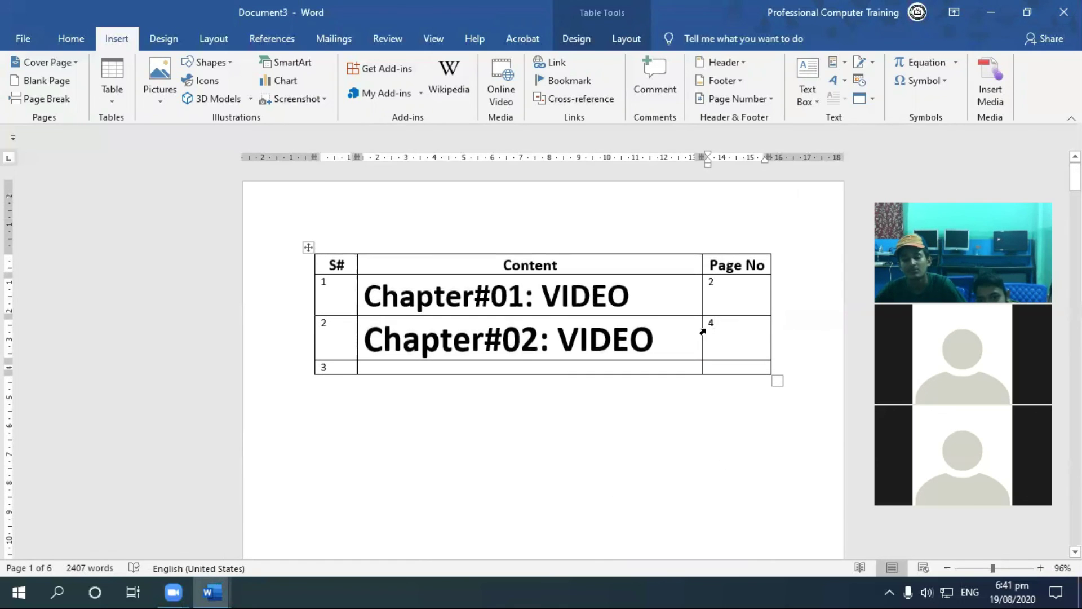
{"action": "left_click_drag", "start_coordinate": [668, 341], "coordinate": [367, 302]}
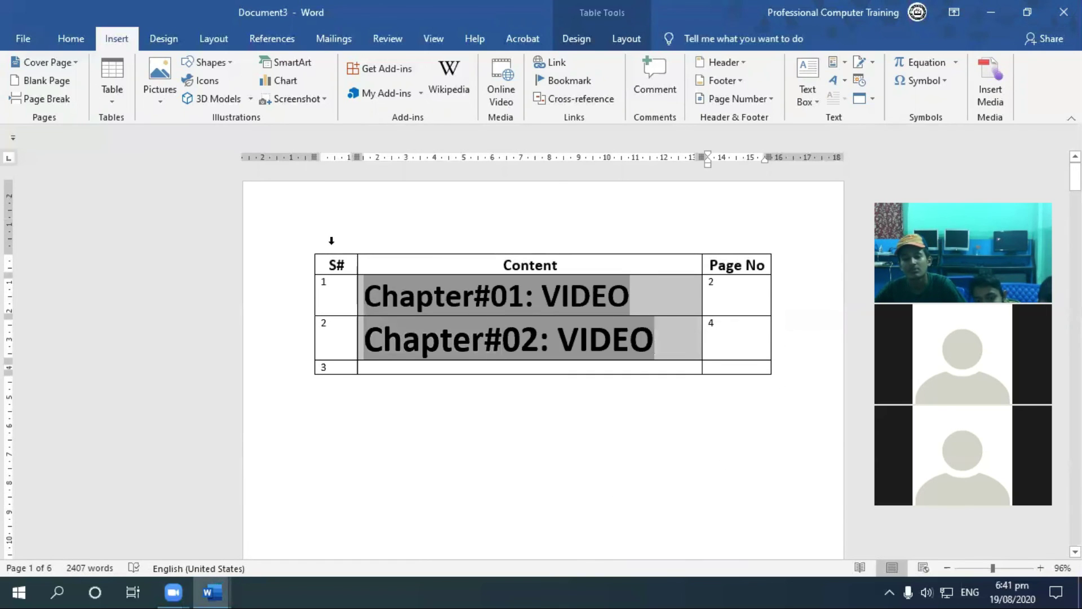
{"action": "left_click", "coordinate": [70, 39]}
{"action": "left_click", "coordinate": [231, 68]}
{"action": "left_click", "coordinate": [199, 69]}
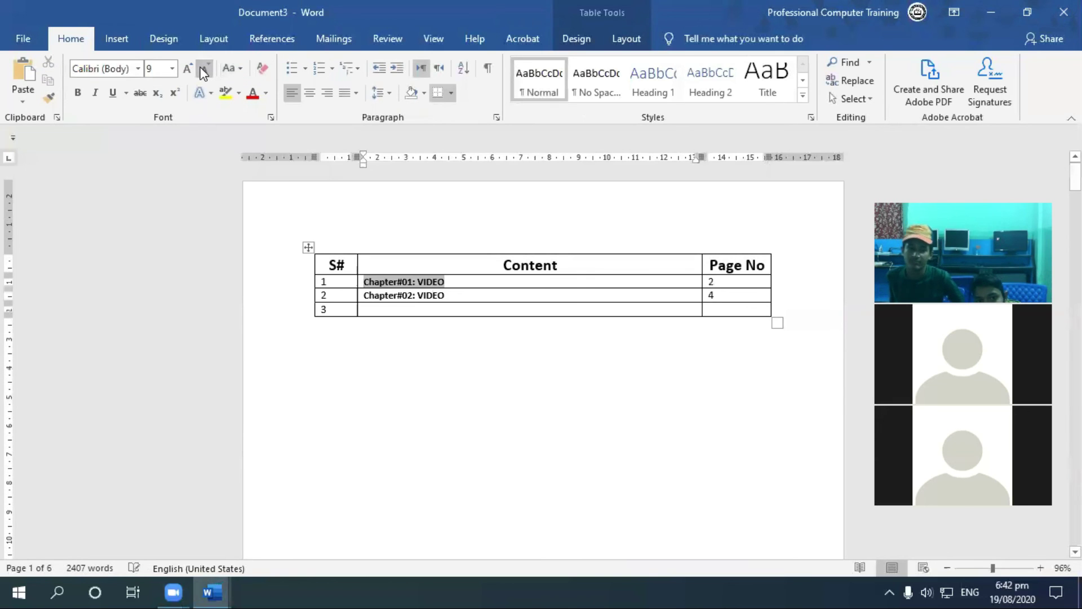
{"action": "left_click", "coordinate": [189, 68]}
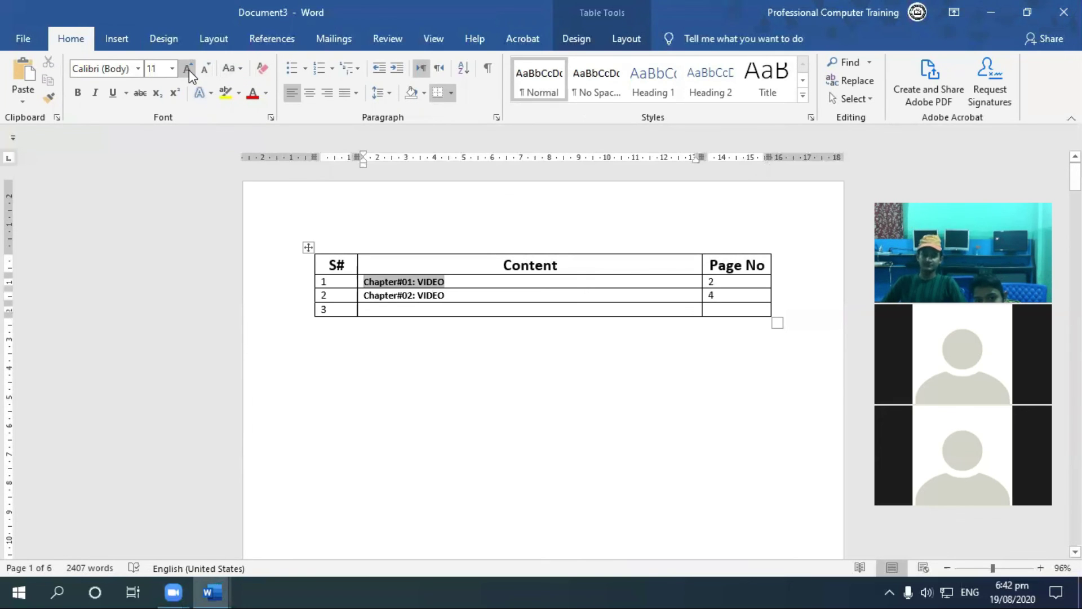
{"action": "left_click", "coordinate": [495, 379]}
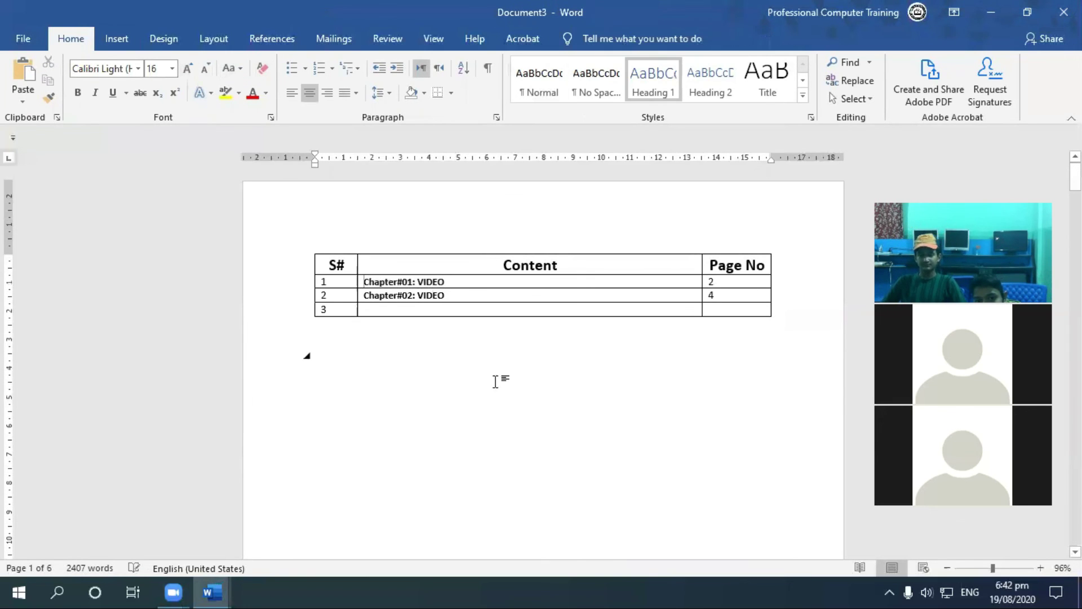
Follow the page number link in row 2 of the contents table to the Chapter#02 heading
{"action": "left_click", "coordinate": [751, 285]}
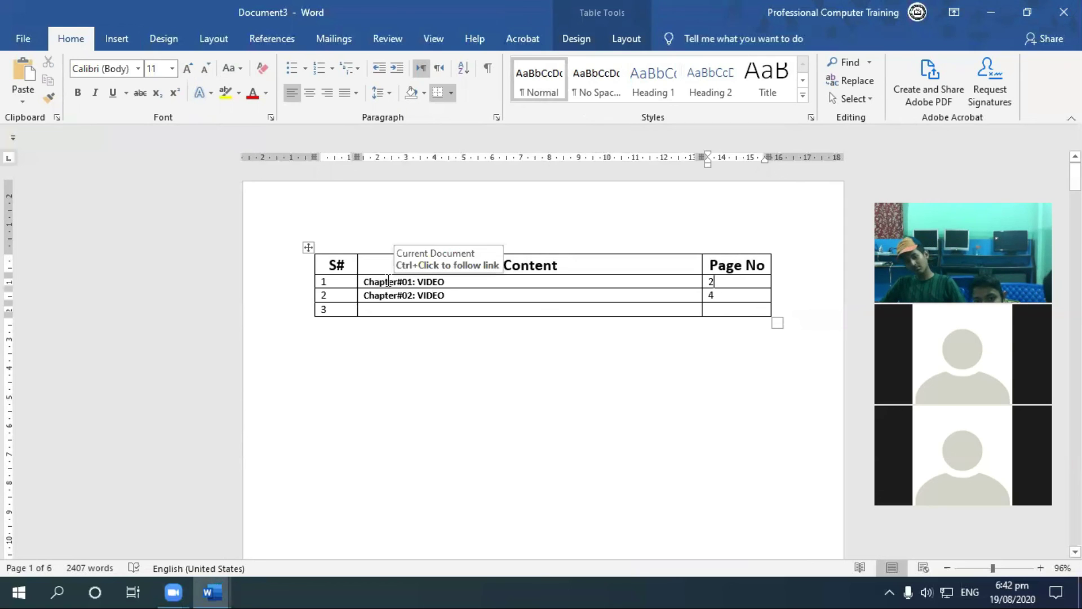
{"action": "left_click", "coordinate": [711, 297], "text": "ctrl"}
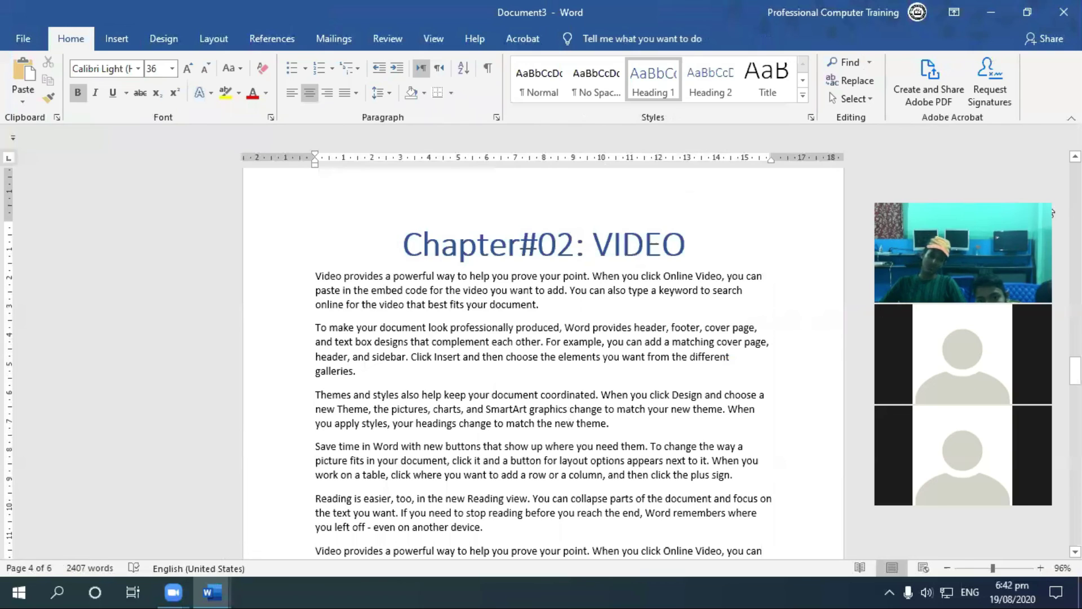